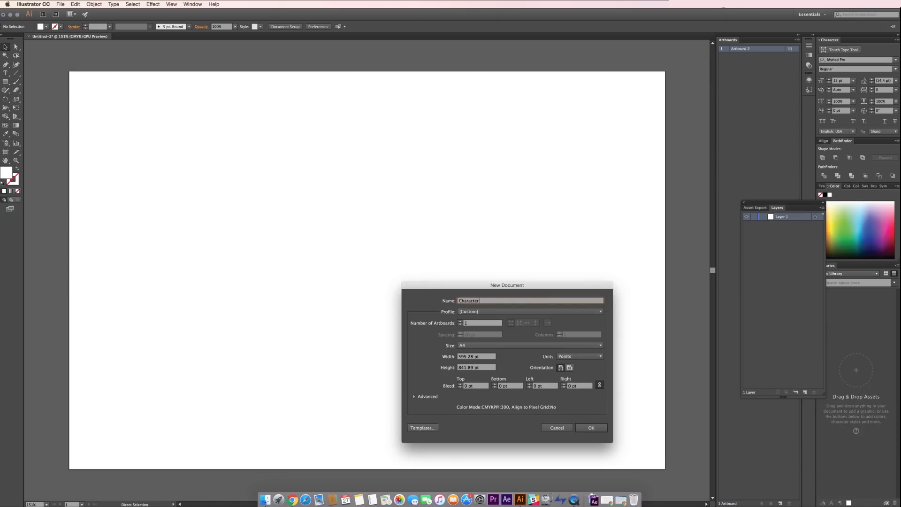
Step: Create the Character Design document in pixels, 1920 px wide and 1080 px high
{"action": "left_click", "coordinate": [579, 356]}
{"action": "left_click", "coordinate": [567, 394]}
{"action": "left_click", "coordinate": [462, 355]}
{"action": "key", "text": "Tab"}
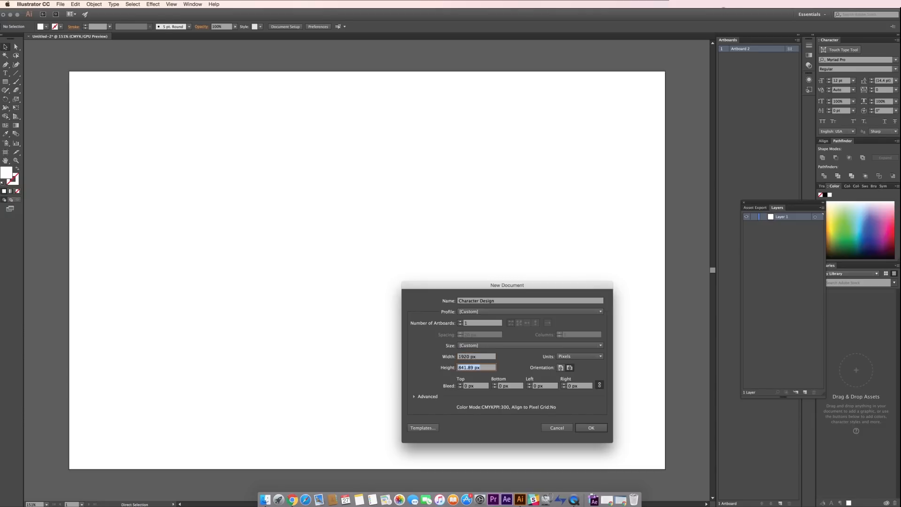
{"action": "type", "text": "1080"}
{"action": "left_click", "coordinate": [592, 427]}
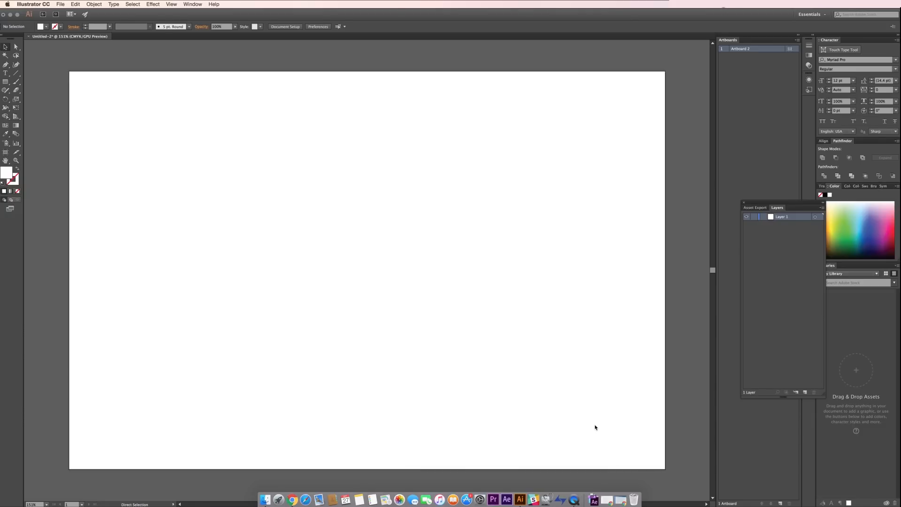
Step: Place character.png at the middle of the artboard and embed the image in the document
{"action": "left_click_drag", "start_coordinate": [346, 318], "coordinate": [344, 263]}
{"action": "key", "text": "super+minus"}
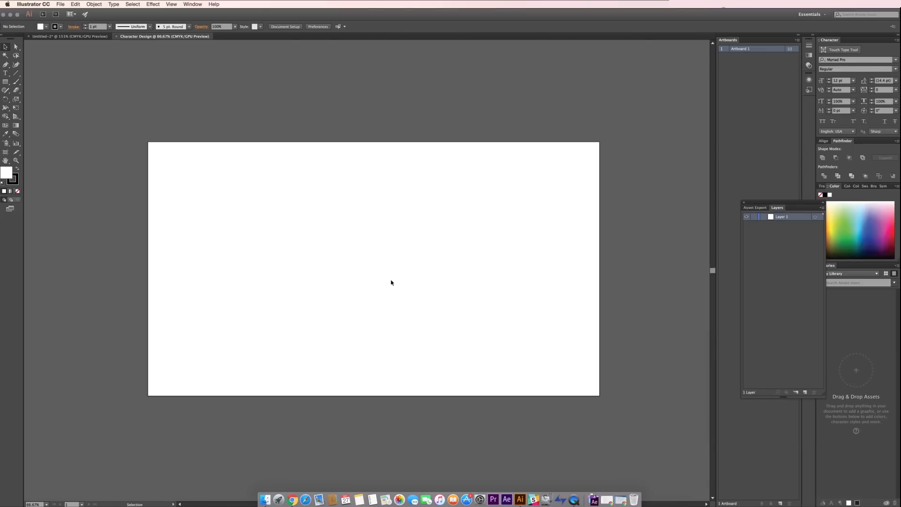
{"action": "left_click", "coordinate": [61, 4]}
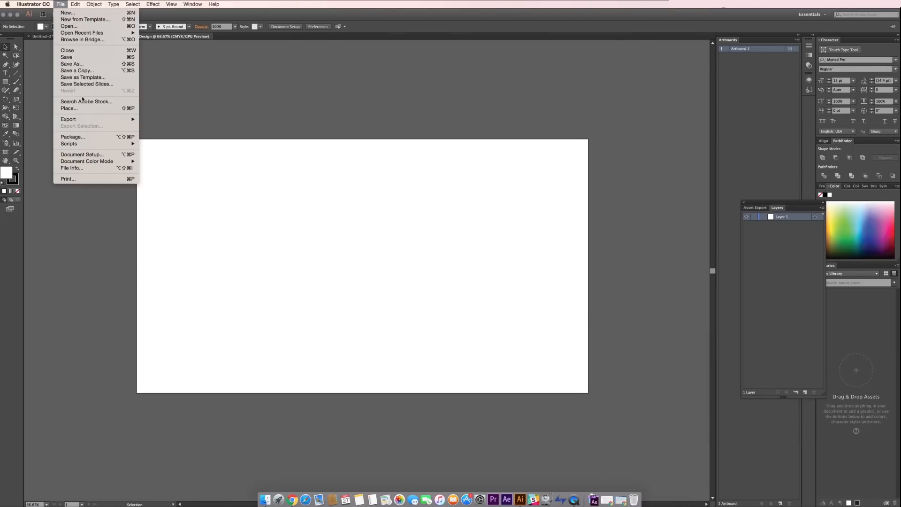
{"action": "left_click", "coordinate": [66, 101]}
{"action": "left_click", "coordinate": [435, 111]}
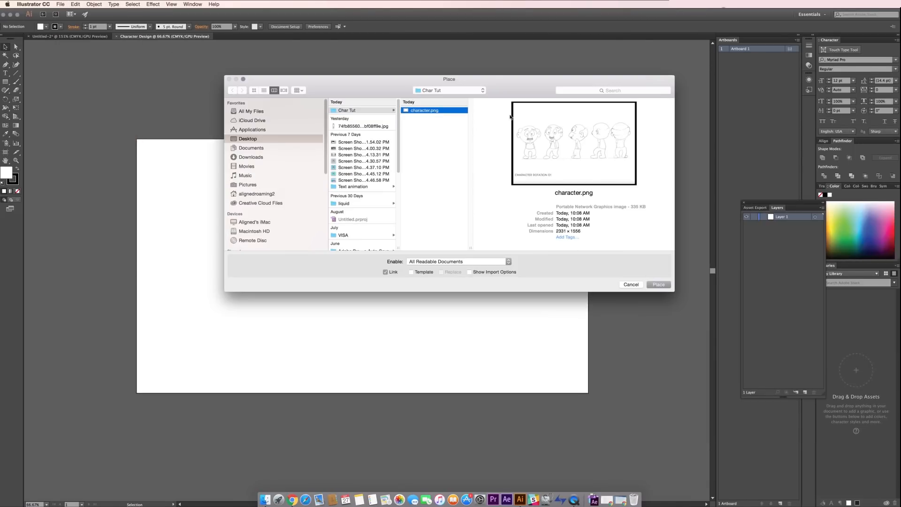
{"action": "left_click", "coordinate": [659, 284]}
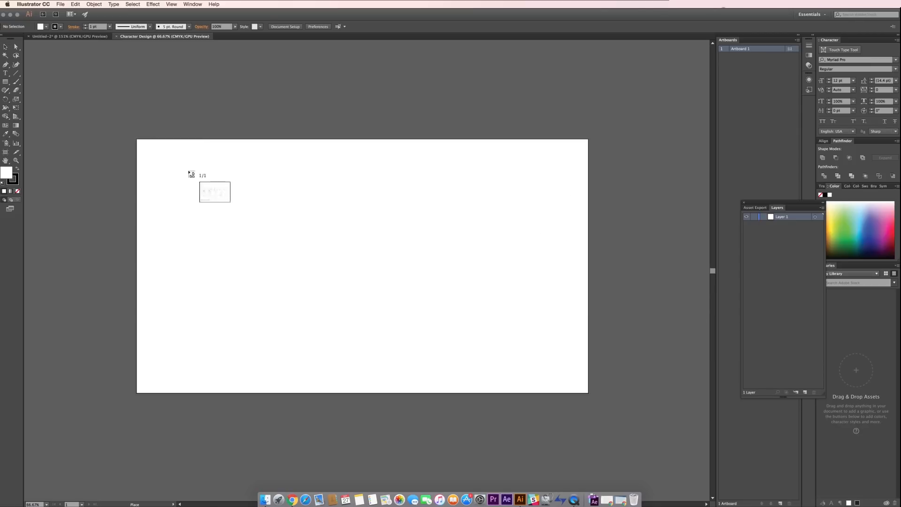
{"action": "left_click_drag", "start_coordinate": [192, 175], "coordinate": [454, 349]}
{"action": "left_click_drag", "start_coordinate": [309, 274], "coordinate": [355, 272]}
{"action": "left_click", "coordinate": [133, 27]}
Step: Move the floating Layers panel next to the artboard
{"action": "left_click", "coordinate": [188, 5]}
{"action": "left_click", "coordinate": [790, 226]}
{"action": "left_click_drag", "start_coordinate": [803, 201], "coordinate": [665, 131]}
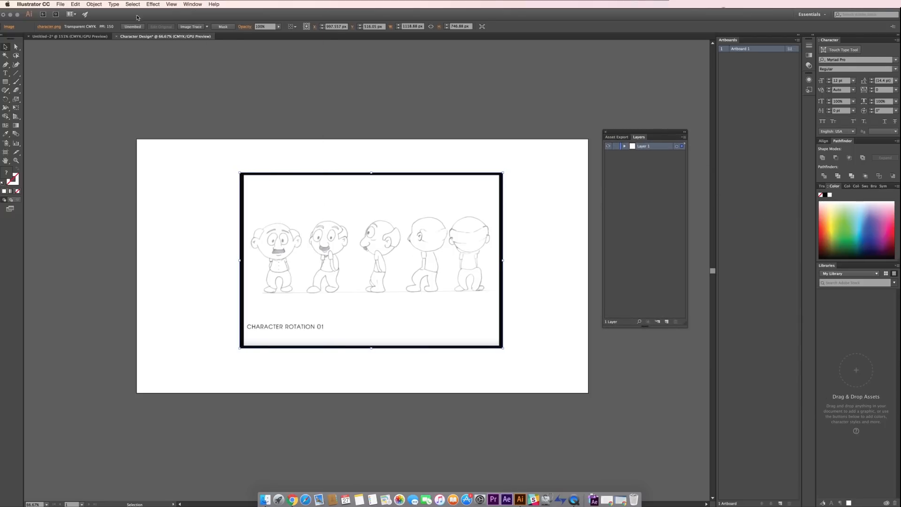
Step: Fade the sketch image by lowering its opacity, and lock its layer under the name Bg image
{"action": "left_click", "coordinate": [279, 27]}
{"action": "left_click_drag", "start_coordinate": [265, 35], "coordinate": [272, 36]}
{"action": "left_click", "coordinate": [615, 147]}
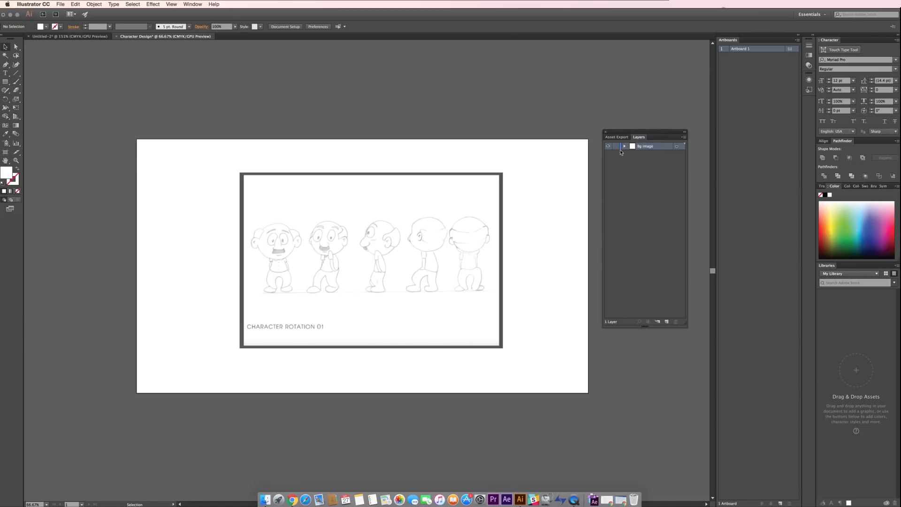
Step: Add a new layer above Bg image and draw an ellipse about 163 by 161 px over the first character's head
{"action": "left_click", "coordinate": [667, 322]}
{"action": "scroll", "coordinate": [285, 250], "scroll_direction": "up", "scroll_amount": 2}
{"action": "left_click", "coordinate": [4, 68]}
{"action": "scroll", "coordinate": [361, 282], "scroll_direction": "up", "scroll_amount": 2}
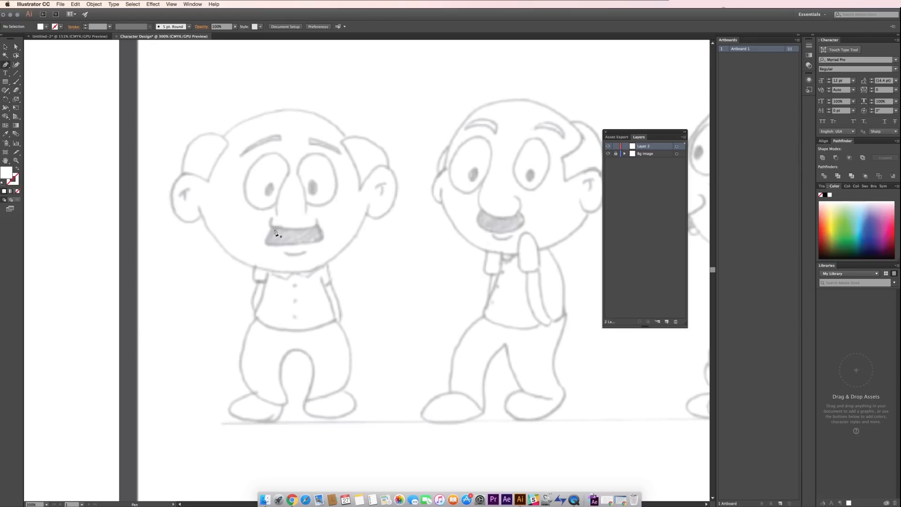
{"action": "left_click_drag", "start_coordinate": [5, 83], "coordinate": [30, 99]}
{"action": "left_click_drag", "start_coordinate": [215, 114], "coordinate": [388, 285]}
{"action": "key", "text": "v"}
Step: Give the head ellipse a black stroke and no fill
{"action": "double_click", "coordinate": [16, 181]}
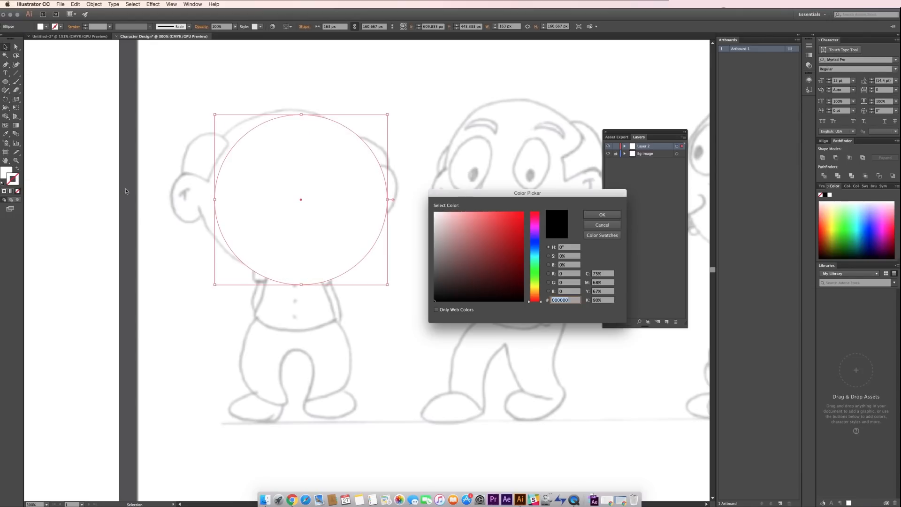
{"action": "left_click", "coordinate": [602, 215]}
{"action": "left_click", "coordinate": [5, 172]}
{"action": "left_click", "coordinate": [18, 191]}
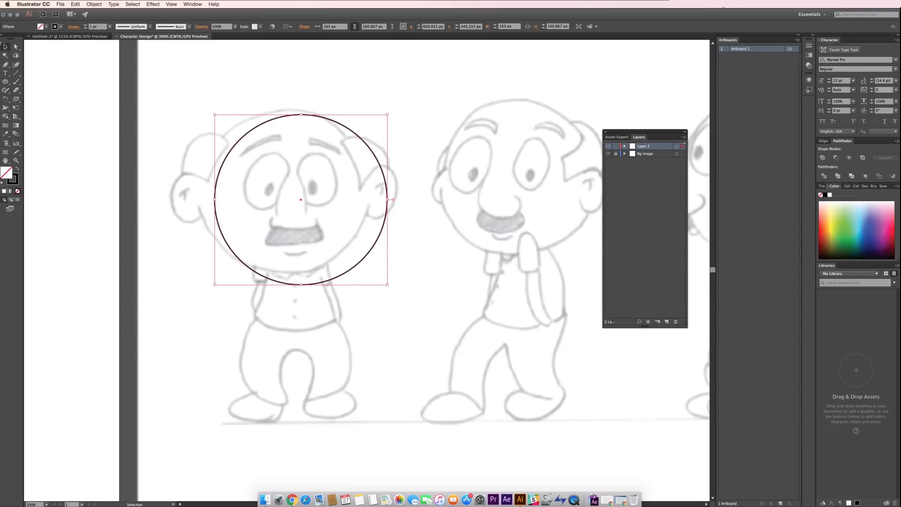
Step: Move the ellipse onto the sketched head and add anchor points on both lower sides and the upper right
{"action": "left_click_drag", "start_coordinate": [339, 124], "coordinate": [325, 121]}
{"action": "left_click_drag", "start_coordinate": [6, 65], "coordinate": [48, 75]}
{"action": "left_click", "coordinate": [228, 260]}
{"action": "left_click", "coordinate": [342, 260]}
{"action": "left_click", "coordinate": [358, 150]}
Step: Reshape the bottom and lower sides of the head outline to follow the sketch by adjusting its anchor points
{"action": "left_click", "coordinate": [16, 48]}
{"action": "left_click_drag", "start_coordinate": [288, 281], "coordinate": [288, 272]}
{"action": "left_click_drag", "start_coordinate": [342, 261], "coordinate": [341, 250]}
{"action": "left_click_drag", "start_coordinate": [372, 221], "coordinate": [366, 221]}
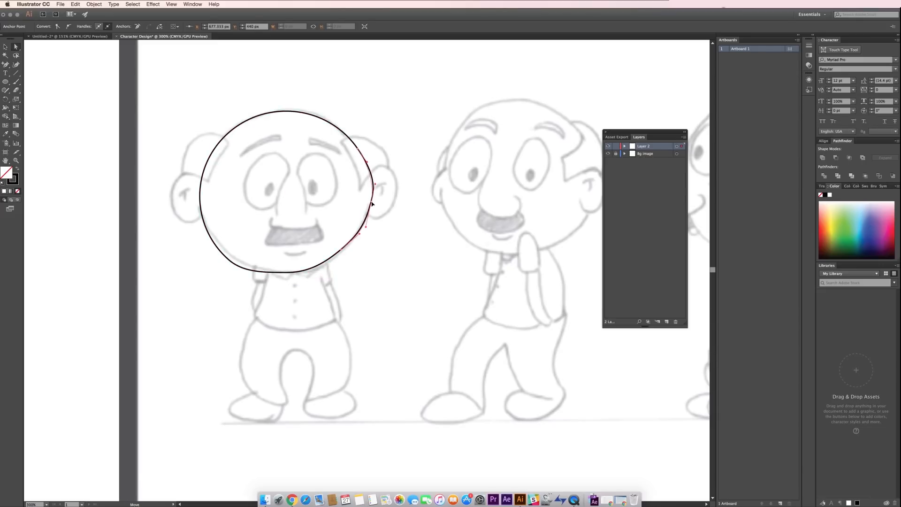
{"action": "left_click", "coordinate": [341, 250]}
{"action": "left_click_drag", "start_coordinate": [341, 251], "coordinate": [354, 239]}
{"action": "scroll", "coordinate": [347, 247], "scroll_direction": "down", "scroll_amount": 1}
{"action": "left_click", "coordinate": [229, 258]}
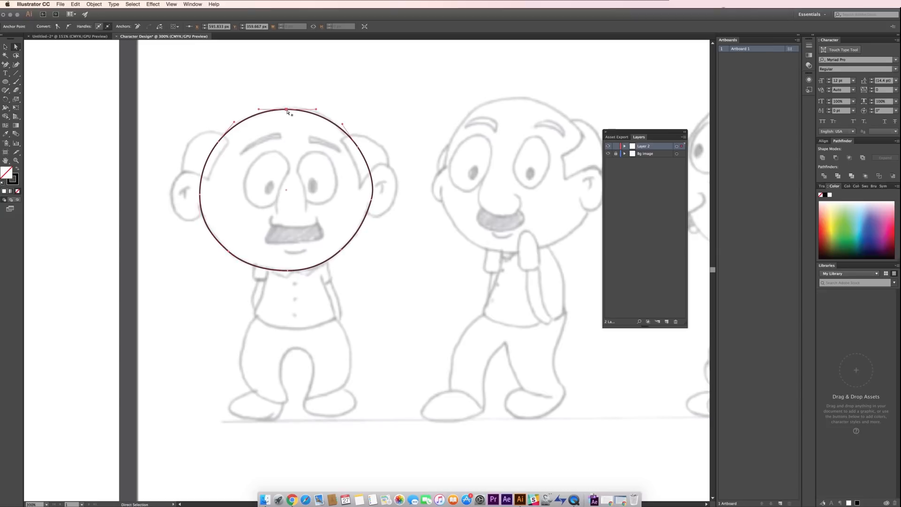
Step: Adjust the top, upper-right and right-side anchor points of the head outline to match the sketch
{"action": "left_click", "coordinate": [287, 109]}
{"action": "left_click_drag", "start_coordinate": [287, 110], "coordinate": [319, 107]}
{"action": "left_click_drag", "start_coordinate": [357, 146], "coordinate": [355, 147]}
{"action": "scroll", "coordinate": [373, 190], "scroll_direction": "down", "scroll_amount": 1}
{"action": "mouse_move", "coordinate": [371, 201]}
{"action": "left_mouse_down"}
{"action": "mouse_move", "coordinate": [380, 180]}
{"action": "mouse_move", "coordinate": [379, 187]}
{"action": "left_mouse_up"}
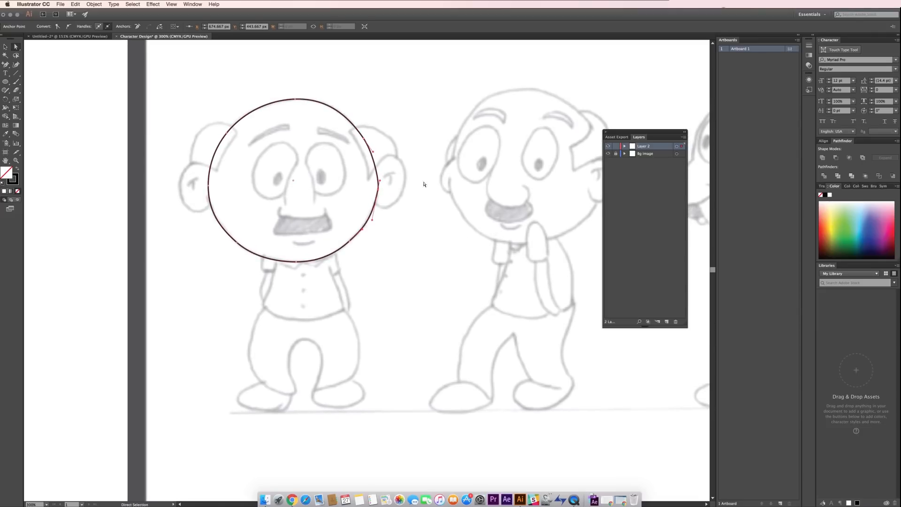
{"action": "left_click", "coordinate": [341, 181]}
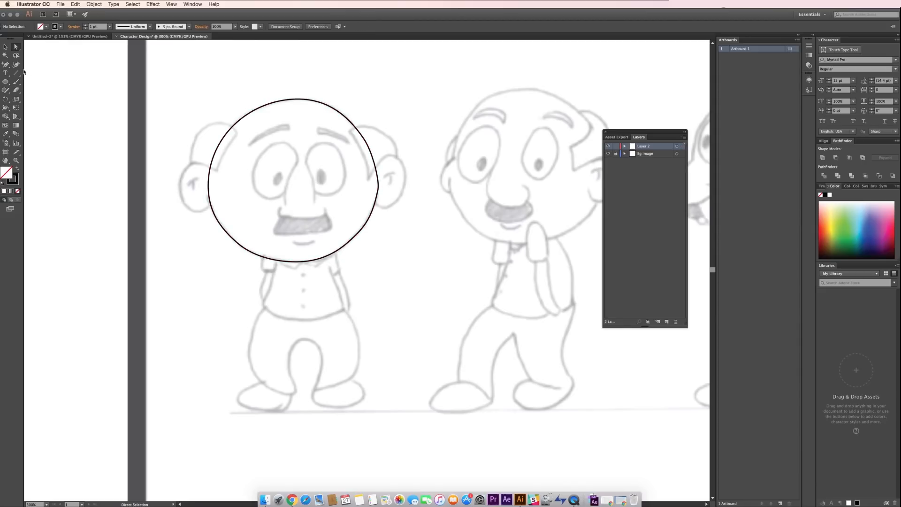
Step: Trace the hair tuft on the left side of the head as a closed shape with the Pen tool
{"action": "left_click_drag", "start_coordinate": [12, 66], "coordinate": [29, 63]}
{"action": "left_click", "coordinate": [217, 171]}
{"action": "left_click_drag", "start_coordinate": [241, 137], "coordinate": [224, 181]}
{"action": "left_click", "coordinate": [225, 124]}
{"action": "left_click", "coordinate": [192, 147]}
{"action": "key", "text": "v"}
{"action": "left_click", "coordinate": [310, 165]}
Step: Trace the hair tuft on the right side of the head as a closed Pen tool shape
{"action": "key", "text": "p"}
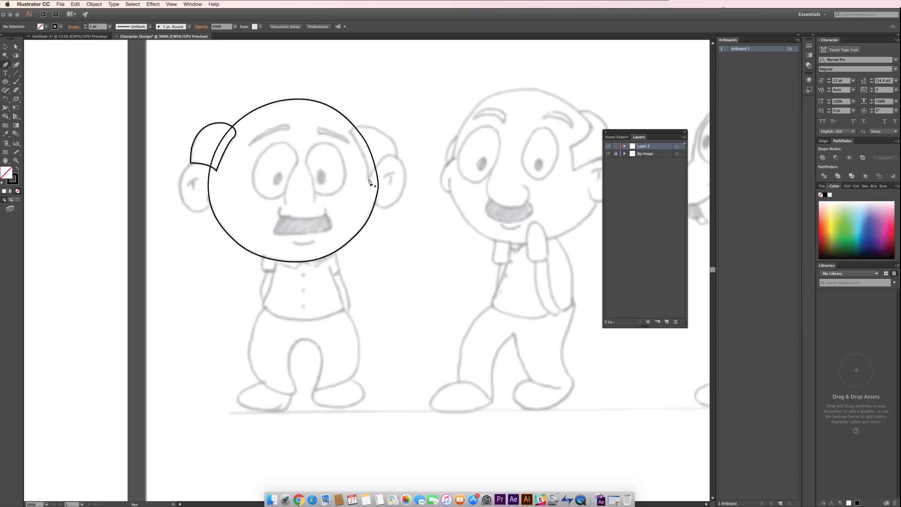
{"action": "left_click", "coordinate": [368, 179]}
{"action": "left_click_drag", "start_coordinate": [349, 131], "coordinate": [406, 143]}
{"action": "left_click", "coordinate": [396, 156]}
{"action": "left_click_drag", "start_coordinate": [368, 179], "coordinate": [352, 214]}
{"action": "key", "text": "v"}
{"action": "left_click", "coordinate": [175, 75]}
Step: Trace the outline of the ear on the right side of the head with the Pen tool
{"action": "key", "text": "p"}
{"action": "left_click", "coordinate": [375, 203]}
{"action": "left_click_drag", "start_coordinate": [391, 207], "coordinate": [368, 180]}
{"action": "left_click", "coordinate": [398, 159]}
{"action": "left_click", "coordinate": [371, 173]}
{"action": "left_click", "coordinate": [375, 201]}
{"action": "key", "text": "v"}
{"action": "left_click", "coordinate": [69, 80]}
Step: Trace the outline of the ear on the left side of the head with the Pen tool
{"action": "key", "text": "a"}
{"action": "key", "text": "p"}
{"action": "left_click", "coordinate": [209, 202]}
{"action": "left_click_drag", "start_coordinate": [188, 207], "coordinate": [237, 181]}
{"action": "left_click", "coordinate": [181, 175]}
{"action": "left_click", "coordinate": [209, 201]}
{"action": "left_click", "coordinate": [301, 196], "text": "ctrl"}
Step: Draw the short curved inner-ear lines inside the right and left ears
{"action": "left_click", "coordinate": [384, 176]}
{"action": "left_click_drag", "start_coordinate": [395, 173], "coordinate": [387, 163]}
{"action": "left_click", "coordinate": [5, 64]}
{"action": "left_click", "coordinate": [390, 184]}
{"action": "left_click", "coordinate": [5, 64]}
{"action": "left_click", "coordinate": [197, 179]}
{"action": "mouse_move", "coordinate": [187, 186]}
{"action": "left_mouse_down"}
{"action": "mouse_move", "coordinate": [181, 193]}
{"action": "mouse_move", "coordinate": [190, 176]}
{"action": "left_mouse_up"}
{"action": "left_click", "coordinate": [5, 65]}
{"action": "left_click", "coordinate": [193, 189]}
{"action": "key", "text": "v"}
{"action": "left_click", "coordinate": [236, 176]}
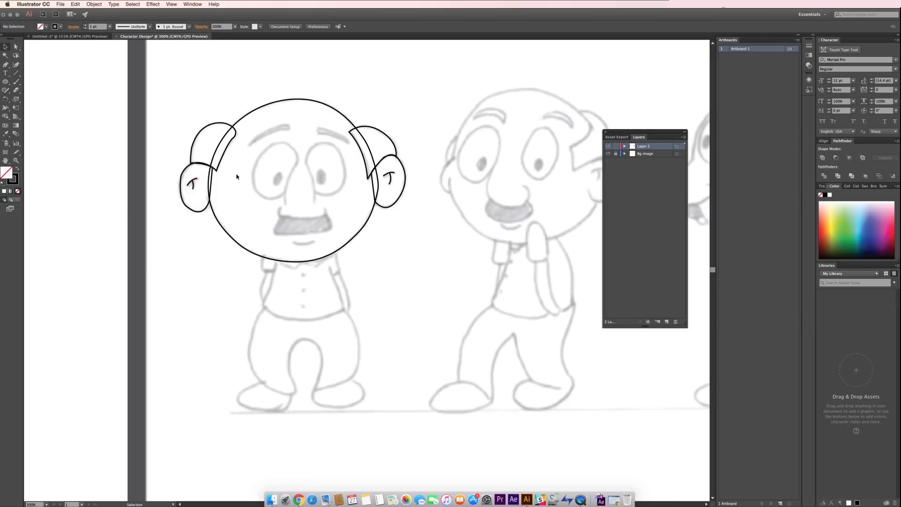
Step: Draw an ellipse with an extra lower-right anchor point over the left eye and tilt it to match the sketch
{"action": "left_click", "coordinate": [5, 82]}
{"action": "left_click_drag", "start_coordinate": [263, 141], "coordinate": [299, 201]}
{"action": "key", "text": "p"}
{"action": "left_click", "coordinate": [296, 191]}
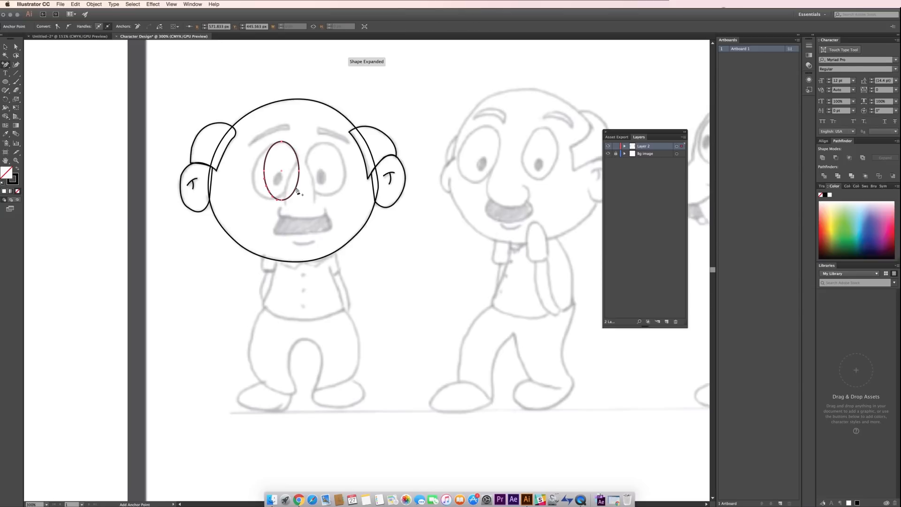
{"action": "left_click", "coordinate": [5, 47]}
{"action": "left_click_drag", "start_coordinate": [301, 138], "coordinate": [404, 312]}
Step: Reshape the left eye outline by moving its anchor points so it follows the sketched eye and the nose's edge
{"action": "key", "text": "a"}
{"action": "key", "text": "super+equal"}
{"action": "key", "text": "super+equal"}
{"action": "left_click_drag", "start_coordinate": [297, 215], "coordinate": [290, 212]}
{"action": "left_click", "coordinate": [319, 181]}
{"action": "left_click_drag", "start_coordinate": [319, 182], "coordinate": [317, 179]}
{"action": "left_click_drag", "start_coordinate": [293, 257], "coordinate": [287, 257]}
{"action": "left_click_drag", "start_coordinate": [364, 238], "coordinate": [360, 235]}
{"action": "left_click_drag", "start_coordinate": [369, 202], "coordinate": [376, 202]}
{"action": "left_click_drag", "start_coordinate": [345, 271], "coordinate": [357, 252]}
{"action": "left_click_drag", "start_coordinate": [291, 215], "coordinate": [292, 215]}
{"action": "left_click_drag", "start_coordinate": [288, 259], "coordinate": [311, 280]}
{"action": "left_click", "coordinate": [289, 258]}
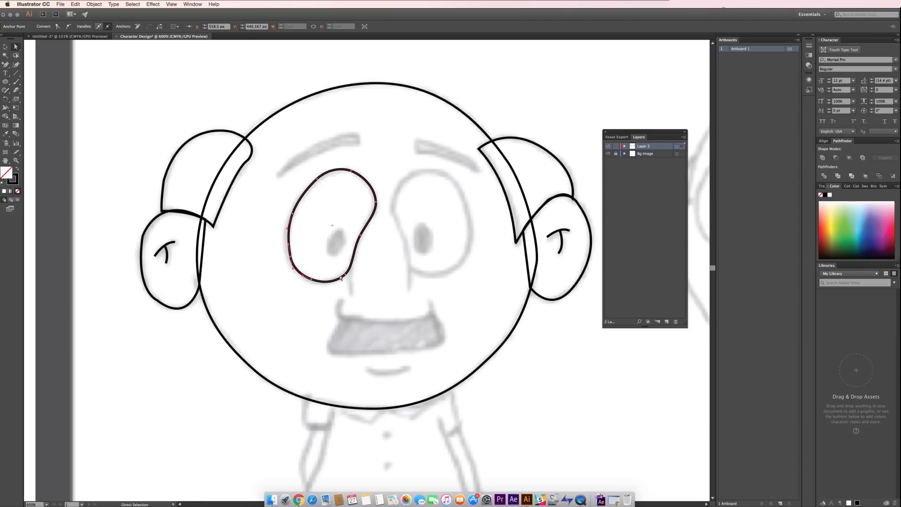
{"action": "left_click", "coordinate": [356, 279]}
Step: Trace the right eye as a closed outline with the Pen tool
{"action": "left_click", "coordinate": [8, 66]}
{"action": "left_click", "coordinate": [410, 266]}
{"action": "left_click_drag", "start_coordinate": [462, 261], "coordinate": [468, 251]}
{"action": "mouse_move", "coordinate": [465, 204]}
{"action": "left_mouse_down"}
{"action": "mouse_move", "coordinate": [454, 178]}
{"action": "mouse_move", "coordinate": [419, 175]}
{"action": "mouse_move", "coordinate": [380, 215]}
{"action": "mouse_move", "coordinate": [354, 214]}
{"action": "mouse_move", "coordinate": [453, 196]}
{"action": "left_mouse_up"}
{"action": "left_click", "coordinate": [392, 210]}
{"action": "left_click", "coordinate": [406, 241]}
{"action": "left_click", "coordinate": [410, 266]}
{"action": "left_click", "coordinate": [410, 266]}
Step: Smooth the upper curve of the right eye outline by adjusting the handle of its top anchor point
{"action": "key", "text": "super+equal"}
{"action": "key", "text": "super+equal"}
{"action": "key", "text": "a"}
{"action": "left_click", "coordinate": [402, 207]}
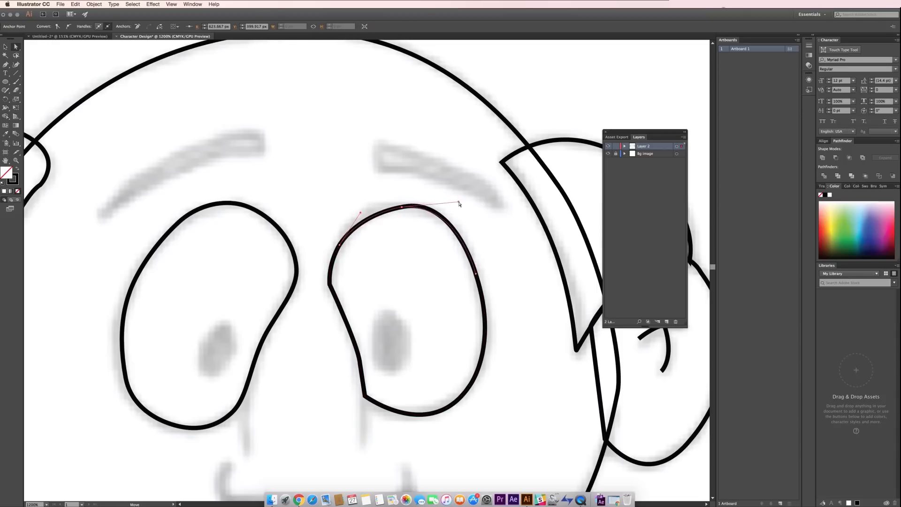
{"action": "left_click", "coordinate": [458, 203]}
Step: Draw an elliptical pupil about 8 by 13 px in the left eye and place a matching one in the right eye
{"action": "key", "text": "super+minus"}
{"action": "key", "text": "super+minus"}
{"action": "key", "text": "l"}
{"action": "mouse_move", "coordinate": [328, 228]}
{"action": "left_mouse_down"}
{"action": "mouse_move", "coordinate": [347, 259]}
{"action": "mouse_move", "coordinate": [355, 244]}
{"action": "mouse_move", "coordinate": [425, 241]}
{"action": "left_mouse_up"}
{"action": "key", "text": "v"}
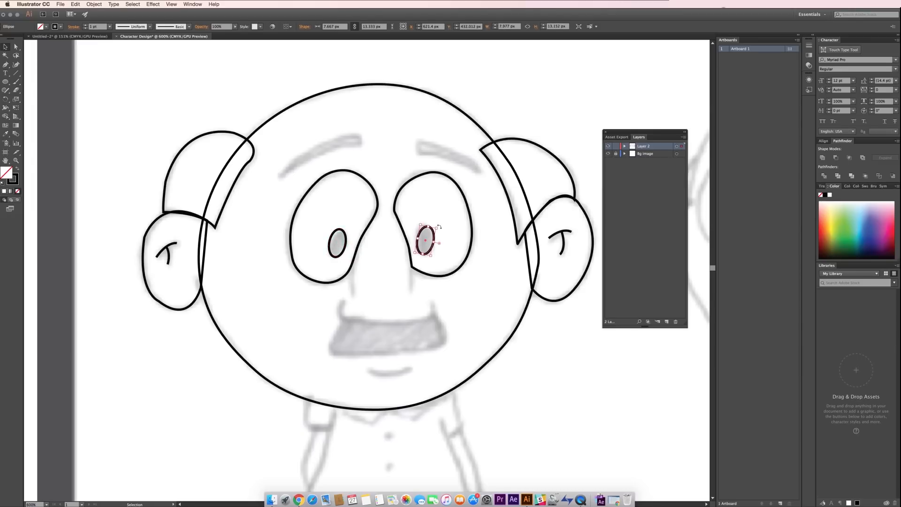
{"action": "left_click", "coordinate": [370, 327]}
Step: Draw the two curved side lines of the nose between the eyes with the Pen tool
{"action": "key", "text": "p"}
{"action": "left_click", "coordinate": [352, 296]}
{"action": "key", "text": "v"}
{"action": "left_click_drag", "start_coordinate": [361, 238], "coordinate": [403, 209]}
{"action": "left_click", "coordinate": [374, 237]}
{"action": "key", "text": "p"}
{"action": "left_click", "coordinate": [411, 291]}
{"action": "key", "text": "v"}
{"action": "left_click", "coordinate": [382, 308]}
Step: Trace the eyebrow above the right eye as a closed, tapering Pen tool shape
{"action": "key", "text": "p"}
{"action": "left_click", "coordinate": [416, 154]}
{"action": "left_click", "coordinate": [417, 137]}
{"action": "left_click_drag", "start_coordinate": [483, 173], "coordinate": [502, 202]}
{"action": "left_click_drag", "start_coordinate": [417, 153], "coordinate": [381, 155]}
{"action": "key", "text": "v"}
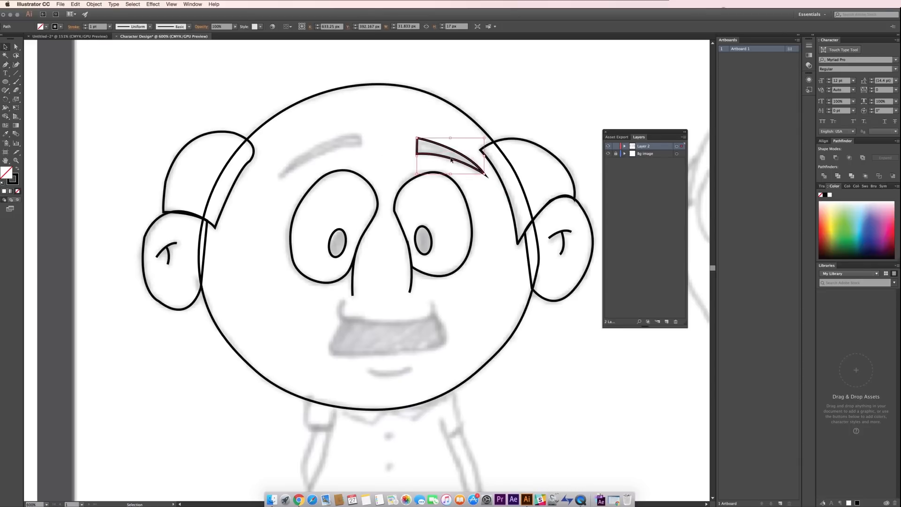
Step: Copy the eyebrow above the left eye, reflect it across the vertical axis and nudge it into place
{"action": "left_click_drag", "start_coordinate": [450, 159], "coordinate": [326, 153]}
{"action": "right_click", "coordinate": [342, 154]}
{"action": "mouse_move", "coordinate": [371, 243]}
{"action": "left_click", "coordinate": [434, 268]}
{"action": "left_click", "coordinate": [411, 286]}
{"action": "left_click", "coordinate": [484, 301]}
{"action": "key", "text": "Left"}
{"action": "key", "text": "Left"}
{"action": "key", "text": "Left"}
{"action": "left_click", "coordinate": [401, 205]}
Step: Trace the mustache as a closed Pen tool shape with rounded lower corners and a slightly sagging upper edge
{"action": "scroll", "coordinate": [401, 205], "scroll_direction": "down", "scroll_amount": 5}
{"action": "key", "text": "p"}
{"action": "left_click", "coordinate": [343, 242]}
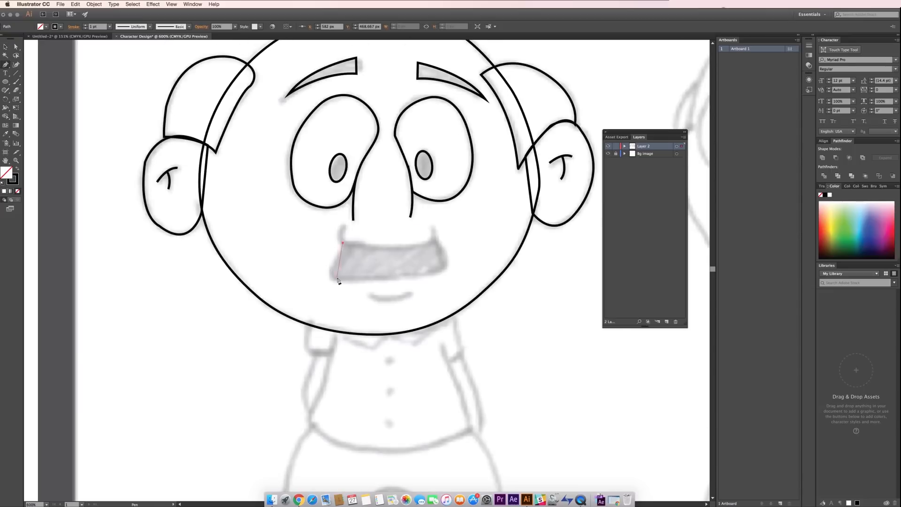
{"action": "left_click", "coordinate": [333, 267]}
{"action": "left_click_drag", "start_coordinate": [347, 278], "coordinate": [363, 278]}
{"action": "left_click", "coordinate": [348, 278]}
{"action": "left_click", "coordinate": [429, 275]}
{"action": "left_click_drag", "start_coordinate": [446, 261], "coordinate": [444, 246]}
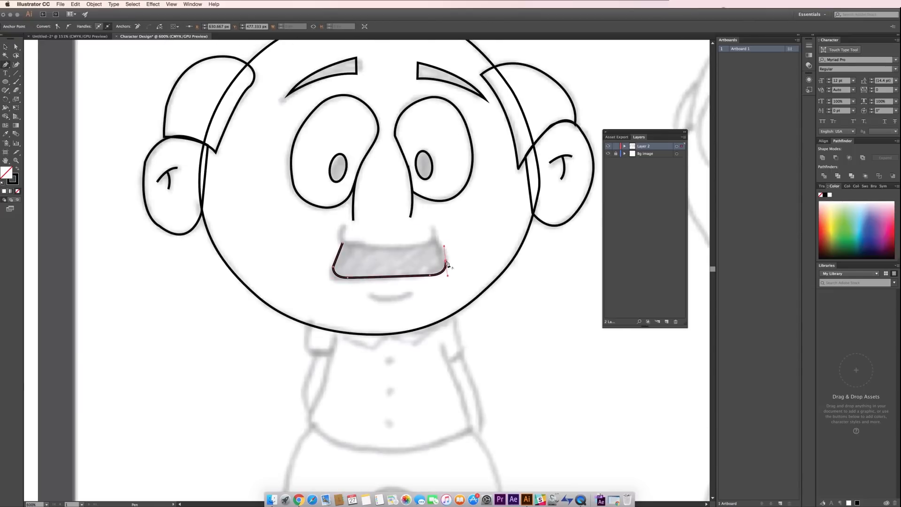
{"action": "left_click", "coordinate": [342, 242]}
{"action": "left_click", "coordinate": [465, 243], "text": "ctrl"}
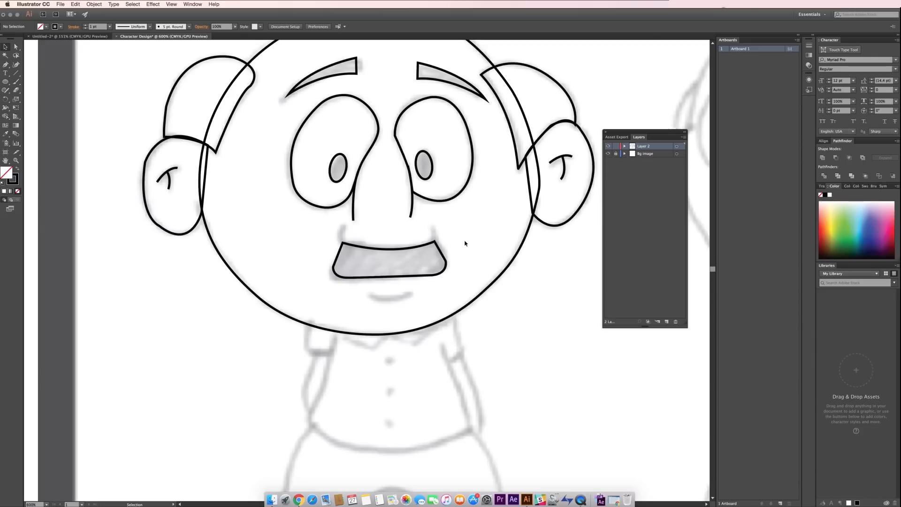
Step: Draw a short curved nostril line rising from each upper corner of the mustache with the Pen tool
{"action": "left_click", "coordinate": [343, 225]}
{"action": "left_click_drag", "start_coordinate": [343, 243], "coordinate": [357, 245]}
{"action": "key", "text": "v"}
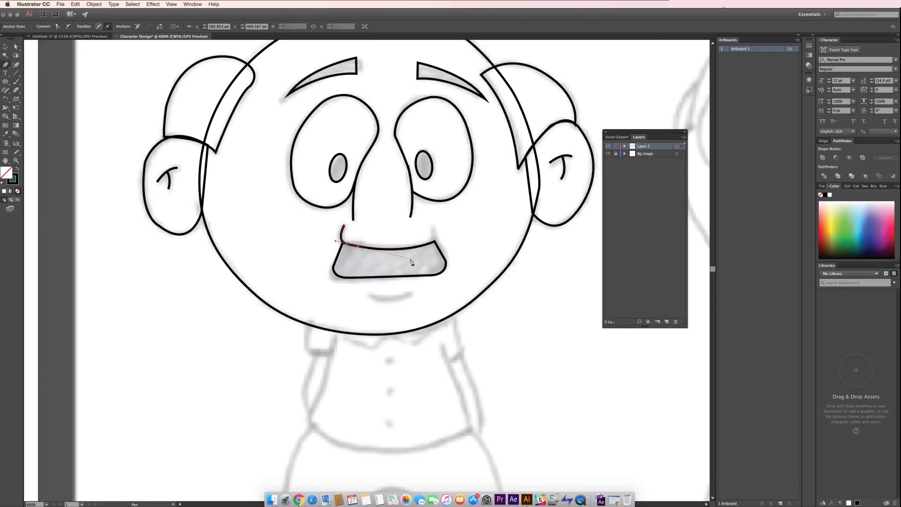
{"action": "left_click", "coordinate": [411, 260]}
{"action": "key", "text": "p"}
{"action": "left_click", "coordinate": [430, 224]}
{"action": "mouse_move", "coordinate": [424, 245]}
{"action": "left_mouse_down"}
{"action": "mouse_move", "coordinate": [404, 249]}
{"action": "mouse_move", "coordinate": [396, 231]}
{"action": "left_mouse_up"}
{"action": "left_click", "coordinate": [474, 242], "text": "super"}
Step: Adjust the mustache's anchor points and handles so its lower edge and corners curve smoothly
{"action": "left_click", "coordinate": [396, 230], "text": "super"}
{"action": "left_click_drag", "start_coordinate": [5, 65], "coordinate": [37, 74]}
{"action": "left_click", "coordinate": [393, 230]}
{"action": "key", "text": "a"}
{"action": "left_click_drag", "start_coordinate": [393, 230], "coordinate": [393, 232]}
{"action": "mouse_move", "coordinate": [339, 220]}
{"action": "left_mouse_down"}
{"action": "mouse_move", "coordinate": [361, 231]}
{"action": "mouse_move", "coordinate": [352, 230]}
{"action": "left_mouse_up"}
{"action": "left_click_drag", "start_coordinate": [436, 228], "coordinate": [436, 227]}
{"action": "left_click", "coordinate": [452, 215]}
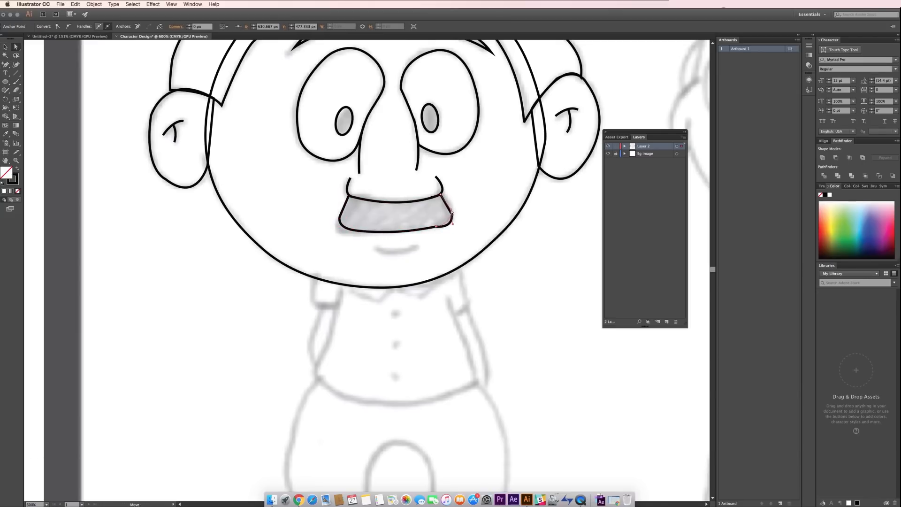
{"action": "left_click", "coordinate": [467, 211]}
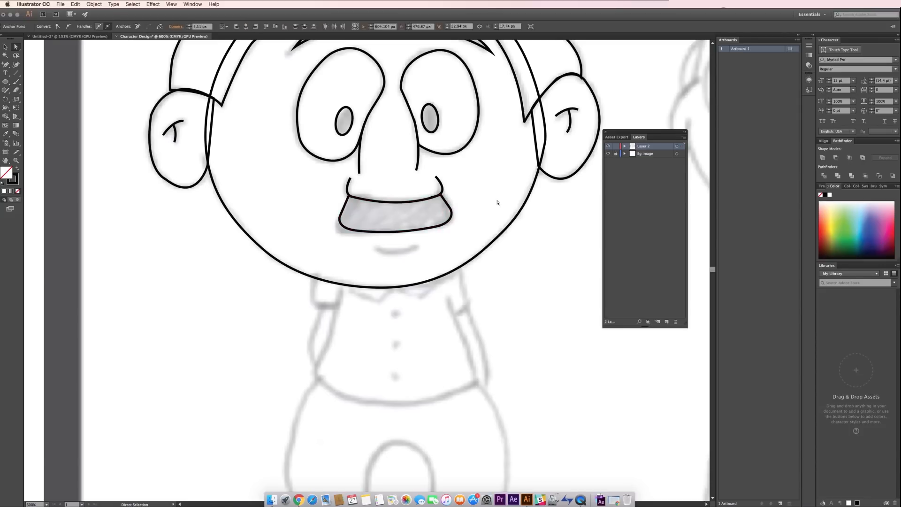
Step: Draw the mouth as one shallow upward-curving line below the mustache with the Pen tool
{"action": "key", "text": "p"}
{"action": "left_click", "coordinate": [376, 246]}
{"action": "left_click_drag", "start_coordinate": [416, 246], "coordinate": [420, 110]}
{"action": "left_click", "coordinate": [437, 236], "text": "super"}
Step: Trace the shirt as a closed Pen tool outline from the chin through both short sleeves and the curved hem
{"action": "left_click", "coordinate": [295, 151]}
{"action": "left_click_drag", "start_coordinate": [441, 141], "coordinate": [506, 101]}
{"action": "left_click", "coordinate": [447, 172]}
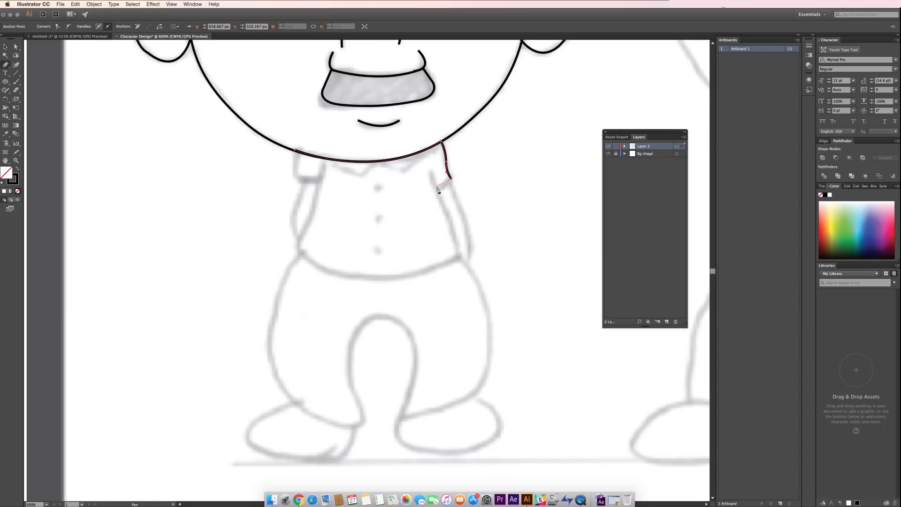
{"action": "left_click", "coordinate": [457, 255]}
{"action": "left_click_drag", "start_coordinate": [318, 266], "coordinate": [310, 223]}
{"action": "left_click", "coordinate": [318, 266]}
{"action": "left_click", "coordinate": [301, 253]}
{"action": "left_click", "coordinate": [301, 235]}
{"action": "left_click_drag", "start_coordinate": [318, 182], "coordinate": [319, 165]}
{"action": "left_click", "coordinate": [318, 182]}
{"action": "left_click", "coordinate": [294, 180]}
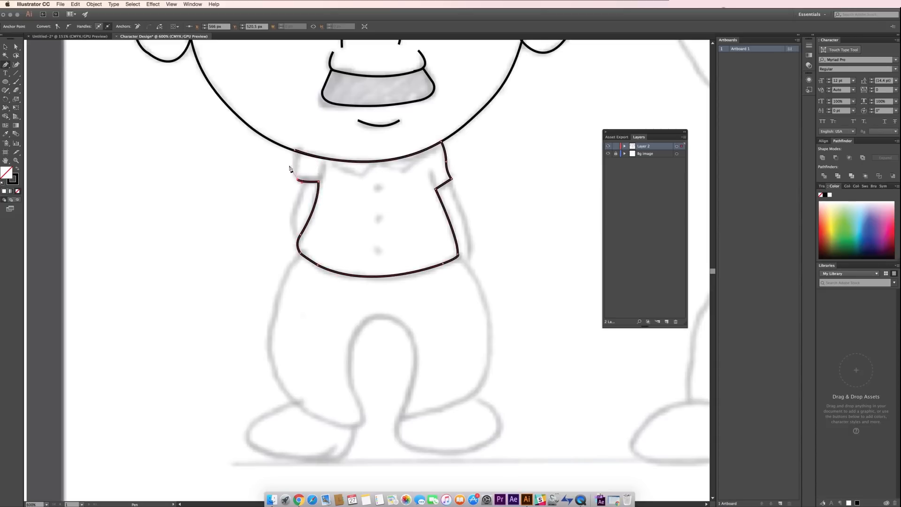
{"action": "left_click", "coordinate": [295, 151]}
{"action": "key", "text": "ctrl+shift+a"}
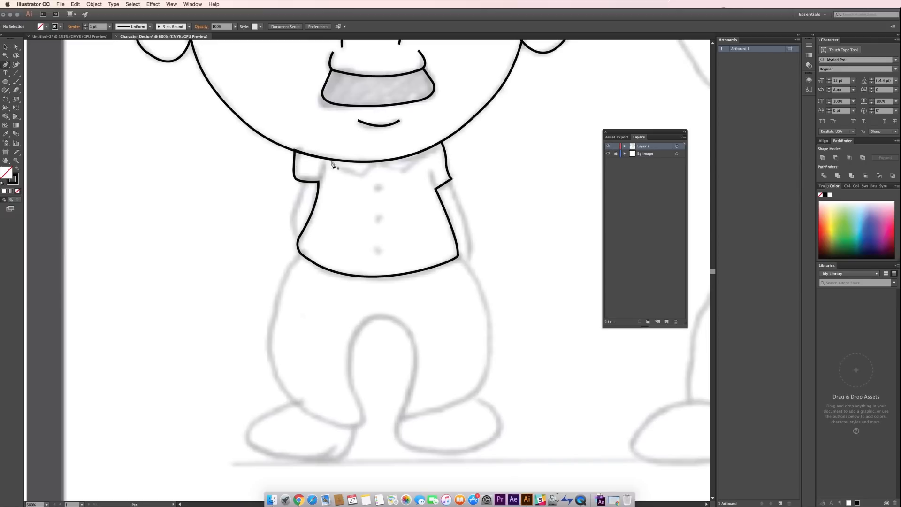
Step: Extend both shirt sides upward with short Pen tool lines that separate the sleeves from the torso
{"action": "left_click", "coordinate": [321, 165]}
{"action": "left_click_drag", "start_coordinate": [318, 182], "coordinate": [317, 189]}
{"action": "left_click", "coordinate": [284, 167], "text": "super"}
{"action": "left_click", "coordinate": [428, 170]}
{"action": "left_click_drag", "start_coordinate": [435, 188], "coordinate": [440, 199]}
{"action": "left_click", "coordinate": [386, 183], "text": "super"}
Step: Draw an elliptical shirt button about 3.8 by 4.2 px over the uppermost sketched button and fill it black
{"action": "left_click", "coordinate": [5, 82]}
{"action": "left_click_drag", "start_coordinate": [374, 183], "coordinate": [383, 193]}
{"action": "left_click_drag", "start_coordinate": [427, 304], "coordinate": [444, 298]}
{"action": "left_click", "coordinate": [602, 215]}
{"action": "double_click", "coordinate": [16, 180]}
{"action": "left_click", "coordinate": [602, 215]}
{"action": "double_click", "coordinate": [16, 180]}
{"action": "left_click", "coordinate": [602, 215]}
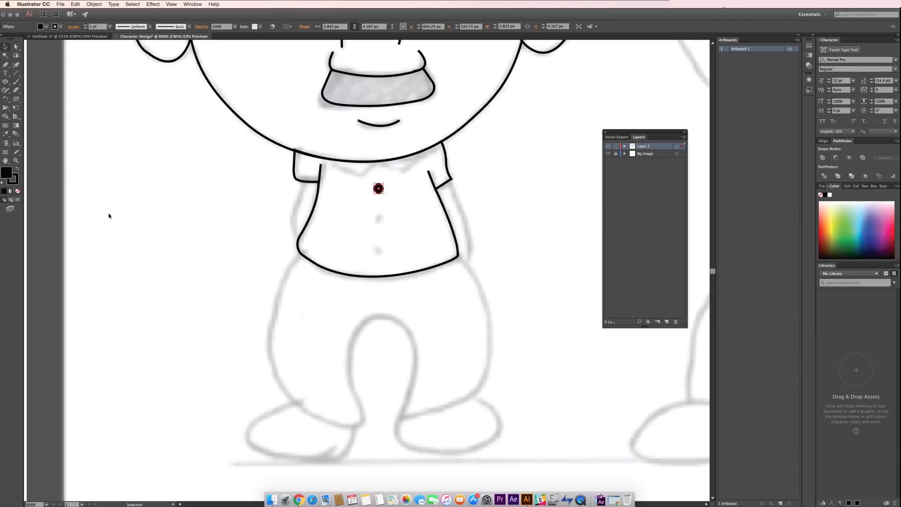
Step: Place copies of the black button over the two lower sketched buttons of the shirt
{"action": "left_click", "coordinate": [14, 181]}
{"action": "left_click", "coordinate": [17, 191]}
{"action": "scroll", "coordinate": [373, 192], "scroll_direction": "up", "scroll_amount": 3}
{"action": "scroll", "coordinate": [410, 277], "scroll_direction": "up", "scroll_amount": 2}
{"action": "left_click_drag", "start_coordinate": [411, 240], "coordinate": [408, 403]}
{"action": "left_click", "coordinate": [372, 180]}
Step: Trace the pointed two-part collar under the chin as a closed Pen tool shape following the curve of the head
{"action": "key", "text": "p"}
{"action": "left_click", "coordinate": [277, 158]}
{"action": "left_click", "coordinate": [360, 204]}
{"action": "left_click", "coordinate": [402, 169]}
{"action": "left_click", "coordinate": [472, 191]}
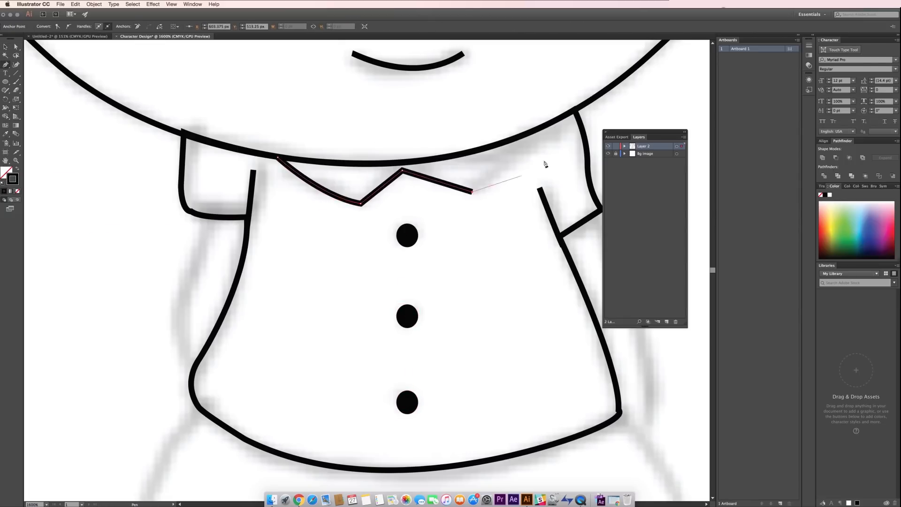
{"action": "left_click_drag", "start_coordinate": [564, 121], "coordinate": [584, 85]}
{"action": "left_click", "coordinate": [564, 120]}
{"action": "left_click_drag", "start_coordinate": [277, 157], "coordinate": [102, 125]}
{"action": "key", "text": "v"}
{"action": "left_click", "coordinate": [489, 267]}
{"action": "scroll", "coordinate": [498, 272], "scroll_direction": "down", "scroll_amount": 4}
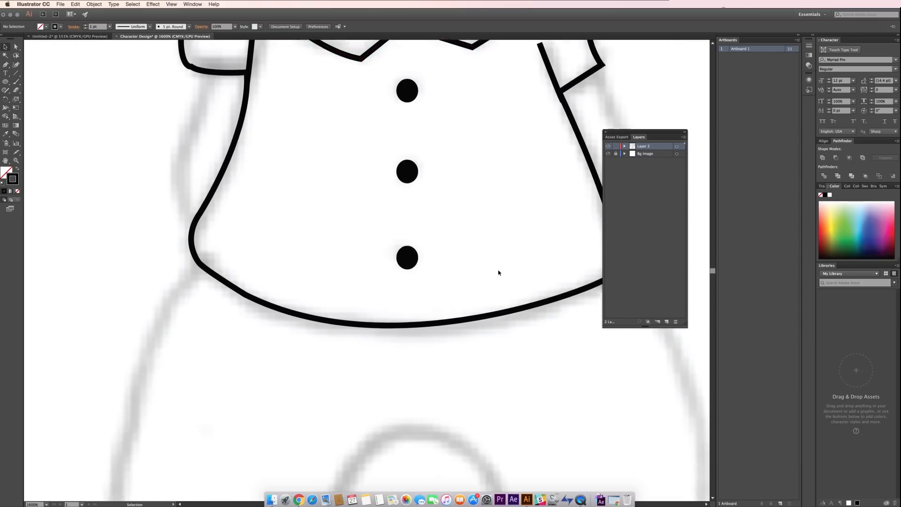
Step: Trace the left arm as a closed Pen tool shape from the sleeve opening along the shirt side
{"action": "key", "text": "super+minus"}
{"action": "key", "text": "super+minus"}
{"action": "key", "text": "p"}
{"action": "left_click", "coordinate": [256, 206]}
{"action": "left_click", "coordinate": [241, 264]}
{"action": "left_click_drag", "start_coordinate": [251, 287], "coordinate": [254, 290]}
{"action": "left_click", "coordinate": [249, 282]}
{"action": "left_click_drag", "start_coordinate": [272, 237], "coordinate": [274, 232]}
{"action": "left_click", "coordinate": [277, 206]}
{"action": "left_click", "coordinate": [257, 207]}
{"action": "key", "text": "v"}
{"action": "left_click", "coordinate": [463, 227]}
Step: Trace the right arm as a closed Pen tool shape from the sleeve opening to the shirt's lower corner
{"action": "key", "text": "p"}
{"action": "left_click", "coordinate": [451, 204]}
{"action": "left_click_drag", "start_coordinate": [478, 273], "coordinate": [479, 284]}
{"action": "left_click_drag", "start_coordinate": [474, 315], "coordinate": [467, 336]}
{"action": "left_click", "coordinate": [474, 316]}
{"action": "left_click", "coordinate": [464, 304]}
{"action": "left_click_drag", "start_coordinate": [434, 216], "coordinate": [405, 163]}
{"action": "left_click", "coordinate": [434, 215]}
{"action": "left_click", "coordinate": [450, 205]}
{"action": "key", "text": "v"}
{"action": "left_click", "coordinate": [493, 263]}
Step: Start the trousers outline at the left waist, tracing the outer left leg and its rounded cuff
{"action": "left_click_drag", "start_coordinate": [464, 378], "coordinate": [495, 253]}
{"action": "key", "text": "p"}
{"action": "left_click", "coordinate": [281, 174]}
{"action": "left_click_drag", "start_coordinate": [246, 269], "coordinate": [243, 305]}
{"action": "left_click_drag", "start_coordinate": [297, 389], "coordinate": [355, 362]}
{"action": "left_click", "coordinate": [298, 390]}
{"action": "left_click", "coordinate": [356, 405]}
{"action": "key", "text": "super+z"}
{"action": "left_click", "coordinate": [366, 396]}
Step: Continue the trousers outline up the inner left leg, around the crotch arch and down the inner right leg
{"action": "left_click", "coordinate": [360, 373]}
{"action": "left_click_drag", "start_coordinate": [349, 320], "coordinate": [348, 281]}
{"action": "left_click", "coordinate": [350, 320]}
{"action": "left_click_drag", "start_coordinate": [364, 273], "coordinate": [438, 320]}
{"action": "left_click", "coordinate": [365, 273]}
{"action": "left_click", "coordinate": [402, 260]}
{"action": "left_click", "coordinate": [433, 294]}
{"action": "left_click_drag", "start_coordinate": [431, 351], "coordinate": [422, 385]}
{"action": "left_click", "coordinate": [431, 351]}
{"action": "left_click", "coordinate": [416, 391]}
Step: Trace the right cuff and outer right leg, and close the trousers outline along the shirt hem
{"action": "left_click", "coordinate": [511, 364]}
{"action": "left_click_drag", "start_coordinate": [536, 289], "coordinate": [477, 177]}
{"action": "left_click", "coordinate": [535, 290]}
{"action": "left_click", "coordinate": [520, 215]}
{"action": "left_click", "coordinate": [491, 182]}
{"action": "left_click_drag", "start_coordinate": [389, 206], "coordinate": [360, 208]}
{"action": "left_click", "coordinate": [389, 206]}
{"action": "left_click_drag", "start_coordinate": [281, 173], "coordinate": [230, 129]}
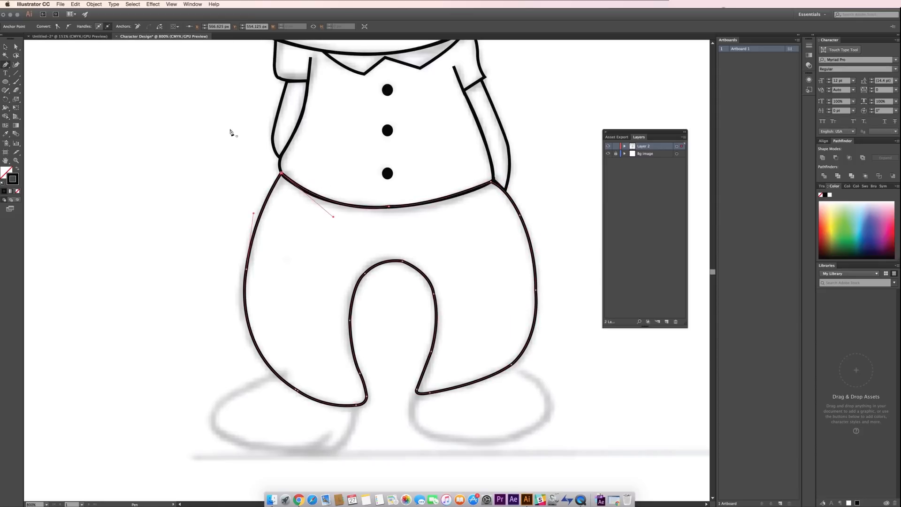
Step: Trace the right shoe as a closed Pen tool shape, from the right trouser cuff around the toe and back along the hem
{"action": "key", "text": "v"}
{"action": "left_click", "coordinate": [231, 132]}
{"action": "scroll", "coordinate": [487, 334], "scroll_direction": "down", "scroll_amount": 5}
{"action": "key", "text": "p"}
{"action": "left_click", "coordinate": [426, 296]}
{"action": "left_click_drag", "start_coordinate": [434, 336], "coordinate": [459, 346]}
{"action": "left_click", "coordinate": [434, 336]}
{"action": "left_click_drag", "start_coordinate": [536, 336], "coordinate": [576, 319]}
{"action": "left_click", "coordinate": [535, 336]}
{"action": "left_click", "coordinate": [551, 290]}
{"action": "left_click_drag", "start_coordinate": [552, 290], "coordinate": [497, 268]}
{"action": "left_click", "coordinate": [516, 269]}
{"action": "left_click_drag", "start_coordinate": [426, 296], "coordinate": [402, 294]}
{"action": "key", "text": "v"}
{"action": "left_click", "coordinate": [402, 358]}
Step: Trace the left shoe as a closed Pen tool shape beneath the left trouser cuff
{"action": "key", "text": "p"}
{"action": "left_click", "coordinate": [283, 276]}
{"action": "left_click_drag", "start_coordinate": [225, 309], "coordinate": [264, 350]}
{"action": "left_click", "coordinate": [225, 309]}
{"action": "left_click", "coordinate": [237, 341]}
{"action": "left_click_drag", "start_coordinate": [327, 354], "coordinate": [381, 354]}
{"action": "left_click", "coordinate": [327, 354]}
{"action": "left_click", "coordinate": [362, 324]}
{"action": "left_click_drag", "start_coordinate": [362, 324], "coordinate": [356, 304]}
{"action": "key", "text": "v"}
{"action": "left_click", "coordinate": [499, 373]}
Step: Hide the Bg image layer and rename the traced artwork's layer "outlines"
{"action": "key", "text": "super+minus"}
{"action": "key", "text": "super+minus"}
{"action": "key", "text": "super+minus"}
{"action": "left_click", "coordinate": [609, 154]}
{"action": "double_click", "coordinate": [644, 146]}
{"action": "type", "text": "outlines"}
{"action": "key", "text": "Return"}
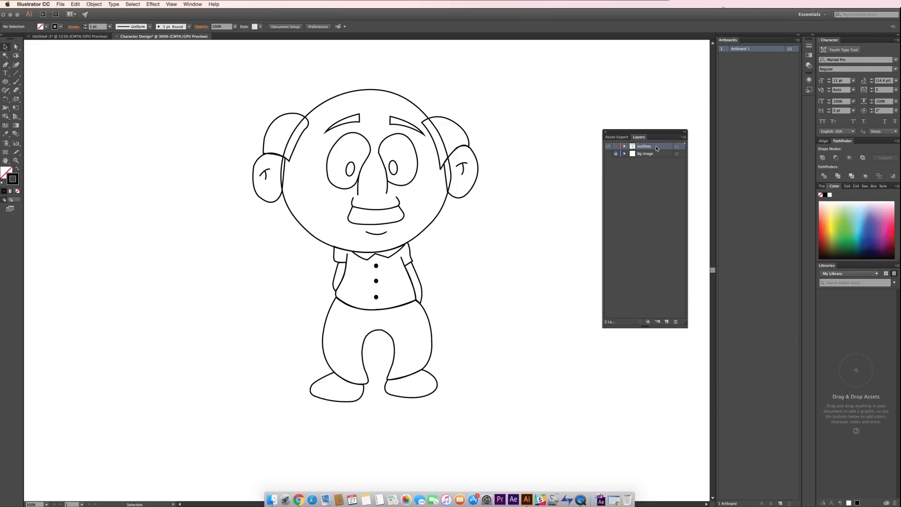
Step: Copy the whole character onto a new layer, pasted in place, and hide the outlines layer
{"action": "left_click_drag", "start_coordinate": [510, 70], "coordinate": [143, 434]}
{"action": "left_click", "coordinate": [666, 321]}
{"action": "key", "text": "super+c"}
{"action": "key", "text": "shift+super+v"}
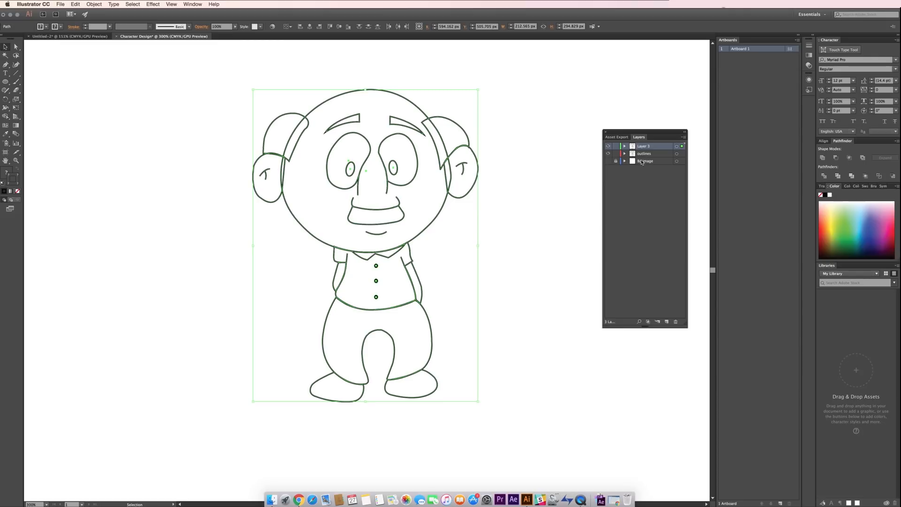
{"action": "left_click", "coordinate": [607, 154]}
{"action": "key", "text": "shift+super+a"}
{"action": "double_click", "coordinate": [645, 147]}
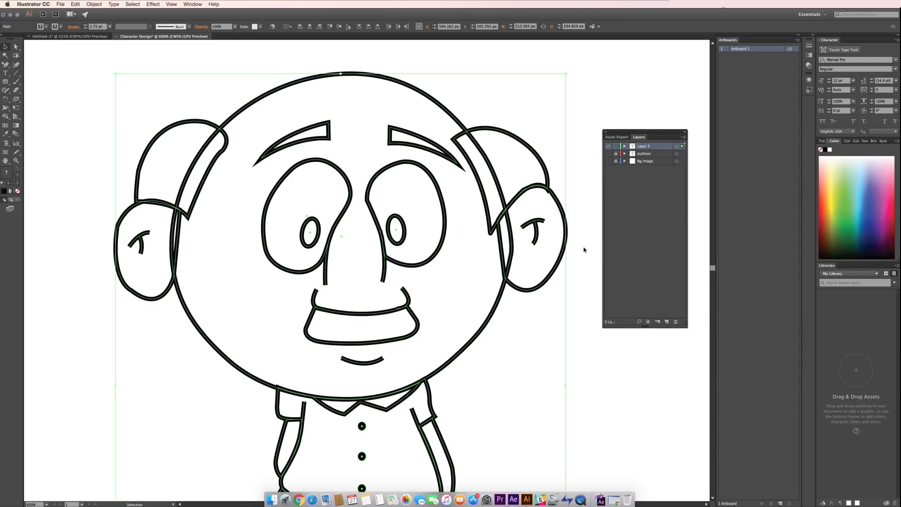
Step: Unite the right ear and the head outline into one shape with Pathfinder
{"action": "left_click", "coordinate": [584, 249]}
{"action": "left_click", "coordinate": [564, 214]}
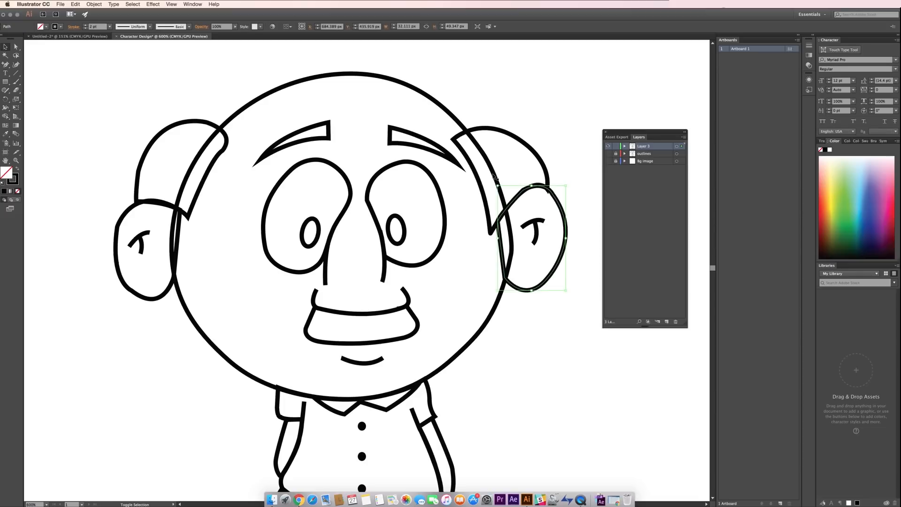
{"action": "left_click", "coordinate": [494, 174], "text": "shift"}
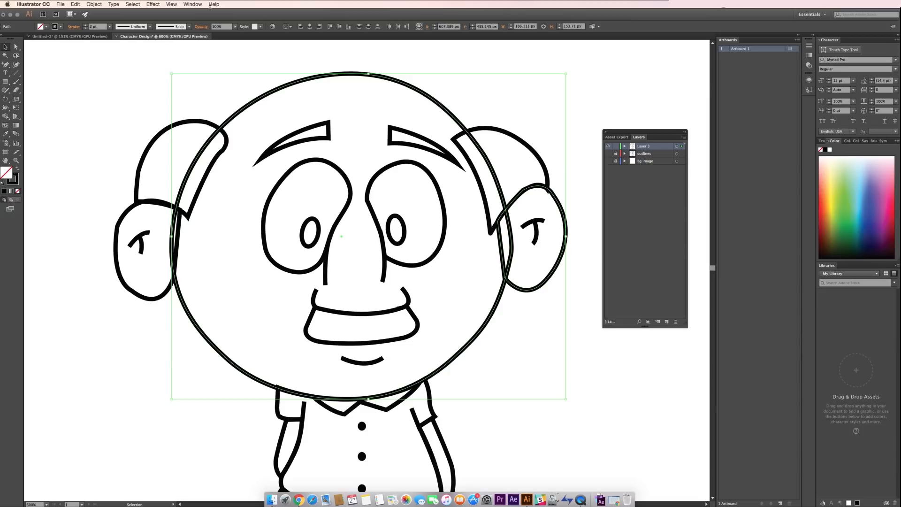
{"action": "left_click", "coordinate": [190, 4]}
{"action": "left_click", "coordinate": [235, 200]}
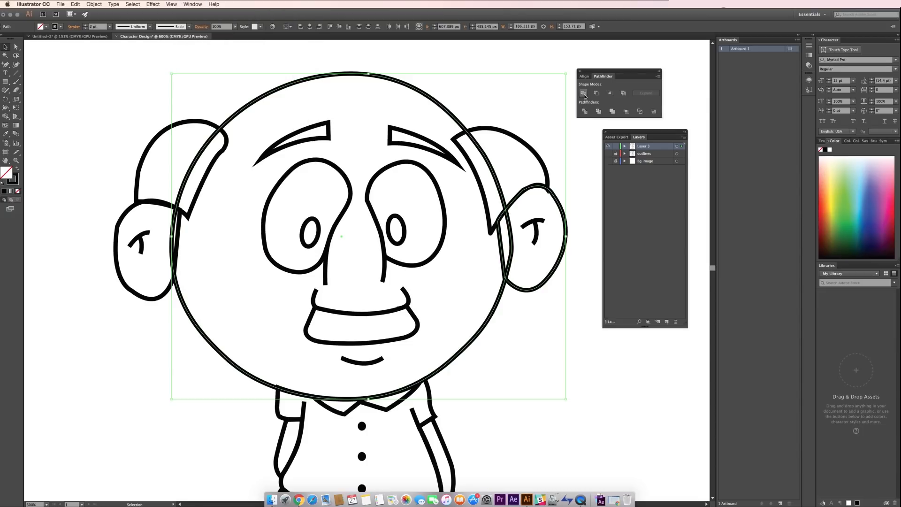
{"action": "left_click", "coordinate": [583, 93]}
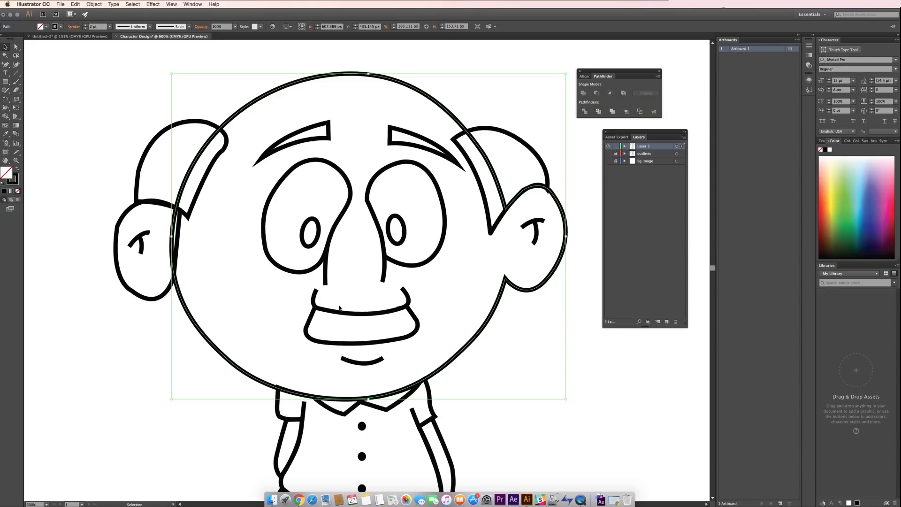
{"action": "left_click", "coordinate": [82, 245]}
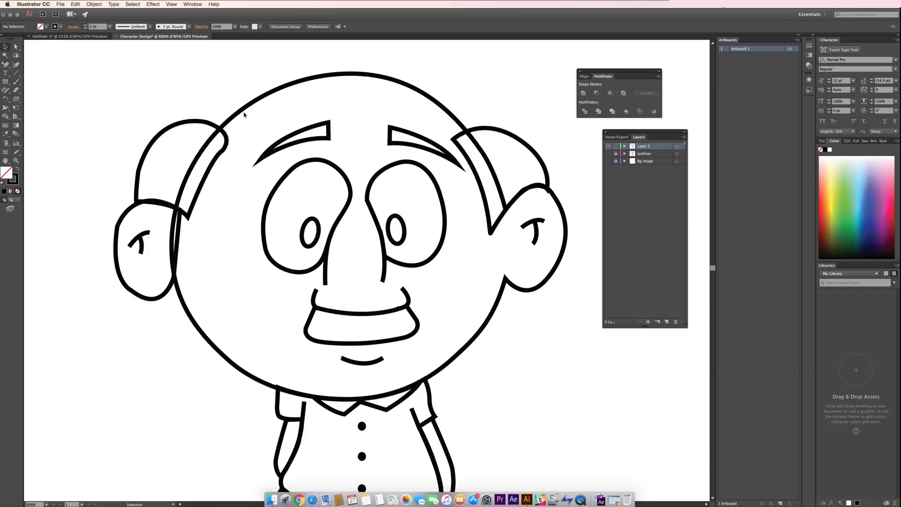
Step: Unite the left ear with the head outline, keeping the combined shape in its original place
{"action": "left_click", "coordinate": [236, 110]}
{"action": "left_click", "coordinate": [116, 256], "text": "shift"}
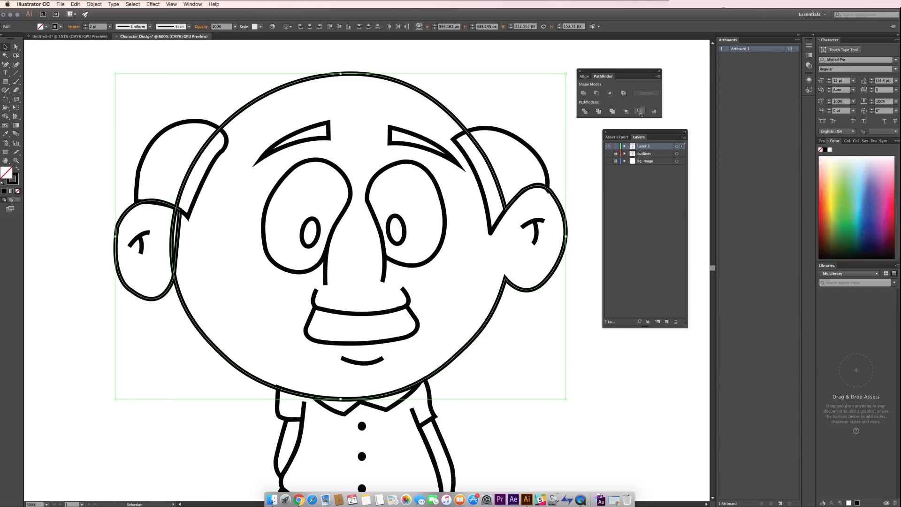
{"action": "left_click", "coordinate": [585, 94]}
{"action": "left_click", "coordinate": [603, 369]}
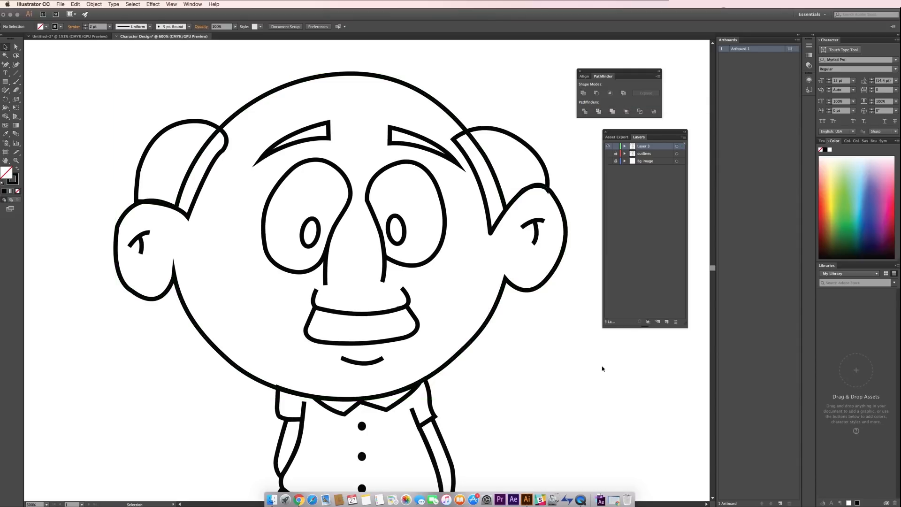
{"action": "key", "text": "super+z"}
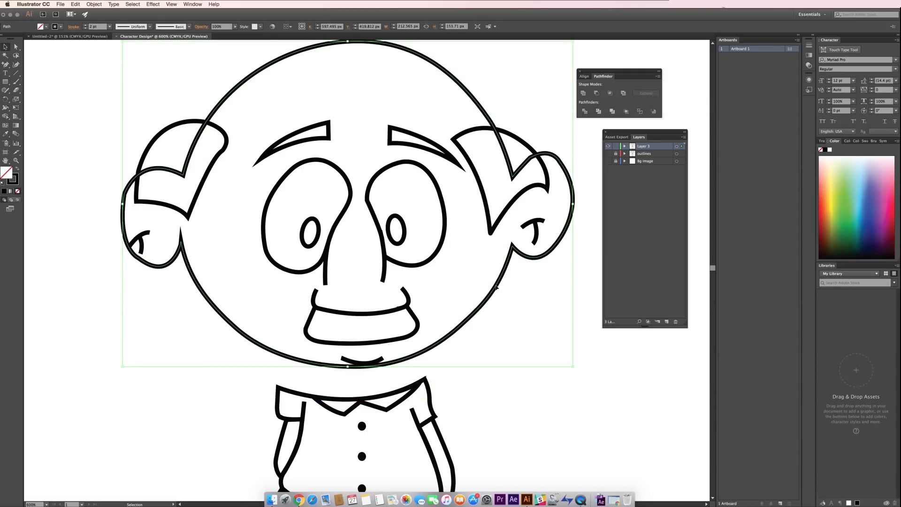
{"action": "key", "text": "super+z"}
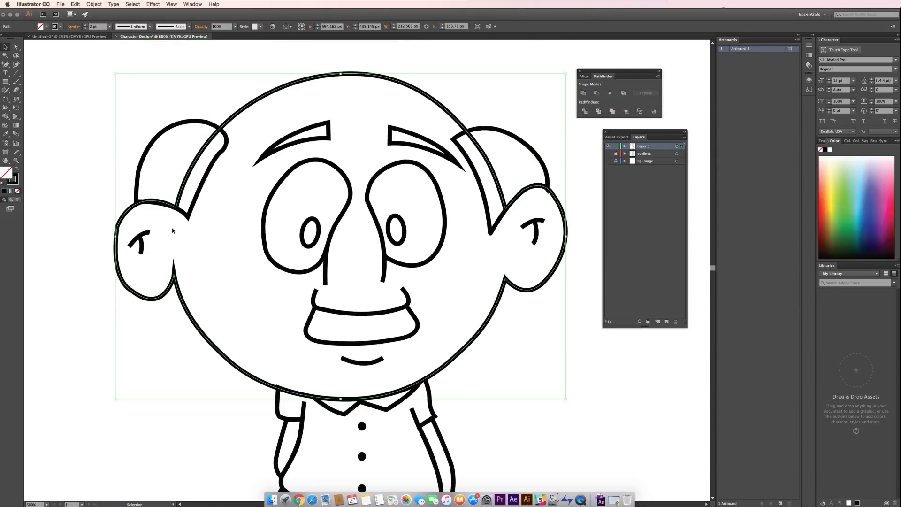
Step: Add an anchor point on the shirt's neckline and delete it to remove the edge overlapping the chin
{"action": "left_click_drag", "start_coordinate": [172, 205], "coordinate": [199, 178]}
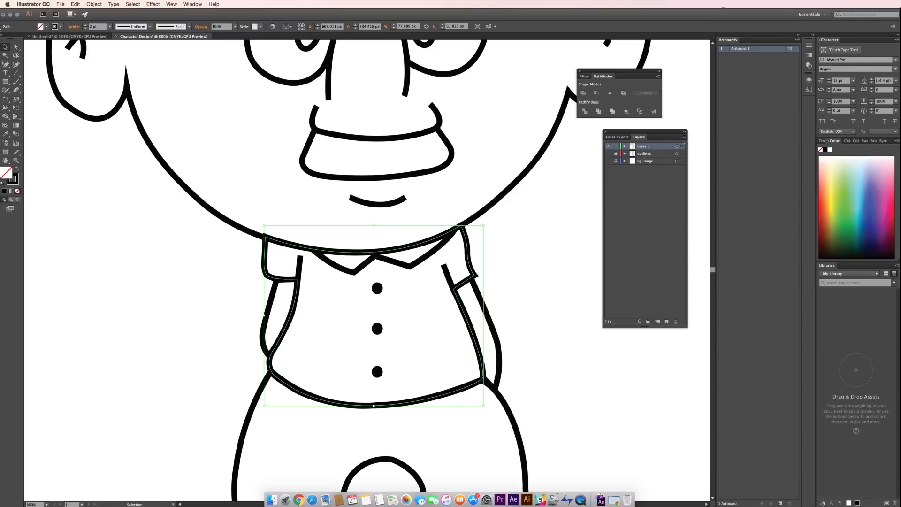
{"action": "left_click", "coordinate": [15, 47]}
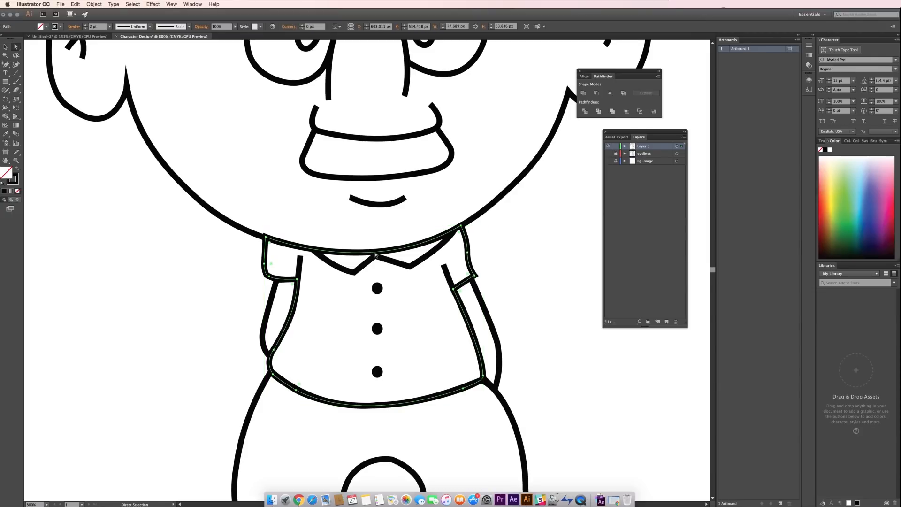
{"action": "key", "text": "plus"}
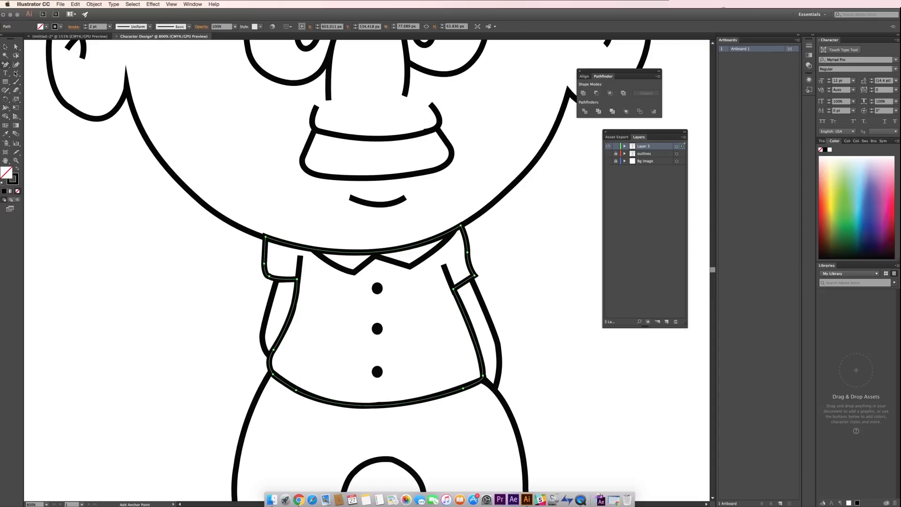
{"action": "left_click", "coordinate": [371, 255]}
{"action": "key", "text": "a"}
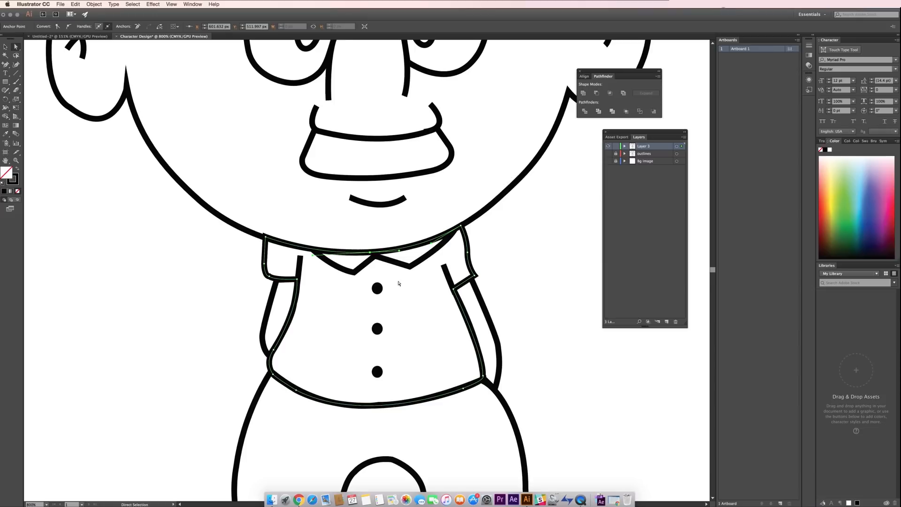
{"action": "key", "text": "Delete"}
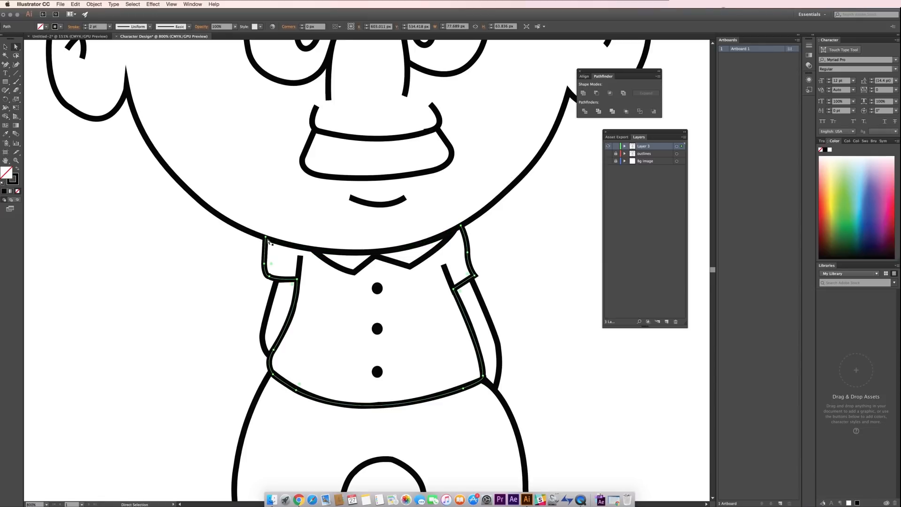
Step: Add an anchor point on the left arm's inner edge and delete it to remove the segment overlapping the shirt
{"action": "scroll", "coordinate": [344, 342], "scroll_direction": "down", "scroll_amount": 3}
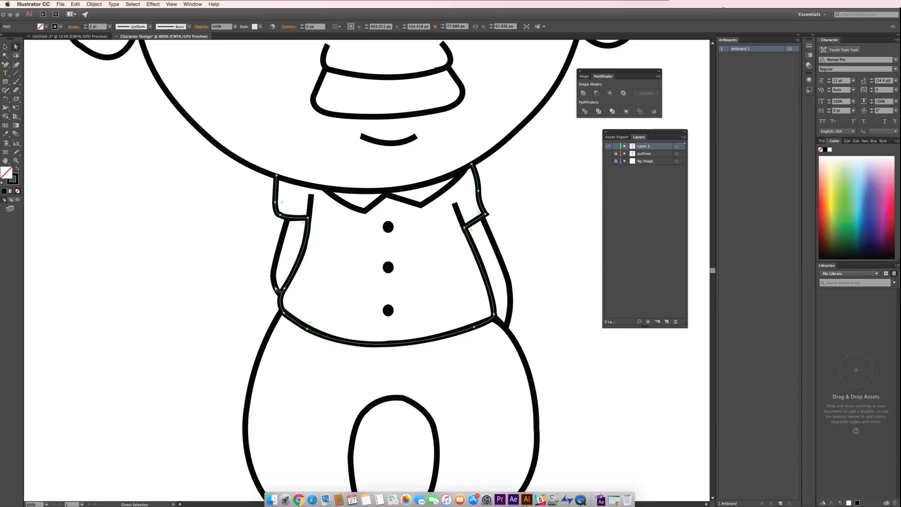
{"action": "key", "text": "v"}
{"action": "left_click", "coordinate": [277, 289]}
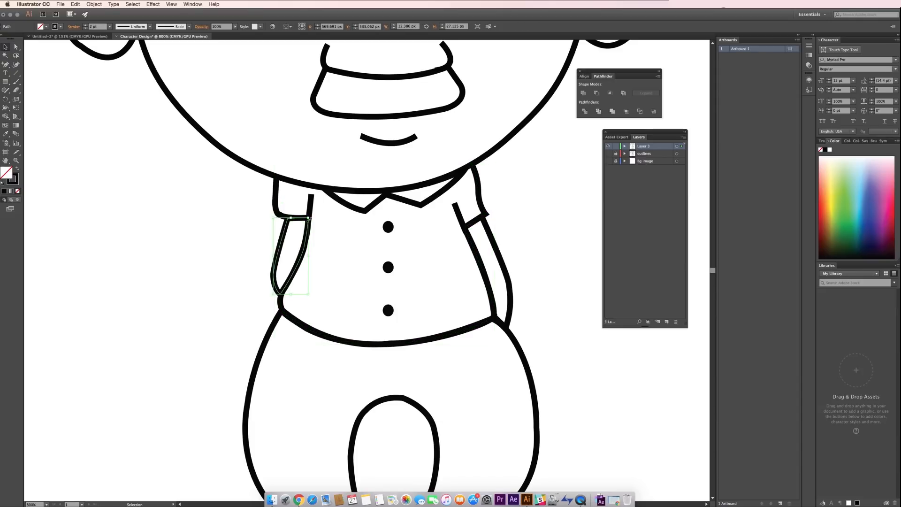
{"action": "left_click", "coordinate": [6, 65]}
{"action": "left_click", "coordinate": [306, 245]}
{"action": "key", "text": "a"}
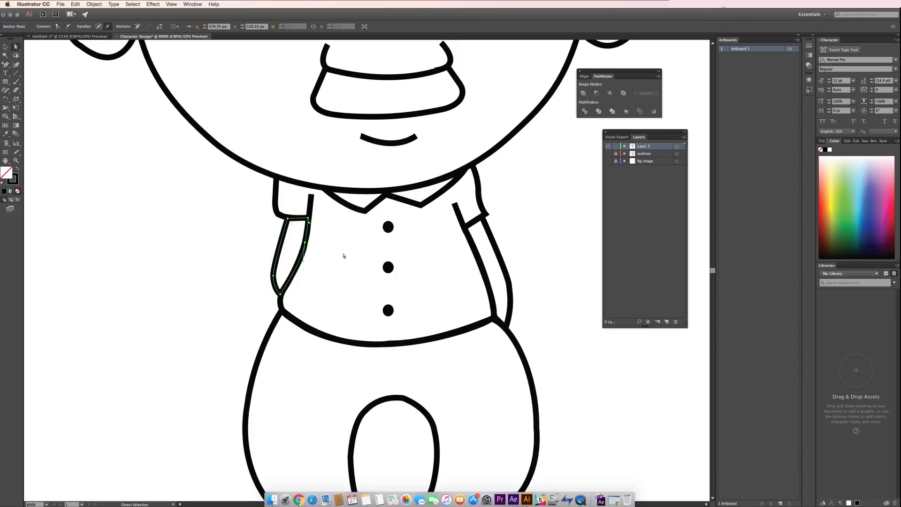
{"action": "key", "text": "Delete"}
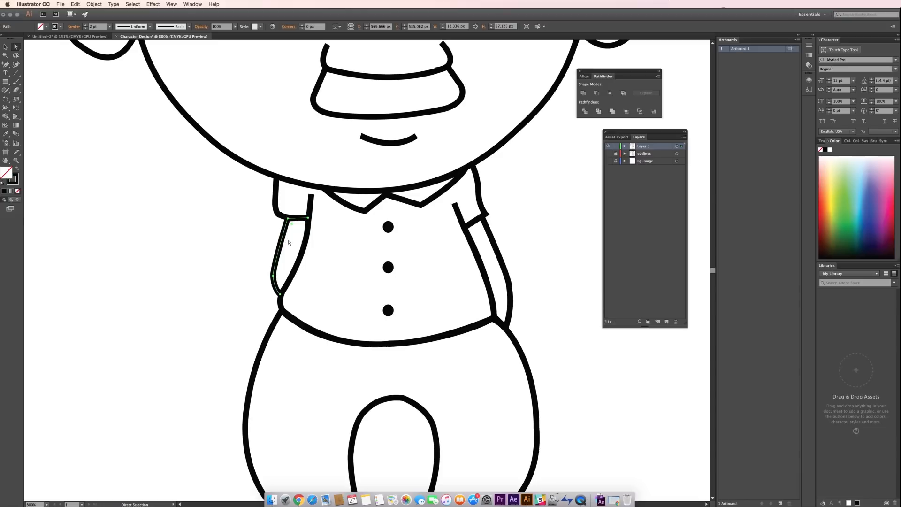
{"action": "key", "text": "v"}
{"action": "left_click_drag", "start_coordinate": [281, 219], "coordinate": [211, 226]}
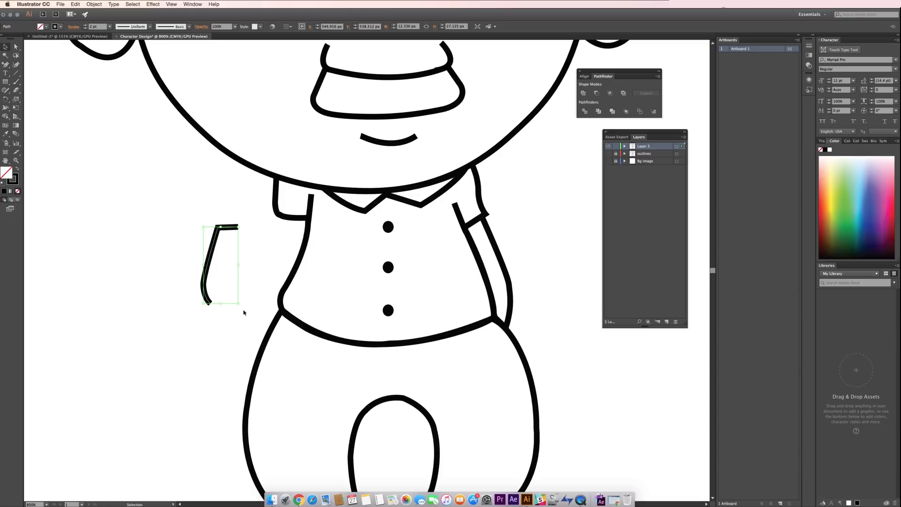
{"action": "key", "text": "super+z"}
Step: Add an anchor point on the right arm's inner edge and remove the segment overlapping the shirt's side
{"action": "left_click", "coordinate": [502, 260]}
{"action": "left_click", "coordinate": [9, 64]}
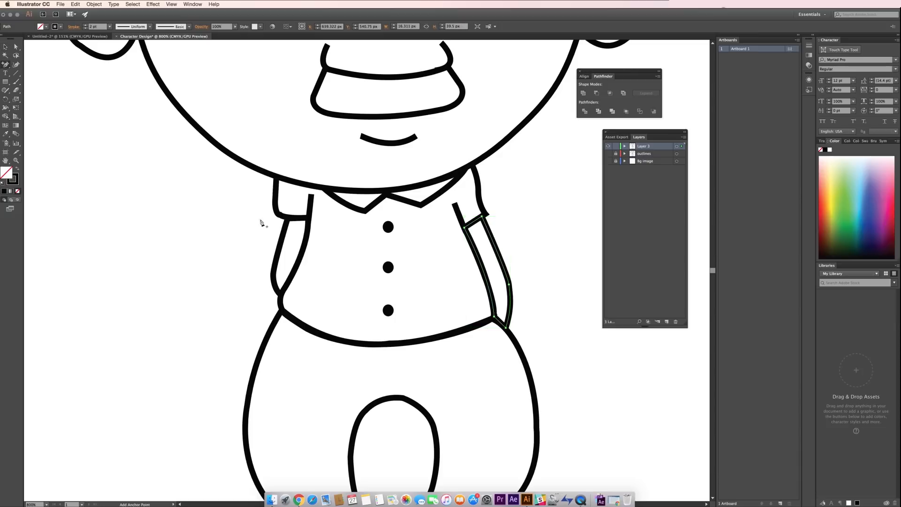
{"action": "left_click", "coordinate": [485, 275]}
{"action": "key", "text": "a"}
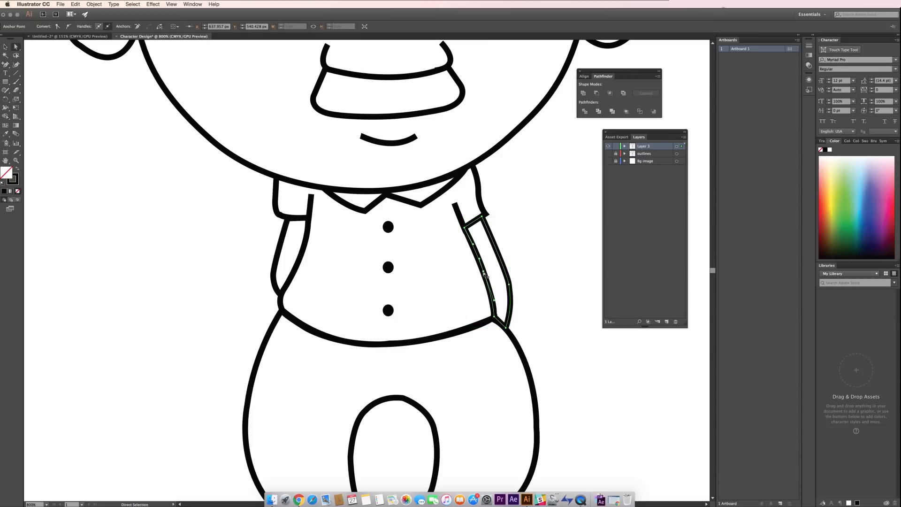
{"action": "left_click", "coordinate": [532, 276]}
{"action": "left_click", "coordinate": [465, 220]}
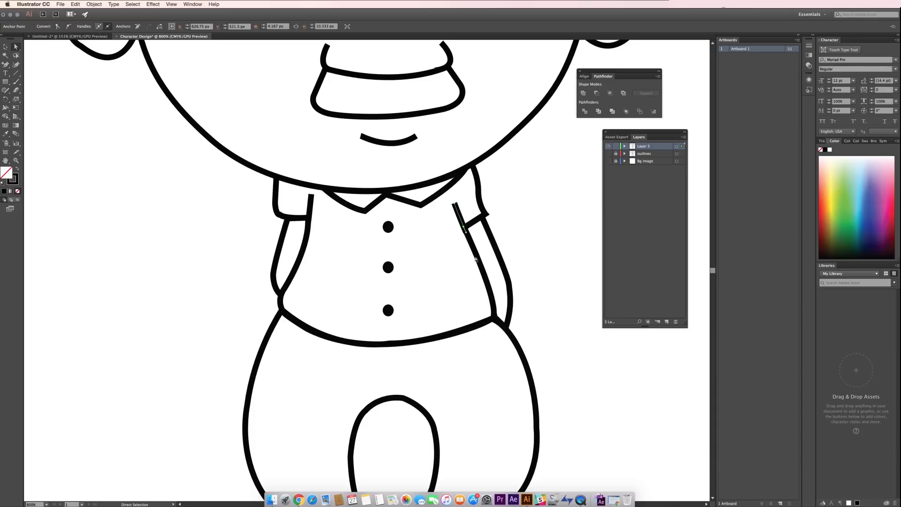
Step: Add an anchor point on the collar's upper edge and delete it to remove the segment running along the chin
{"action": "left_click", "coordinate": [384, 194]}
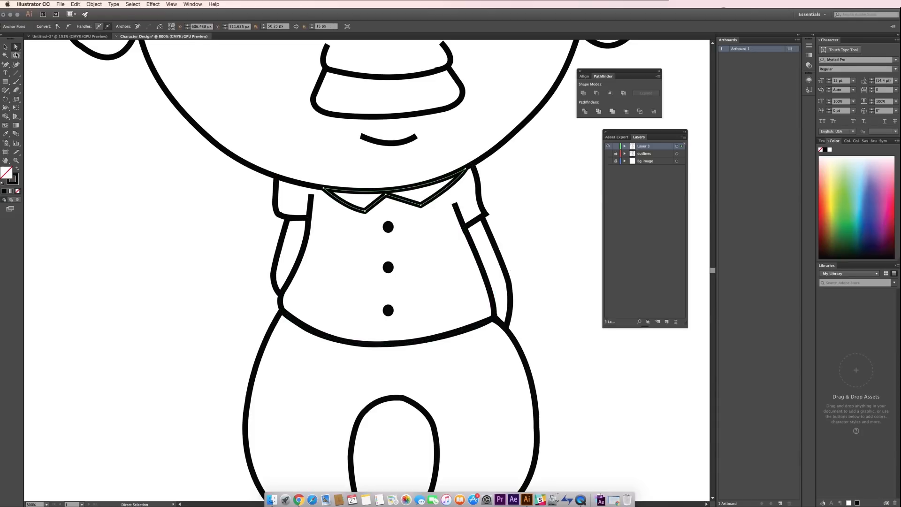
{"action": "left_click", "coordinate": [6, 64]}
{"action": "left_click", "coordinate": [397, 192]}
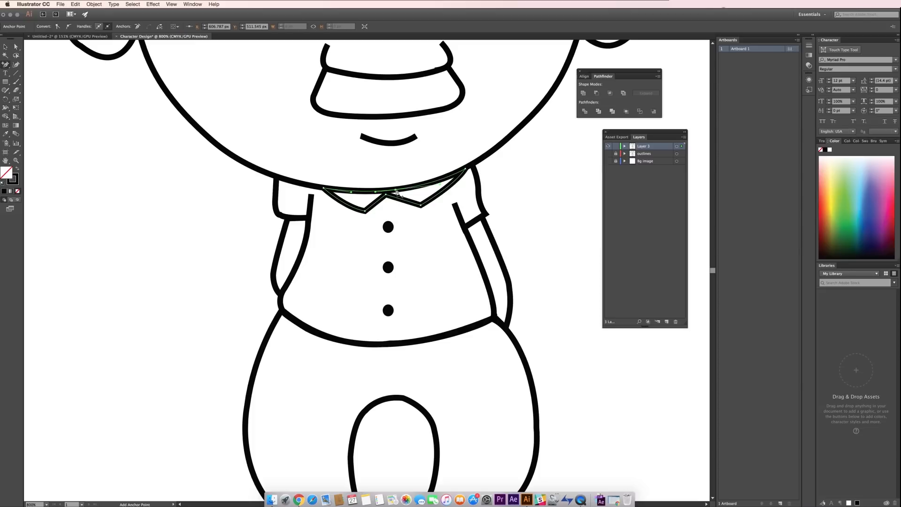
{"action": "key", "text": "a"}
{"action": "key", "text": "Delete"}
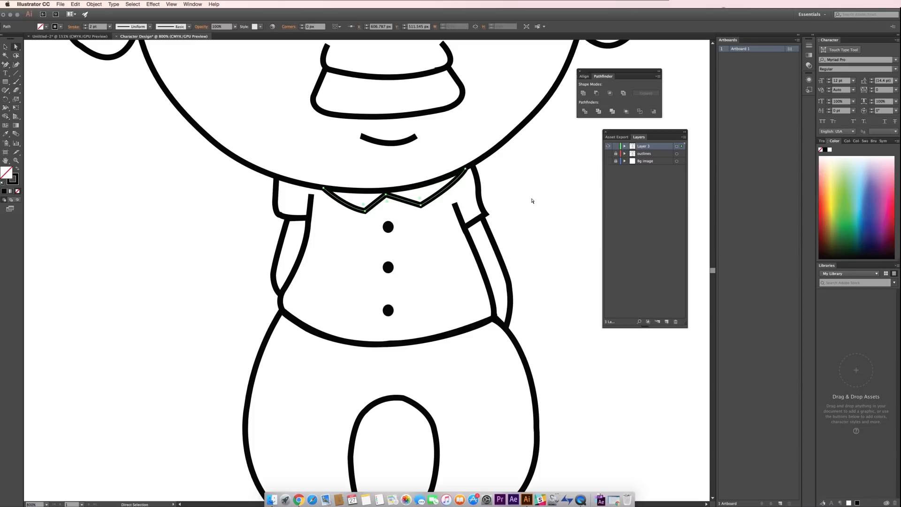
Step: Delete the trousers' middle waist anchor point to remove the edge overlapping the shirt hem
{"action": "key", "text": "space"}
{"action": "left_click_drag", "start_coordinate": [539, 234], "coordinate": [536, 171]}
{"action": "left_click_drag", "start_coordinate": [542, 215], "coordinate": [532, 167]}
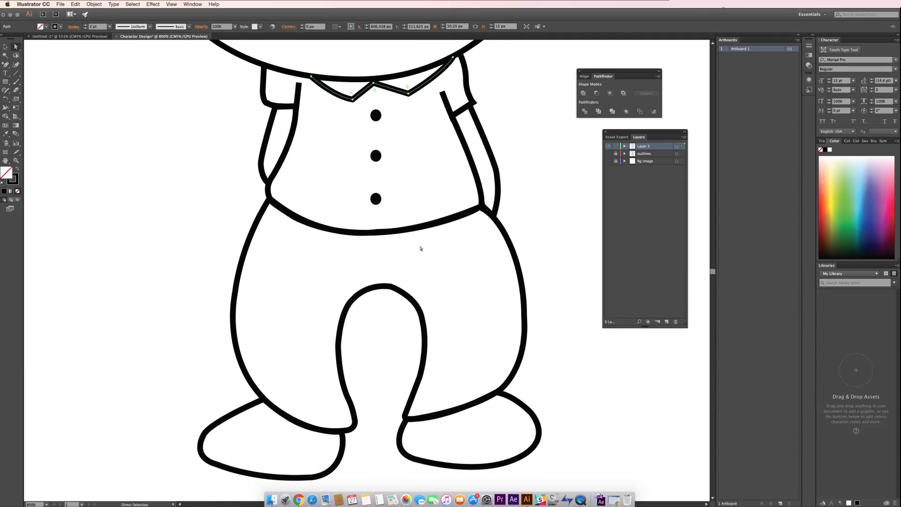
{"action": "left_click", "coordinate": [505, 232]}
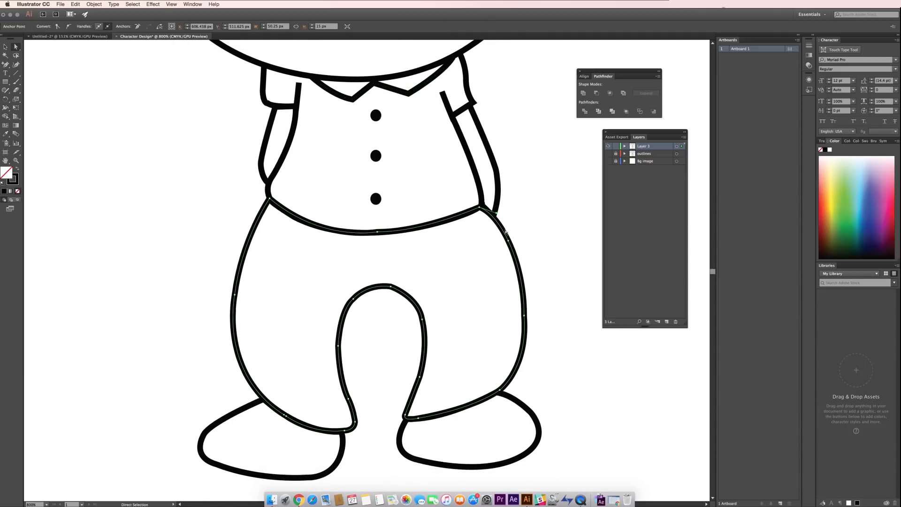
{"action": "left_click", "coordinate": [377, 232]}
{"action": "key", "text": "Delete"}
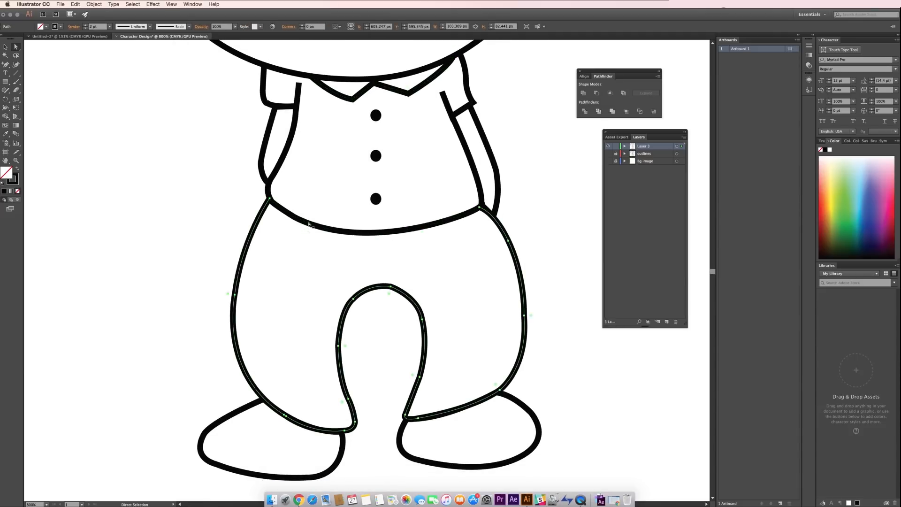
Step: Add an anchor point on the left shoe's upper edge and remove the segment overlapping the trouser cuff
{"action": "scroll", "coordinate": [298, 230], "scroll_direction": "down", "scroll_amount": 5}
{"action": "left_click", "coordinate": [305, 368]}
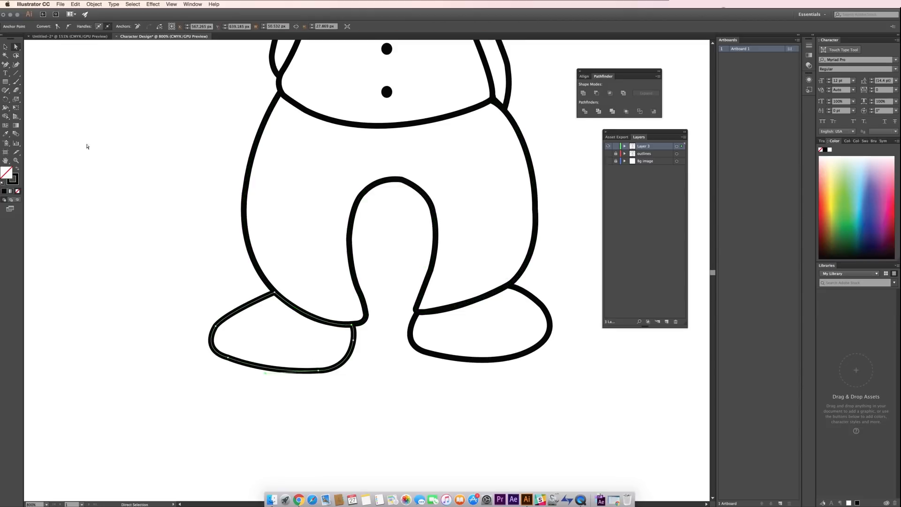
{"action": "left_click", "coordinate": [5, 64]}
{"action": "left_click", "coordinate": [306, 314]}
{"action": "key", "text": "a"}
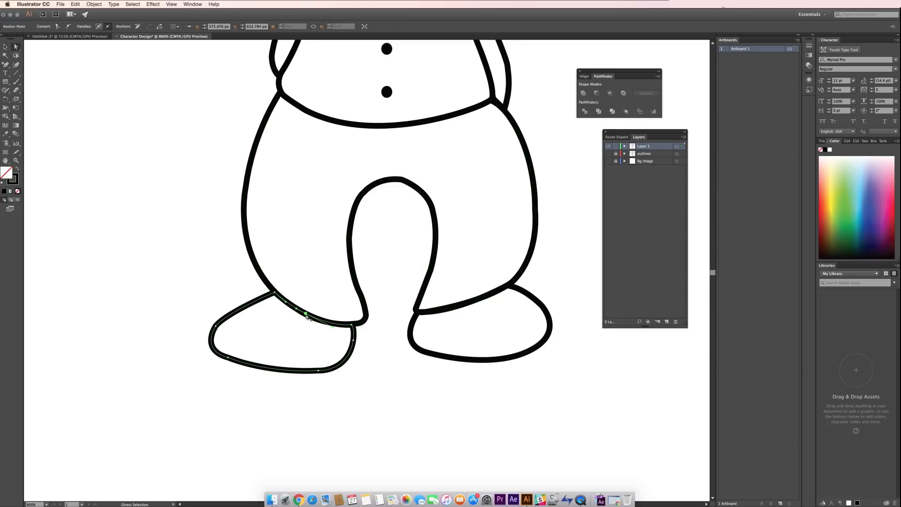
{"action": "left_click", "coordinate": [404, 376]}
Step: Add an anchor point on the right shoe's upper edge and remove the segment overlapping the trouser cuff
{"action": "left_click", "coordinate": [483, 360]}
{"action": "left_click", "coordinate": [10, 64]}
{"action": "left_click", "coordinate": [463, 307]}
{"action": "key", "text": "a"}
{"action": "left_click", "coordinate": [480, 326]}
Step: Examine the figure from the shoes up to the head for remaining overlapping outlines
{"action": "key", "text": "space"}
{"action": "left_click_drag", "start_coordinate": [480, 325], "coordinate": [470, 422]}
{"action": "left_click_drag", "start_coordinate": [461, 307], "coordinate": [461, 406]}
{"action": "left_click_drag", "start_coordinate": [347, 238], "coordinate": [357, 389]}
{"action": "left_click_drag", "start_coordinate": [345, 246], "coordinate": [332, 440]}
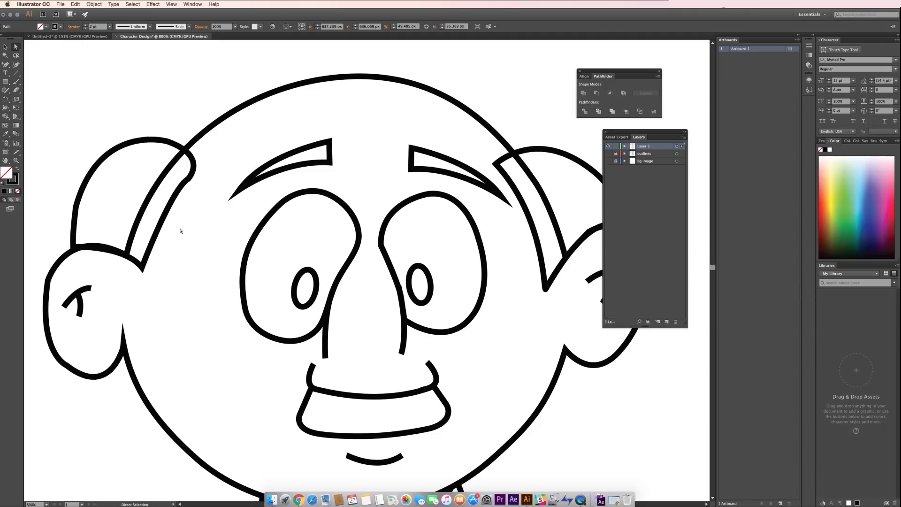
{"action": "key", "text": "super+minus"}
{"action": "key", "text": "super+minus"}
{"action": "key", "text": "super+minus"}
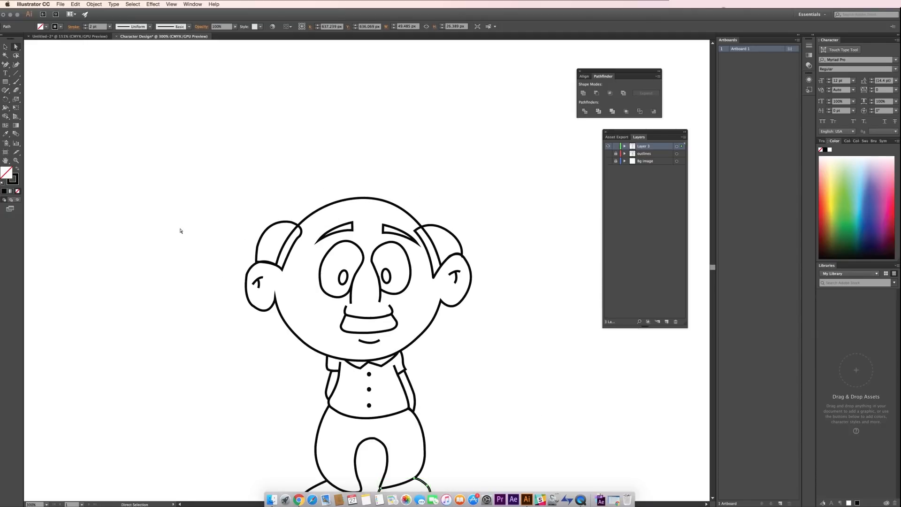
Step: Select the whole figure and convert all its strokes to filled shapes with Outline Stroke
{"action": "left_click_drag", "start_coordinate": [450, 304], "coordinate": [481, 168]}
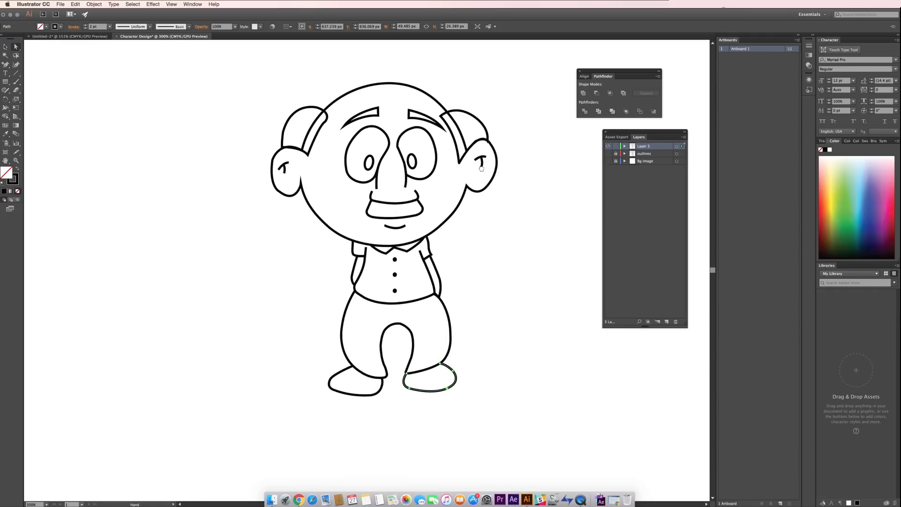
{"action": "key", "text": "v"}
{"action": "left_click", "coordinate": [534, 249]}
{"action": "left_click_drag", "start_coordinate": [517, 79], "coordinate": [227, 430]}
{"action": "left_click", "coordinate": [93, 4]}
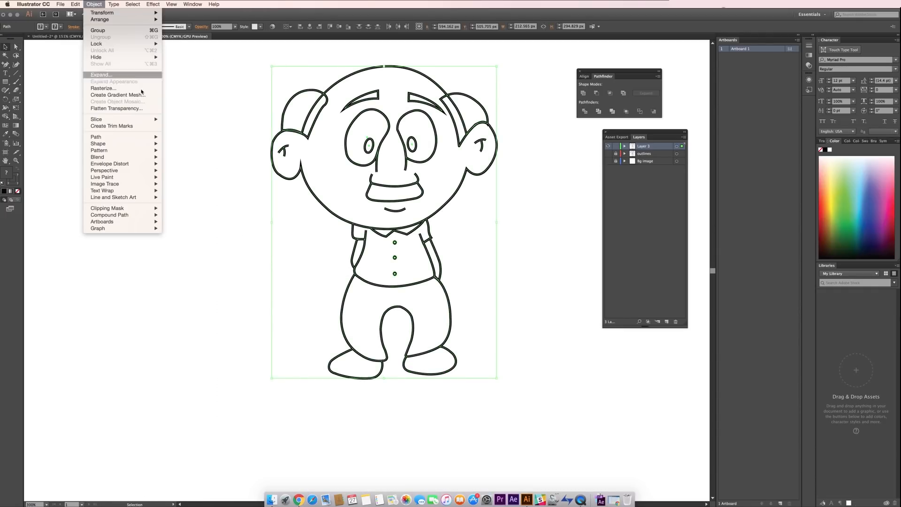
{"action": "mouse_move", "coordinate": [130, 137]}
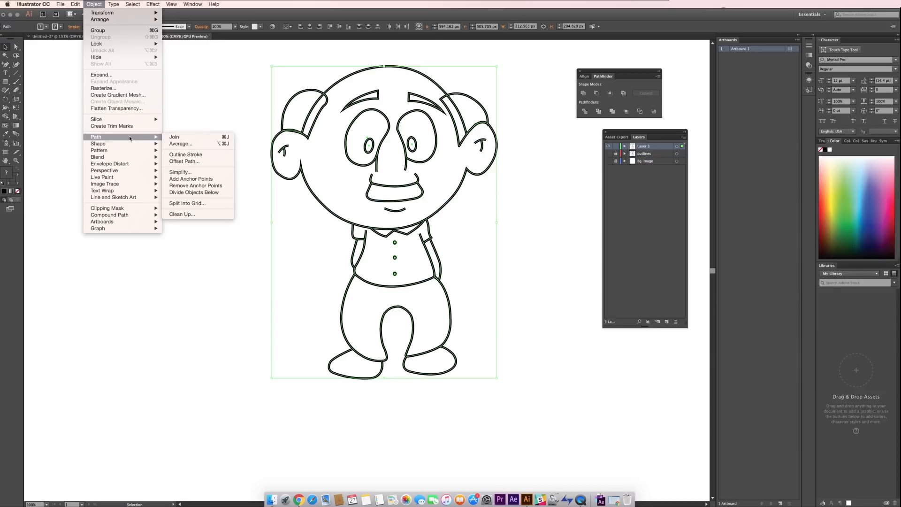
{"action": "left_click", "coordinate": [188, 155]}
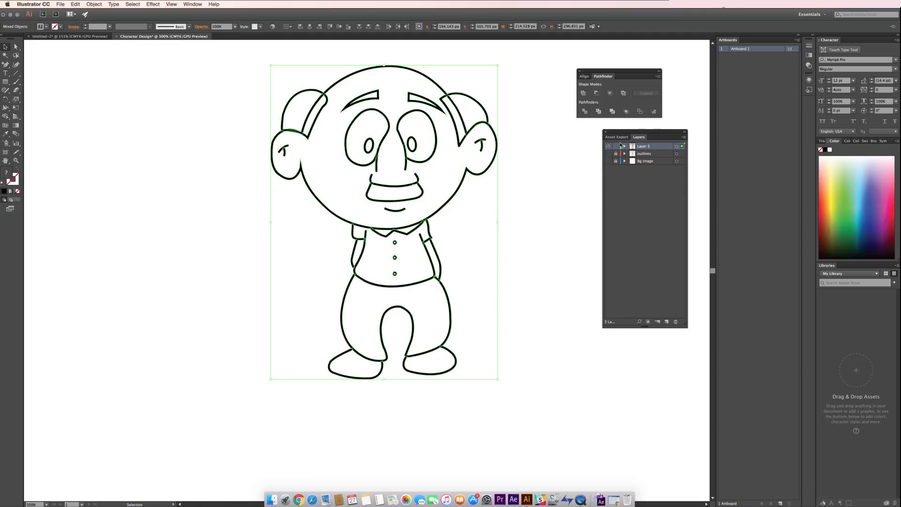
Step: Try to thicken the top of the head outline by repositioning its inner anchor points
{"action": "left_click", "coordinate": [544, 179]}
{"action": "key", "text": "super+equal"}
{"action": "key", "text": "super+equal"}
{"action": "scroll", "coordinate": [406, 239], "scroll_direction": "up", "scroll_amount": 10}
{"action": "left_click", "coordinate": [16, 47]}
{"action": "left_click", "coordinate": [388, 138]}
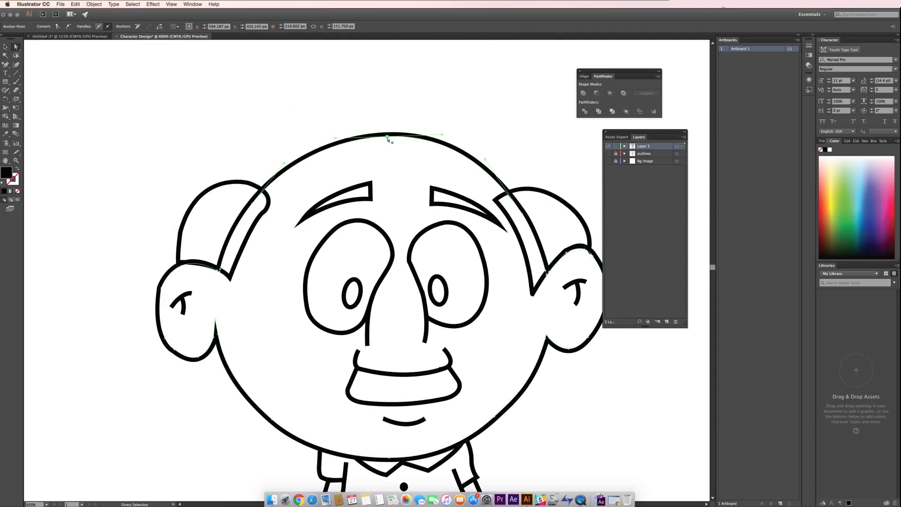
{"action": "left_click_drag", "start_coordinate": [387, 138], "coordinate": [388, 149]}
{"action": "left_click_drag", "start_coordinate": [442, 146], "coordinate": [430, 185]}
{"action": "key", "text": "super+z"}
{"action": "key", "text": "super+z"}
Step: Rename the figure's working layer to "Strokes"
{"action": "double_click", "coordinate": [643, 146]}
{"action": "type", "text": "Strokes"}
{"action": "key", "text": "Return"}
Step: Thicken the head outline at the crown and the upper edges of both hair tufts by shifting their anchor points
{"action": "key", "text": "Up"}
{"action": "key", "text": "Up"}
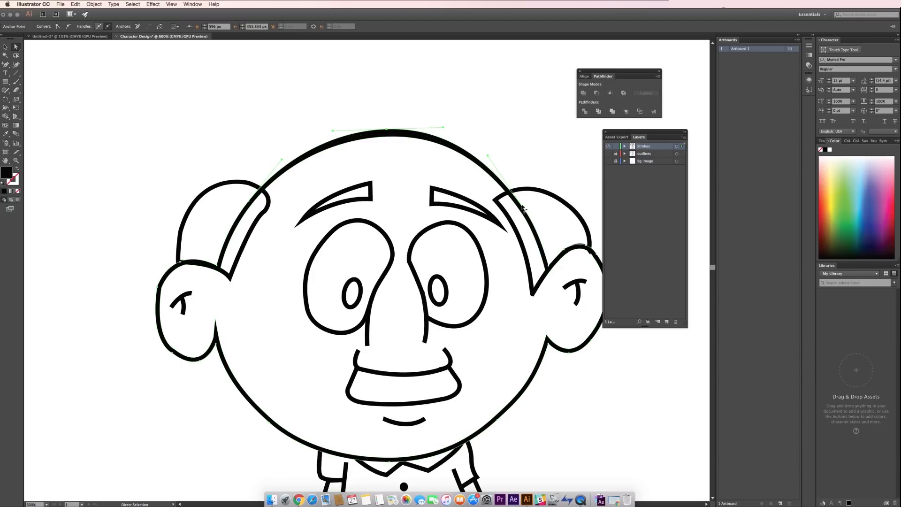
{"action": "left_click", "coordinate": [249, 183]}
{"action": "left_click_drag", "start_coordinate": [249, 183], "coordinate": [252, 181]}
{"action": "left_click", "coordinate": [254, 185]}
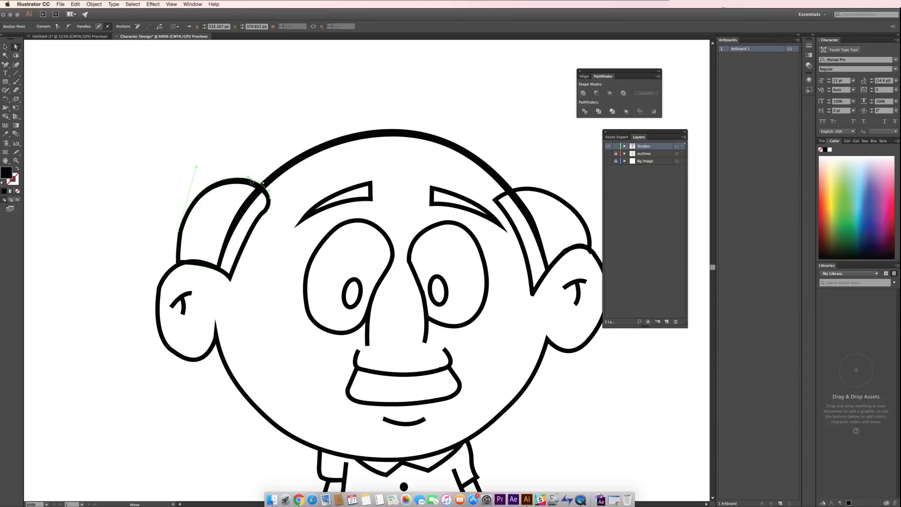
{"action": "left_click", "coordinate": [492, 200]}
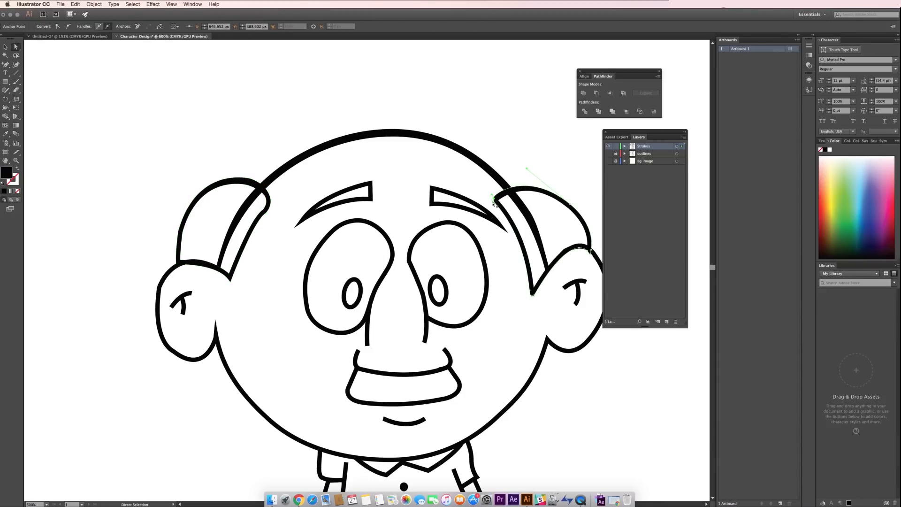
Step: Taper the ends of the T-shaped mark inside the right ear by moving its end anchor points
{"action": "scroll", "coordinate": [526, 171], "scroll_direction": "down", "scroll_amount": 5}
{"action": "scroll", "coordinate": [527, 172], "scroll_direction": "right", "scroll_amount": 4}
{"action": "left_click", "coordinate": [478, 196]}
{"action": "left_click_drag", "start_coordinate": [479, 196], "coordinate": [490, 170]}
{"action": "left_click", "coordinate": [488, 171]}
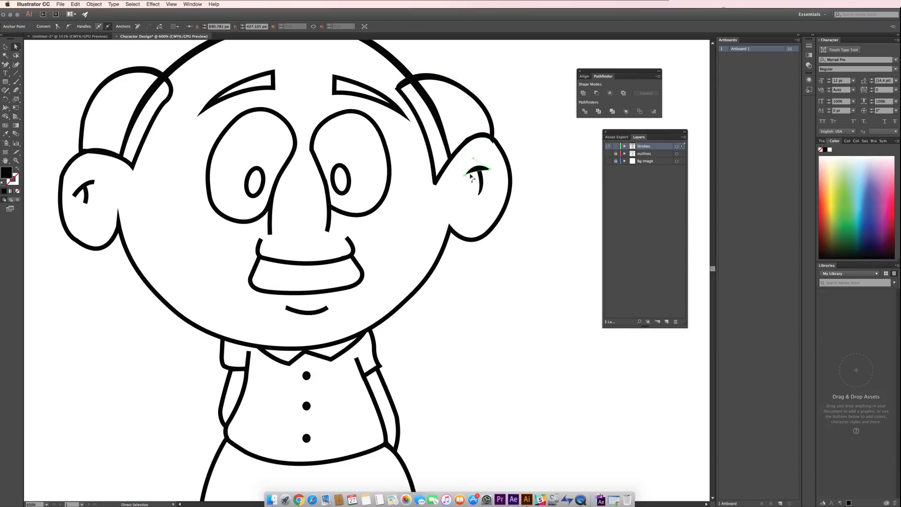
{"action": "key", "text": "super+equal"}
{"action": "key", "text": "super+equal"}
{"action": "scroll", "coordinate": [496, 177], "scroll_direction": "right", "scroll_amount": 4}
{"action": "scroll", "coordinate": [496, 177], "scroll_direction": "up", "scroll_amount": 3}
{"action": "left_click", "coordinate": [424, 160]}
{"action": "left_click_drag", "start_coordinate": [424, 159], "coordinate": [429, 160]}
Step: Adjust the anchor points where the right hair tuft meets the ear and along the tuft's outer edge to vary the line thickness
{"action": "scroll", "coordinate": [469, 188], "scroll_direction": "up", "scroll_amount": 5}
{"action": "left_click", "coordinate": [489, 219]}
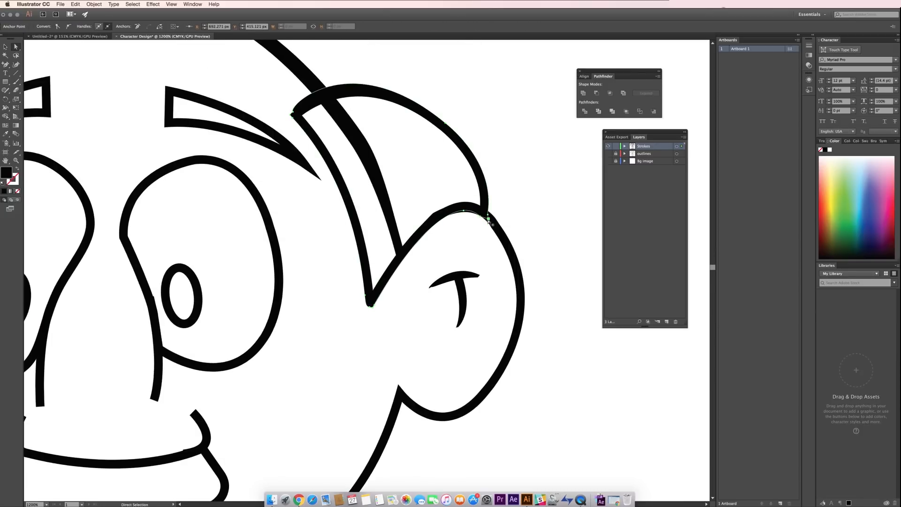
{"action": "left_click", "coordinate": [425, 121]}
{"action": "left_click_drag", "start_coordinate": [423, 121], "coordinate": [421, 116]}
{"action": "left_click", "coordinate": [317, 200]}
Step: Vary the line thickness of the right eye outline by moving anchor points along its upper curve and lower nose-side corner
{"action": "scroll", "coordinate": [407, 200], "scroll_direction": "down", "scroll_amount": 5}
{"action": "scroll", "coordinate": [407, 200], "scroll_direction": "left", "scroll_amount": 5}
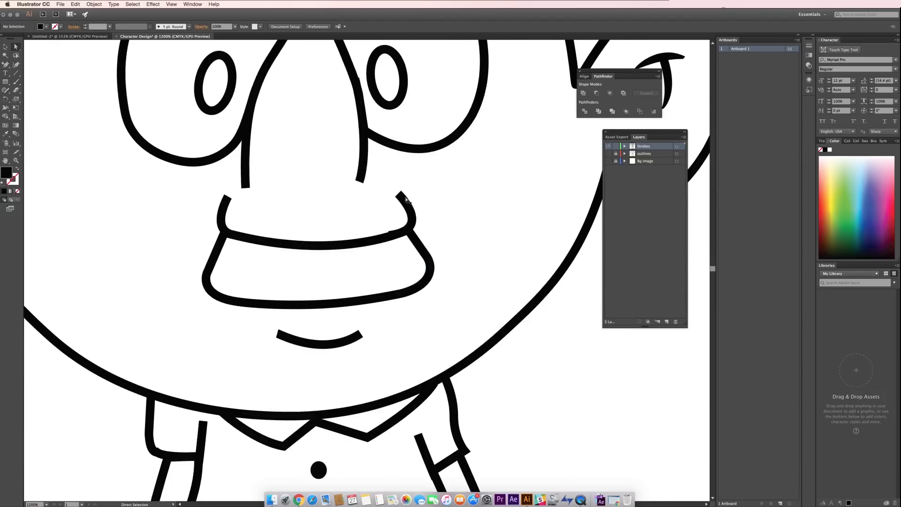
{"action": "scroll", "coordinate": [406, 201], "scroll_direction": "up", "scroll_amount": 5}
{"action": "scroll", "coordinate": [406, 200], "scroll_direction": "left", "scroll_amount": 1}
{"action": "left_click", "coordinate": [426, 99]}
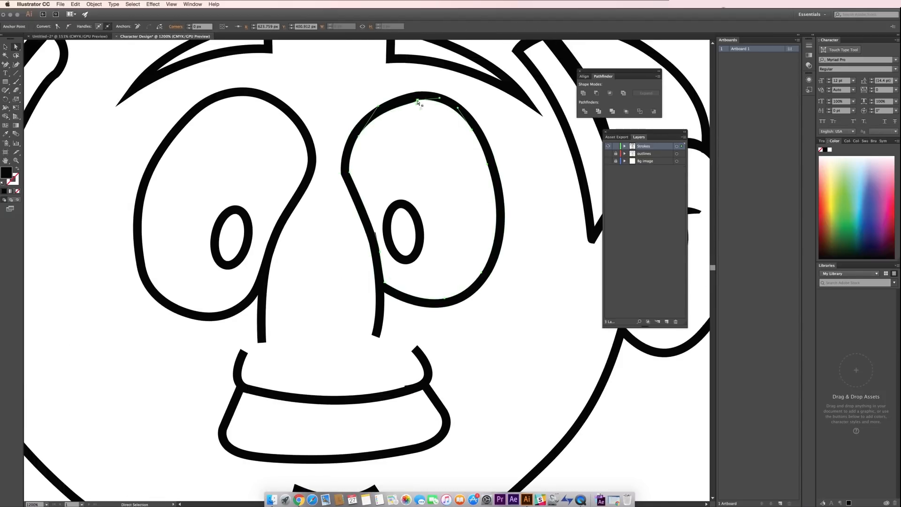
{"action": "left_click", "coordinate": [471, 129], "text": "shift"}
{"action": "left_click_drag", "start_coordinate": [471, 128], "coordinate": [469, 132]}
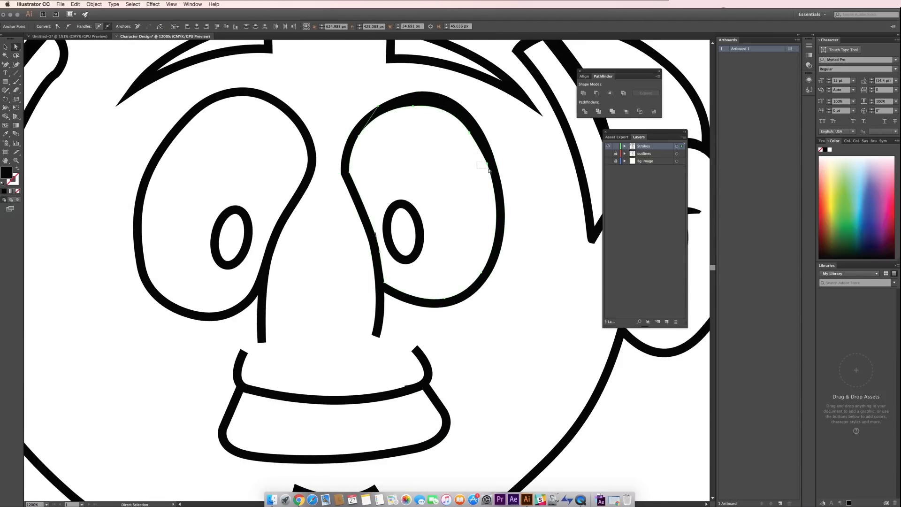
{"action": "left_click", "coordinate": [370, 234]}
{"action": "left_click", "coordinate": [358, 135]}
{"action": "left_click_drag", "start_coordinate": [362, 138], "coordinate": [363, 142]}
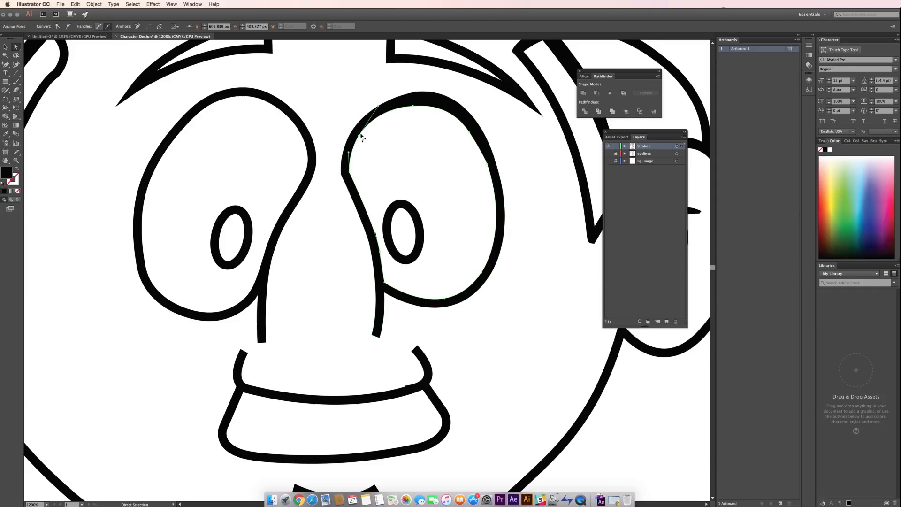
{"action": "left_click", "coordinate": [373, 229]}
{"action": "left_click_drag", "start_coordinate": [389, 296], "coordinate": [393, 297]}
Step: Taper the lower ends of both nose lines to points
{"action": "left_click_drag", "start_coordinate": [372, 336], "coordinate": [379, 337]}
{"action": "left_click", "coordinate": [398, 311]}
{"action": "left_click", "coordinate": [261, 337]}
{"action": "left_click_drag", "start_coordinate": [263, 336], "coordinate": [254, 327]}
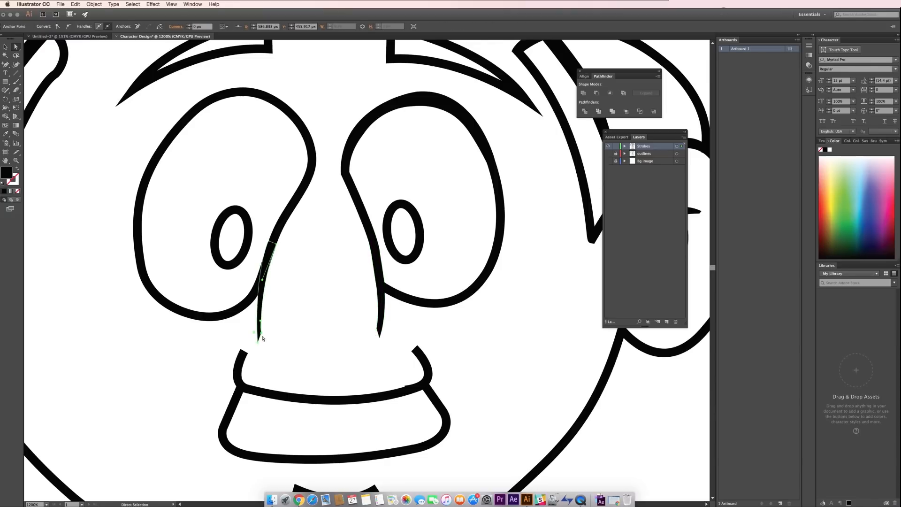
{"action": "left_click", "coordinate": [283, 321]}
Step: Vary the line thickness of the left eye outline by moving anchor points along its top and bottom curves
{"action": "left_click", "coordinate": [191, 116]}
{"action": "left_click", "coordinate": [381, 290]}
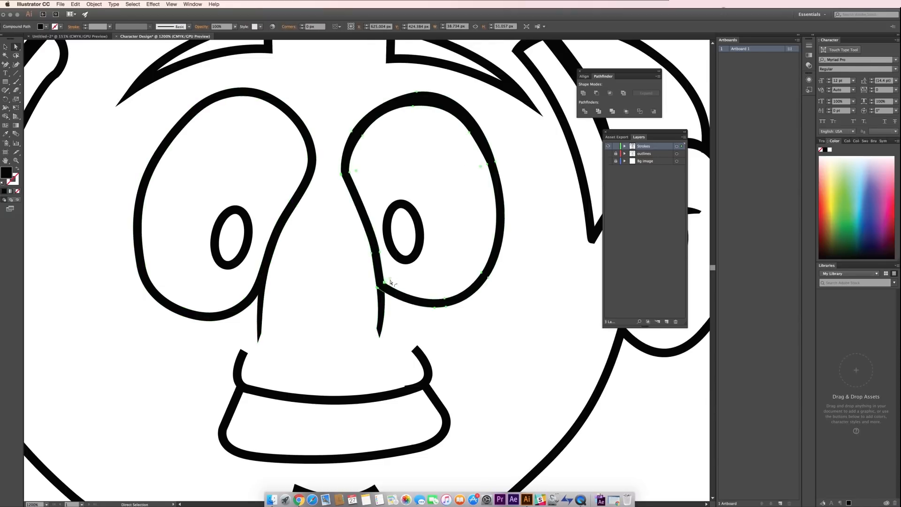
{"action": "left_click", "coordinate": [185, 309]}
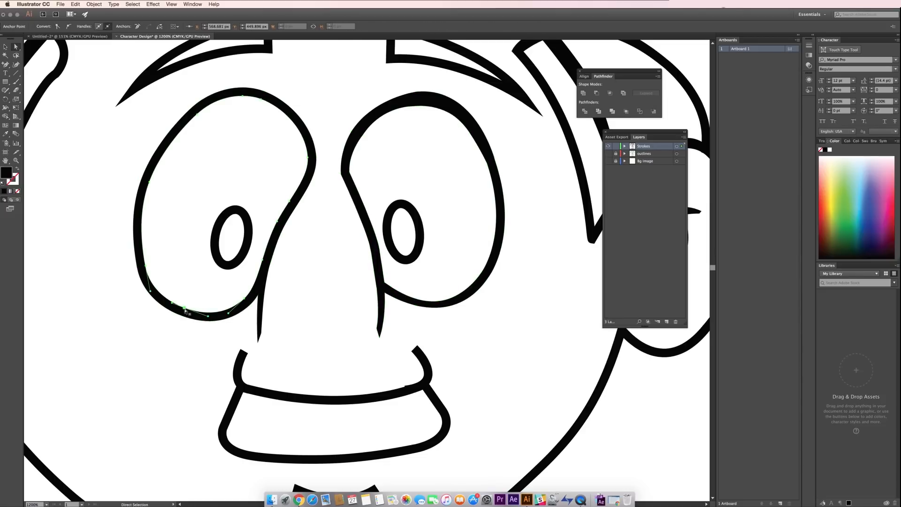
{"action": "left_click_drag", "start_coordinate": [245, 301], "coordinate": [249, 303]}
{"action": "left_click_drag", "start_coordinate": [261, 99], "coordinate": [297, 97]}
{"action": "left_click", "coordinate": [263, 91]}
{"action": "left_click", "coordinate": [218, 122]}
{"action": "left_click", "coordinate": [257, 102]}
{"action": "left_click_drag", "start_coordinate": [257, 102], "coordinate": [257, 106]}
{"action": "left_click", "coordinate": [220, 121]}
{"action": "left_click", "coordinate": [200, 104]}
{"action": "left_click", "coordinate": [297, 251]}
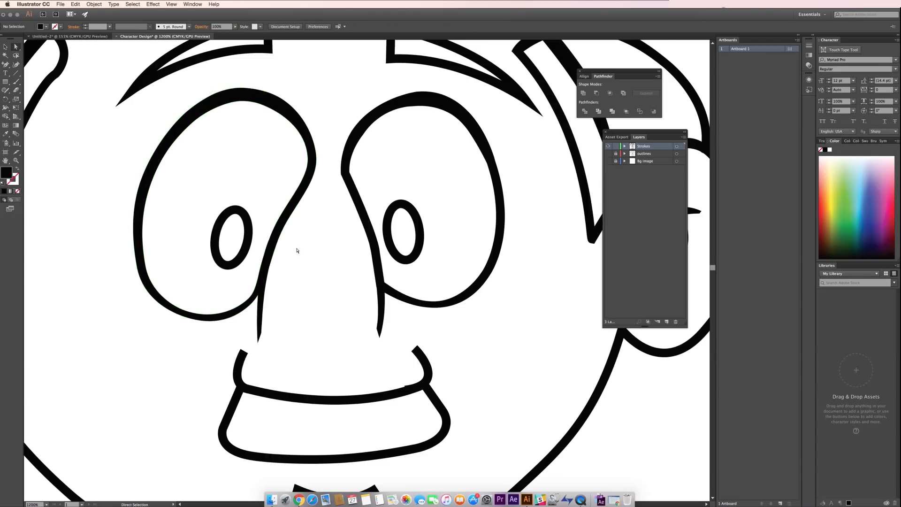
Step: Taper the two curled lines above the mouth and thicken the lower edge of the mouth shape
{"action": "scroll", "coordinate": [298, 252], "scroll_direction": "down", "scroll_amount": 6}
{"action": "left_click_drag", "start_coordinate": [435, 207], "coordinate": [432, 209]}
{"action": "left_click", "coordinate": [343, 206]}
{"action": "left_click", "coordinate": [257, 206]}
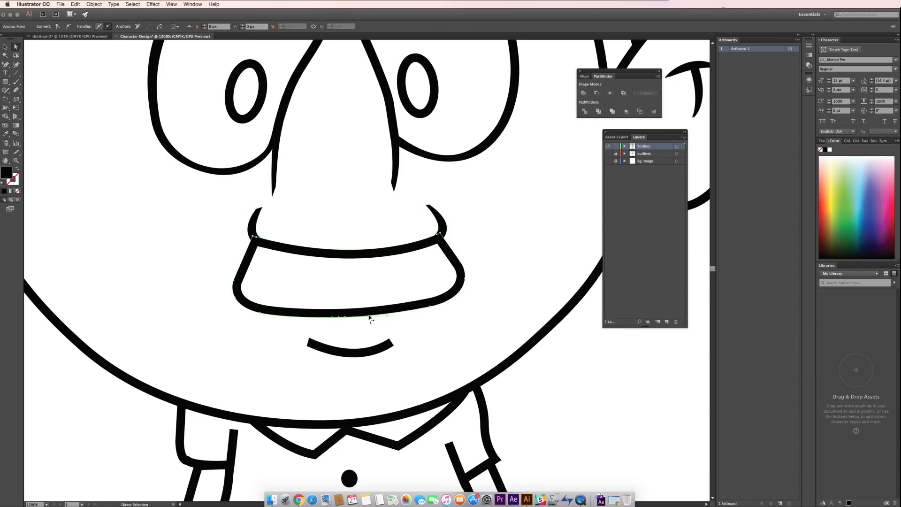
{"action": "left_click", "coordinate": [344, 320]}
{"action": "left_click", "coordinate": [294, 321]}
{"action": "mouse_move", "coordinate": [418, 301]}
{"action": "left_mouse_down"}
{"action": "mouse_move", "coordinate": [446, 312]}
{"action": "mouse_move", "coordinate": [428, 298]}
{"action": "left_mouse_up"}
Step: Taper both ends of the short curved line below the mouth
{"action": "scroll", "coordinate": [308, 288], "scroll_direction": "down", "scroll_amount": 3}
{"action": "left_click", "coordinate": [309, 343]}
{"action": "left_click", "coordinate": [323, 284]}
{"action": "key", "text": "super+equal"}
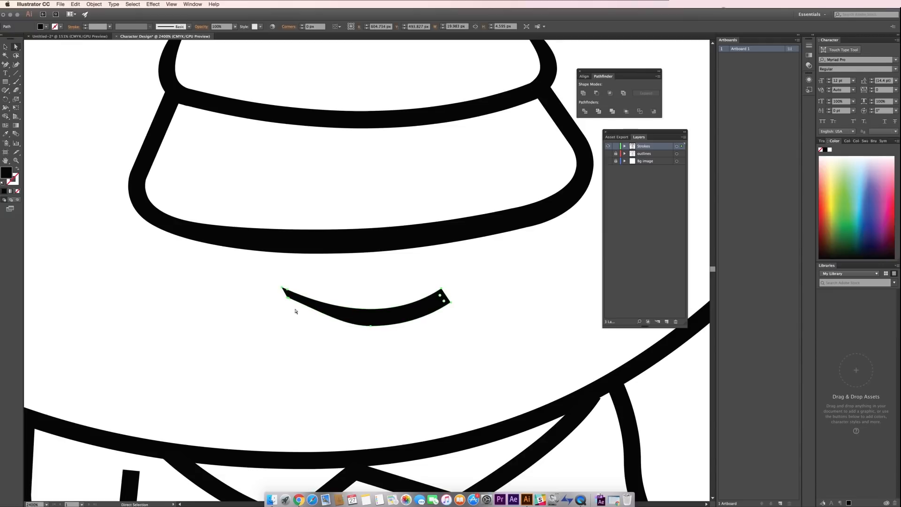
{"action": "left_click", "coordinate": [442, 293]}
{"action": "left_click_drag", "start_coordinate": [442, 294], "coordinate": [441, 294]}
{"action": "left_click_drag", "start_coordinate": [423, 306], "coordinate": [424, 310]}
{"action": "left_click", "coordinate": [403, 325]}
{"action": "left_click", "coordinate": [287, 297]}
{"action": "left_click", "coordinate": [284, 304]}
Step: Fine-tune the tapered tips of the short chin line by repositioning their anchor points
{"action": "key", "text": "super+equal"}
{"action": "key", "text": "super+equal"}
{"action": "key", "text": "super+equal"}
{"action": "mouse_move", "coordinate": [162, 334]}
{"action": "left_mouse_down"}
{"action": "mouse_move", "coordinate": [119, 332]}
{"action": "mouse_move", "coordinate": [161, 331]}
{"action": "left_mouse_up"}
{"action": "key", "text": "super+z"}
{"action": "left_click_drag", "start_coordinate": [239, 375], "coordinate": [217, 377]}
{"action": "left_click", "coordinate": [197, 388]}
{"action": "left_click", "coordinate": [163, 311]}
{"action": "left_click_drag", "start_coordinate": [366, 401], "coordinate": [322, 383]}
{"action": "left_click", "coordinate": [359, 424]}
Step: Thicken the bottom of the head outline beneath the chin line by shifting its anchor point
{"action": "key", "text": "super+minus"}
{"action": "key", "text": "super+minus"}
{"action": "key", "text": "super+minus"}
{"action": "key", "text": "super+minus"}
{"action": "key", "text": "super+minus"}
{"action": "key", "text": "super+minus"}
{"action": "key", "text": "super+minus"}
{"action": "key", "text": "super+minus"}
{"action": "left_click", "coordinate": [401, 296]}
{"action": "key", "text": "super+equal"}
{"action": "key", "text": "super+equal"}
{"action": "key", "text": "super+equal"}
{"action": "key", "text": "super+equal"}
{"action": "key", "text": "super+minus"}
{"action": "key", "text": "super+minus"}
{"action": "key", "text": "super+minus"}
{"action": "key", "text": "super+minus"}
Step: Reshape the inner upper corners of both eyebrows to vary their outline thickness
{"action": "left_click_drag", "start_coordinate": [350, 122], "coordinate": [394, 272]}
{"action": "key", "text": "super+equal"}
{"action": "key", "text": "super+equal"}
{"action": "key", "text": "super+equal"}
{"action": "left_click_drag", "start_coordinate": [217, 264], "coordinate": [214, 266]}
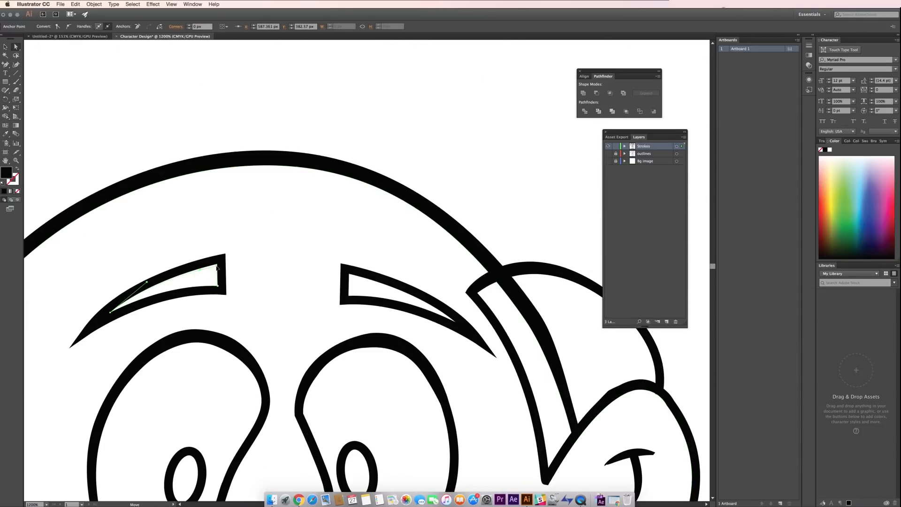
{"action": "left_click", "coordinate": [278, 269]}
{"action": "left_click_drag", "start_coordinate": [348, 274], "coordinate": [351, 277]}
Step: Thicken the collar's lower edges and taper the upper ends of the two shirt lines beside the sleeves
{"action": "scroll", "coordinate": [308, 279], "scroll_direction": "down", "scroll_amount": 10}
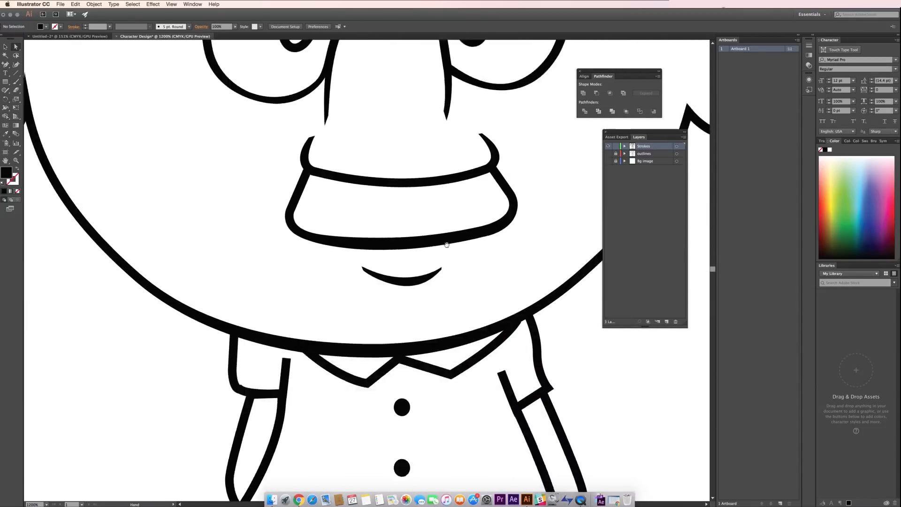
{"action": "left_click", "coordinate": [465, 253]}
{"action": "scroll", "coordinate": [342, 231], "scroll_direction": "left", "scroll_amount": 3}
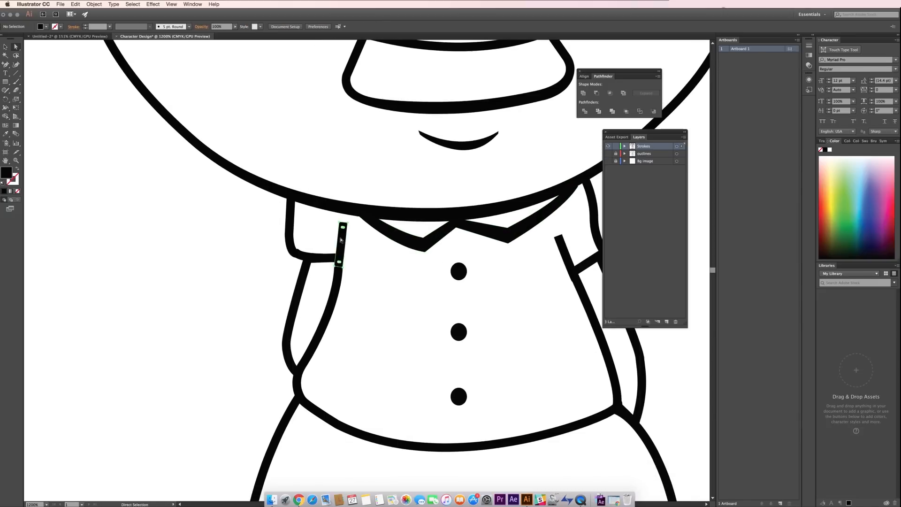
{"action": "left_click", "coordinate": [559, 239]}
{"action": "left_click_drag", "start_coordinate": [555, 239], "coordinate": [562, 247]}
{"action": "left_click", "coordinate": [533, 291]}
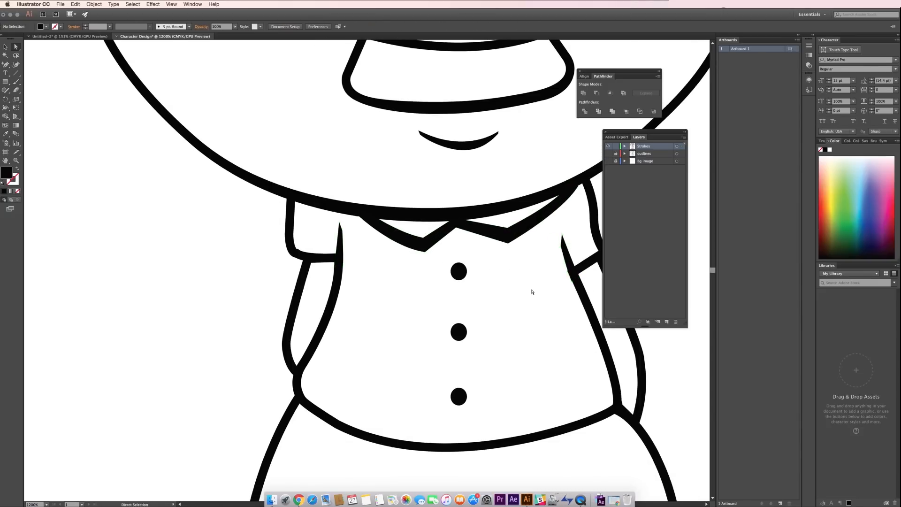
Step: Refine the anchor points where the right sleeve's cuff meets the shirt line and the sleeve's outer edge
{"action": "scroll", "coordinate": [533, 292], "scroll_direction": "right", "scroll_amount": 3}
{"action": "left_click", "coordinate": [497, 258]}
{"action": "key", "text": "super+equal"}
{"action": "key", "text": "super+equal"}
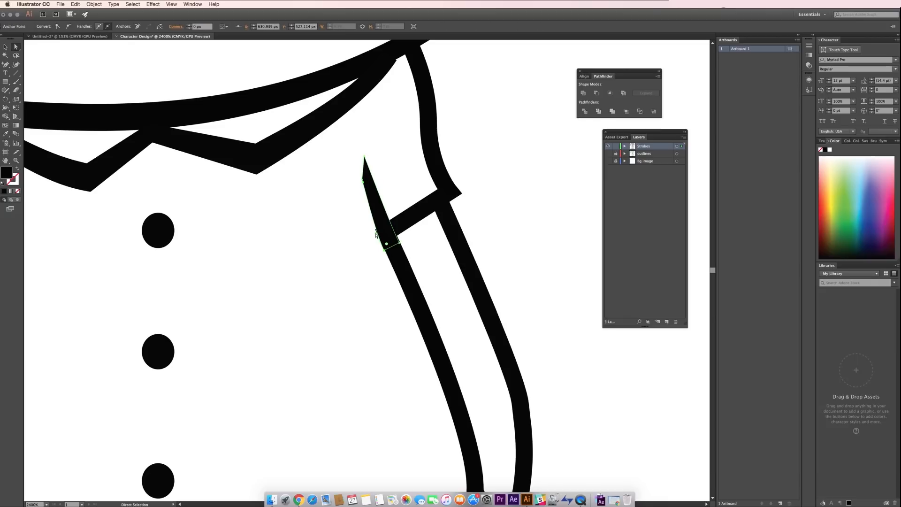
{"action": "scroll", "coordinate": [366, 244], "scroll_direction": "up", "scroll_amount": 3}
{"action": "scroll", "coordinate": [365, 244], "scroll_direction": "right", "scroll_amount": 2}
{"action": "left_click", "coordinate": [398, 244]}
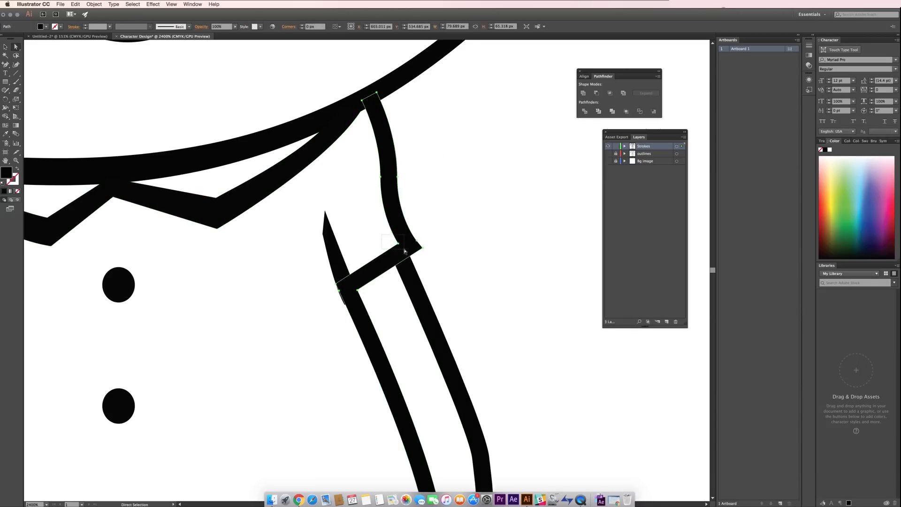
{"action": "left_click_drag", "start_coordinate": [397, 244], "coordinate": [393, 244]}
{"action": "left_click", "coordinate": [408, 246]}
Step: Thicken the outer outline of the right forearm by moving its anchor points
{"action": "scroll", "coordinate": [408, 246], "scroll_direction": "down", "scroll_amount": 5}
{"action": "left_click_drag", "start_coordinate": [461, 275], "coordinate": [466, 277]}
{"action": "left_click", "coordinate": [493, 264]}
{"action": "left_click", "coordinate": [390, 258]}
Step: Thicken the middle of the shirt hem line by moving its anchor points
{"action": "left_click_drag", "start_coordinate": [415, 363], "coordinate": [331, 357]}
{"action": "scroll", "coordinate": [420, 364], "scroll_direction": "left", "scroll_amount": 6}
{"action": "scroll", "coordinate": [420, 365], "scroll_direction": "down", "scroll_amount": 2}
{"action": "left_click_drag", "start_coordinate": [351, 359], "coordinate": [354, 369]}
{"action": "key", "text": "super+minus"}
{"action": "key", "text": "super+minus"}
{"action": "key", "text": "super+minus"}
{"action": "left_click_drag", "start_coordinate": [360, 303], "coordinate": [363, 302]}
Step: Vary the line thickness of the left arm outline and adjacent shirt side by adjusting their anchor points
{"action": "left_click", "coordinate": [279, 219]}
{"action": "left_click", "coordinate": [297, 173]}
{"action": "left_click", "coordinate": [266, 241]}
{"action": "left_click_drag", "start_coordinate": [267, 242], "coordinate": [257, 212]}
{"action": "left_click", "coordinate": [294, 239]}
{"action": "left_click", "coordinate": [252, 230]}
{"action": "left_click", "coordinate": [274, 224]}
{"action": "left_click", "coordinate": [257, 229]}
{"action": "left_click", "coordinate": [274, 206]}
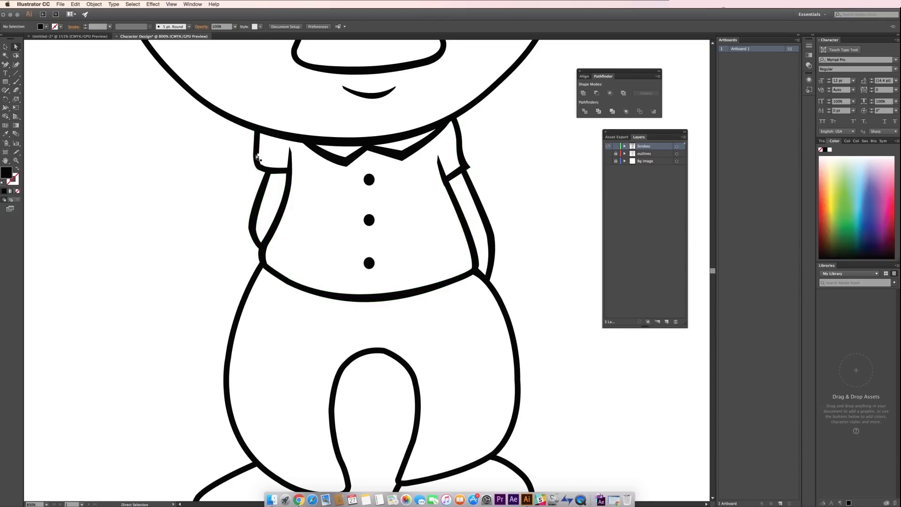
Step: Adjust the anchor points along the lower outer corner of the left sleeve outline
{"action": "left_click", "coordinate": [257, 158]}
{"action": "key", "text": "super+equal"}
{"action": "key", "text": "super+equal"}
{"action": "key", "text": "super+equal"}
{"action": "left_click", "coordinate": [296, 320]}
{"action": "left_click", "coordinate": [297, 321]}
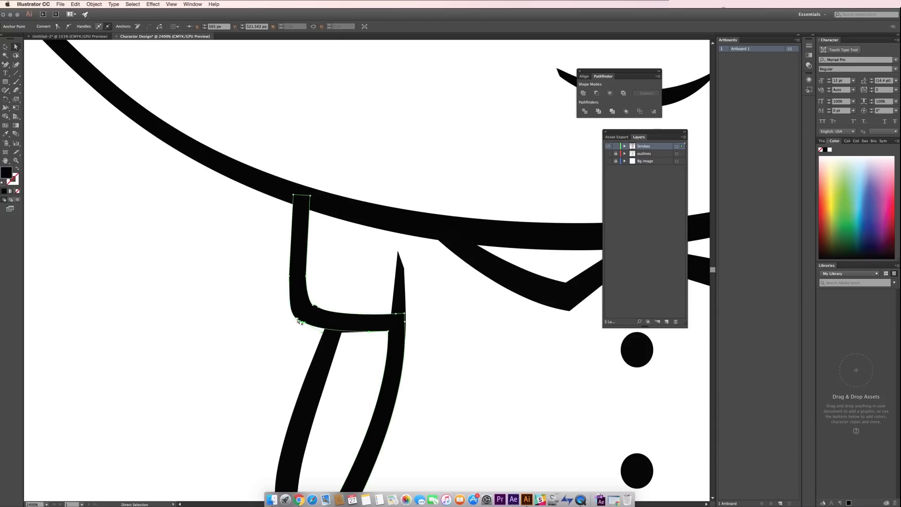
{"action": "key", "text": "super+z"}
{"action": "left_click", "coordinate": [316, 305]}
{"action": "left_click", "coordinate": [331, 302]}
Step: Fine-tune the curve of the left sleeve's bottom corner by moving its anchor points, undoing the misplaced move
{"action": "key", "text": "super+equal"}
{"action": "key", "text": "super+equal"}
{"action": "key", "text": "super+equal"}
{"action": "left_click", "coordinate": [242, 351]}
{"action": "left_click_drag", "start_coordinate": [242, 350], "coordinate": [227, 345]}
{"action": "left_click", "coordinate": [241, 336]}
{"action": "left_click", "coordinate": [205, 391]}
{"action": "left_click", "coordinate": [205, 392]}
{"action": "left_click_drag", "start_coordinate": [205, 391], "coordinate": [148, 346]}
{"action": "key", "text": "super+z"}
{"action": "left_click", "coordinate": [205, 391]}
{"action": "left_click", "coordinate": [202, 422]}
Step: Refine the outline of the shirt collar by working on the anchor points around its left tip
{"action": "key", "text": "super+minus"}
{"action": "key", "text": "super+minus"}
{"action": "key", "text": "super+minus"}
{"action": "key", "text": "super+minus"}
{"action": "key", "text": "super+minus"}
{"action": "key", "text": "super+plus"}
{"action": "key", "text": "super+plus"}
{"action": "left_click", "coordinate": [563, 294]}
{"action": "left_click", "coordinate": [530, 330]}
{"action": "left_click", "coordinate": [569, 277]}
{"action": "left_click", "coordinate": [550, 283]}
{"action": "left_click", "coordinate": [569, 300]}
{"action": "left_click", "coordinate": [539, 306]}
{"action": "left_click", "coordinate": [566, 303]}
{"action": "left_click", "coordinate": [539, 305]}
{"action": "left_click", "coordinate": [554, 287]}
{"action": "left_click", "coordinate": [549, 329]}
Step: Add extra anchor points around the edge of the top shirt button to make its shape less perfectly round
{"action": "scroll", "coordinate": [400, 261], "scroll_direction": "left", "scroll_amount": 3}
{"action": "scroll", "coordinate": [400, 260], "scroll_direction": "down", "scroll_amount": 1}
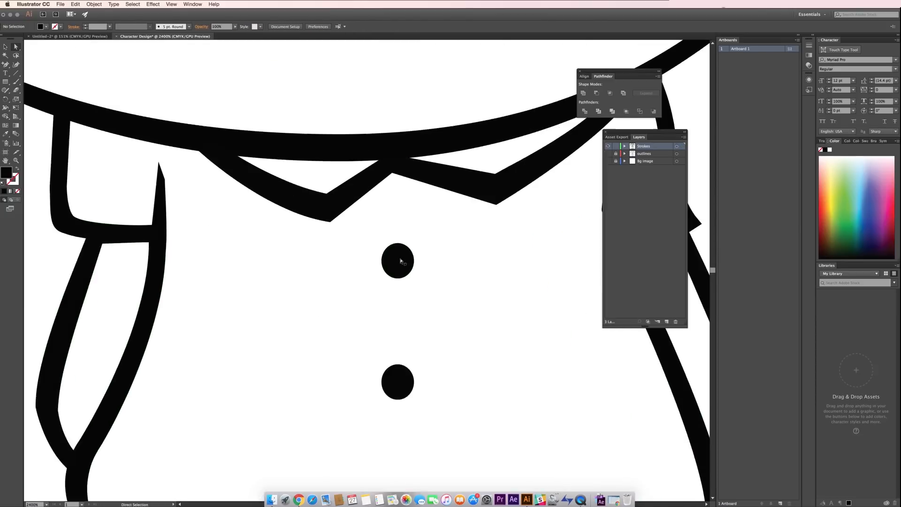
{"action": "left_click", "coordinate": [408, 247]}
{"action": "left_click", "coordinate": [413, 267]}
{"action": "left_click", "coordinate": [405, 277]}
{"action": "left_click", "coordinate": [389, 275]}
{"action": "key", "text": "a"}
{"action": "left_click", "coordinate": [461, 284]}
Step: Reshape the middle shirt button into an uneven circle by adding anchor points and nudging them
{"action": "key", "text": "super+plus"}
{"action": "key", "text": "super+plus"}
{"action": "key", "text": "super+plus"}
{"action": "left_click", "coordinate": [473, 274]}
{"action": "left_click", "coordinate": [427, 268]}
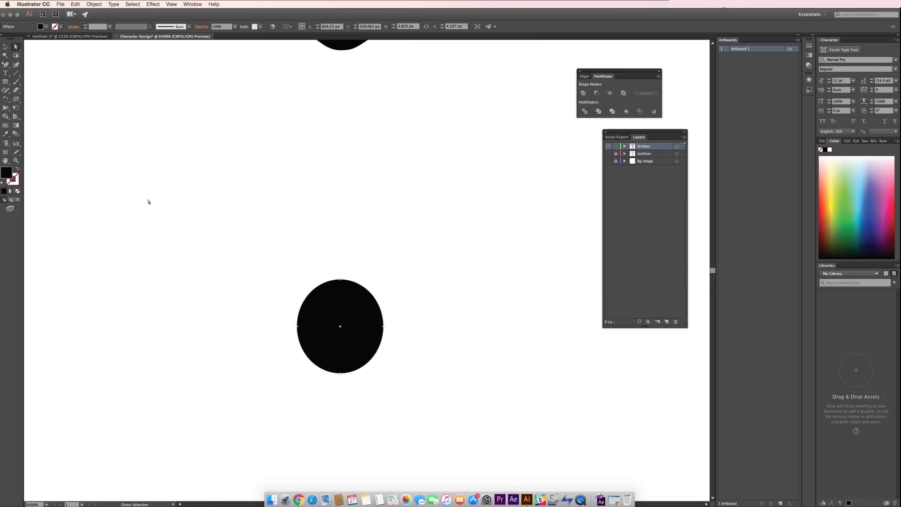
{"action": "key", "text": "plus"}
{"action": "left_click", "coordinate": [357, 283]}
{"action": "left_click", "coordinate": [375, 299]}
{"action": "left_click", "coordinate": [378, 303]}
{"action": "key", "text": "Return"}
{"action": "left_click_drag", "start_coordinate": [302, 304], "coordinate": [302, 301]}
{"action": "left_click_drag", "start_coordinate": [357, 283], "coordinate": [359, 282]}
{"action": "left_click_drag", "start_coordinate": [383, 326], "coordinate": [379, 324]}
{"action": "left_click_drag", "start_coordinate": [356, 370], "coordinate": [312, 364]}
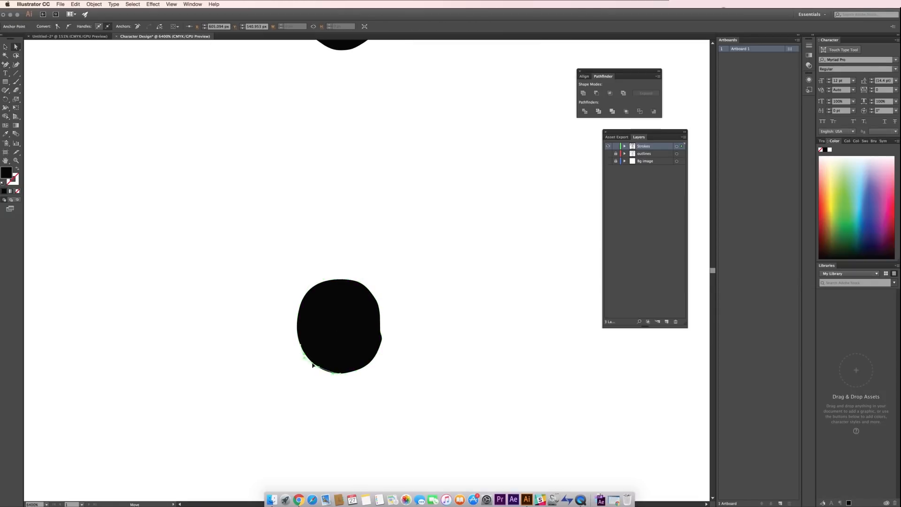
Step: Reshape the bottom shirt button into an uneven circle by adding anchor points and nudging them
{"action": "scroll", "coordinate": [308, 300], "scroll_direction": "down", "scroll_amount": 10}
{"action": "left_click", "coordinate": [338, 358]}
{"action": "key", "text": "plus"}
{"action": "left_click", "coordinate": [293, 299]}
{"action": "left_click", "coordinate": [306, 283]}
{"action": "left_click", "coordinate": [356, 284]}
{"action": "left_click", "coordinate": [370, 343]}
{"action": "left_click", "coordinate": [348, 364]}
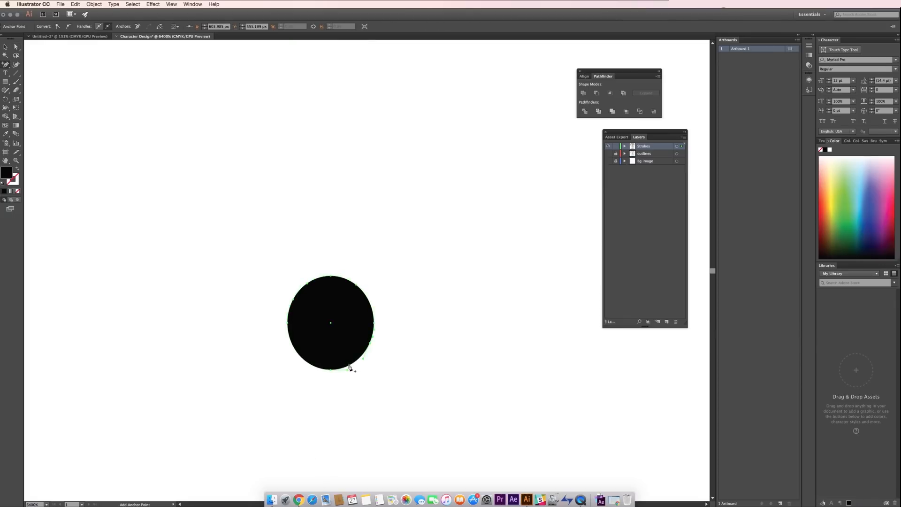
{"action": "left_click_drag", "start_coordinate": [306, 283], "coordinate": [308, 284]}
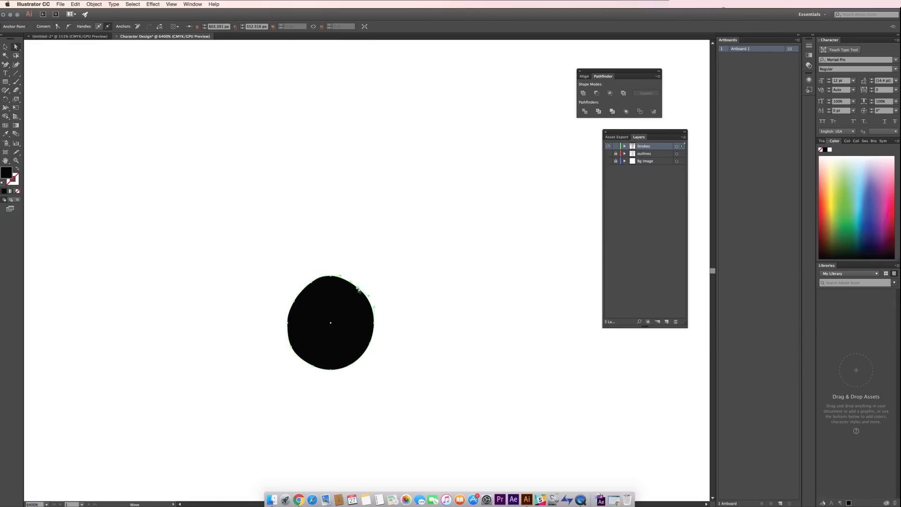
{"action": "key", "text": "super+shift+a"}
{"action": "key", "text": "super+minus"}
{"action": "key", "text": "super+minus"}
{"action": "key", "text": "super+minus"}
{"action": "key", "text": "super+minus"}
{"action": "key", "text": "super+minus"}
{"action": "key", "text": "super+minus"}
{"action": "key", "text": "super+minus"}
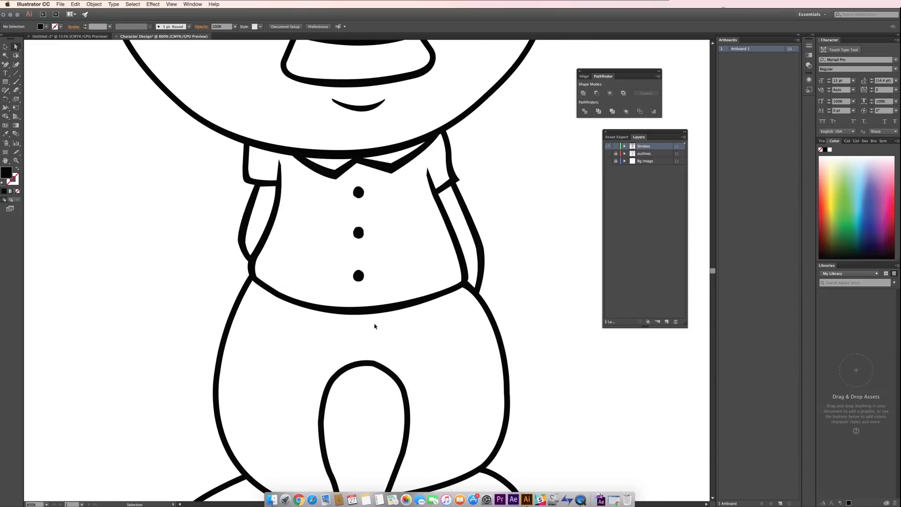
Step: Thicken the top of the arch between the trouser legs and adjust the anchor points at the left leg's inner cuff
{"action": "scroll", "coordinate": [407, 239], "scroll_direction": "down", "scroll_amount": 5}
{"action": "key", "text": "super+plus"}
{"action": "key", "text": "super+plus"}
{"action": "scroll", "coordinate": [323, 235], "scroll_direction": "up", "scroll_amount": 4}
{"action": "left_click", "coordinate": [327, 276]}
{"action": "left_click_drag", "start_coordinate": [314, 270], "coordinate": [314, 273]}
{"action": "left_click_drag", "start_coordinate": [360, 319], "coordinate": [382, 339]}
{"action": "scroll", "coordinate": [382, 322], "scroll_direction": "down", "scroll_amount": 5}
{"action": "left_click_drag", "start_coordinate": [302, 346], "coordinate": [304, 351]}
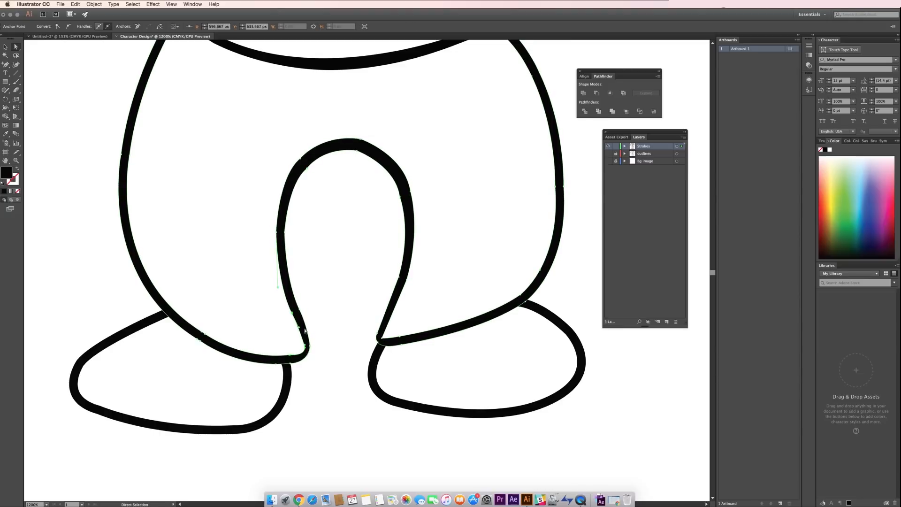
{"action": "left_click", "coordinate": [323, 361]}
Step: Thicken the left outer side of the trousers by moving the anchor points of its outline
{"action": "scroll", "coordinate": [324, 362], "scroll_direction": "up", "scroll_amount": 5}
{"action": "left_click_drag", "start_coordinate": [271, 199], "coordinate": [278, 203]}
{"action": "left_click_drag", "start_coordinate": [222, 339], "coordinate": [226, 338]}
{"action": "left_click", "coordinate": [262, 324]}
Step: Vary the line thickness along the right outer side of the trousers by moving its anchor points
{"action": "scroll", "coordinate": [262, 324], "scroll_direction": "right", "scroll_amount": 5}
{"action": "left_click", "coordinate": [424, 182]}
{"action": "left_click_drag", "start_coordinate": [421, 183], "coordinate": [411, 184]}
{"action": "scroll", "coordinate": [337, 322], "scroll_direction": "down", "scroll_amount": 5}
{"action": "left_click_drag", "start_coordinate": [463, 231], "coordinate": [481, 214]}
{"action": "scroll", "coordinate": [338, 321], "scroll_direction": "up", "scroll_amount": 1}
{"action": "left_click", "coordinate": [456, 104]}
{"action": "scroll", "coordinate": [499, 122], "scroll_direction": "down", "scroll_amount": 3}
Step: Thicken the bottom and toe of the left shoe outline and taper its ends where they meet the trousers
{"action": "scroll", "coordinate": [498, 123], "scroll_direction": "left", "scroll_amount": 5}
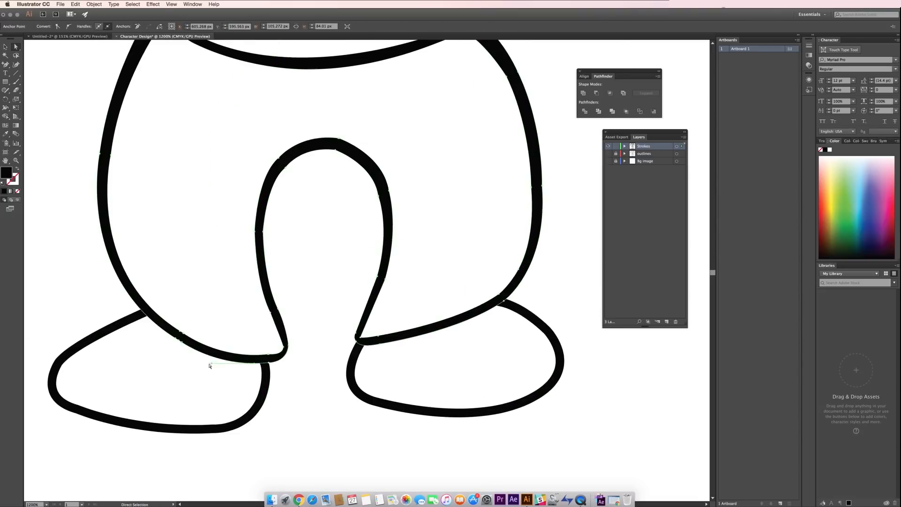
{"action": "left_click", "coordinate": [67, 366]}
{"action": "left_click_drag", "start_coordinate": [194, 433], "coordinate": [191, 437]}
{"action": "left_click", "coordinate": [79, 417]}
{"action": "left_click_drag", "start_coordinate": [79, 415], "coordinate": [82, 420]}
{"action": "left_click_drag", "start_coordinate": [266, 358], "coordinate": [267, 384]}
{"action": "left_click", "coordinate": [286, 375]}
{"action": "left_click", "coordinate": [282, 390]}
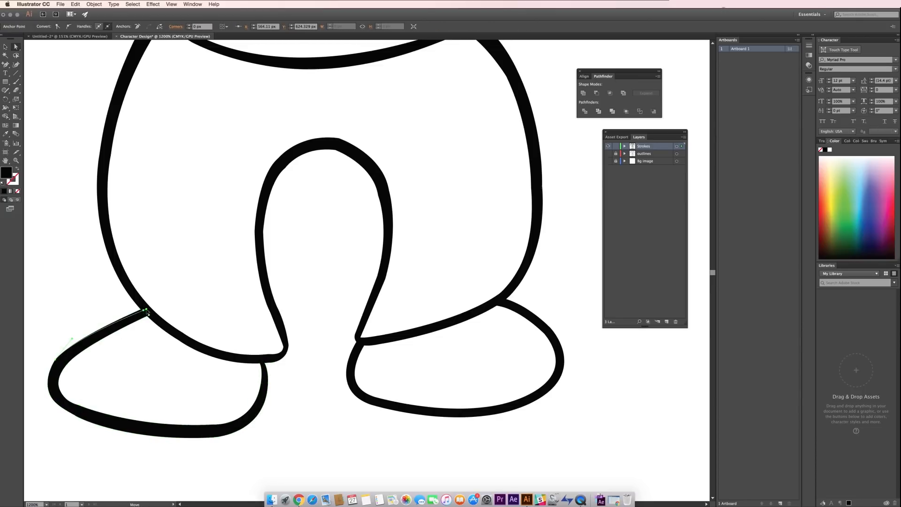
Step: Vary the line thickness of the right shoe outline by moving its anchor points
{"action": "left_click", "coordinate": [362, 341]}
{"action": "left_click", "coordinate": [515, 336]}
{"action": "left_click_drag", "start_coordinate": [545, 333], "coordinate": [547, 331]}
{"action": "left_click", "coordinate": [525, 364]}
{"action": "left_click_drag", "start_coordinate": [523, 399], "coordinate": [521, 396]}
{"action": "left_click", "coordinate": [483, 385]}
{"action": "scroll", "coordinate": [399, 350], "scroll_direction": "down", "scroll_amount": 5}
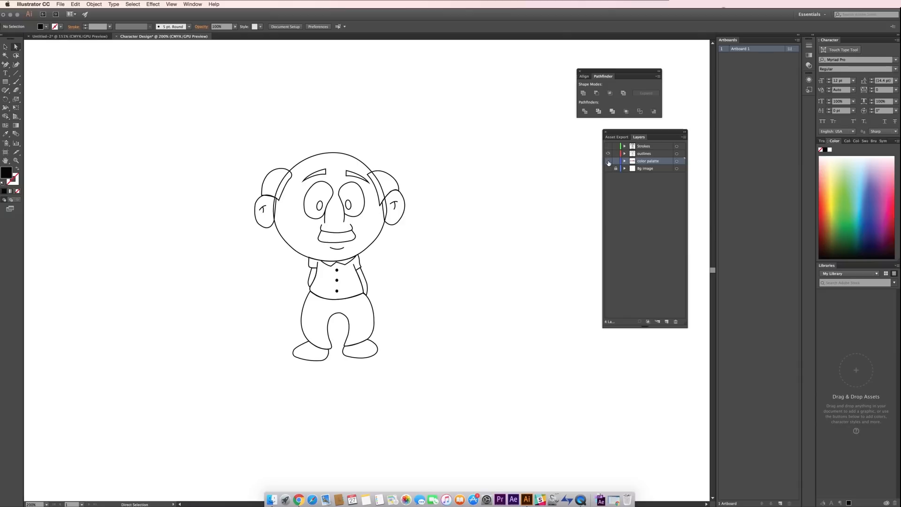
Step: Show the color palette layer, bring its swatches into view beside the character and lock the layer
{"action": "left_click", "coordinate": [608, 161]}
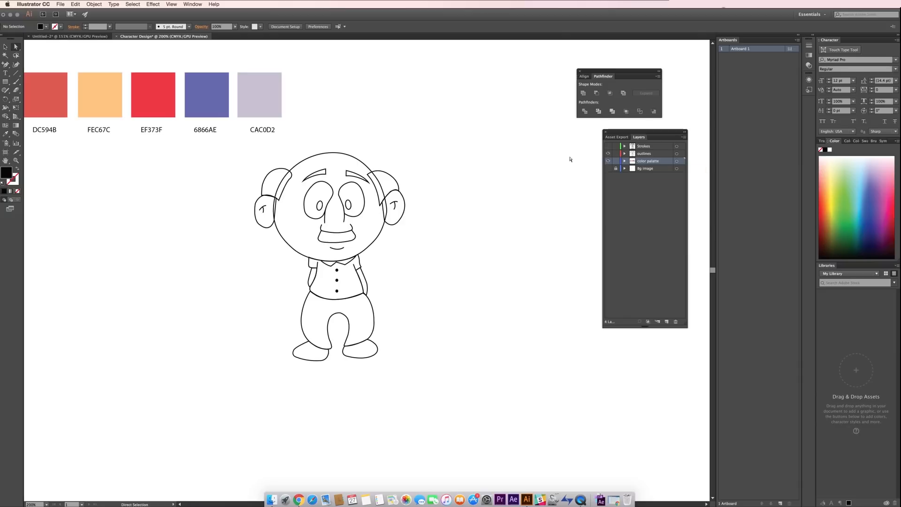
{"action": "left_click_drag", "start_coordinate": [198, 142], "coordinate": [377, 177]}
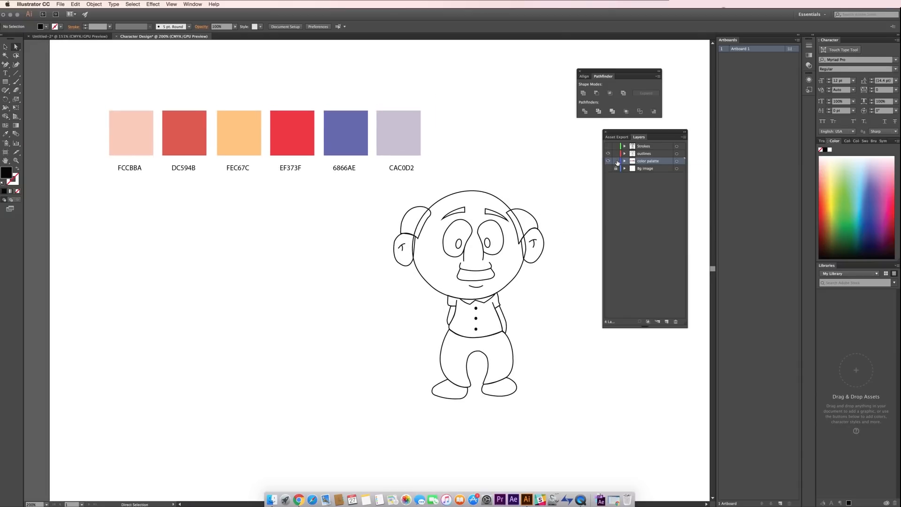
{"action": "left_click_drag", "start_coordinate": [499, 183], "coordinate": [452, 167]}
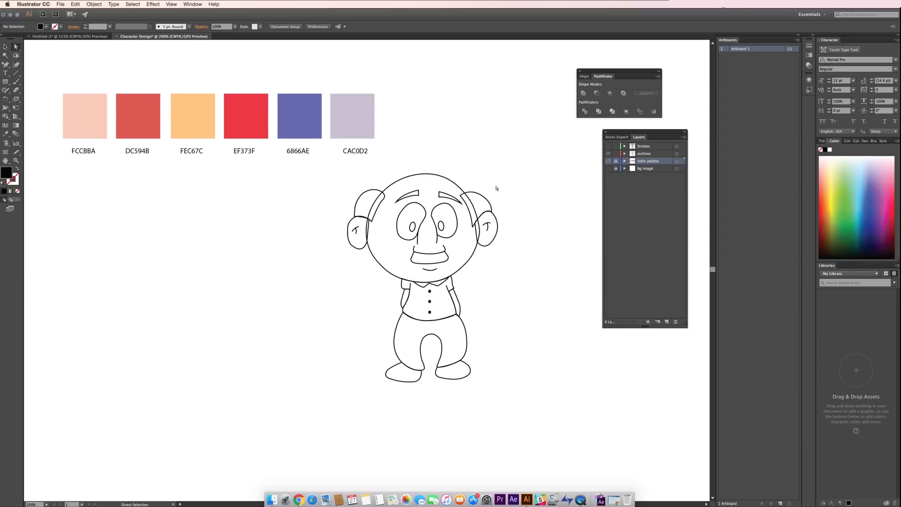
Step: Fill the face, both ears and the arms with the FCCBBA skin color sampled by Eyedropper from the palette
{"action": "left_click", "coordinate": [454, 185]}
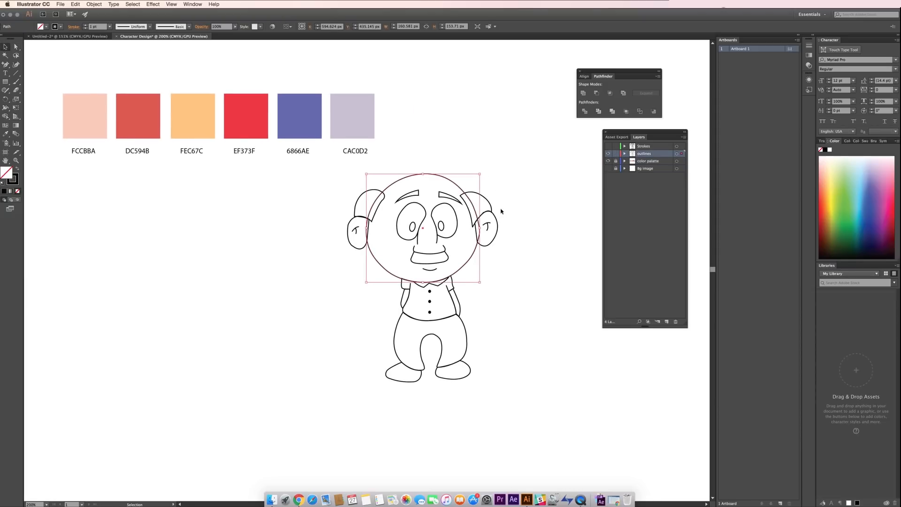
{"action": "left_click", "coordinate": [98, 115]}
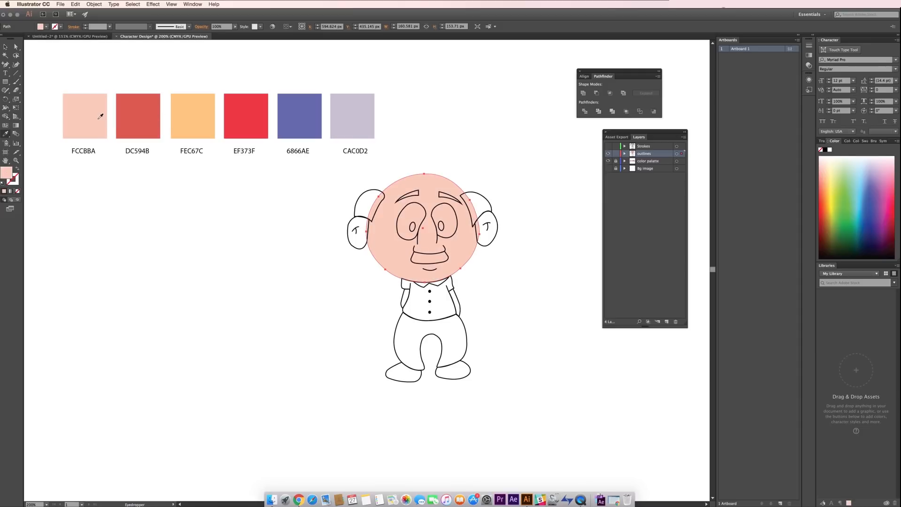
{"action": "left_click", "coordinate": [348, 225]}
{"action": "left_click", "coordinate": [348, 225]}
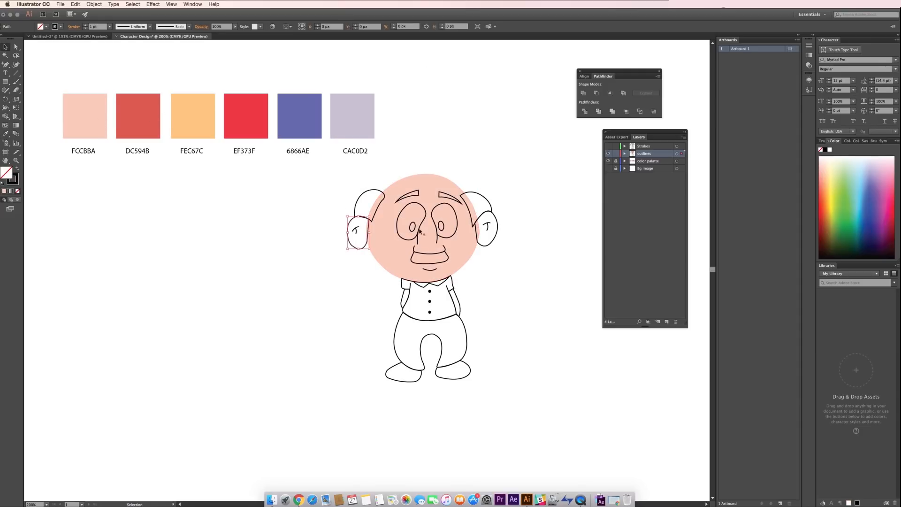
{"action": "left_click", "coordinate": [496, 233], "text": "shift"}
{"action": "left_click", "coordinate": [459, 305], "text": "shift"}
{"action": "key", "text": "i"}
{"action": "left_click", "coordinate": [83, 136]}
{"action": "key", "text": "v"}
{"action": "left_click", "coordinate": [179, 244]}
Step: Fill the side hair, eyebrows and moustache with the DC594B color sampled from the palette
{"action": "left_click", "coordinate": [384, 191]}
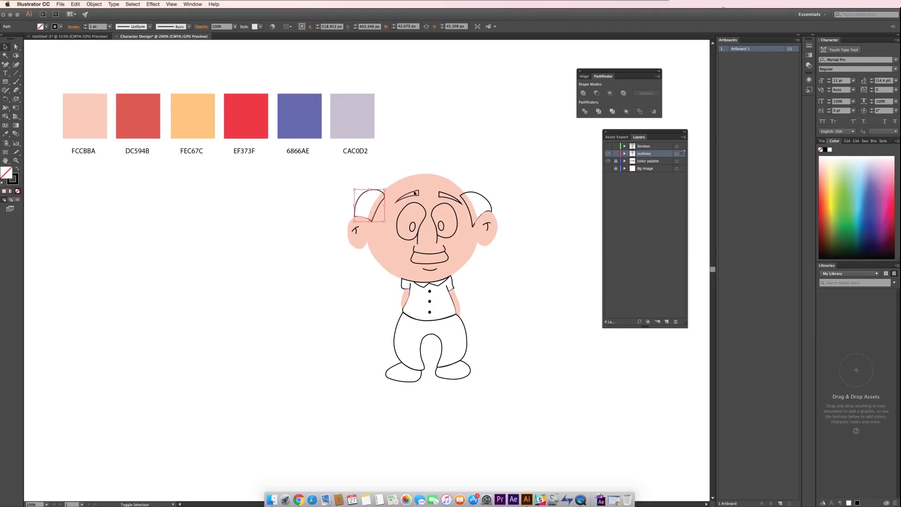
{"action": "left_click", "coordinate": [414, 193], "text": "shift"}
{"action": "left_click", "coordinate": [460, 197], "text": "shift"}
{"action": "left_click", "coordinate": [488, 200], "text": "shift"}
{"action": "left_click", "coordinate": [438, 264], "text": "shift"}
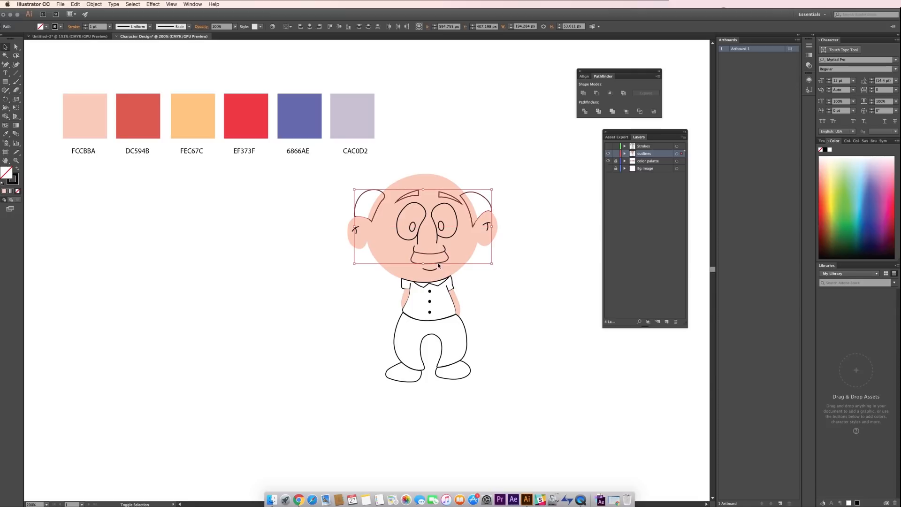
{"action": "key", "text": "i"}
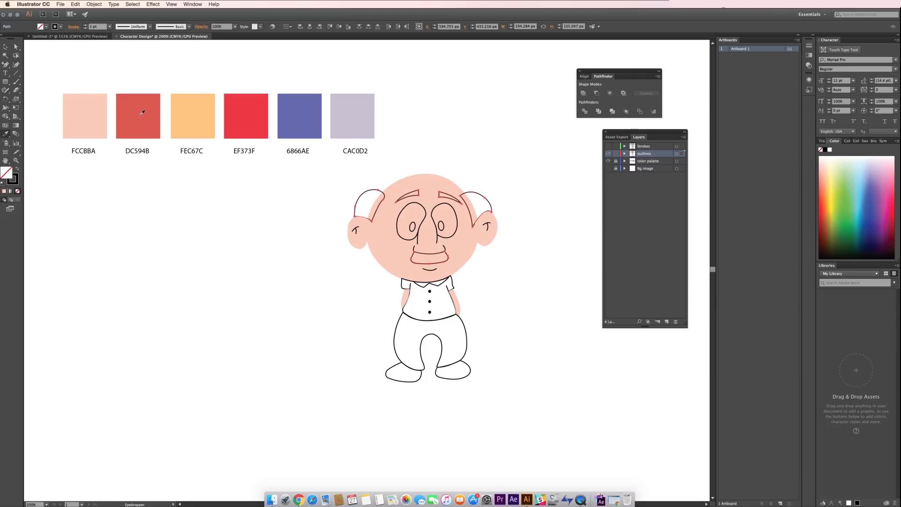
{"action": "left_click", "coordinate": [142, 113]}
{"action": "key", "text": "v"}
{"action": "left_click", "coordinate": [281, 184]}
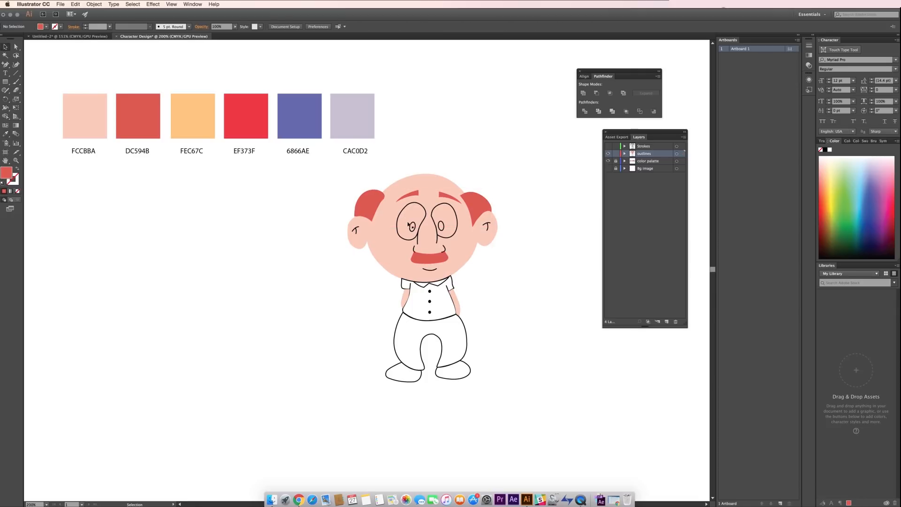
Step: Fill both pupils solid black by swapping their fill and stroke
{"action": "left_click", "coordinate": [411, 228]}
{"action": "left_click", "coordinate": [443, 226], "text": "shift"}
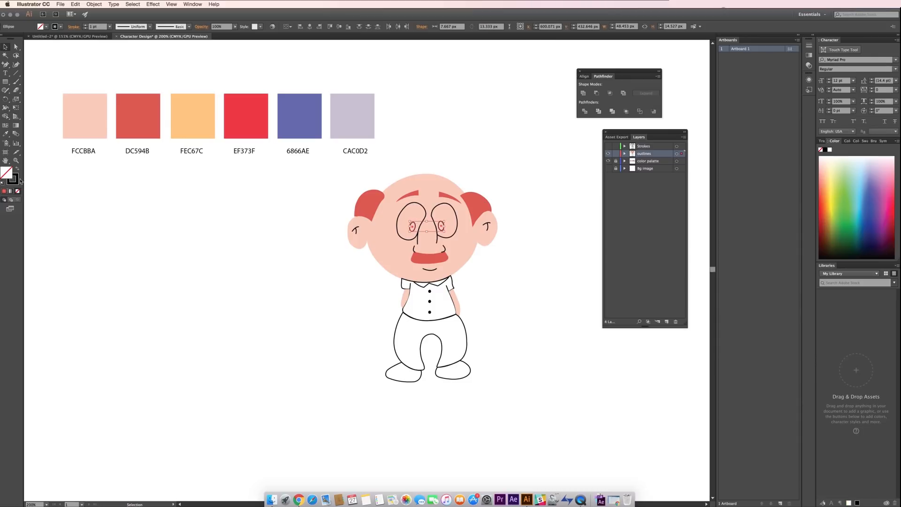
{"action": "left_click", "coordinate": [17, 169]}
{"action": "left_click", "coordinate": [149, 239]}
Step: Fill both eye shapes with white sampled by Eyedropper from the blank canvas
{"action": "left_click", "coordinate": [424, 207]}
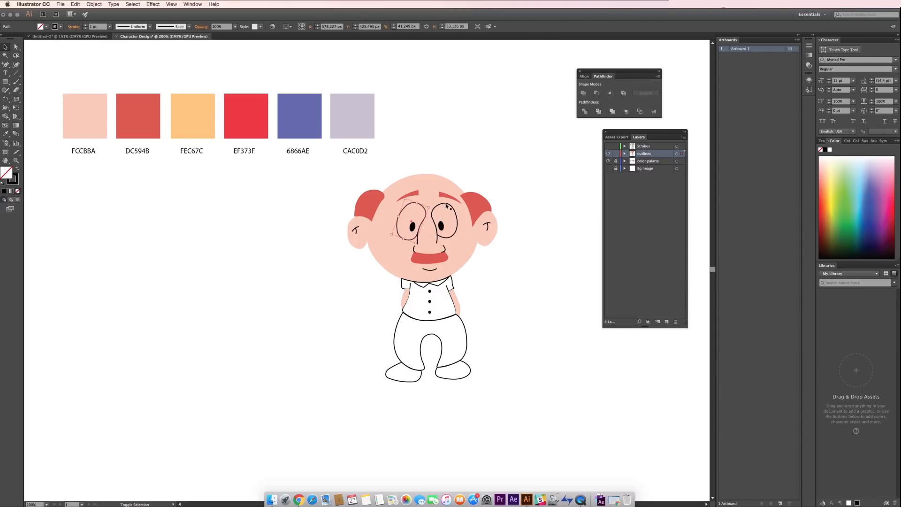
{"action": "left_click", "coordinate": [446, 206], "text": "shift"}
{"action": "key", "text": "i"}
{"action": "left_click", "coordinate": [292, 270]}
{"action": "key", "text": "v"}
{"action": "left_click", "coordinate": [293, 273]}
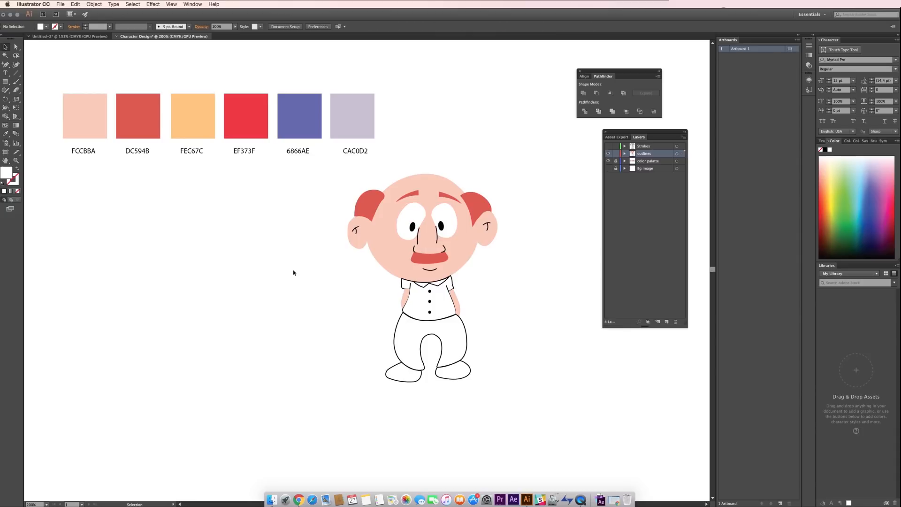
Step: Fill the shirt body with the FEC67C color sampled from the palette
{"action": "left_click", "coordinate": [425, 289]}
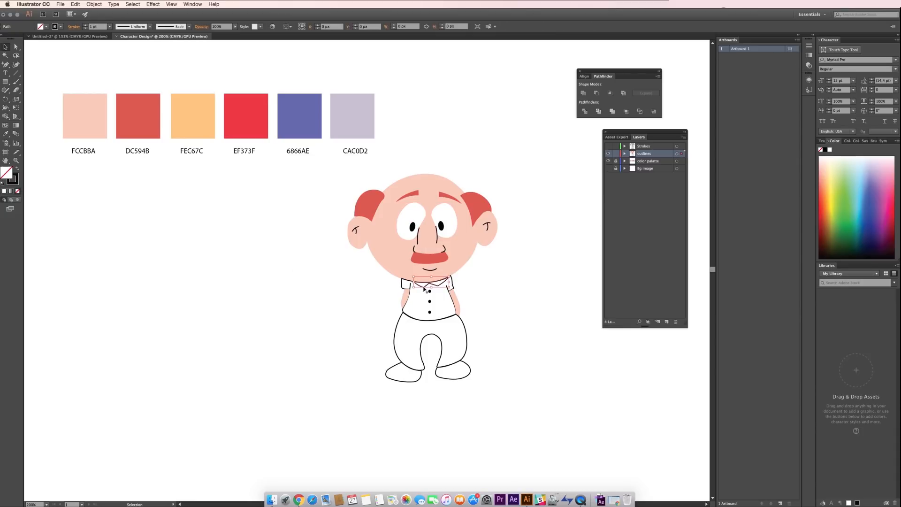
{"action": "left_click", "coordinate": [402, 283]}
{"action": "key", "text": "i"}
{"action": "left_click", "coordinate": [187, 118]}
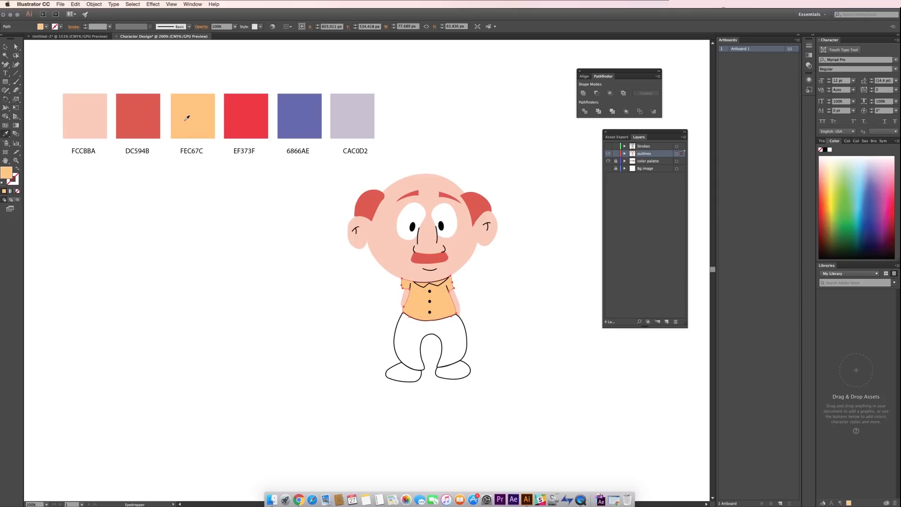
{"action": "key", "text": "v"}
{"action": "left_click", "coordinate": [319, 235]}
Step: Fill the shirt collar with the EF373F color sampled from the palette
{"action": "left_click", "coordinate": [438, 287]}
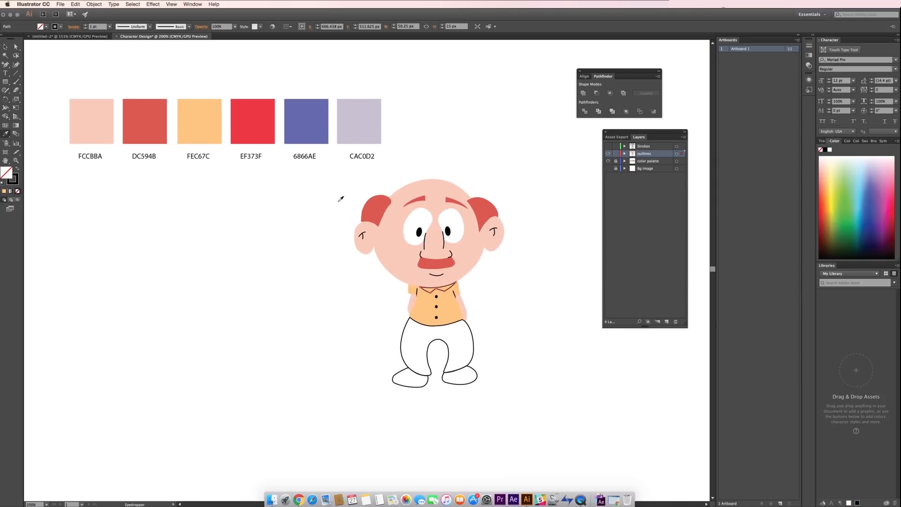
{"action": "key", "text": "i"}
{"action": "left_click", "coordinate": [253, 114]}
{"action": "left_click", "coordinate": [334, 283]}
Step: Fill the trousers with the 6866AE color sampled from the palette
{"action": "left_click", "coordinate": [405, 360]}
{"action": "key", "text": "i"}
{"action": "left_click", "coordinate": [316, 130]}
{"action": "key", "text": "v"}
{"action": "left_click", "coordinate": [316, 293]}
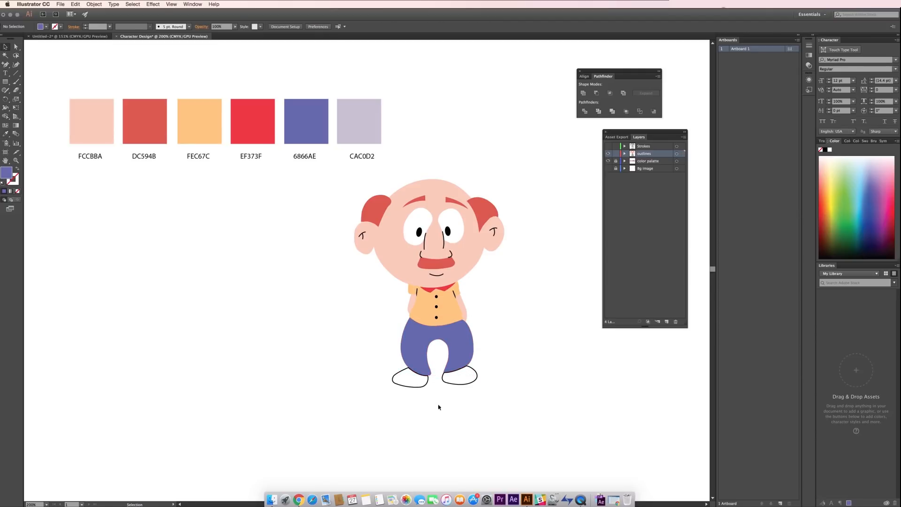
Step: Fill both shoes with the CAC0D2 color sampled from the palette
{"action": "left_click", "coordinate": [412, 388]}
{"action": "left_click", "coordinate": [458, 388], "text": "shift"}
{"action": "key", "text": "i"}
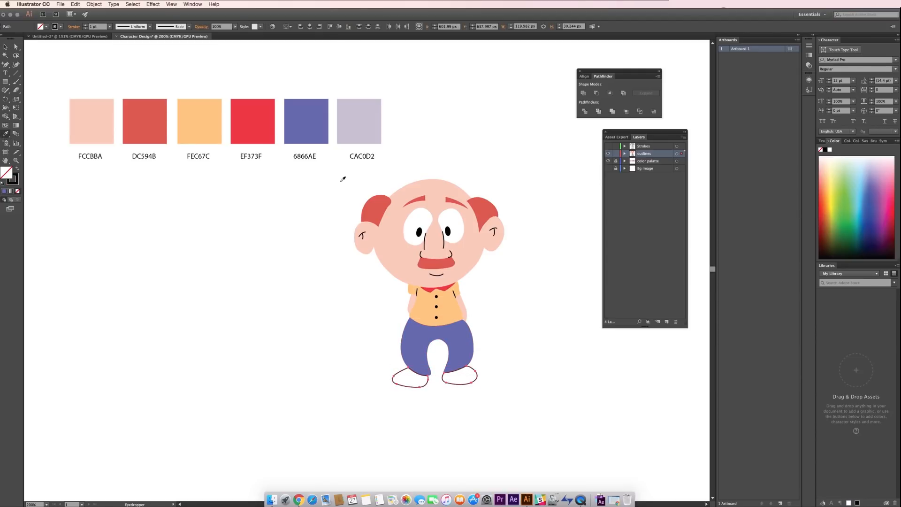
{"action": "left_click", "coordinate": [364, 115]}
{"action": "key", "text": "v"}
{"action": "left_click", "coordinate": [554, 371]}
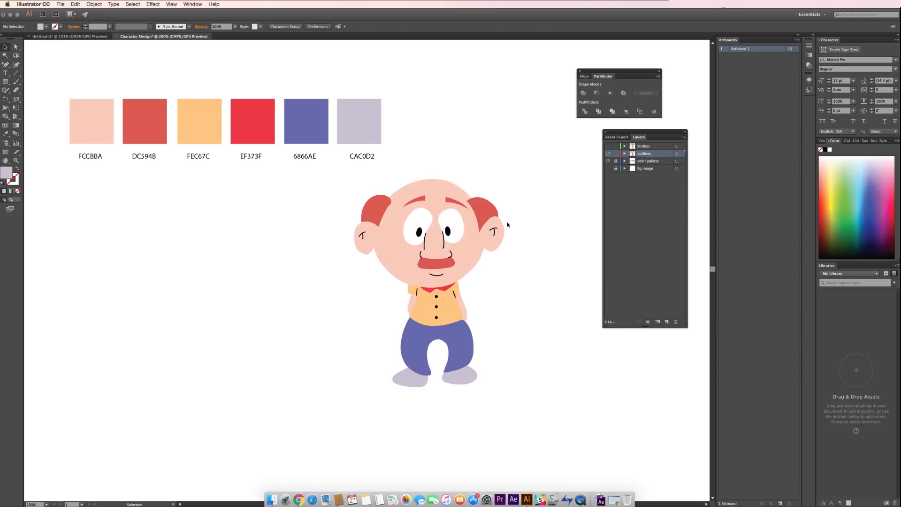
Step: Delete the leftover black ear, nose, mouth and shirt detail lines from the outlines layer, and show the Strokes layer
{"action": "left_click", "coordinate": [495, 231]}
{"action": "left_click", "coordinate": [496, 232]}
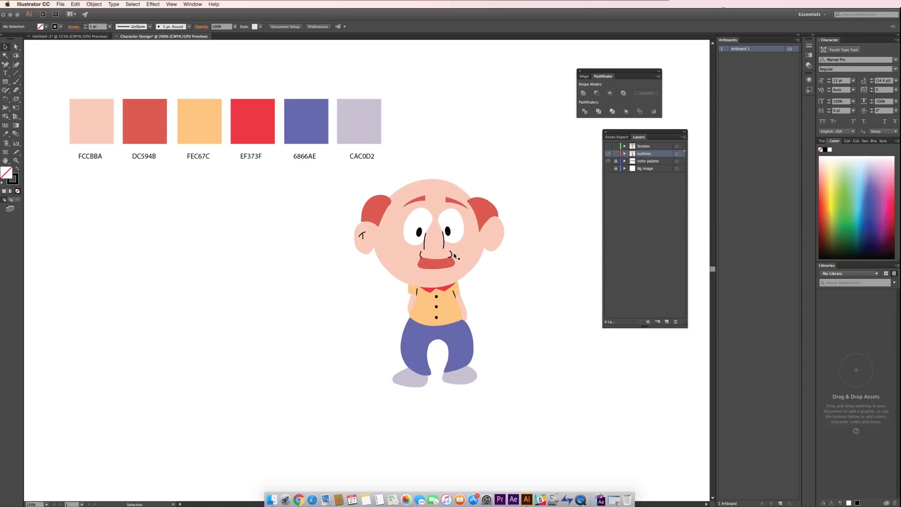
{"action": "left_click", "coordinate": [424, 247]}
{"action": "key", "text": "Delete"}
{"action": "left_click", "coordinate": [444, 244]}
{"action": "key", "text": "Delete"}
{"action": "left_click", "coordinate": [363, 234]}
{"action": "key", "text": "Delete"}
{"action": "key", "text": "shift+x"}
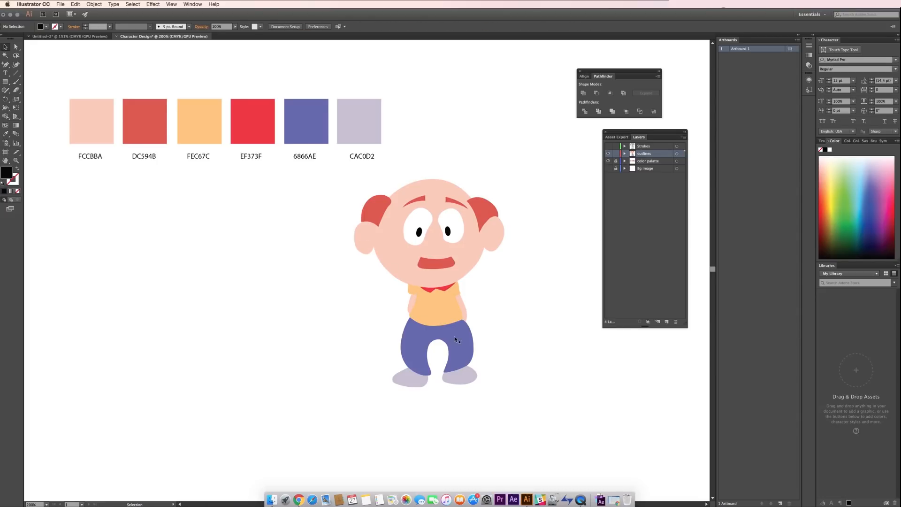
{"action": "left_click", "coordinate": [608, 146]}
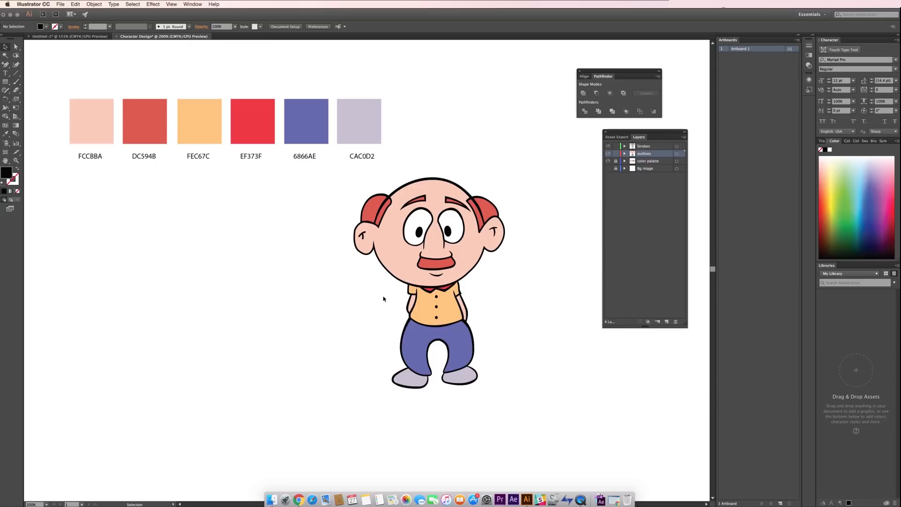
Step: Move both side-hair fills and their strokes in place onto a new top layer named Hair
{"action": "left_click", "coordinate": [484, 203]}
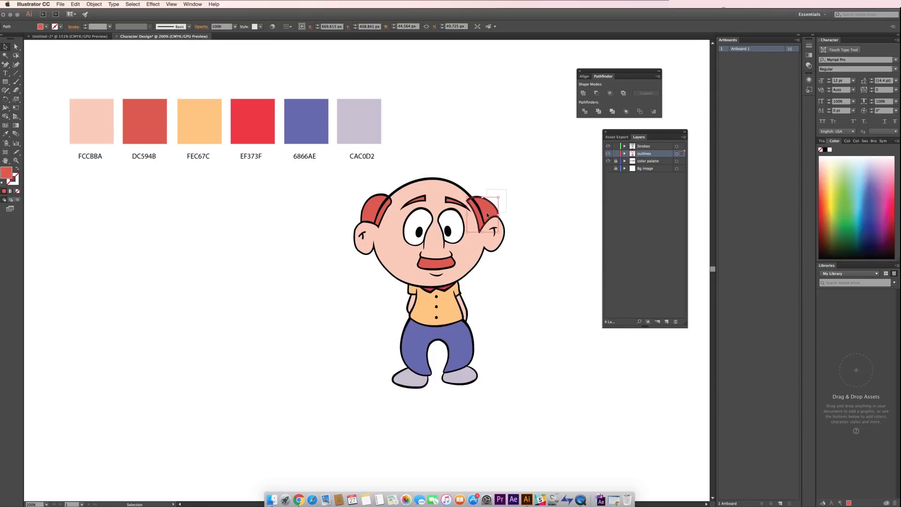
{"action": "left_click", "coordinate": [487, 215], "text": "shift"}
{"action": "left_click", "coordinate": [370, 209], "text": "shift"}
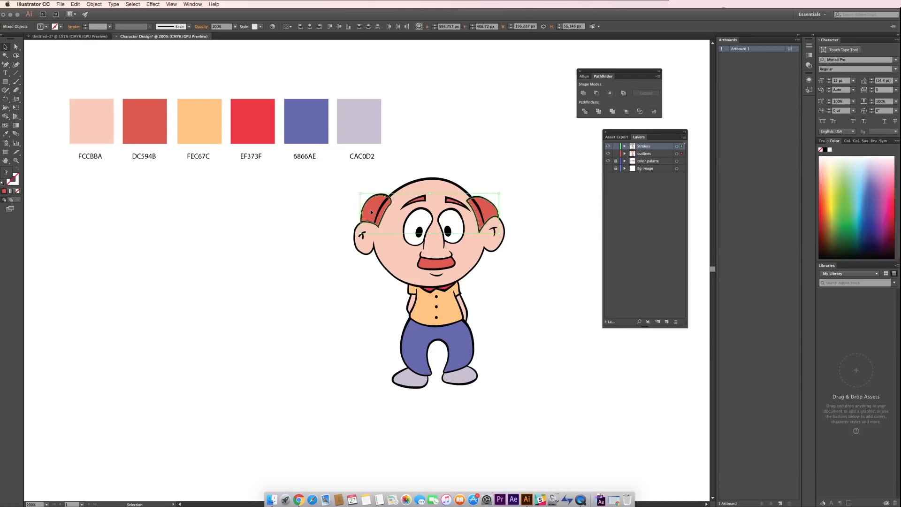
{"action": "key", "text": "Delete"}
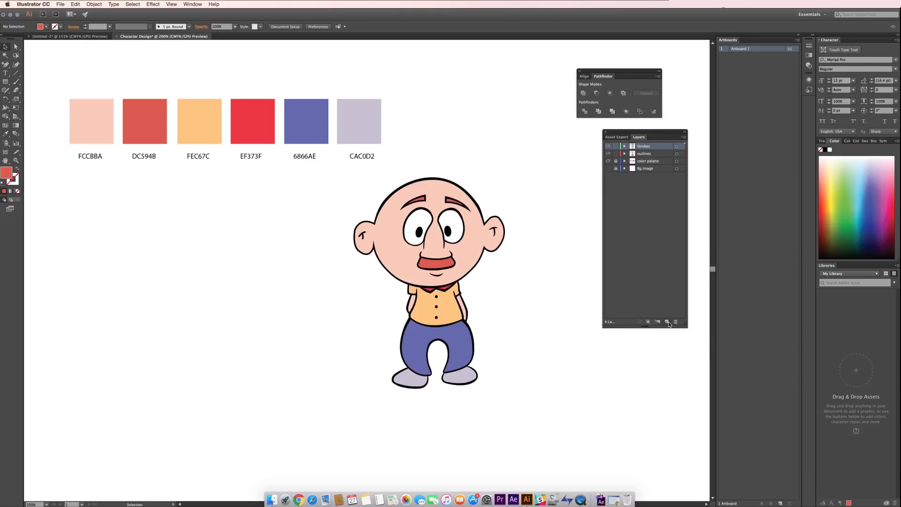
{"action": "key", "text": "super+z"}
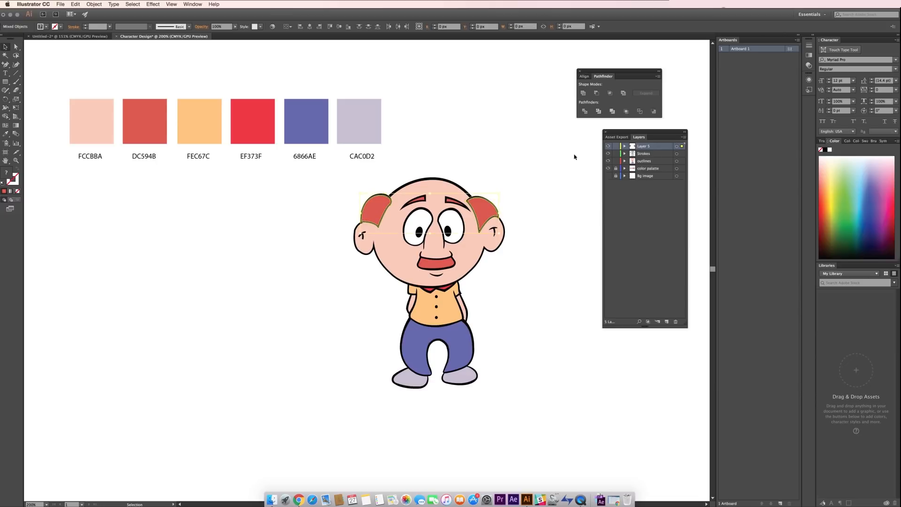
{"action": "double_click", "coordinate": [638, 146]}
{"action": "key", "text": "Return"}
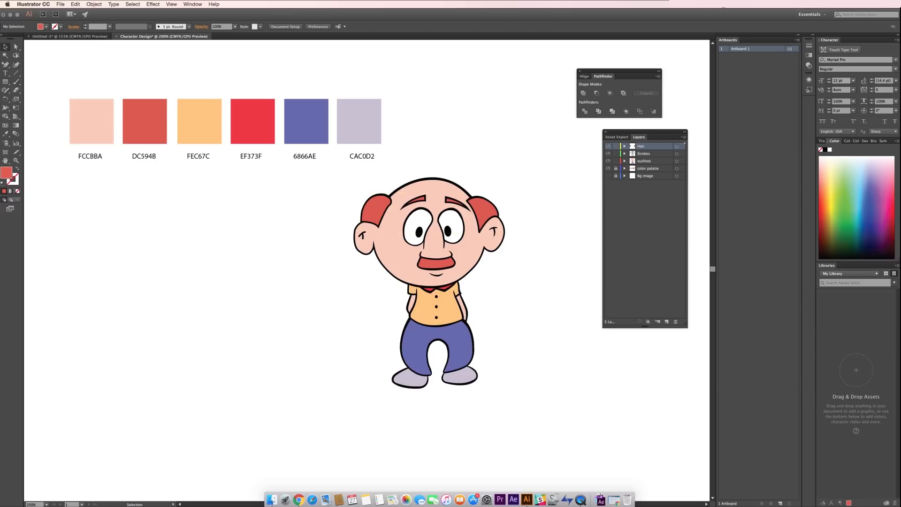
Step: Hide the color palette and create a top layer named Light and Shadow above the locked artwork layers
{"action": "left_click", "coordinate": [608, 168]}
{"action": "left_click_drag", "start_coordinate": [537, 217], "coordinate": [462, 186]}
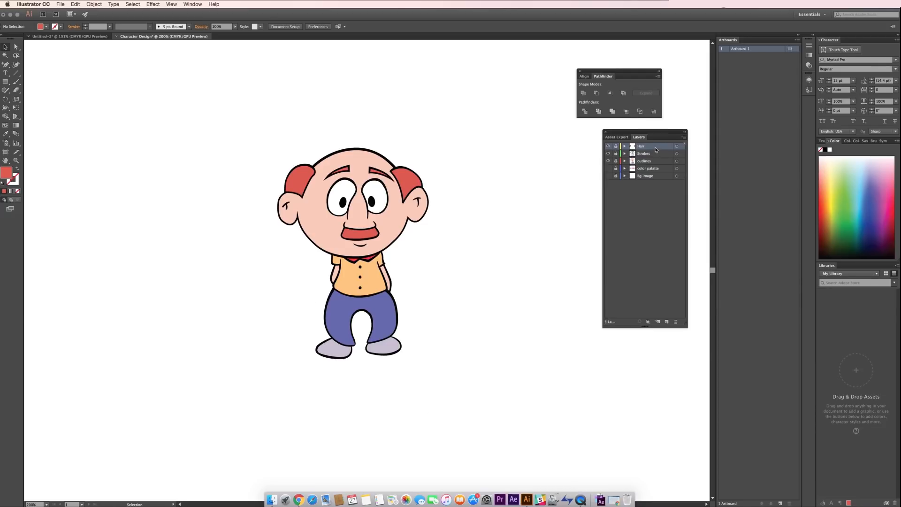
{"action": "left_click", "coordinate": [666, 322]}
{"action": "double_click", "coordinate": [644, 146]}
{"action": "type", "text": "Sha"}
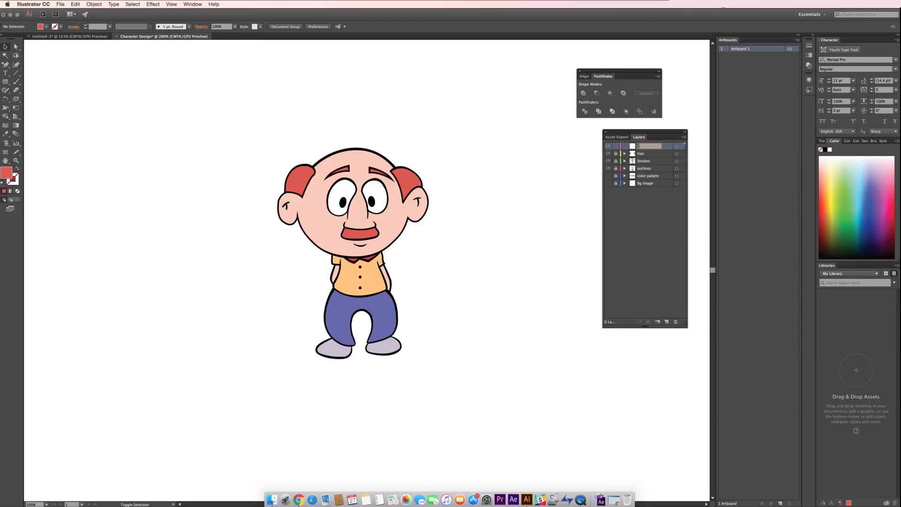
{"action": "type", "text": "Light and Shadow"}
{"action": "key", "text": "Return"}
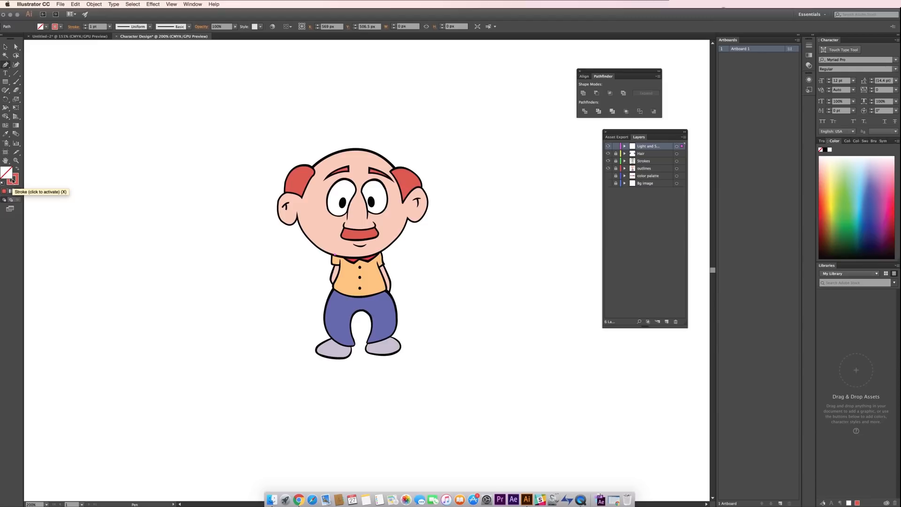
Step: Set the stroke color to black for outlining the highlight on the character's head
{"action": "double_click", "coordinate": [13, 183]}
{"action": "left_click", "coordinate": [459, 301]}
{"action": "left_click", "coordinate": [595, 215]}
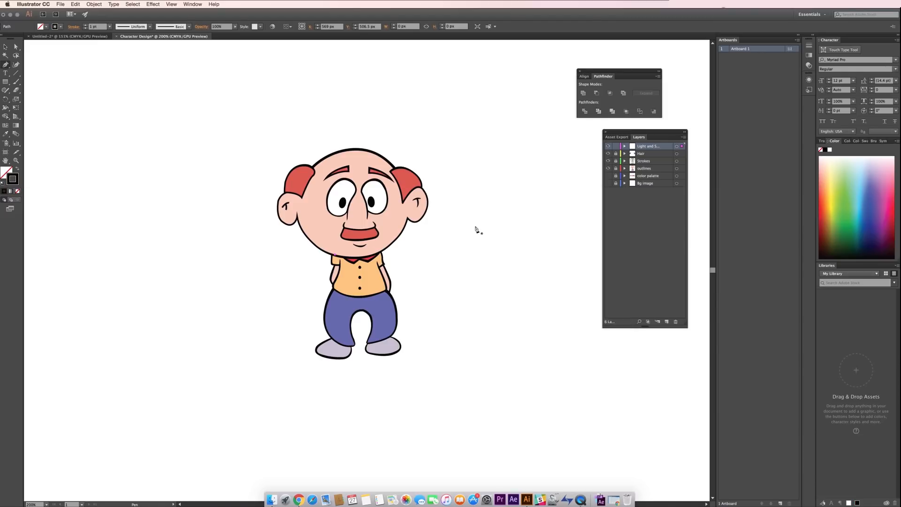
{"action": "key", "text": "super+="}
{"action": "key", "text": "super+="}
{"action": "left_click_drag", "start_coordinate": [361, 254], "coordinate": [378, 302]}
{"action": "left_click", "coordinate": [331, 337]}
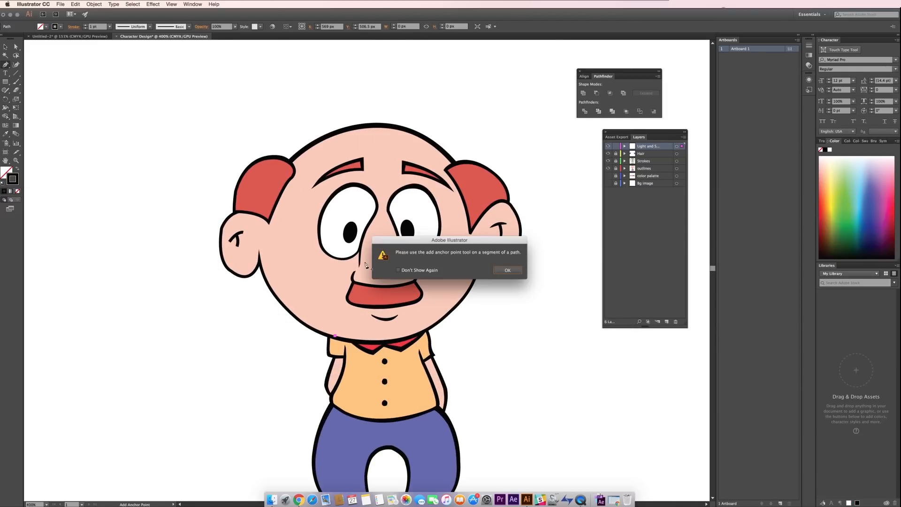
{"action": "key", "text": "Return"}
{"action": "key", "text": "Delete"}
Step: Draw a closed highlight shape with the Pen tool over the left ear and the left side of the head
{"action": "left_click", "coordinate": [289, 179]}
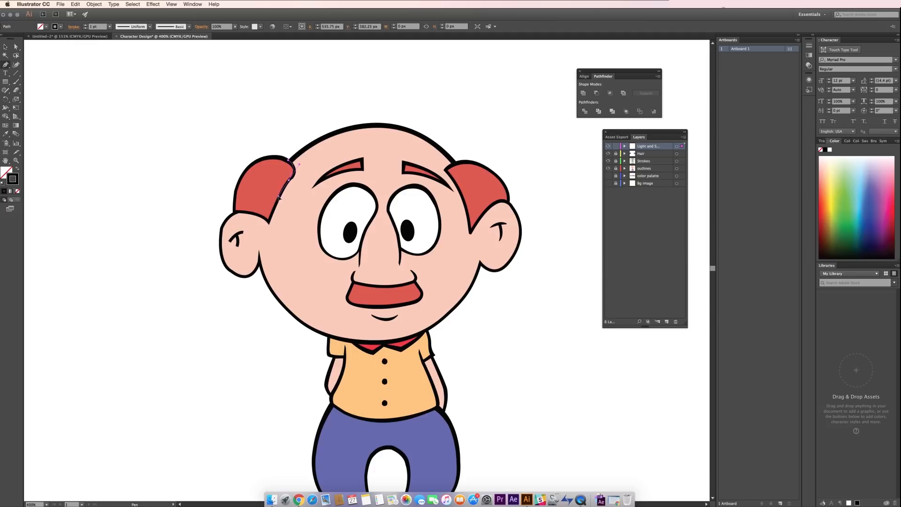
{"action": "left_click", "coordinate": [268, 222]}
{"action": "left_click", "coordinate": [244, 212]}
{"action": "left_click_drag", "start_coordinate": [243, 276], "coordinate": [257, 304]}
{"action": "key", "text": "super+z"}
{"action": "left_click_drag", "start_coordinate": [235, 234], "coordinate": [260, 251]}
{"action": "left_click", "coordinate": [231, 269]}
{"action": "left_click", "coordinate": [254, 272]}
{"action": "left_click", "coordinate": [260, 258]}
{"action": "left_click_drag", "start_coordinate": [305, 326], "coordinate": [332, 339]}
{"action": "left_click_drag", "start_coordinate": [303, 149], "coordinate": [336, 48]}
{"action": "left_click", "coordinate": [303, 150]}
{"action": "left_click", "coordinate": [288, 160]}
Step: Fill the head highlight with the light skin tone FCE0D9 and place the Light and Shadow layer beneath Strokes
{"action": "key", "text": "v"}
{"action": "key", "text": "i"}
{"action": "left_click", "coordinate": [343, 279]}
{"action": "key", "text": "v"}
{"action": "double_click", "coordinate": [6, 173]}
{"action": "left_click", "coordinate": [448, 212]}
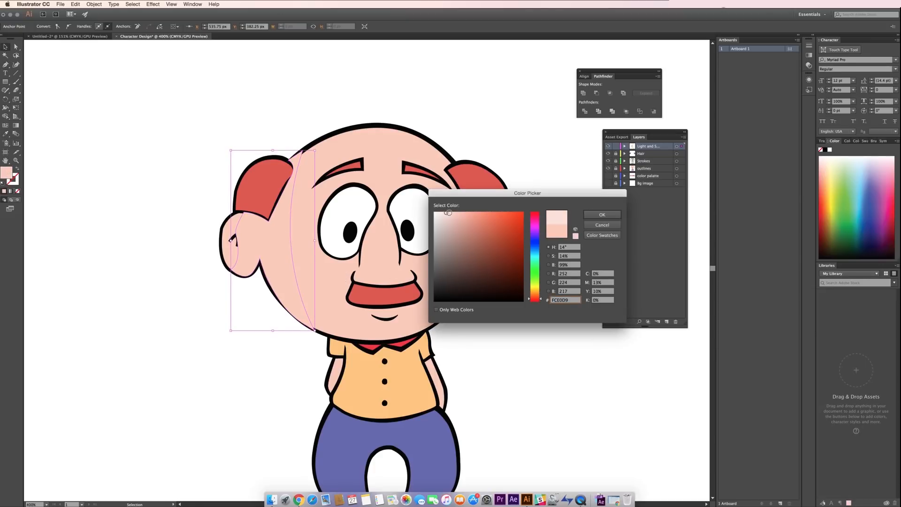
{"action": "left_click", "coordinate": [602, 215]}
{"action": "left_click_drag", "start_coordinate": [657, 146], "coordinate": [657, 164]}
{"action": "left_click", "coordinate": [500, 98]}
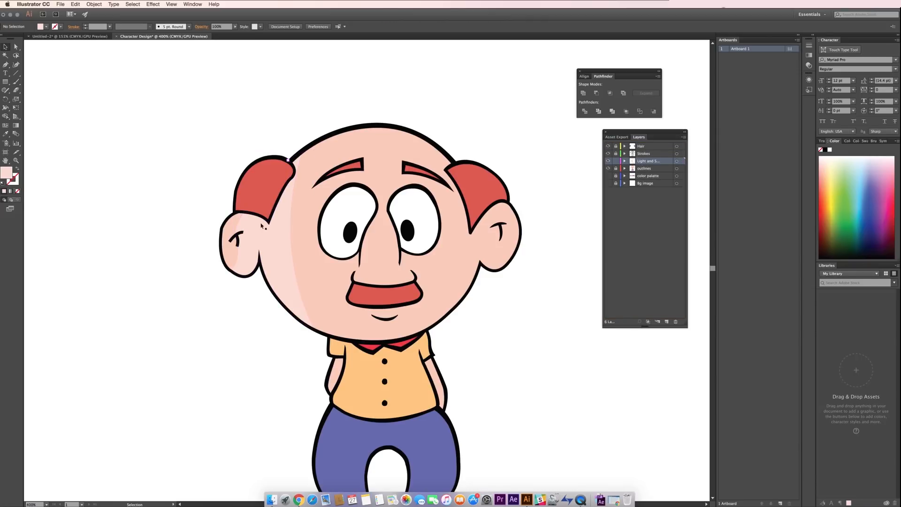
Step: Adjust the head highlight's fill to a slightly more subdued light pink
{"action": "left_click", "coordinate": [261, 226]}
{"action": "double_click", "coordinate": [7, 172]}
{"action": "left_click", "coordinate": [448, 215]}
{"action": "left_click", "coordinate": [602, 214]}
{"action": "left_click", "coordinate": [550, 153]}
Step: Draw a closed highlight shape with the Pen tool over the inner part of the left side hair
{"action": "key", "text": "p"}
{"action": "left_click", "coordinate": [270, 157]}
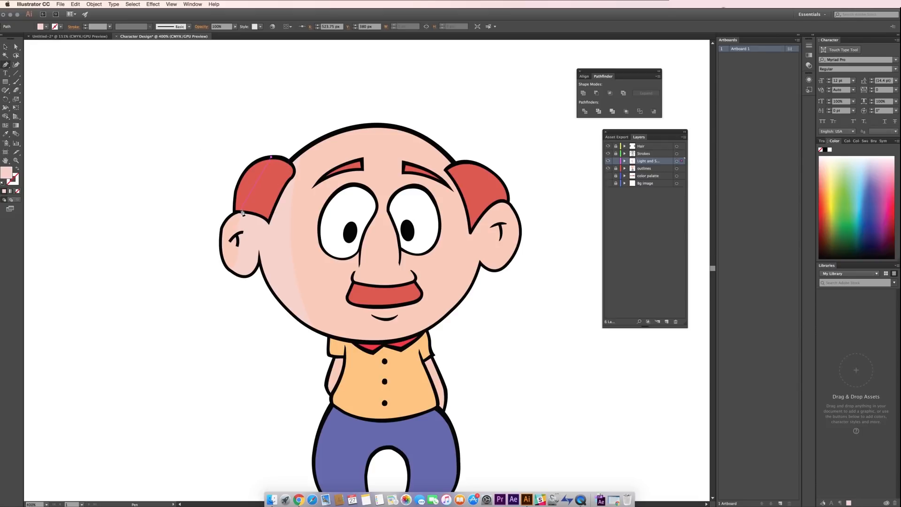
{"action": "left_click_drag", "start_coordinate": [268, 220], "coordinate": [269, 226]}
{"action": "left_click", "coordinate": [288, 181]}
{"action": "left_click_drag", "start_coordinate": [285, 160], "coordinate": [266, 151]}
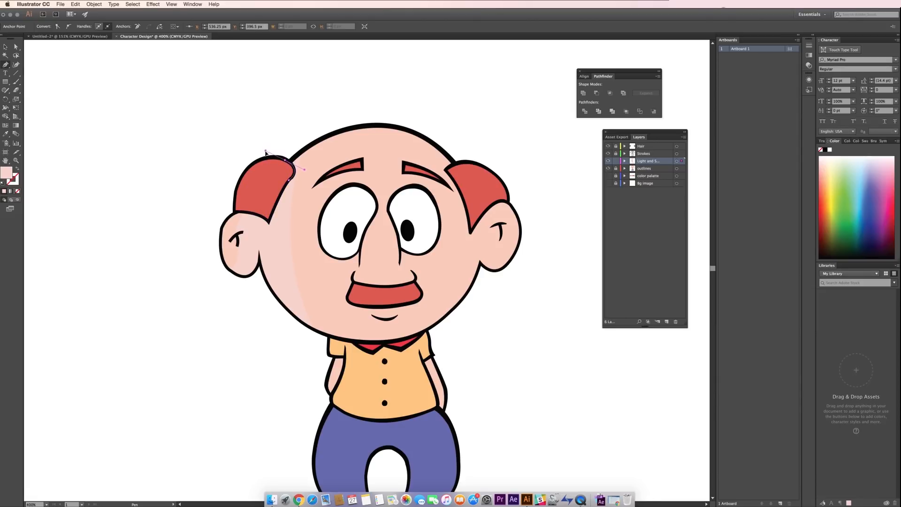
{"action": "left_click", "coordinate": [270, 157]}
Step: Fill the hair highlight with a lighter red based on the hair color sampled by Eyedropper
{"action": "key", "text": "i"}
{"action": "left_click", "coordinate": [478, 177]}
{"action": "key", "text": "v"}
{"action": "double_click", "coordinate": [6, 173]}
{"action": "left_click", "coordinate": [488, 221]}
{"action": "left_click", "coordinate": [591, 217]}
{"action": "double_click", "coordinate": [6, 172]}
{"action": "left_click", "coordinate": [488, 222]}
{"action": "left_click", "coordinate": [604, 216]}
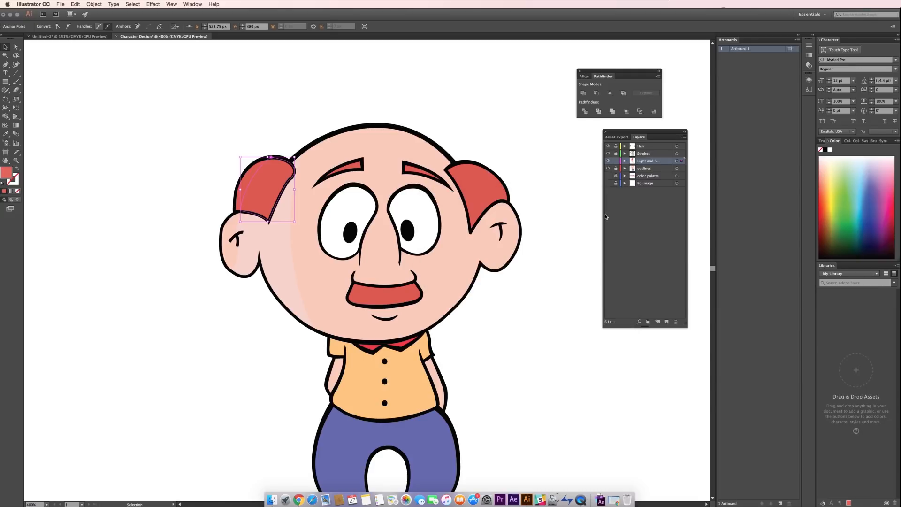
Step: Move the hair highlight in place from Light and Shadow to the unlocked Hair layer
{"action": "left_click", "coordinate": [261, 187]}
{"action": "key", "text": "super+x"}
{"action": "left_click", "coordinate": [616, 146]}
{"action": "left_click", "coordinate": [640, 146]}
{"action": "key", "text": "super+f"}
Step: Send the hair highlight backward so it sits behind the hair's black outline but above the red fill
{"action": "left_click", "coordinate": [364, 190]}
{"action": "left_click", "coordinate": [275, 185]}
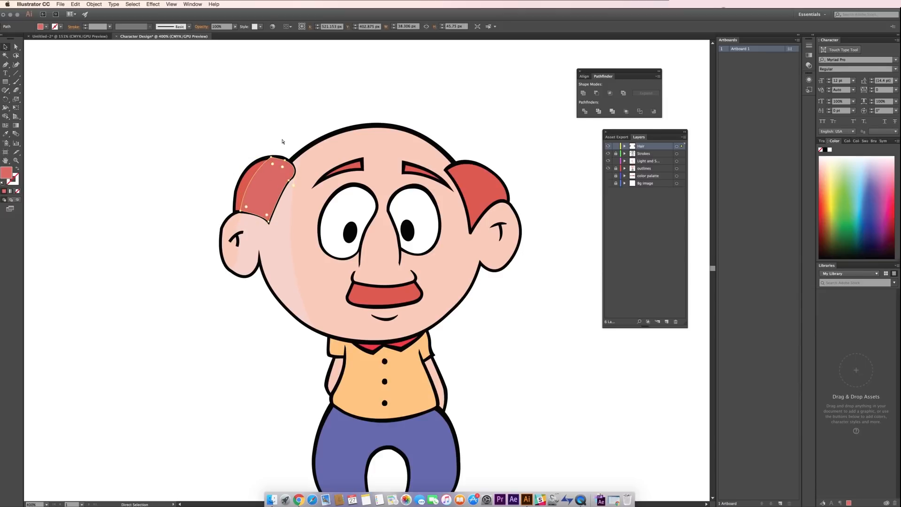
{"action": "right_click", "coordinate": [244, 189]}
{"action": "left_click", "coordinate": [328, 301]}
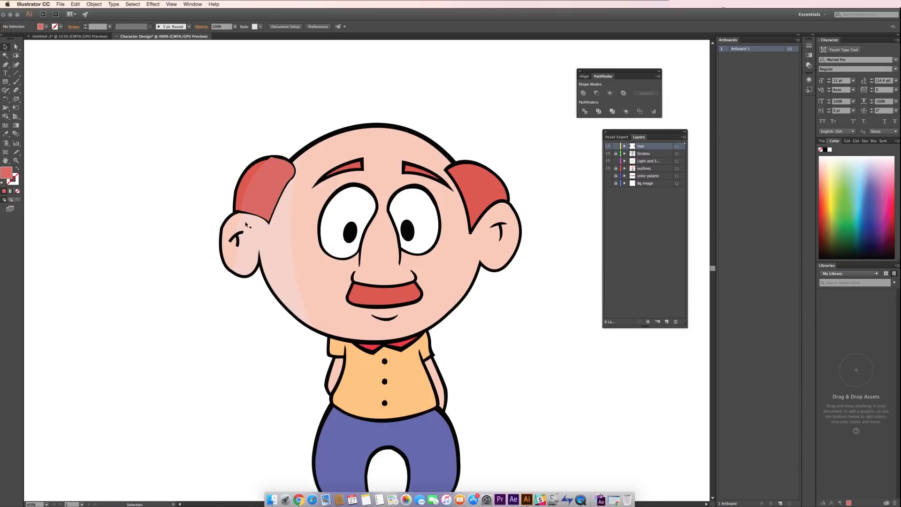
{"action": "right_click", "coordinate": [268, 190]}
{"action": "mouse_move", "coordinate": [284, 284]}
{"action": "left_click", "coordinate": [361, 298]}
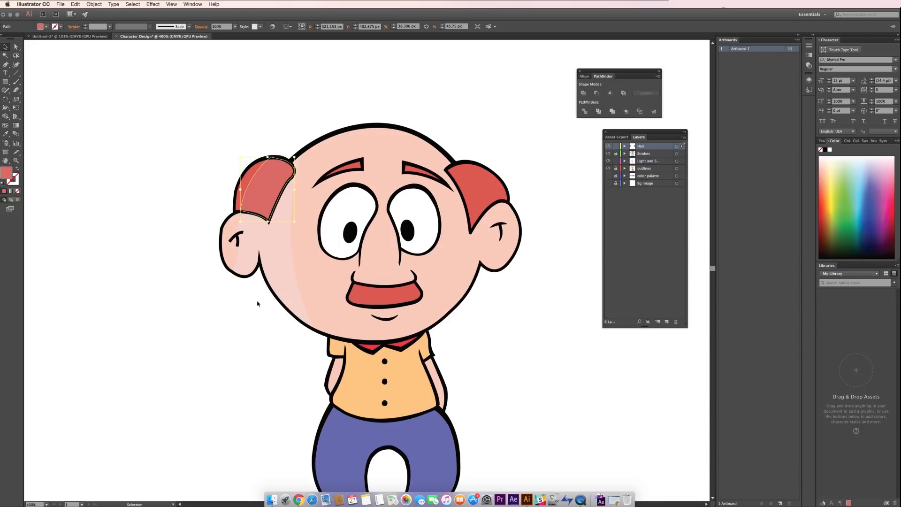
{"action": "key", "text": "super+shift+a"}
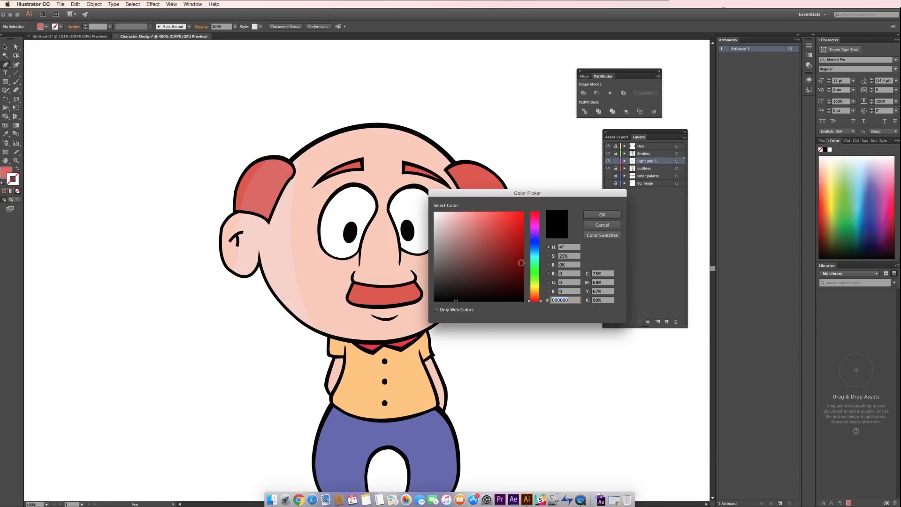
Step: Set the fill to none and the stroke to black for tracing the face shadow
{"action": "left_click", "coordinate": [603, 214]}
{"action": "left_click", "coordinate": [6, 172]}
{"action": "left_click", "coordinate": [18, 190]}
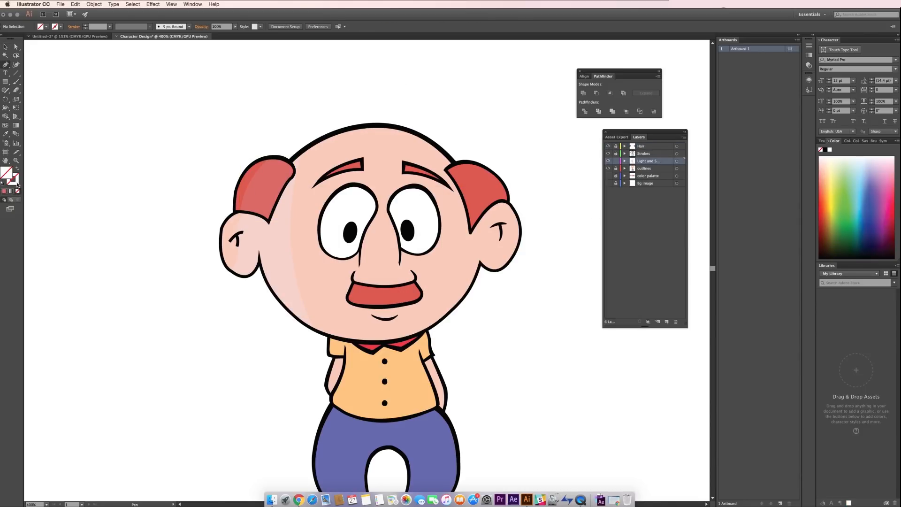
{"action": "double_click", "coordinate": [12, 179]}
{"action": "left_click", "coordinate": [605, 217]}
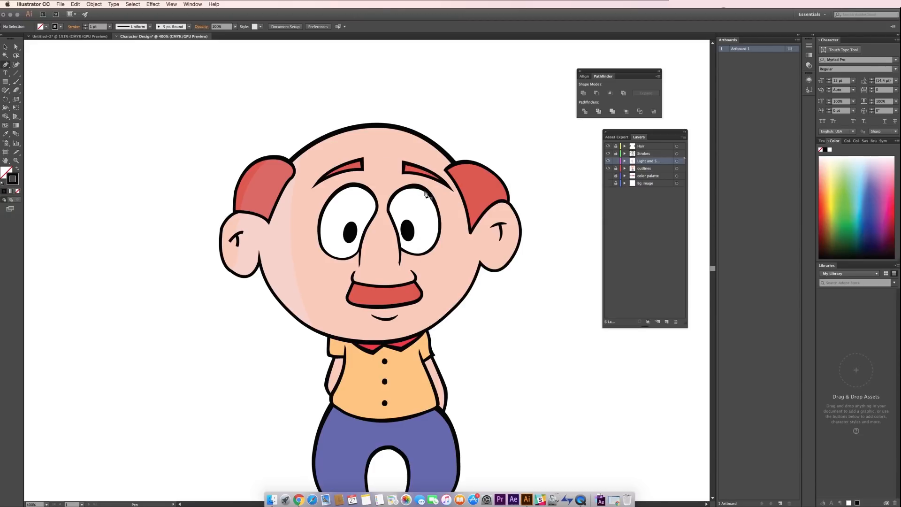
Step: Trace the face shadow's inner edge with the Pen tool from the head's top past the left eyebrow, around the eye and along the nose
{"action": "left_click", "coordinate": [381, 126]}
{"action": "left_click_drag", "start_coordinate": [361, 159], "coordinate": [350, 262]}
{"action": "left_click", "coordinate": [361, 159]}
{"action": "left_click", "coordinate": [355, 171]}
{"action": "left_click", "coordinate": [358, 184]}
{"action": "left_click", "coordinate": [376, 204]}
{"action": "left_click", "coordinate": [366, 228]}
{"action": "left_click", "coordinate": [359, 249]}
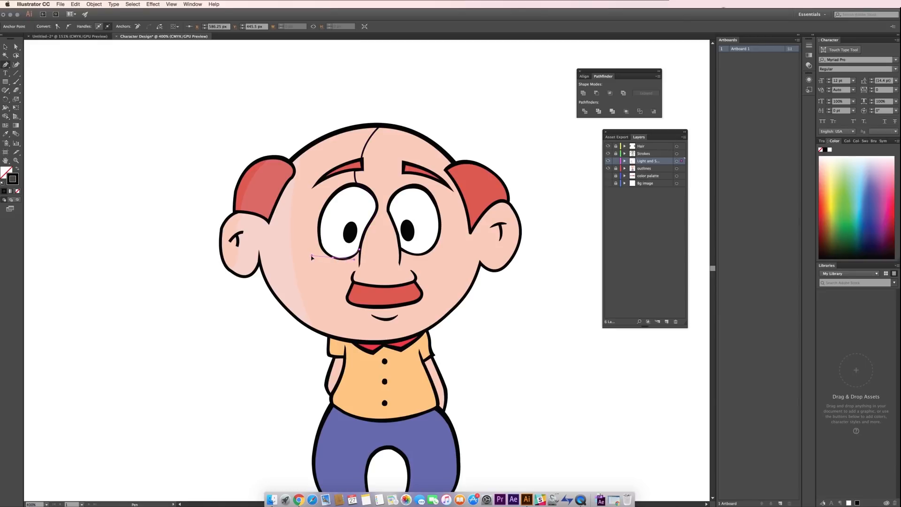
Step: Continue the shadow path from the nose around the moustache and under the mouth to the right jaw
{"action": "left_click", "coordinate": [353, 281]}
{"action": "left_click_drag", "start_coordinate": [343, 300], "coordinate": [423, 322]}
{"action": "left_click", "coordinate": [376, 318]}
{"action": "left_click", "coordinate": [387, 320]}
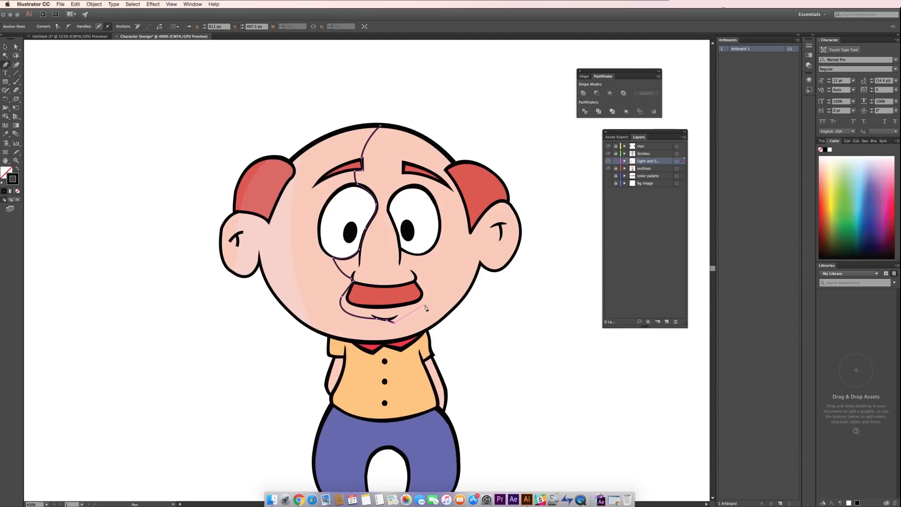
{"action": "left_click", "coordinate": [421, 332]}
Step: Extend the shadow path through the right ear and along the right hair, and close it at the head's top
{"action": "left_click_drag", "start_coordinate": [480, 264], "coordinate": [496, 212]}
{"action": "left_click_drag", "start_coordinate": [494, 270], "coordinate": [480, 199]}
{"action": "left_click", "coordinate": [491, 205]}
{"action": "left_click_drag", "start_coordinate": [471, 231], "coordinate": [467, 239]}
{"action": "left_click", "coordinate": [471, 230]}
{"action": "left_click_drag", "start_coordinate": [445, 171], "coordinate": [401, 128]}
{"action": "left_click", "coordinate": [445, 170]}
{"action": "left_click", "coordinate": [380, 125]}
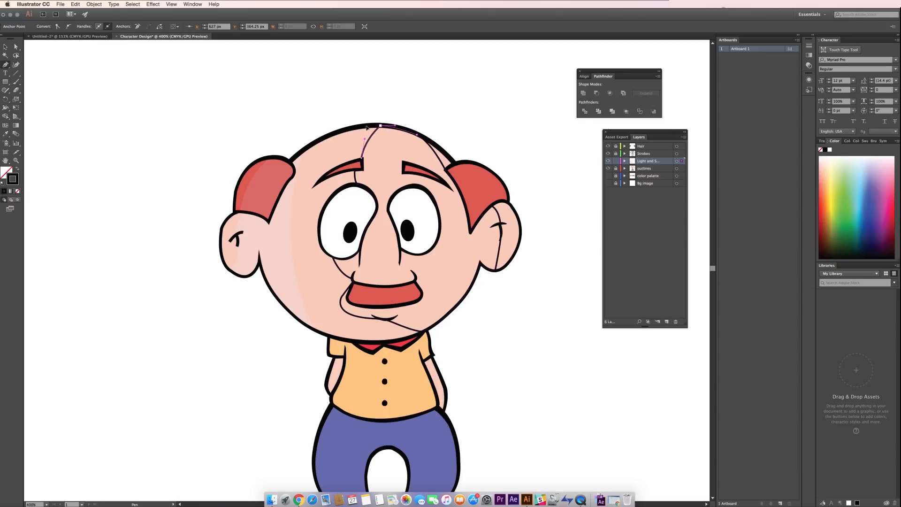
Step: Fill the face shadow with a darker pink based on the skin color sampled by Eyedropper
{"action": "key", "text": "i"}
{"action": "left_click", "coordinate": [340, 144]}
{"action": "key", "text": "v"}
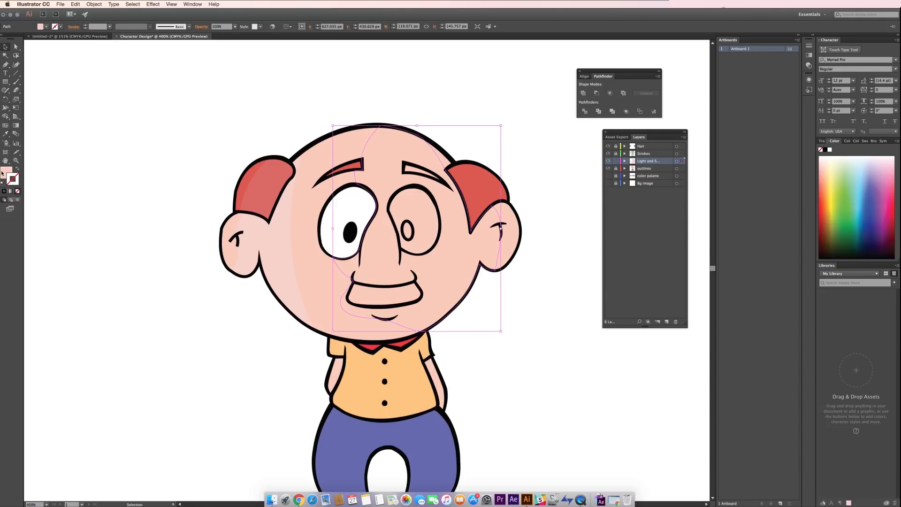
{"action": "double_click", "coordinate": [7, 173]}
{"action": "left_click", "coordinate": [459, 213]}
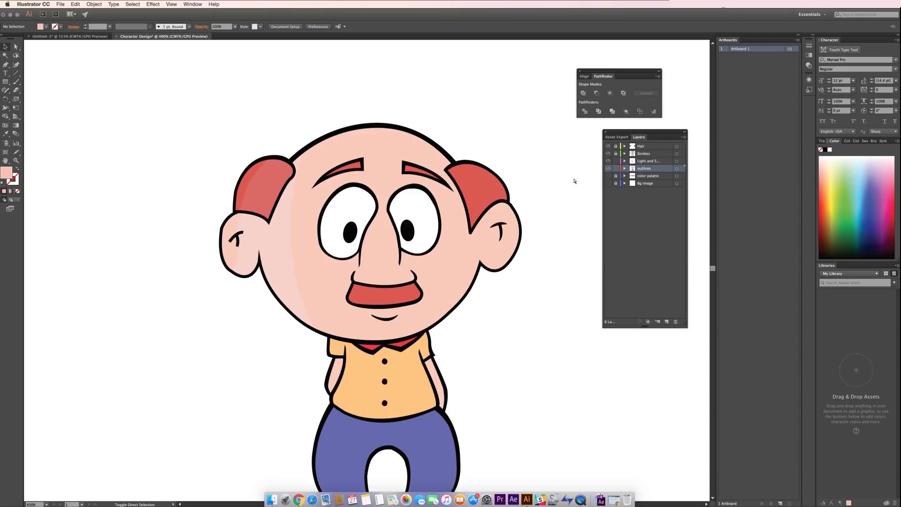
Step: Paste the face shadow in place on the outlines layer and send it backward behind the eyes, eyebrows and moustache
{"action": "key", "text": "super+shift+v"}
{"action": "right_click", "coordinate": [456, 276]}
{"action": "mouse_move", "coordinate": [488, 370]}
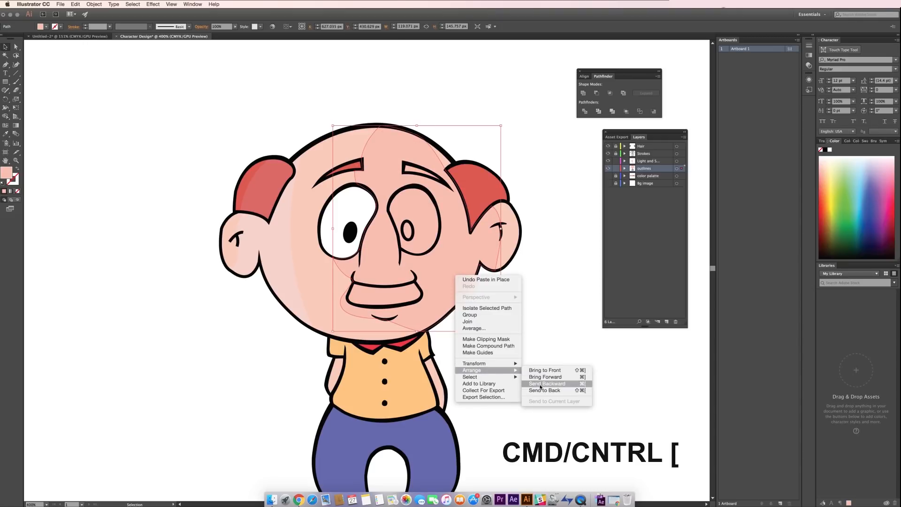
{"action": "left_click", "coordinate": [545, 383]}
{"action": "key", "text": "a"}
{"action": "key", "text": "super+bracketleft"}
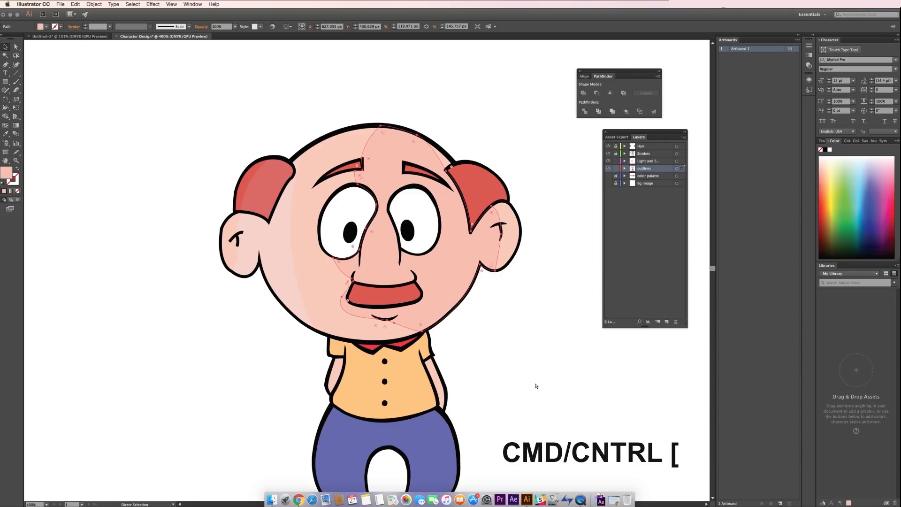
{"action": "key", "text": "v"}
{"action": "left_click", "coordinate": [535, 384]}
Step: Change the face shadow's fill to a slightly darker, more saturated pink
{"action": "left_click", "coordinate": [454, 286]}
{"action": "double_click", "coordinate": [6, 173]}
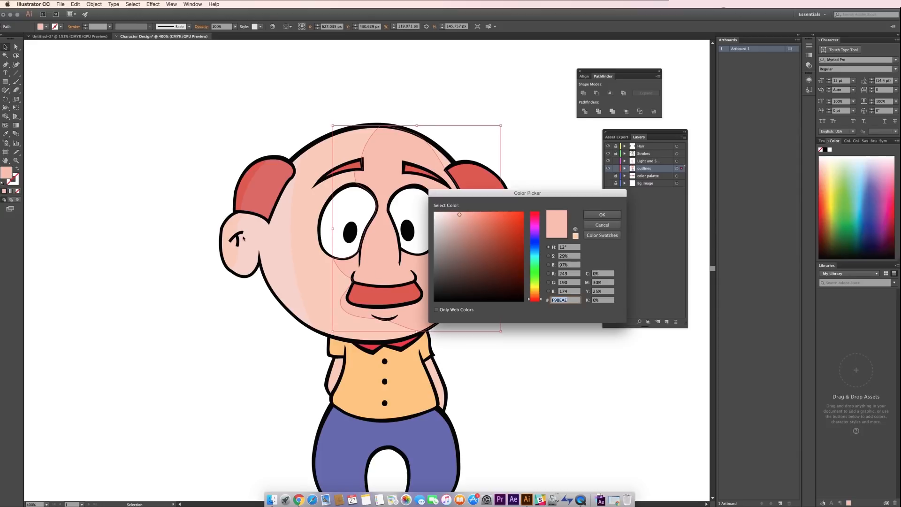
{"action": "left_click", "coordinate": [463, 216]}
{"action": "key", "text": "Return"}
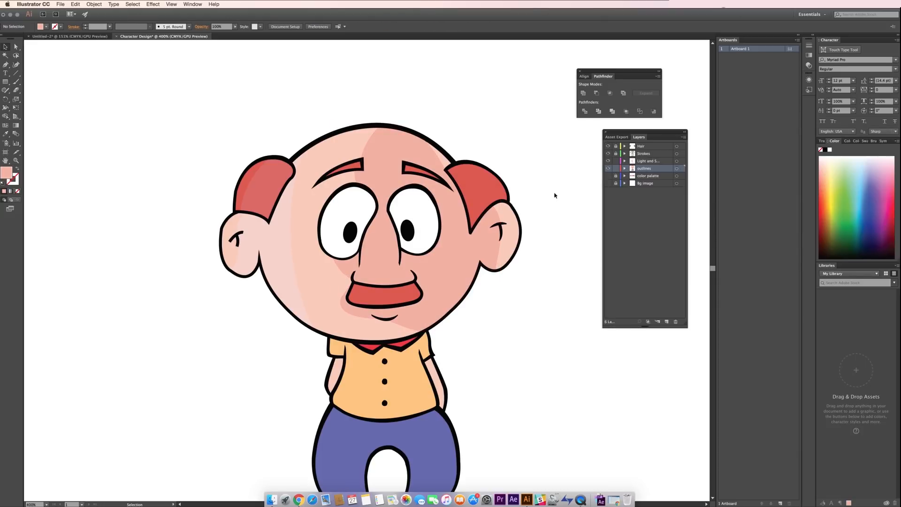
Step: Resample the face's skin color for the shadow and set its fill to the darker pink F9B9A7
{"action": "left_click_drag", "start_coordinate": [160, 110], "coordinate": [268, 51]}
{"action": "left_click", "coordinate": [464, 250]}
{"action": "key", "text": "i"}
{"action": "left_click", "coordinate": [448, 256]}
{"action": "key", "text": "v"}
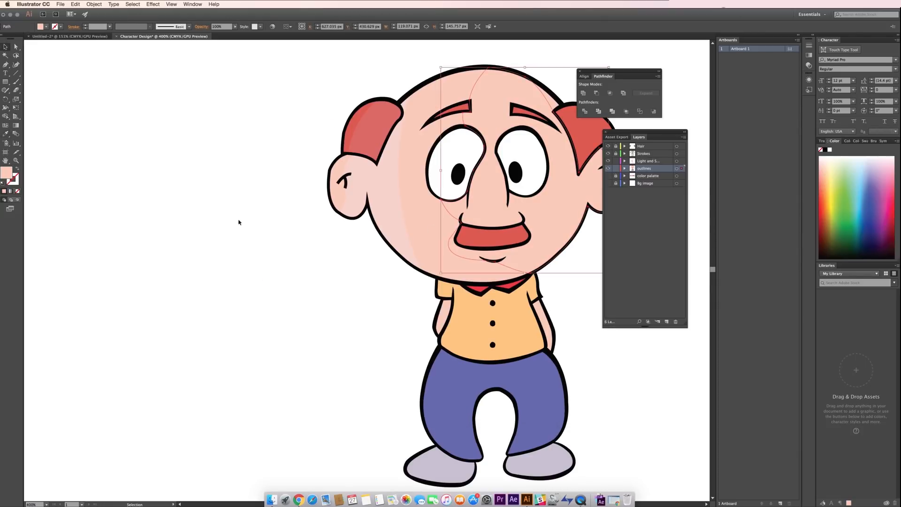
{"action": "double_click", "coordinate": [6, 173]}
{"action": "left_click", "coordinate": [463, 214]}
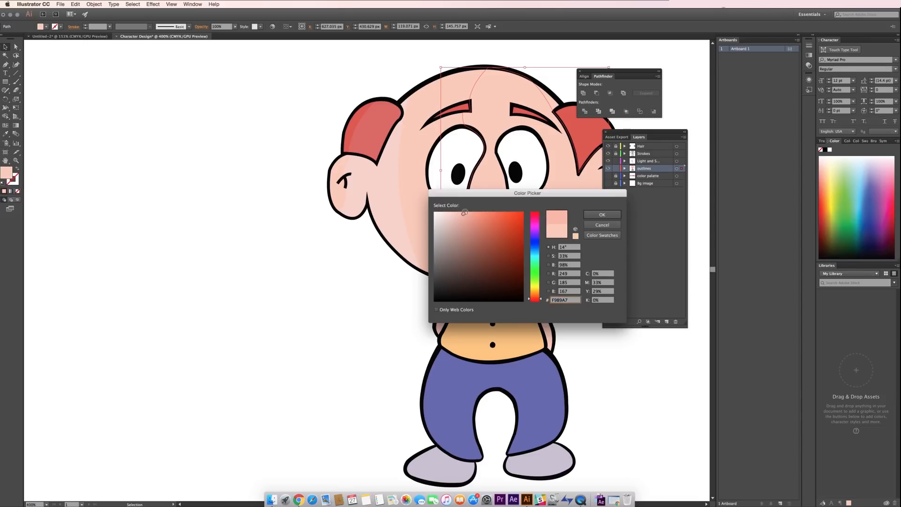
{"action": "key", "text": "Return"}
{"action": "scroll", "coordinate": [274, 305], "scroll_direction": "right", "scroll_amount": 5}
Step: Adjust the face shadow's anchor points and curve around the moustache and below the mouth
{"action": "key", "text": "a"}
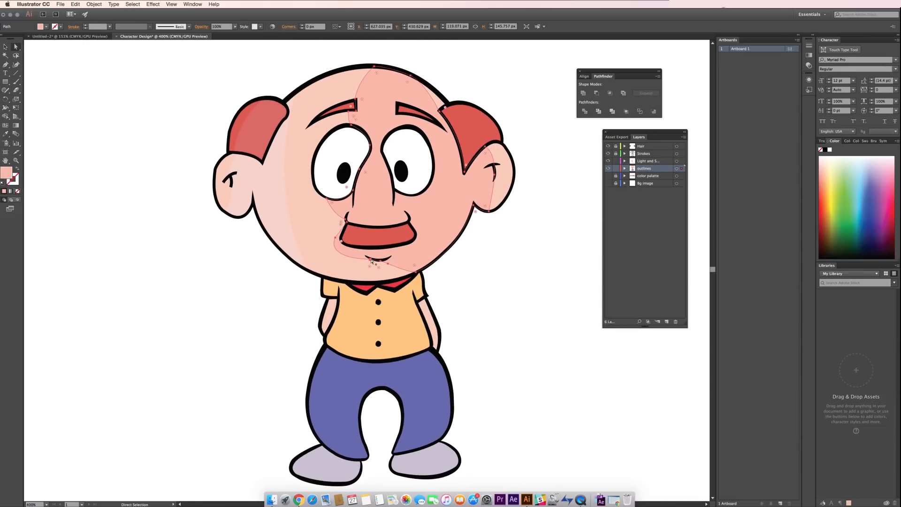
{"action": "left_click", "coordinate": [371, 260]}
{"action": "left_click", "coordinate": [335, 237]}
{"action": "left_click_drag", "start_coordinate": [341, 242], "coordinate": [362, 253]}
{"action": "left_click", "coordinate": [245, 324]}
{"action": "left_click_drag", "start_coordinate": [497, 326], "coordinate": [452, 360]}
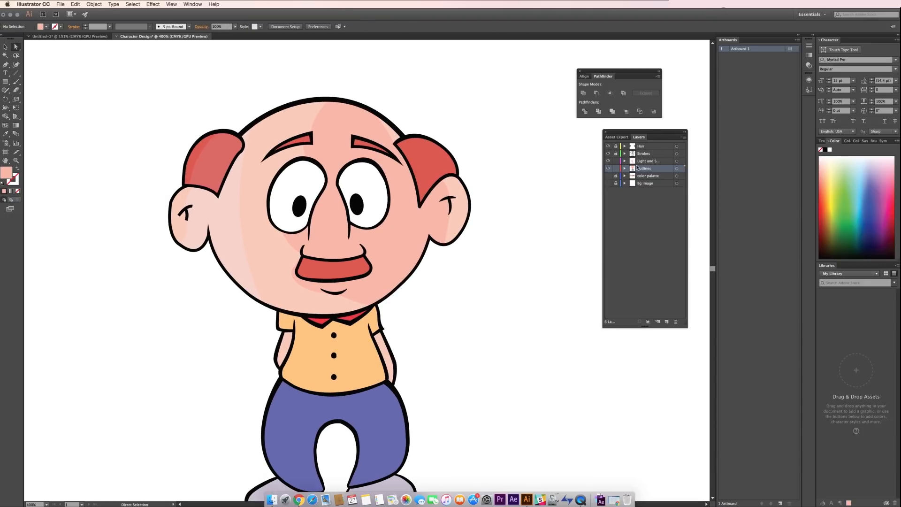
Step: Unlock the Hair layer and trace a closed shadow shape over the inner part of the right hair tuft
{"action": "left_click", "coordinate": [668, 146]}
{"action": "left_click", "coordinate": [615, 146]}
{"action": "key", "text": "p"}
{"action": "left_click", "coordinate": [395, 143]}
{"action": "left_click", "coordinate": [413, 135]}
{"action": "left_click", "coordinate": [444, 148]}
{"action": "left_click", "coordinate": [443, 175]}
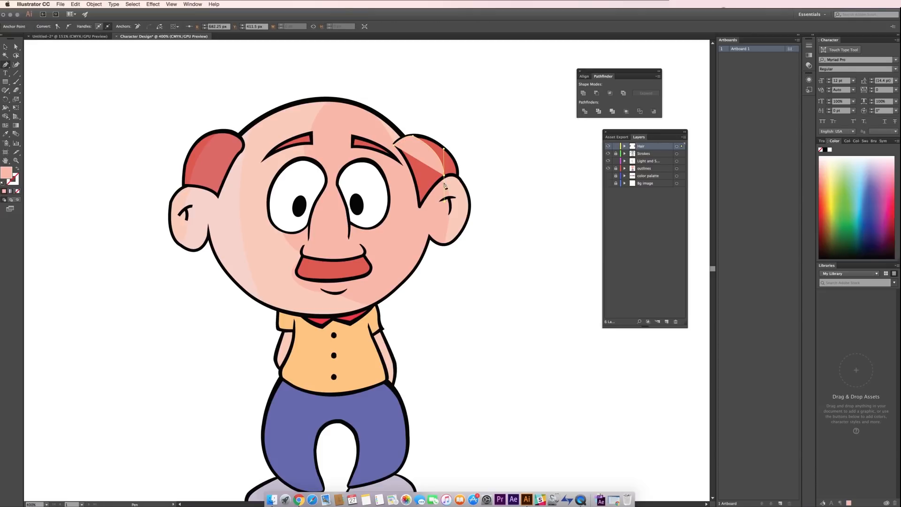
{"action": "left_click", "coordinate": [420, 201]}
{"action": "left_click_drag", "start_coordinate": [395, 144], "coordinate": [367, 130]}
Step: Fill the right hair shadow with a darker red based on the sampled hair color
{"action": "key", "text": "i"}
{"action": "left_click", "coordinate": [281, 161]}
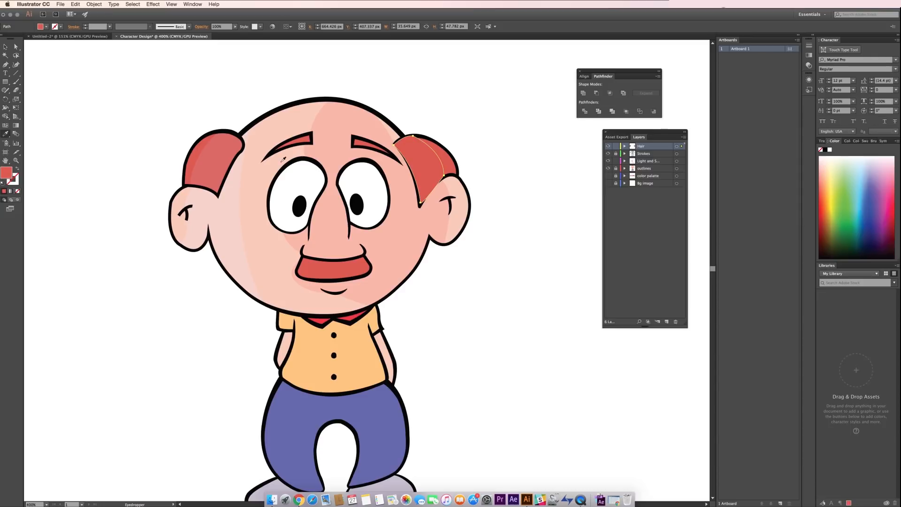
{"action": "key", "text": "v"}
{"action": "double_click", "coordinate": [6, 173]}
{"action": "left_click", "coordinate": [498, 225]}
{"action": "left_click", "coordinate": [602, 216]}
{"action": "left_click", "coordinate": [533, 236]}
{"action": "left_click", "coordinate": [425, 161]}
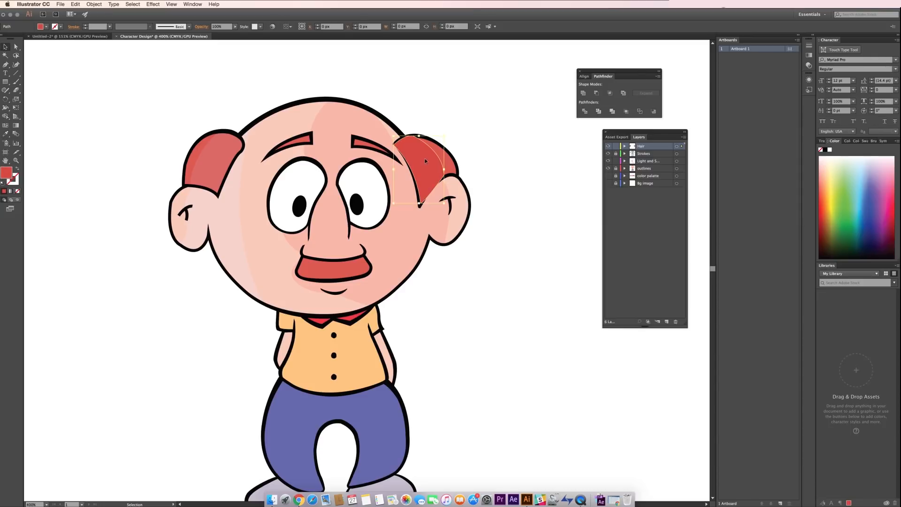
{"action": "left_click", "coordinate": [511, 206]}
{"action": "left_click_drag", "start_coordinate": [493, 218], "coordinate": [517, 180]}
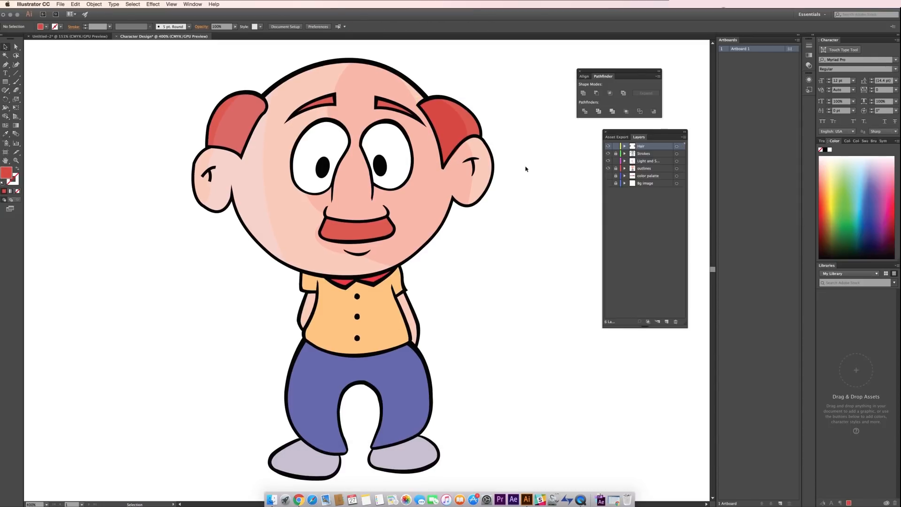
Step: Lock the light and shadow layer and unlock the Strokes layer
{"action": "left_click", "coordinate": [242, 184]}
{"action": "left_click", "coordinate": [615, 161]}
{"action": "left_click", "coordinate": [609, 153]}
{"action": "left_click", "coordinate": [608, 154]}
{"action": "left_click", "coordinate": [616, 154]}
Step: Reshape the inner line of the left ear by moving its anchor points, and lock the Strokes layer again
{"action": "left_click", "coordinate": [212, 172]}
{"action": "key", "text": "a"}
{"action": "key", "text": "super+equal"}
{"action": "key", "text": "super+equal"}
{"action": "mouse_move", "coordinate": [252, 234]}
{"action": "left_mouse_down"}
{"action": "mouse_move", "coordinate": [295, 282]}
{"action": "mouse_move", "coordinate": [454, 388]}
{"action": "left_mouse_up"}
{"action": "left_click", "coordinate": [257, 239]}
{"action": "mouse_move", "coordinate": [257, 239]}
{"action": "left_mouse_down"}
{"action": "mouse_move", "coordinate": [271, 210]}
{"action": "mouse_move", "coordinate": [247, 232]}
{"action": "mouse_move", "coordinate": [258, 211]}
{"action": "left_mouse_up"}
{"action": "left_click", "coordinate": [270, 214]}
{"action": "left_click", "coordinate": [292, 358]}
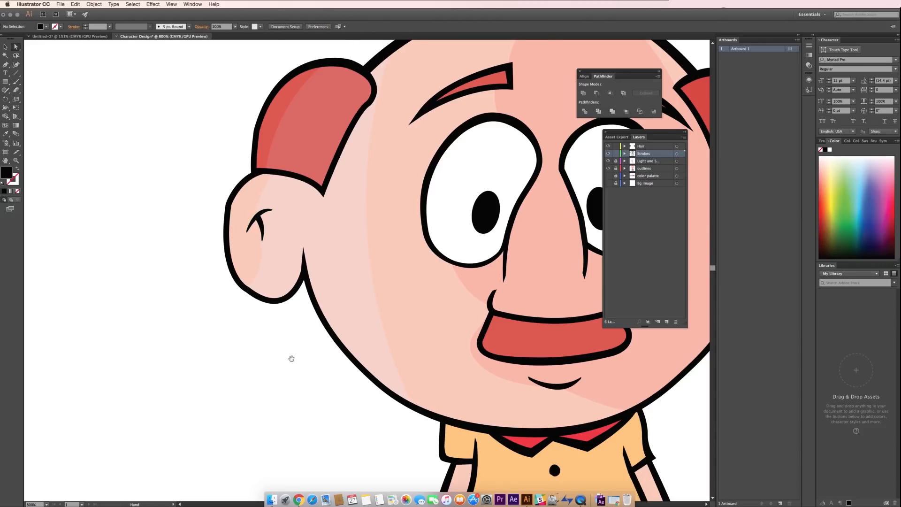
{"action": "left_click_drag", "start_coordinate": [291, 358], "coordinate": [155, 281]}
{"action": "left_click", "coordinate": [615, 153]}
{"action": "key", "text": "super+minus"}
Step: Unlock the light and shadow layer and trace a closed shadow shape over the right part of the moustache
{"action": "key", "text": "p"}
{"action": "left_click", "coordinate": [618, 161]}
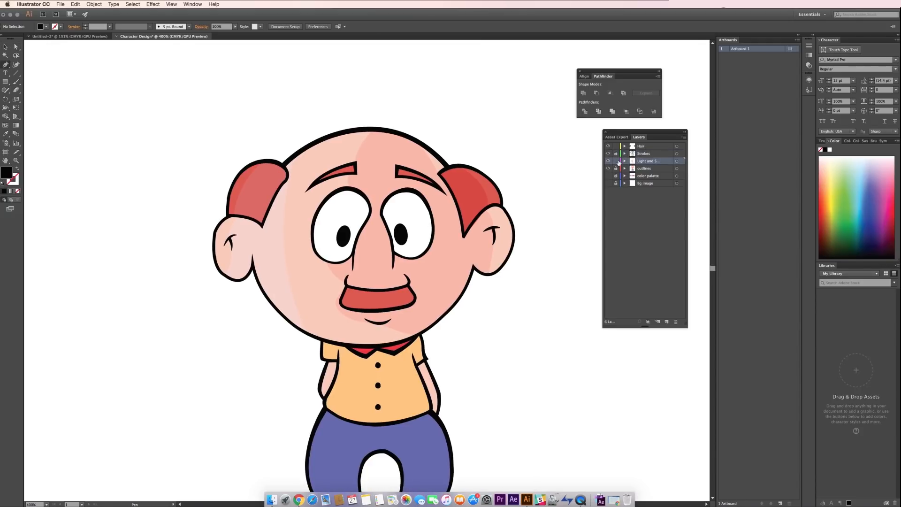
{"action": "left_click", "coordinate": [346, 285]}
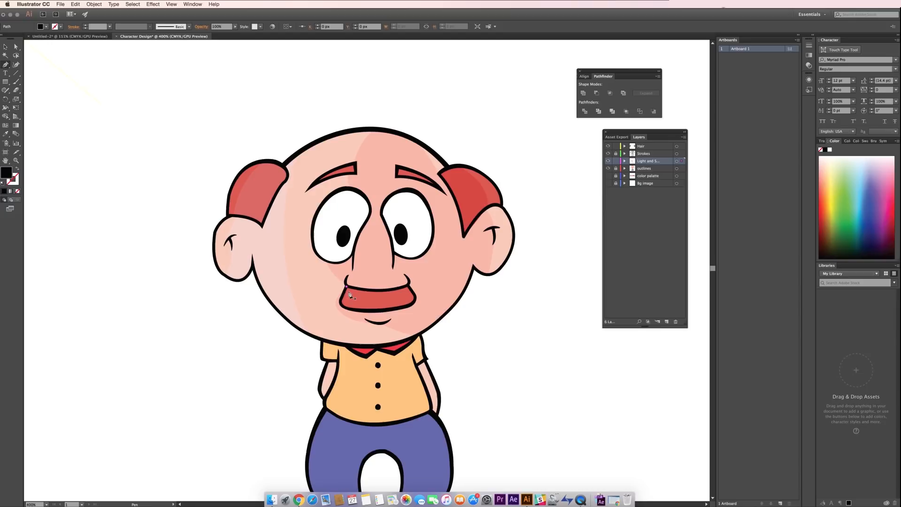
{"action": "left_click_drag", "start_coordinate": [383, 310], "coordinate": [405, 283]}
{"action": "key", "text": "shift+x"}
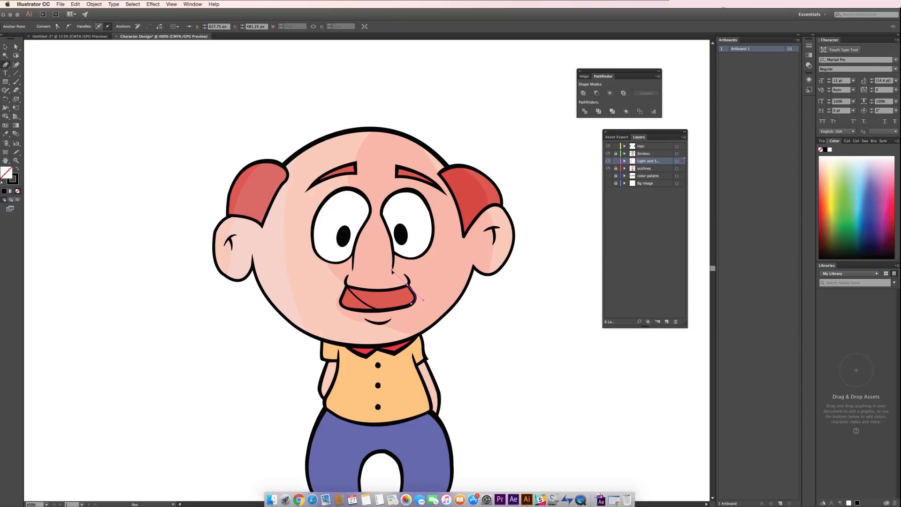
{"action": "key", "text": "v"}
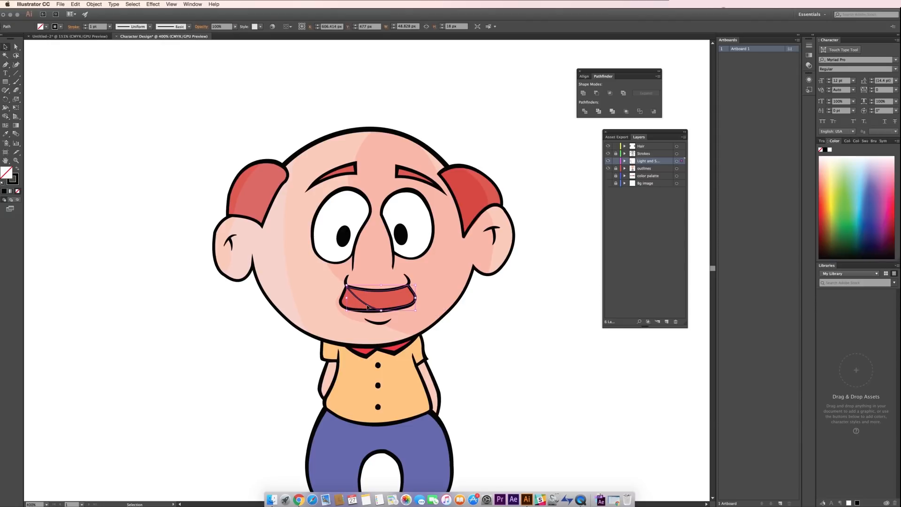
Step: Fill the moustache shadow with the dark red sampled from the right hair shadow
{"action": "key", "text": "i"}
{"action": "left_click", "coordinate": [474, 193]}
{"action": "key", "text": "v"}
{"action": "left_click", "coordinate": [508, 341]}
Step: Trace a closed shadow shape over the right eye with the Pen tool, following the eye's outline
{"action": "key", "text": "p"}
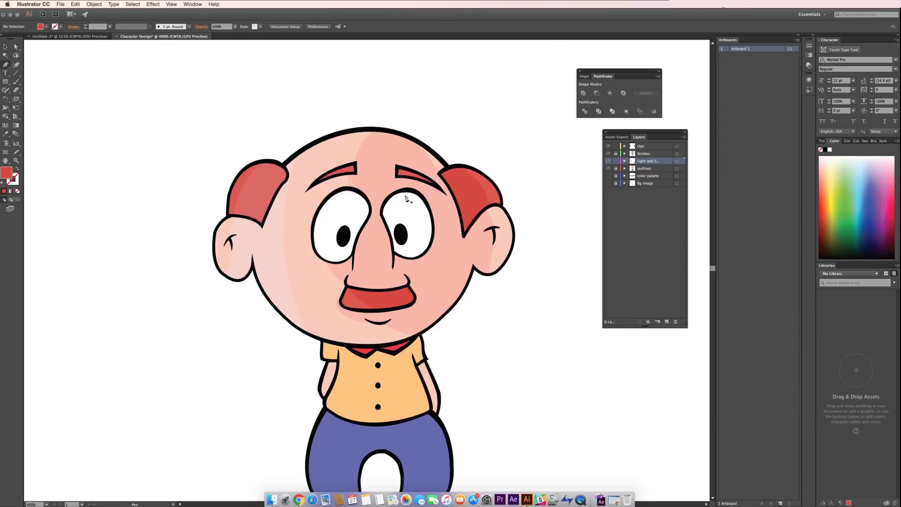
{"action": "left_click", "coordinate": [394, 196]}
{"action": "left_click_drag", "start_coordinate": [431, 239], "coordinate": [436, 286]}
{"action": "left_click_drag", "start_coordinate": [404, 257], "coordinate": [417, 261]}
{"action": "left_click", "coordinate": [403, 257]}
{"action": "left_click", "coordinate": [393, 252]}
{"action": "left_click_drag", "start_coordinate": [388, 228], "coordinate": [403, 193]}
{"action": "left_click", "coordinate": [381, 215]}
Step: Fill the right eye's shadow with a light grey based on the sampled eye white
{"action": "key", "text": "i"}
{"action": "left_click", "coordinate": [341, 218]}
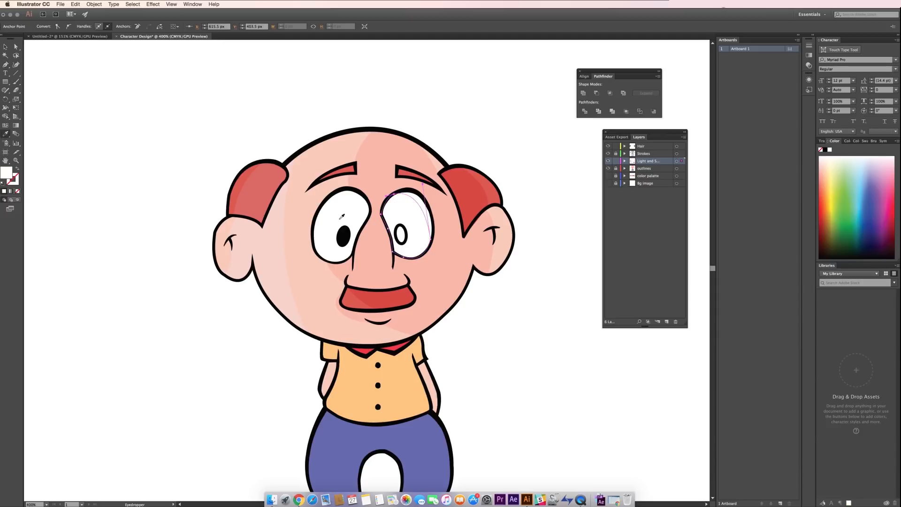
{"action": "key", "text": "v"}
{"action": "double_click", "coordinate": [6, 173]}
{"action": "left_click", "coordinate": [435, 218]}
{"action": "left_click", "coordinate": [602, 215]}
{"action": "left_click", "coordinate": [507, 296]}
{"action": "left_click", "coordinate": [417, 232]}
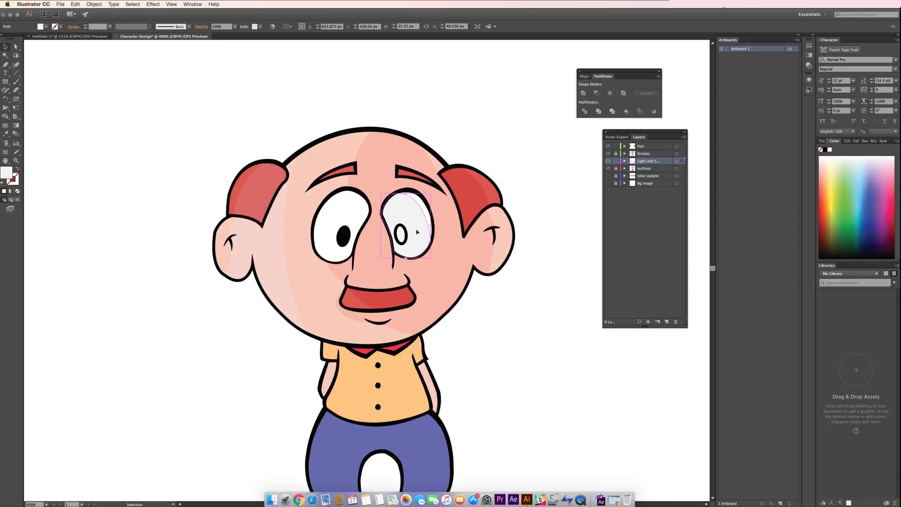
Step: Move the right eye's shadow to the outlines layer in the same place and send it behind the pupil
{"action": "key", "text": "super+x"}
{"action": "left_click", "coordinate": [644, 169]}
{"action": "left_click", "coordinate": [615, 168]}
{"action": "key", "text": "super+f"}
{"action": "key", "text": "super+bracketleft"}
{"action": "key", "text": "super+shift+a"}
Step: Lock the outlines layer, make the light and shadow layer active, and set no fill with a 020202 black stroke
{"action": "left_click", "coordinate": [615, 168]}
{"action": "left_click", "coordinate": [648, 161]}
{"action": "key", "text": "shift+x"}
{"action": "double_click", "coordinate": [14, 180]}
{"action": "left_click", "coordinate": [438, 303]}
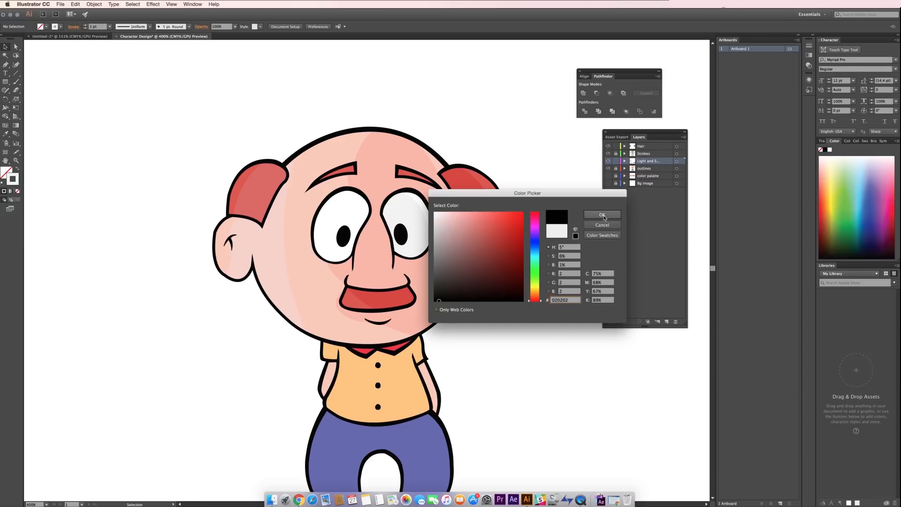
{"action": "left_click", "coordinate": [602, 214]}
Step: Trace a closed shadow shape along the left eye's inner side and fill it with the right eye's sampled grey
{"action": "key", "text": "p"}
{"action": "left_click", "coordinate": [348, 186]}
{"action": "left_click_drag", "start_coordinate": [343, 257], "coordinate": [370, 215]}
{"action": "left_click_drag", "start_coordinate": [338, 183], "coordinate": [339, 184]}
{"action": "left_click", "coordinate": [341, 191]}
{"action": "key", "text": "i"}
{"action": "left_click", "coordinate": [411, 204]}
{"action": "key", "text": "v"}
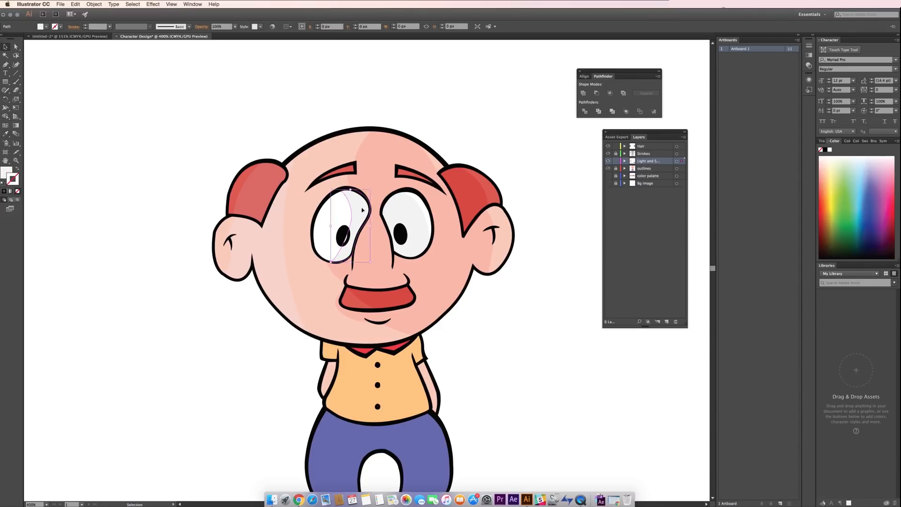
Step: Move the left eye's shadow to the unlocked outlines layer, keeping its position
{"action": "key", "text": "super+x"}
{"action": "left_click", "coordinate": [615, 168]}
{"action": "left_click", "coordinate": [647, 170]}
{"action": "key", "text": "super+f"}
{"action": "left_click", "coordinate": [553, 307]}
Step: Lock the outlines layer and trace the body highlight's outer edge from the left shoulder down the arm and leg to the shoe
{"action": "scroll", "coordinate": [303, 234], "scroll_direction": "down", "scroll_amount": 5}
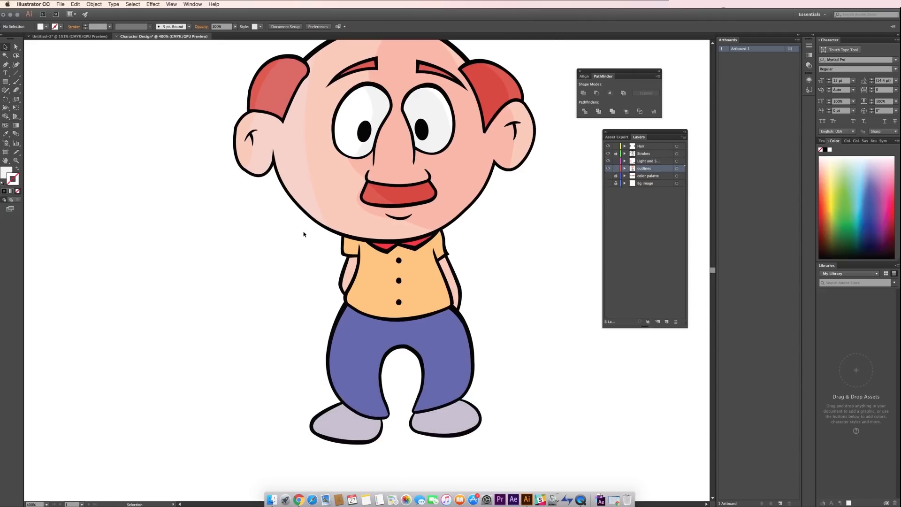
{"action": "scroll", "coordinate": [334, 243], "scroll_direction": "right", "scroll_amount": 2}
{"action": "scroll", "coordinate": [334, 244], "scroll_direction": "down", "scroll_amount": 2}
{"action": "left_click", "coordinate": [615, 168]}
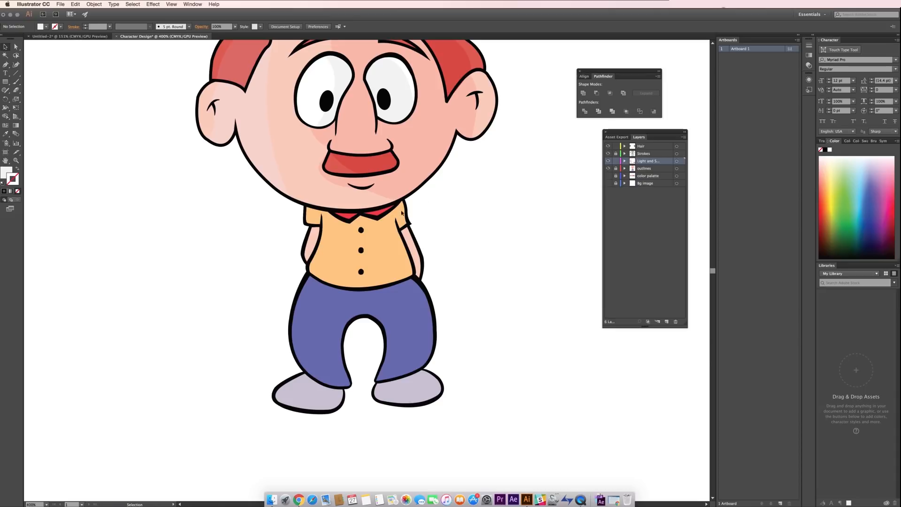
{"action": "key", "text": "p"}
{"action": "left_click", "coordinate": [310, 206]}
{"action": "left_click", "coordinate": [309, 228]}
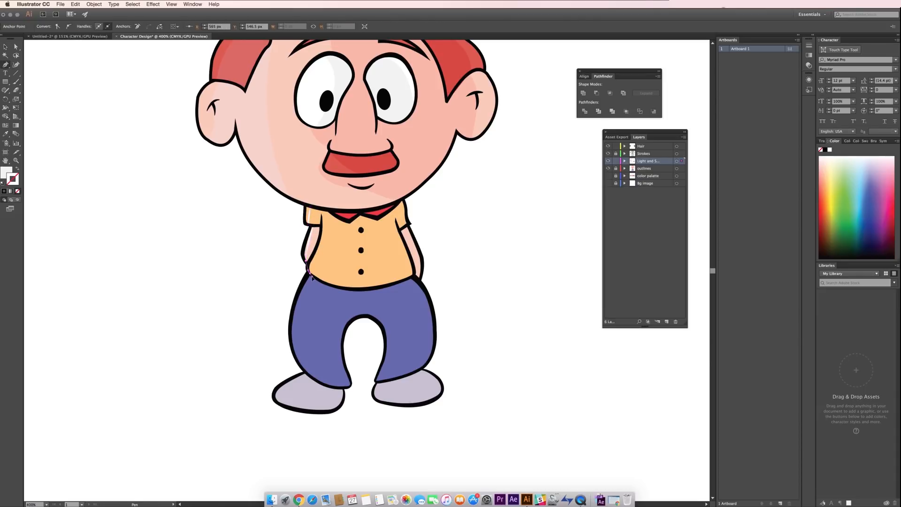
{"action": "left_click", "coordinate": [18, 167]}
{"action": "mouse_move", "coordinate": [308, 375]}
{"action": "left_mouse_down"}
{"action": "mouse_move", "coordinate": [317, 400]}
{"action": "mouse_move", "coordinate": [289, 417]}
{"action": "mouse_move", "coordinate": [344, 413]}
{"action": "left_mouse_up"}
{"action": "left_click", "coordinate": [308, 374]}
Step: Trace the highlight's inner edge back up through the trousers and shirt, and close it at the left shoulder
{"action": "left_click_drag", "start_coordinate": [323, 283], "coordinate": [343, 235]}
{"action": "left_click_drag", "start_coordinate": [319, 266], "coordinate": [320, 254]}
{"action": "left_click_drag", "start_coordinate": [324, 211], "coordinate": [320, 190]}
{"action": "left_click", "coordinate": [310, 207]}
{"action": "key", "text": "super+shift+a"}
Step: Fill the body highlight with white without a stroke and set its opacity to 10%
{"action": "key", "text": "v"}
{"action": "left_click", "coordinate": [316, 320]}
{"action": "key", "text": "shift+x"}
{"action": "left_click", "coordinate": [121, 225]}
{"action": "left_click", "coordinate": [310, 324]}
{"action": "double_click", "coordinate": [220, 27]}
{"action": "type", "text": "10"}
{"action": "key", "text": "Return"}
{"action": "left_click", "coordinate": [419, 383]}
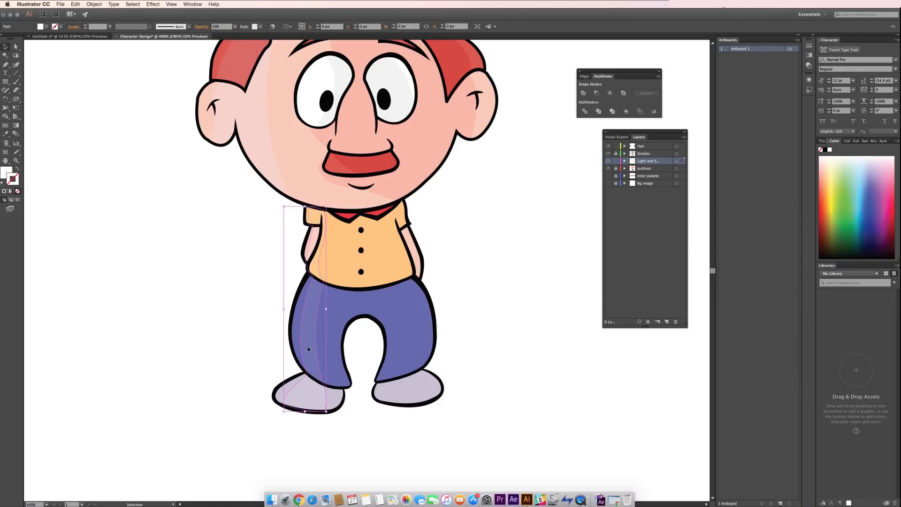
Step: Trace the body shadow's outer edge from the right shoulder down the arm and trouser leg to the right shoe
{"action": "key", "text": "a"}
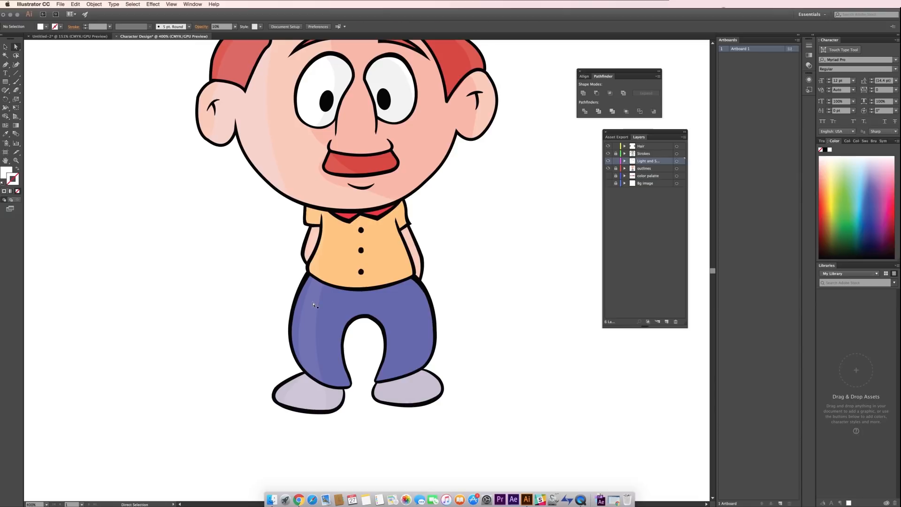
{"action": "key", "text": "p"}
{"action": "left_click", "coordinate": [402, 200]}
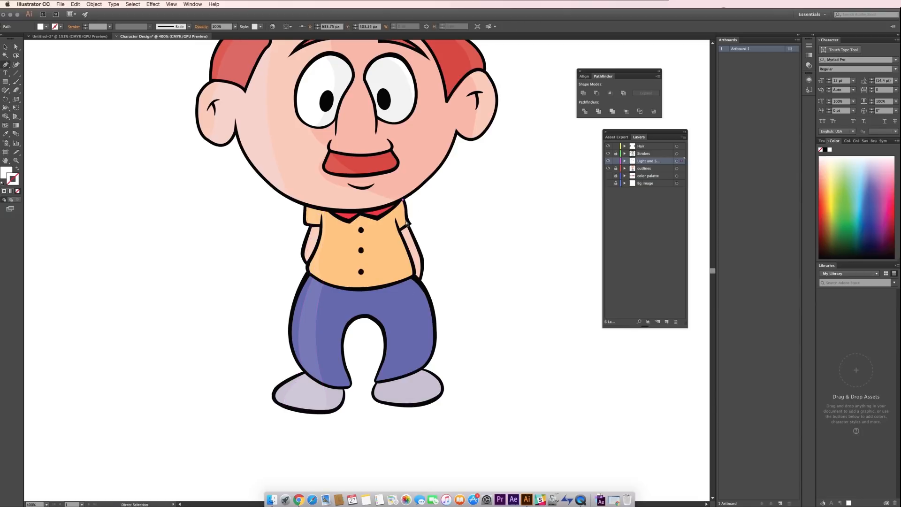
{"action": "left_click", "coordinate": [406, 228]}
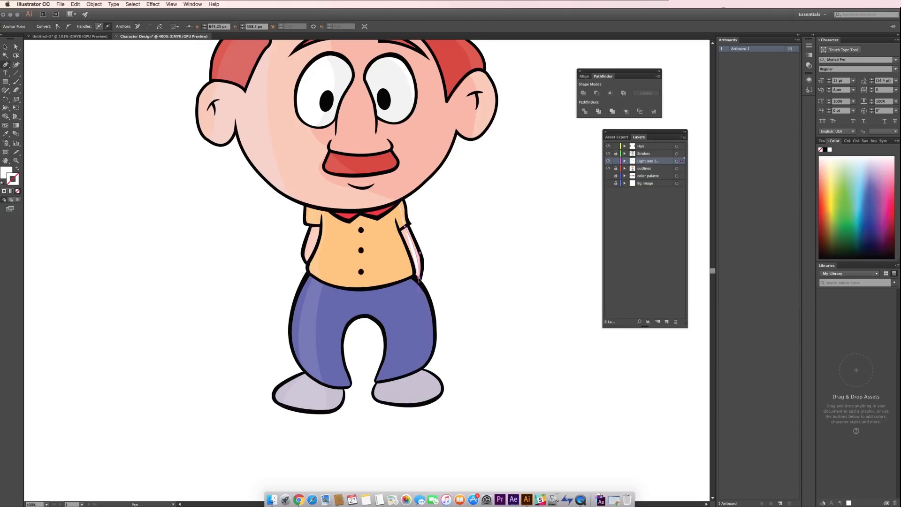
{"action": "left_click", "coordinate": [409, 280]}
{"action": "left_click_drag", "start_coordinate": [421, 368], "coordinate": [423, 410]}
{"action": "left_click", "coordinate": [421, 369]}
{"action": "left_click", "coordinate": [433, 398]}
Step: Continue the body shadow along the shoe's sole, back up the leg and shirt, and close it around the collar
{"action": "left_click", "coordinate": [408, 405]}
{"action": "left_click", "coordinate": [385, 402]}
{"action": "left_click_drag", "start_coordinate": [394, 379], "coordinate": [404, 372]}
{"action": "left_click", "coordinate": [393, 284]}
{"action": "left_click_drag", "start_coordinate": [378, 218], "coordinate": [365, 193]}
{"action": "left_click", "coordinate": [371, 214]}
{"action": "left_click", "coordinate": [357, 212]}
{"action": "left_click", "coordinate": [398, 200]}
Step: Fill the body shadow shape with black
{"action": "key", "text": "v"}
{"action": "double_click", "coordinate": [7, 173]}
{"action": "left_click", "coordinate": [445, 301]}
{"action": "left_click", "coordinate": [603, 214]}
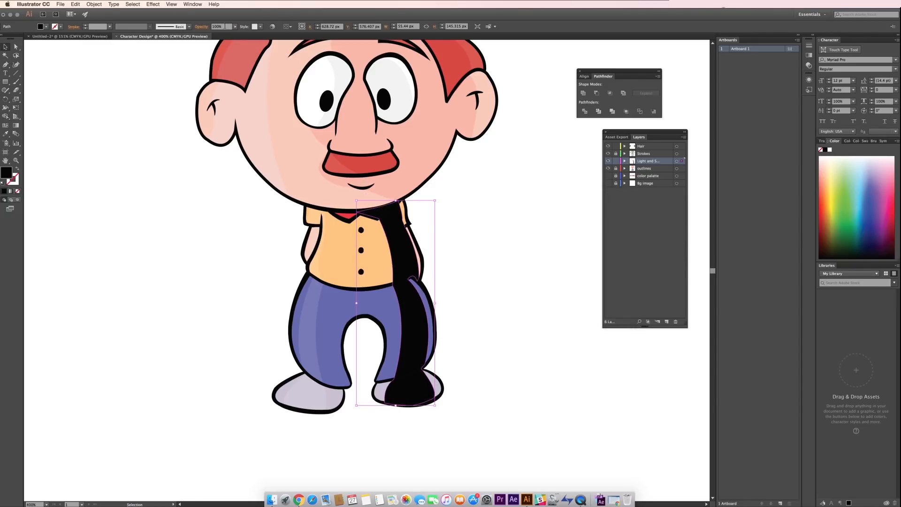
Step: Set the body shadow's opacity to 10% and deselect it
{"action": "type", "text": "10"}
{"action": "left_click", "coordinate": [149, 188]}
{"action": "left_click_drag", "start_coordinate": [206, 246], "coordinate": [250, 317]}
{"action": "key", "text": "super+minus"}
{"action": "key", "text": "super+minus"}
{"action": "key", "text": "super+minus"}
Step: Switch to the Char document with the five turnaround poses and add a new layer above the Character layer
{"action": "left_click_drag", "start_coordinate": [567, 280], "coordinate": [409, 260]}
{"action": "left_click", "coordinate": [608, 184]}
{"action": "left_click_drag", "start_coordinate": [550, 266], "coordinate": [446, 256]}
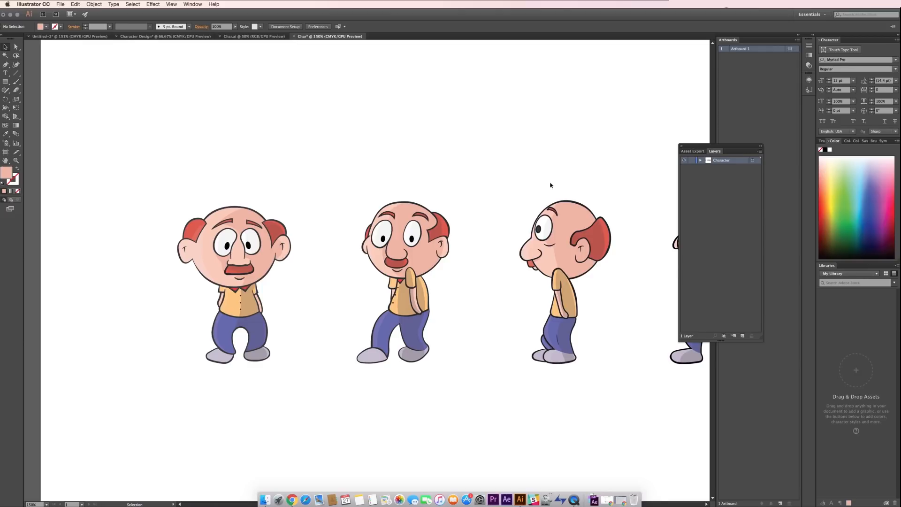
{"action": "left_click_drag", "start_coordinate": [551, 186], "coordinate": [526, 177]}
{"action": "left_click_drag", "start_coordinate": [527, 114], "coordinate": [530, 157]}
{"action": "key", "text": "super+minus"}
{"action": "key", "text": "super+minus"}
{"action": "left_click_drag", "start_coordinate": [472, 139], "coordinate": [443, 113]}
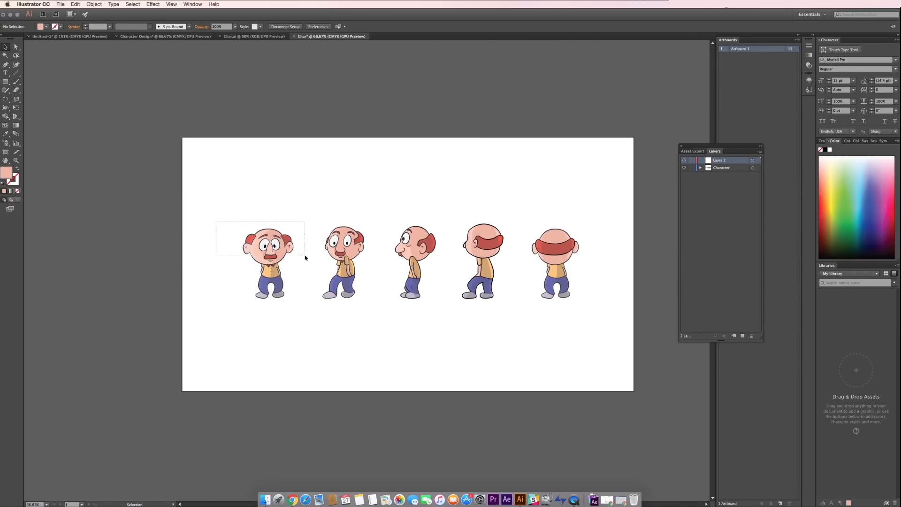
Step: Paste a copy of the front-view character's head onto Layer 2 and lock the Character layer
{"action": "left_click_drag", "start_coordinate": [305, 257], "coordinate": [305, 261]}
{"action": "left_click_drag", "start_coordinate": [303, 218], "coordinate": [218, 264]}
{"action": "key", "text": "super+x"}
{"action": "key", "text": "super+z"}
{"action": "left_click", "coordinate": [691, 168]}
{"action": "left_click", "coordinate": [721, 160]}
{"action": "key", "text": "super+v"}
Step: Hide the Character layer and delete the face shadow and leftover shapes from the copied head
{"action": "left_click_drag", "start_coordinate": [376, 280], "coordinate": [329, 397]}
{"action": "key", "text": "super+plus"}
{"action": "key", "text": "super+plus"}
{"action": "key", "text": "super+plus"}
{"action": "left_click", "coordinate": [684, 167]}
{"action": "left_click_drag", "start_coordinate": [527, 240], "coordinate": [531, 273]}
{"action": "left_click", "coordinate": [543, 239]}
{"action": "key", "text": "super+plus"}
{"action": "key", "text": "super+plus"}
{"action": "left_click_drag", "start_coordinate": [420, 289], "coordinate": [348, 303]}
{"action": "left_click", "coordinate": [344, 290]}
{"action": "key", "text": "Delete"}
{"action": "left_click", "coordinate": [298, 260]}
{"action": "key", "text": "Delete"}
Step: Select the whole moustache with its outlines and shading and nudge it up and slightly left, closer to the nose
{"action": "left_click", "coordinate": [337, 275]}
{"action": "left_click", "coordinate": [320, 264], "text": "shift"}
{"action": "left_click", "coordinate": [302, 254], "text": "shift"}
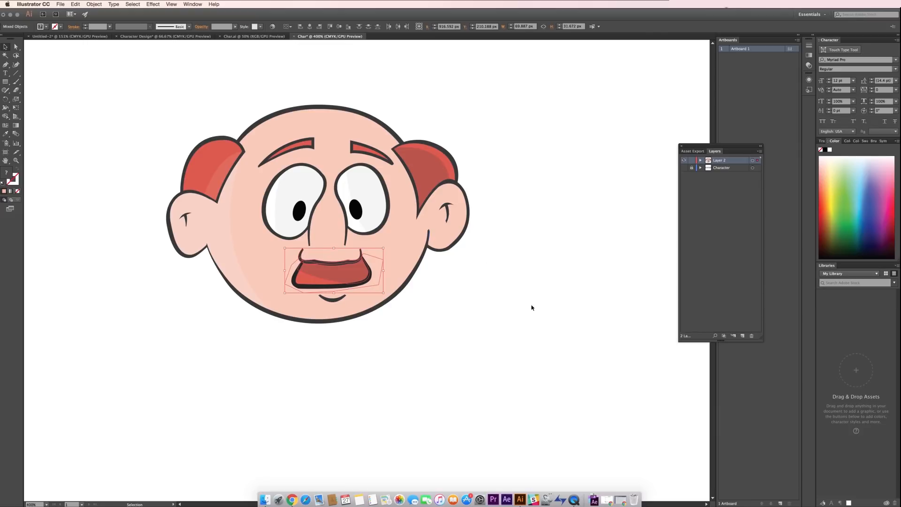
{"action": "left_click", "coordinate": [383, 339]}
{"action": "key", "text": "super+a"}
{"action": "key", "text": "super+z"}
{"action": "key", "text": "super+z"}
{"action": "key", "text": "Up"}
{"action": "key", "text": "Up"}
{"action": "key", "text": "Up"}
{"action": "key", "text": "Left"}
{"action": "key", "text": "Left"}
{"action": "key", "text": "Up"}
{"action": "key", "text": "Up"}
{"action": "key", "text": "Left"}
{"action": "key", "text": "Up"}
{"action": "key", "text": "Down"}
{"action": "left_click", "coordinate": [467, 350]}
Step: Shorten the right nose line by nudging its lower end anchor points upward
{"action": "left_click", "coordinate": [348, 224]}
{"action": "left_click", "coordinate": [345, 245]}
{"action": "key", "text": "super+equal"}
{"action": "key", "text": "super+equal"}
{"action": "key", "text": "super+equal"}
{"action": "left_click_drag", "start_coordinate": [311, 241], "coordinate": [371, 293]}
{"action": "key", "text": "a"}
{"action": "left_click", "coordinate": [357, 249]}
{"action": "key", "text": "Up"}
{"action": "key", "text": "Up"}
{"action": "key", "text": "Up"}
{"action": "key", "text": "Up"}
{"action": "key", "text": "Up"}
{"action": "key", "text": "Up"}
{"action": "key", "text": "Up"}
{"action": "key", "text": "Up"}
Step: Raise the lower end of the left nose line to match the right one and adjust its curve handle
{"action": "left_click", "coordinate": [251, 250]}
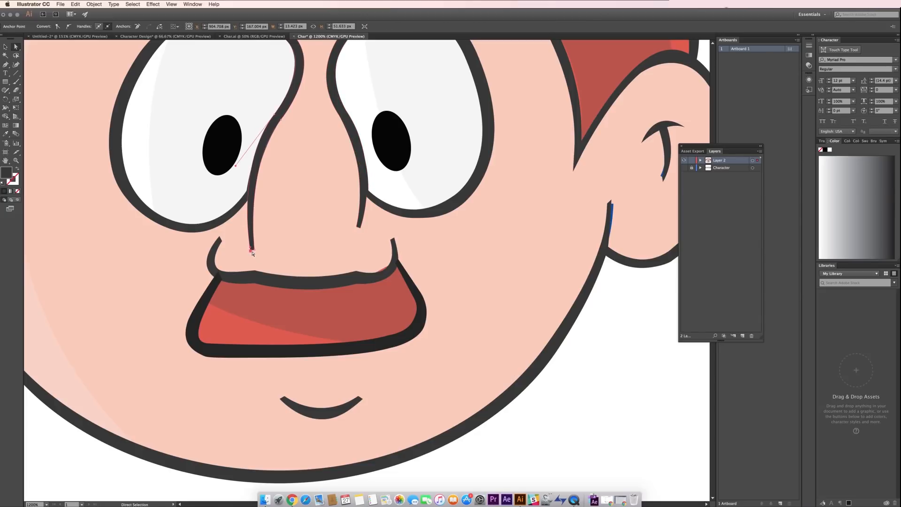
{"action": "key", "text": "Up"}
{"action": "key", "text": "Up"}
{"action": "key", "text": "Up"}
{"action": "key", "text": "Up"}
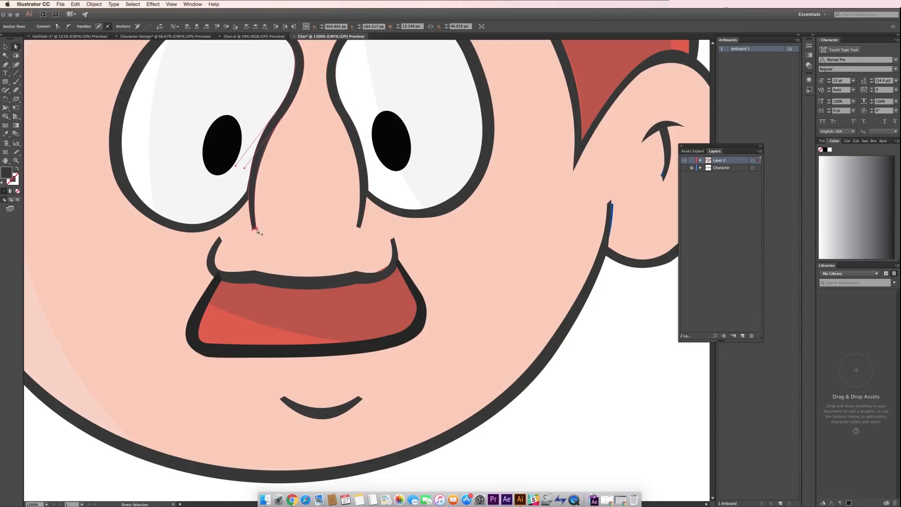
{"action": "left_click", "coordinate": [251, 177]}
{"action": "left_click", "coordinate": [251, 176]}
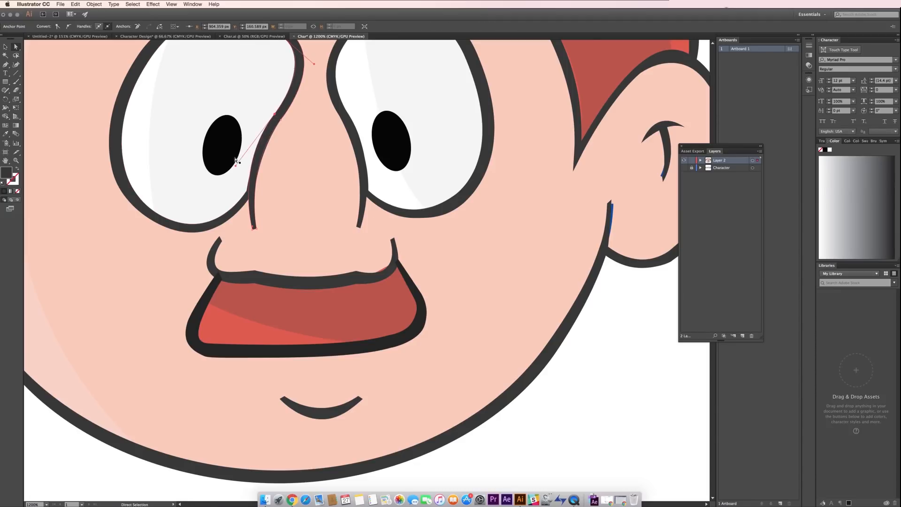
{"action": "left_click_drag", "start_coordinate": [233, 174], "coordinate": [232, 174]}
Step: Move the small lip line above the chin slightly downward to make room for an open mouth
{"action": "left_click", "coordinate": [598, 333]}
{"action": "left_click_drag", "start_coordinate": [598, 334], "coordinate": [617, 289]}
{"action": "key", "text": "v"}
{"action": "left_click", "coordinate": [336, 312]}
{"action": "left_click", "coordinate": [666, 198]}
{"action": "left_click", "coordinate": [4, 66]}
{"action": "key", "text": "v"}
{"action": "left_click_drag", "start_coordinate": [345, 372], "coordinate": [346, 385]}
{"action": "left_click", "coordinate": [629, 430]}
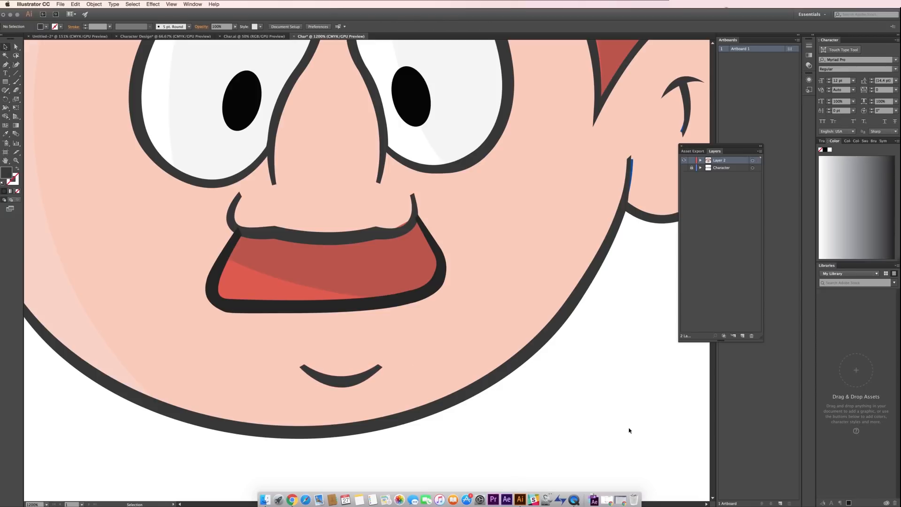
Step: Draw a deep curved mouth path between the moustache's lower corners and move the lip line just below it
{"action": "left_click", "coordinate": [226, 307]}
{"action": "left_click_drag", "start_coordinate": [415, 299], "coordinate": [493, 146]}
{"action": "key", "text": "v"}
{"action": "left_click_drag", "start_coordinate": [344, 382], "coordinate": [335, 393]}
{"action": "left_click", "coordinate": [343, 464]}
Step: Give the mouth path no fill and a stroke in the moustache outline's dark color
{"action": "left_click", "coordinate": [319, 340]}
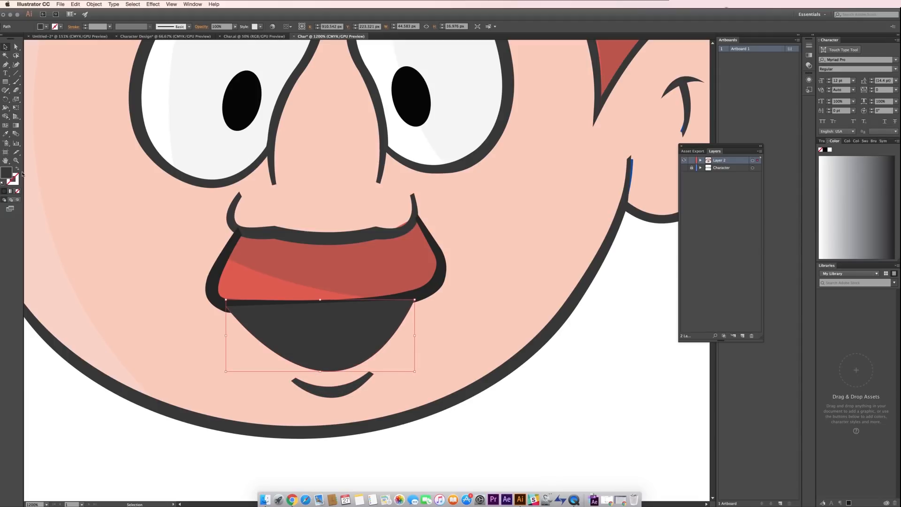
{"action": "left_click", "coordinate": [21, 172]}
{"action": "key", "text": "o"}
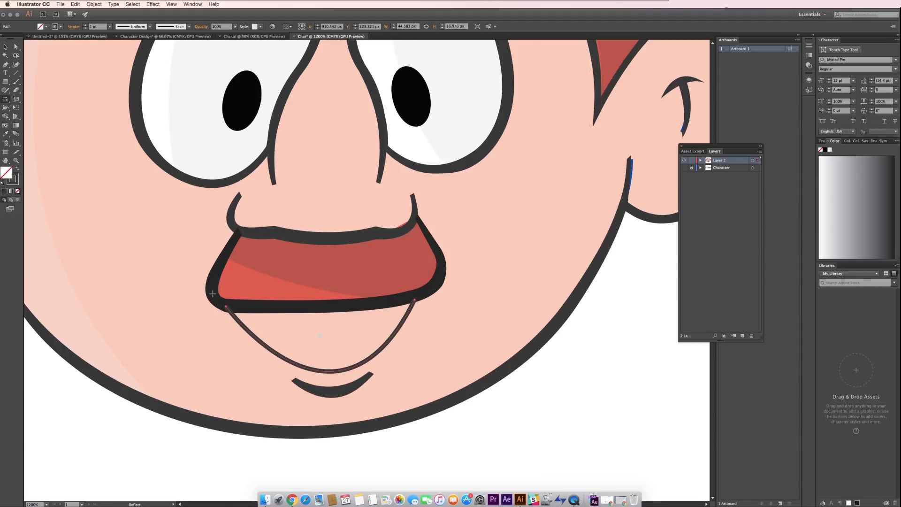
{"action": "key", "text": "i"}
{"action": "left_click", "coordinate": [212, 293]}
{"action": "key", "text": "v"}
{"action": "left_click", "coordinate": [18, 170]}
{"action": "left_click", "coordinate": [282, 462]}
Step: Close the mouth path with a segment along the moustache's lower edge
{"action": "left_click", "coordinate": [343, 371]}
{"action": "key", "text": "p"}
{"action": "left_click", "coordinate": [414, 300]}
{"action": "left_click", "coordinate": [226, 307]}
{"action": "key", "text": "v"}
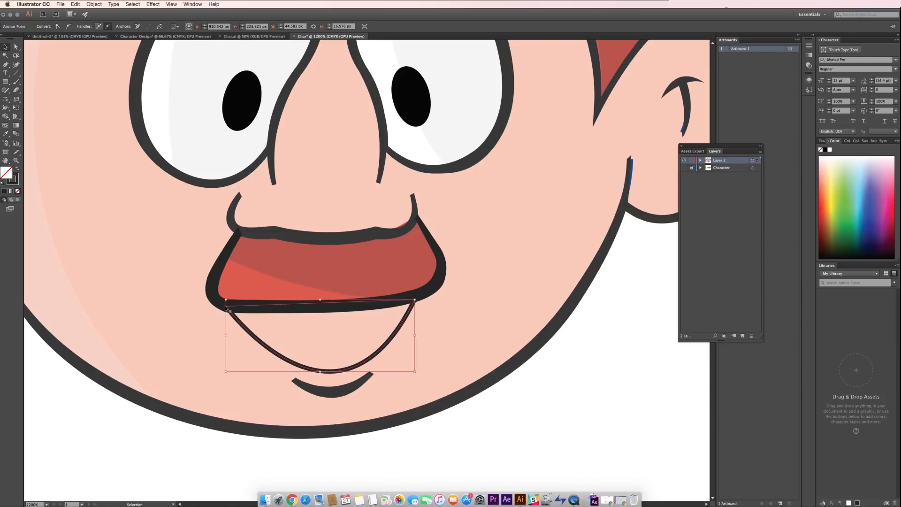
{"action": "left_click", "coordinate": [585, 405]}
{"action": "left_click", "coordinate": [339, 373]}
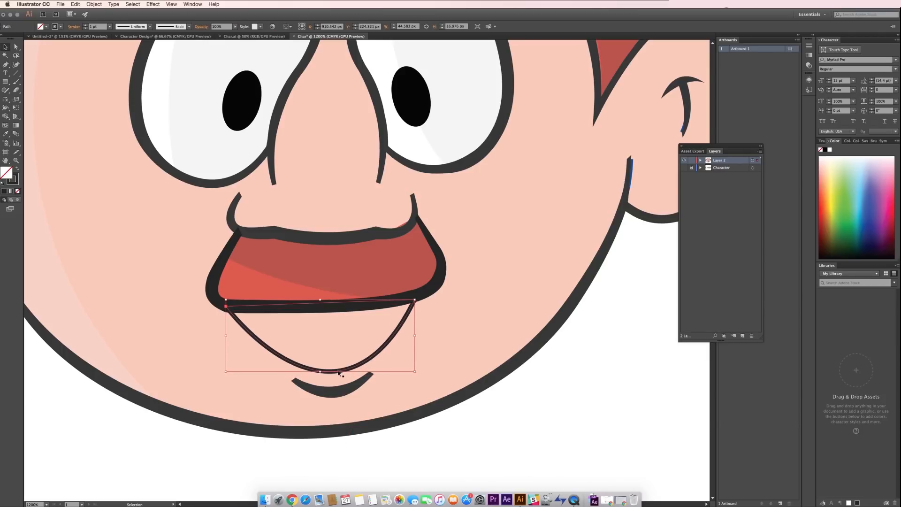
Step: Draw a closed upper teeth shape inside the mouth, with a curved lower edge beneath the moustache
{"action": "left_click", "coordinate": [490, 411]}
{"action": "left_click", "coordinate": [232, 311]}
{"action": "left_click", "coordinate": [411, 303]}
{"action": "left_click", "coordinate": [399, 324]}
{"action": "mouse_move", "coordinate": [247, 330]}
{"action": "left_mouse_down"}
{"action": "mouse_move", "coordinate": [203, 307]}
{"action": "mouse_move", "coordinate": [184, 312]}
{"action": "left_mouse_up"}
{"action": "left_click", "coordinate": [246, 330]}
{"action": "left_click", "coordinate": [232, 311]}
Step: Draw a two-lobed tongue shape at the bottom of the mouth with the Pen tool
{"action": "key", "text": "v"}
{"action": "key", "text": "p"}
{"action": "left_click", "coordinate": [300, 365]}
{"action": "left_click_drag", "start_coordinate": [332, 352], "coordinate": [408, 377]}
{"action": "left_click", "coordinate": [332, 351]}
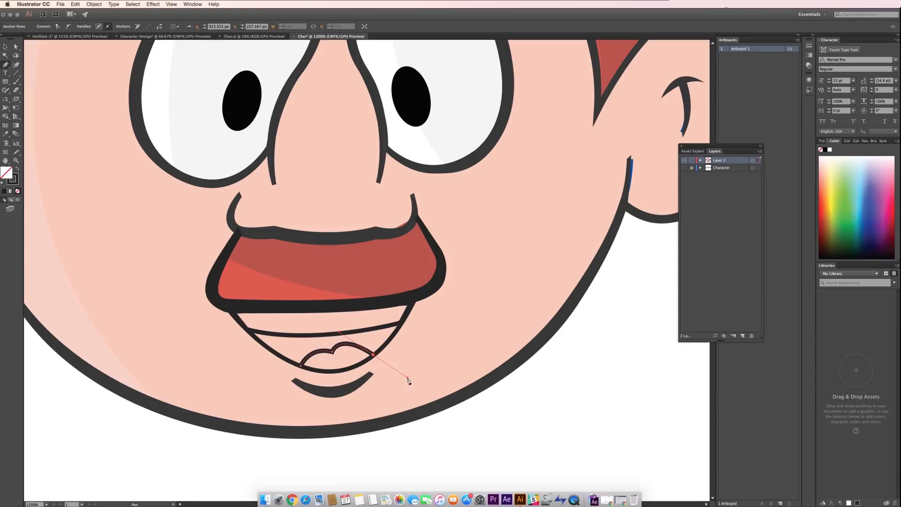
{"action": "key", "text": "v"}
Step: Try to fill the mouth shape with the dark color sampled from the moustache outline
{"action": "left_click", "coordinate": [392, 339]}
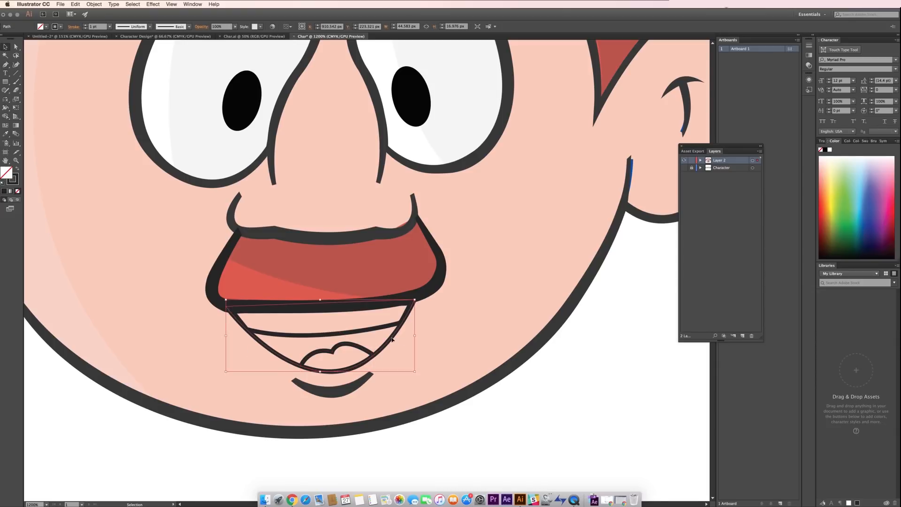
{"action": "key", "text": "i"}
{"action": "left_click", "coordinate": [406, 410]}
{"action": "key", "text": "v"}
{"action": "key", "text": "i"}
{"action": "left_click", "coordinate": [213, 276]}
{"action": "key", "text": "v"}
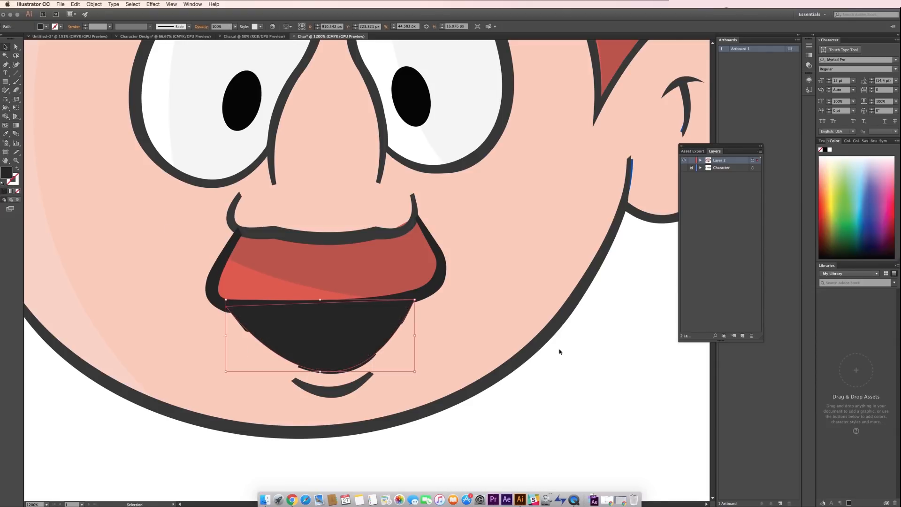
Step: Undo the dark fill changes made to the mouth shape
{"action": "left_click", "coordinate": [558, 350]}
{"action": "left_click", "coordinate": [347, 345]}
{"action": "key", "text": "a"}
{"action": "scroll", "coordinate": [417, 203], "scroll_direction": "down", "scroll_amount": 5}
{"action": "scroll", "coordinate": [418, 202], "scroll_direction": "up", "scroll_amount": 5}
{"action": "key", "text": "super+z"}
{"action": "key", "text": "super+z"}
{"action": "key", "text": "super+z"}
{"action": "key", "text": "super+z"}
{"action": "key", "text": "super+z"}
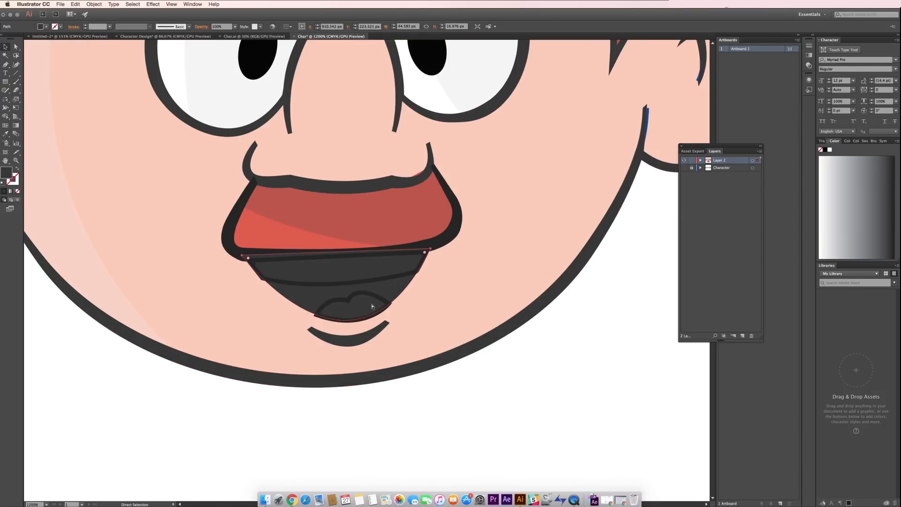
Step: Fill the tongue shape with a pinkish red
{"action": "double_click", "coordinate": [7, 174]}
{"action": "left_click", "coordinate": [602, 225]}
{"action": "double_click", "coordinate": [7, 173]}
{"action": "left_click", "coordinate": [498, 214]}
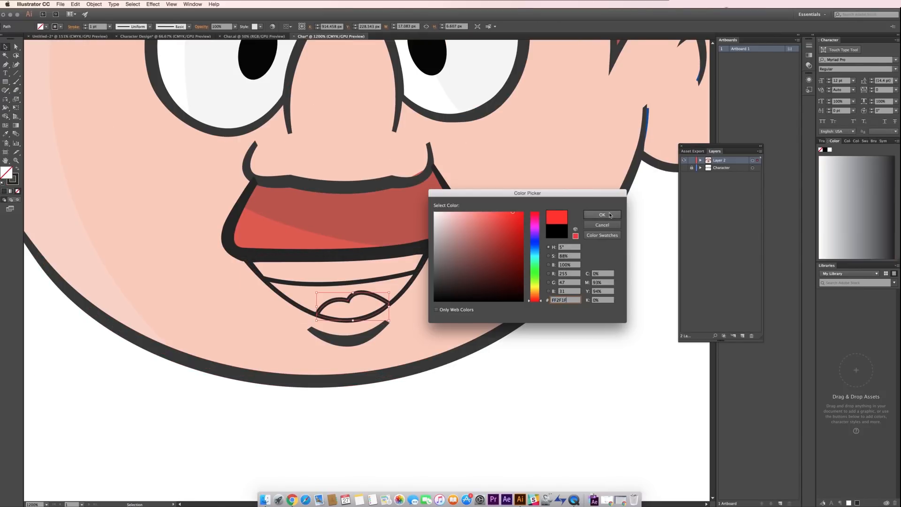
{"action": "left_click", "coordinate": [603, 215]}
{"action": "double_click", "coordinate": [7, 173]}
{"action": "left_click_drag", "start_coordinate": [540, 300], "coordinate": [538, 215]}
{"action": "left_click", "coordinate": [601, 215]}
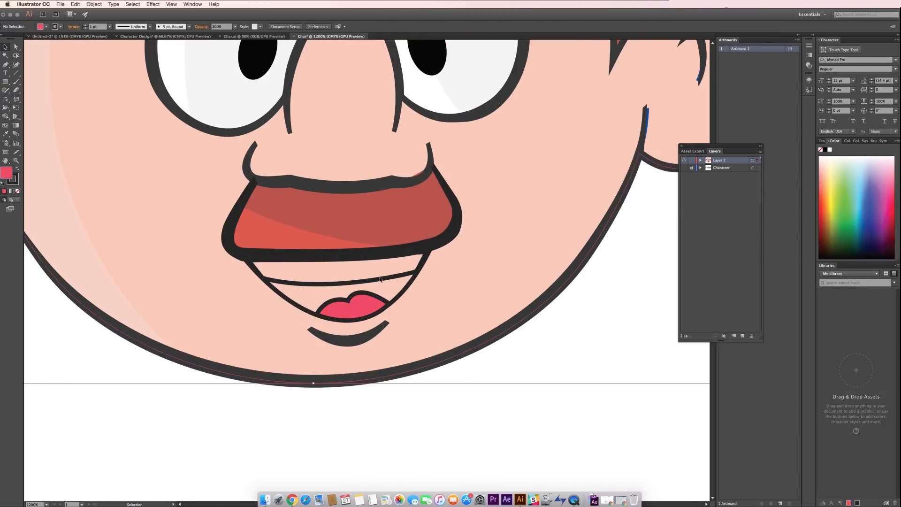
Step: Fill the teeth shape with the white sampled from the character's eye
{"action": "left_click", "coordinate": [347, 283]}
{"action": "key", "text": "i"}
{"action": "left_click", "coordinate": [484, 80]}
{"action": "key", "text": "v"}
Step: Turn the mouth shape's dark stroke color into its fill behind the teeth and tongue, without a stroke
{"action": "left_click", "coordinate": [519, 364]}
{"action": "left_click", "coordinate": [404, 289]}
{"action": "left_click", "coordinate": [18, 168]}
{"action": "left_click", "coordinate": [530, 341]}
{"action": "left_click", "coordinate": [396, 283]}
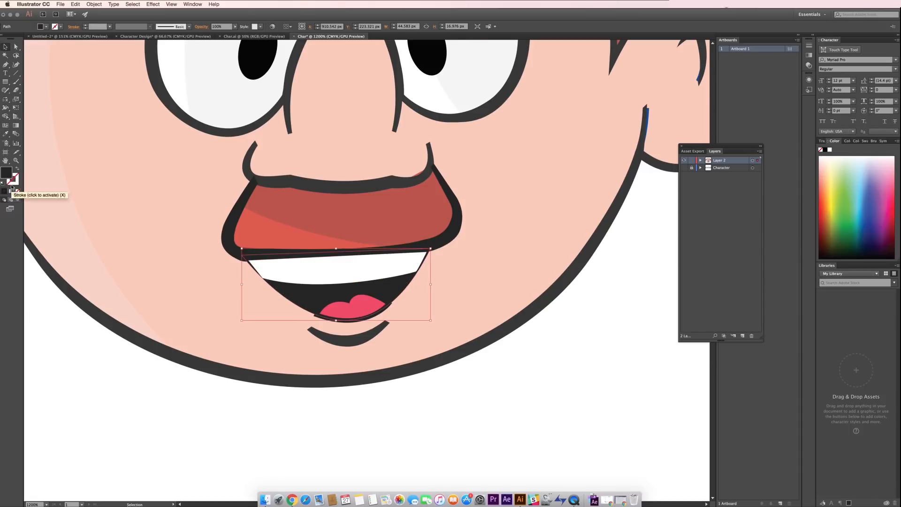
Step: Apply a solid stroke to the dark mouth shape and convert it to a filled outline with Outline Stroke
{"action": "left_click", "coordinate": [13, 183]}
{"action": "left_click", "coordinate": [4, 191]}
{"action": "left_click", "coordinate": [92, 6]}
{"action": "mouse_move", "coordinate": [96, 136]}
{"action": "left_click", "coordinate": [186, 155]}
{"action": "left_click", "coordinate": [473, 390]}
Step: Reshape the dark mouth shape by moving its lower-left anchor outward and its bottom anchor down below the tongue
{"action": "key", "text": "a"}
{"action": "left_click", "coordinate": [354, 322]}
{"action": "left_click", "coordinate": [275, 292]}
{"action": "left_click_drag", "start_coordinate": [275, 292], "coordinate": [273, 294]}
{"action": "left_click_drag", "start_coordinate": [346, 322], "coordinate": [349, 326]}
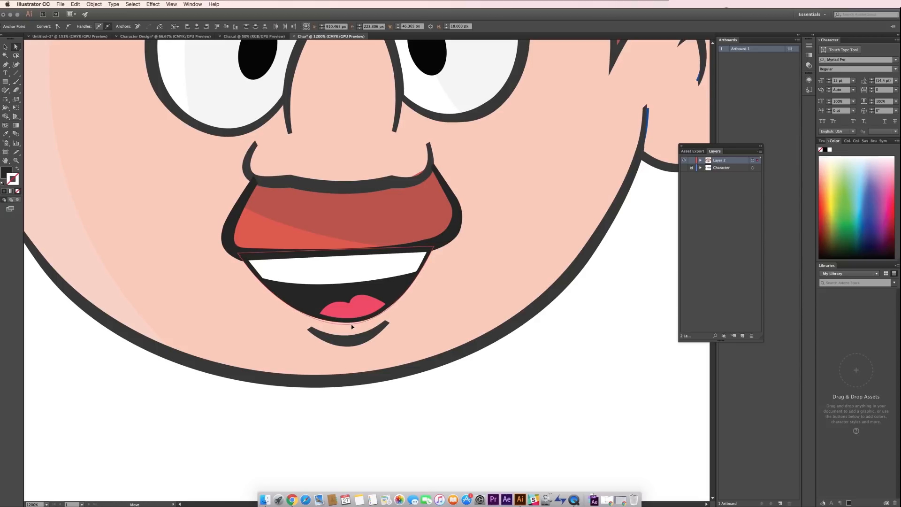
{"action": "left_click", "coordinate": [511, 385]}
Step: Nudge the anchor at the teeth's lower-left corner slightly to fit the mouth's edge
{"action": "left_click", "coordinate": [348, 271]}
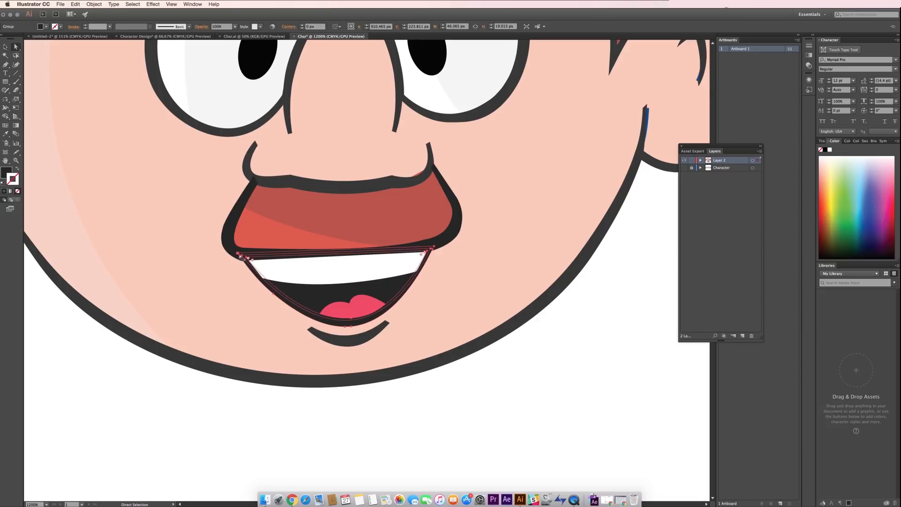
{"action": "left_click", "coordinate": [263, 279]}
{"action": "left_click_drag", "start_coordinate": [262, 279], "coordinate": [264, 280]}
{"action": "left_click", "coordinate": [470, 390]}
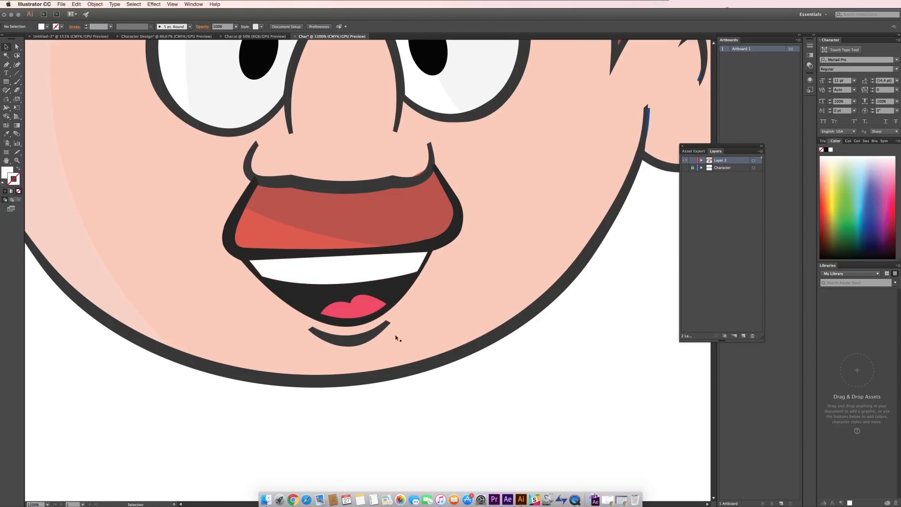
Step: Change the tongue's fill to a duller, more muted pink
{"action": "scroll", "coordinate": [375, 334], "scroll_direction": "down", "scroll_amount": 2}
{"action": "key", "text": "v"}
{"action": "left_click", "coordinate": [363, 321]}
{"action": "double_click", "coordinate": [7, 171]}
{"action": "left_click", "coordinate": [485, 227]}
{"action": "left_click", "coordinate": [603, 215]}
{"action": "left_click", "coordinate": [482, 359]}
{"action": "left_click_drag", "start_coordinate": [481, 359], "coordinate": [521, 392]}
Step: Straighten the tilted pupils and lower the one in the left eye to match the height of the right one
{"action": "key", "text": "super+="}
{"action": "left_click", "coordinate": [366, 340]}
{"action": "key", "text": "super+="}
{"action": "key", "text": "super+-"}
{"action": "key", "text": "super+-"}
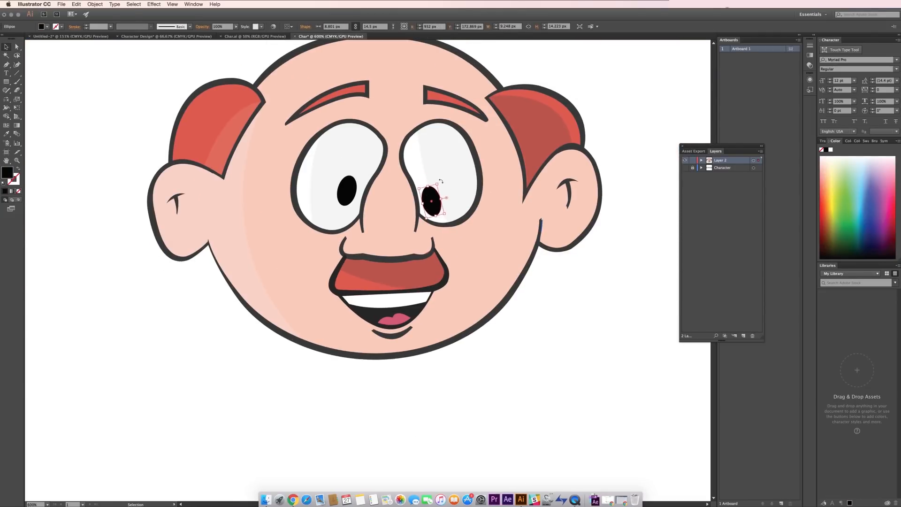
{"action": "left_click_drag", "start_coordinate": [352, 189], "coordinate": [351, 201]}
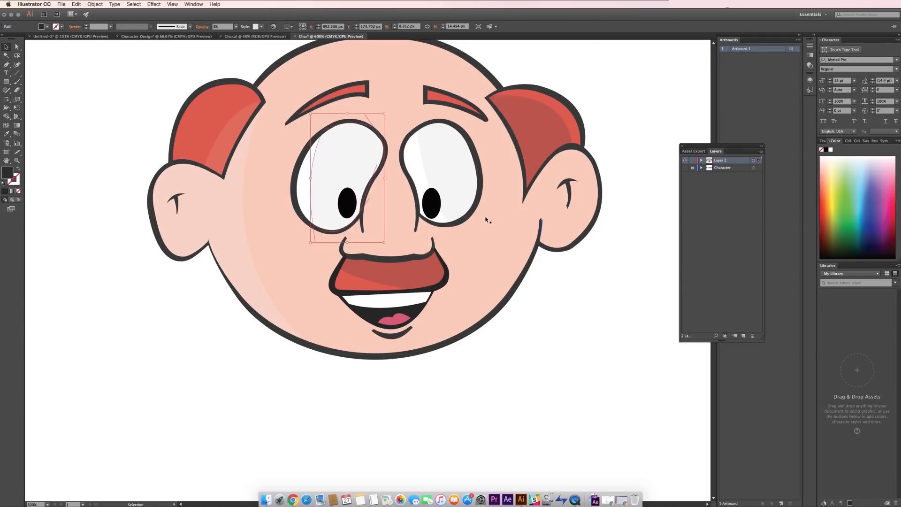
{"action": "key", "text": "super+-"}
{"action": "key", "text": "super+-"}
{"action": "left_click", "coordinate": [501, 332]}
{"action": "left_click_drag", "start_coordinate": [500, 331], "coordinate": [462, 324]}
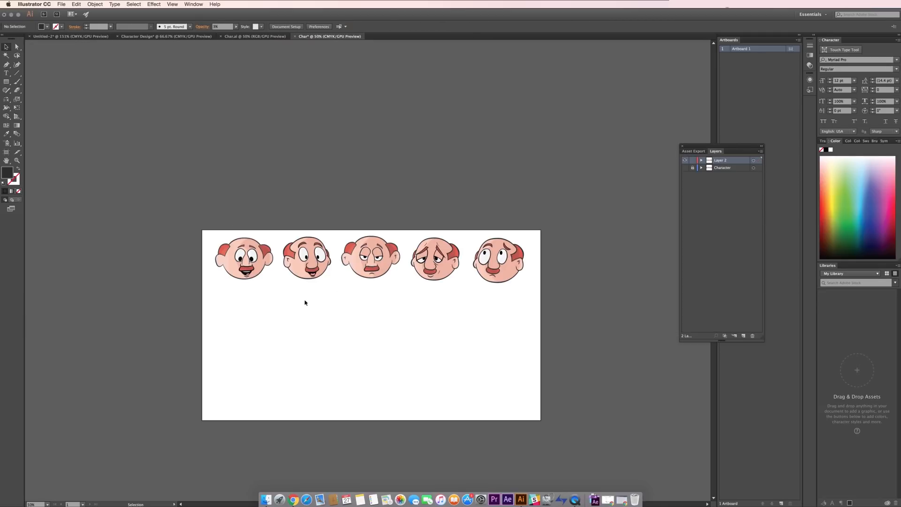
Step: Place a copy of the first face by itself on a new layer above the face layer
{"action": "left_click", "coordinate": [244, 258]}
{"action": "left_click_drag", "start_coordinate": [244, 258], "coordinate": [483, 351]}
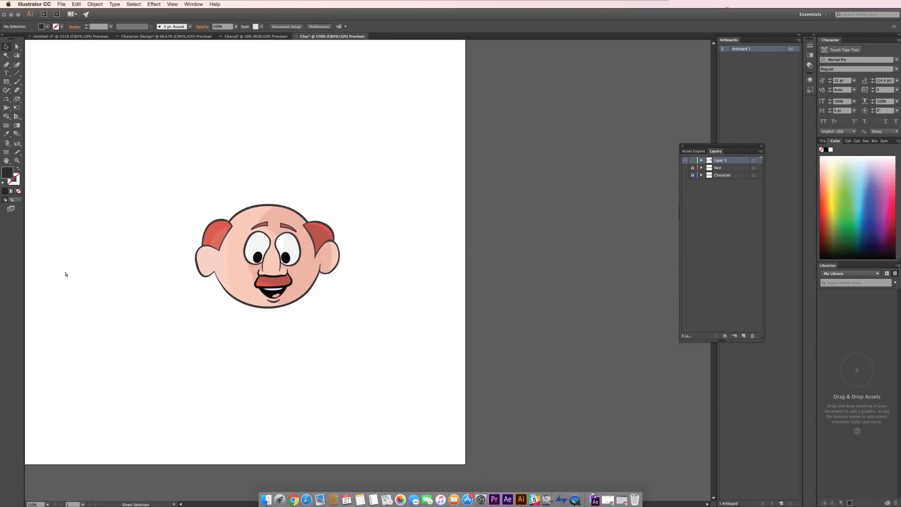
Step: Paste the gift box artwork, scale it down slightly and place it directly below the face
{"action": "key", "text": "super+v"}
{"action": "left_click_drag", "start_coordinate": [358, 278], "coordinate": [111, 300]}
{"action": "left_click_drag", "start_coordinate": [167, 238], "coordinate": [177, 252]}
{"action": "left_click_drag", "start_coordinate": [126, 278], "coordinate": [266, 378]}
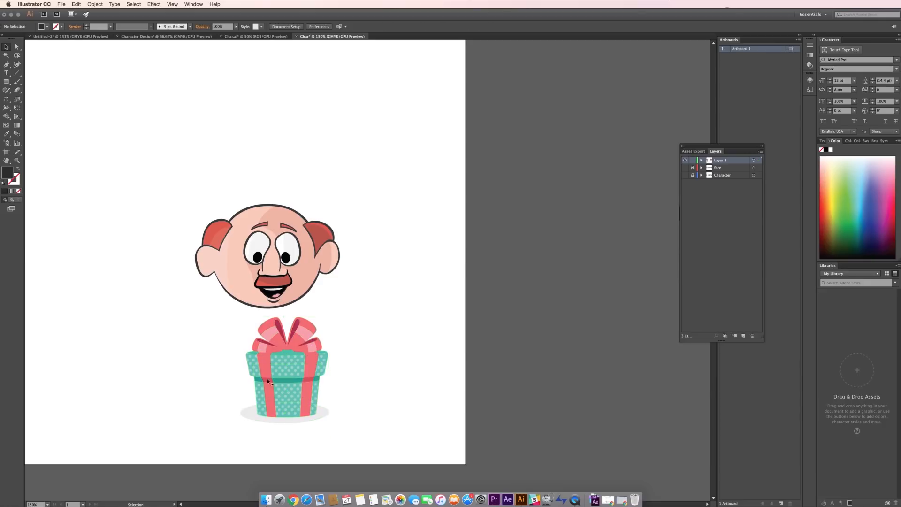
{"action": "left_click", "coordinate": [362, 372]}
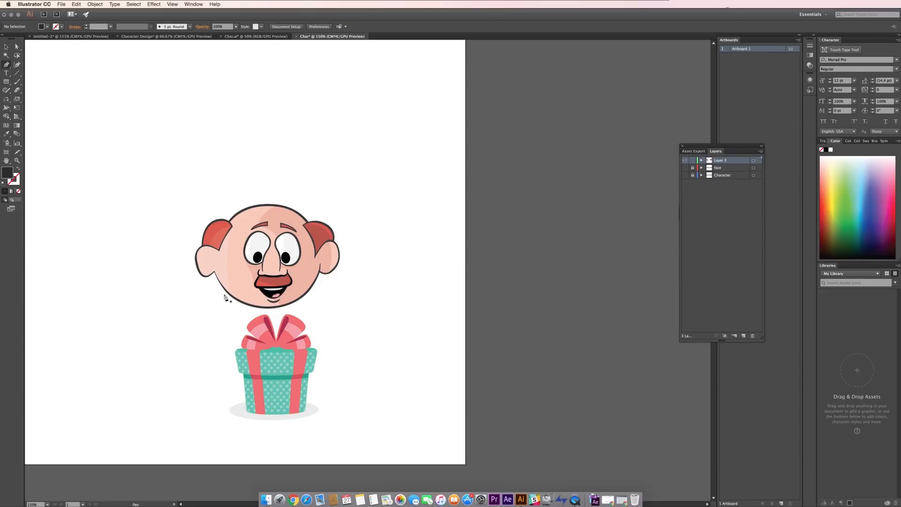
Step: Draw the left arm with the Pen tool as a narrow filled shape from the head's lower-left edge to the gift's bow
{"action": "left_click", "coordinate": [232, 297]}
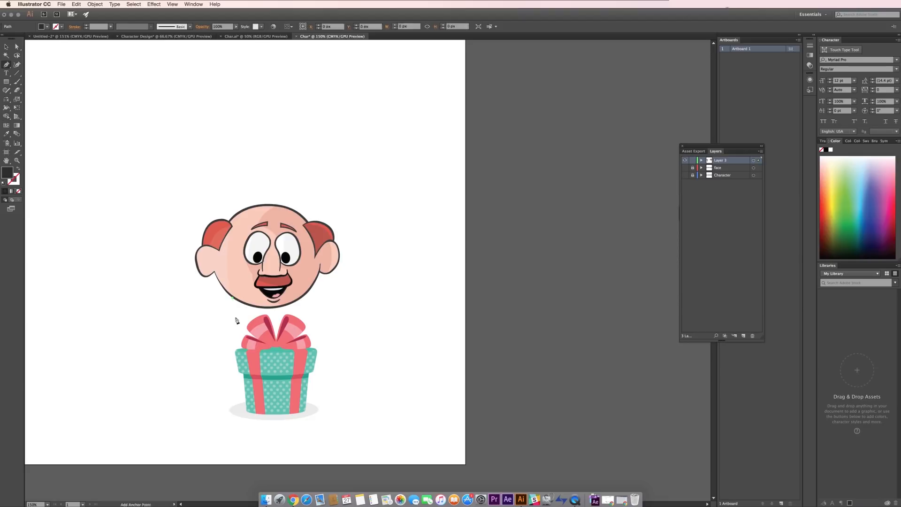
{"action": "left_click", "coordinate": [239, 334]}
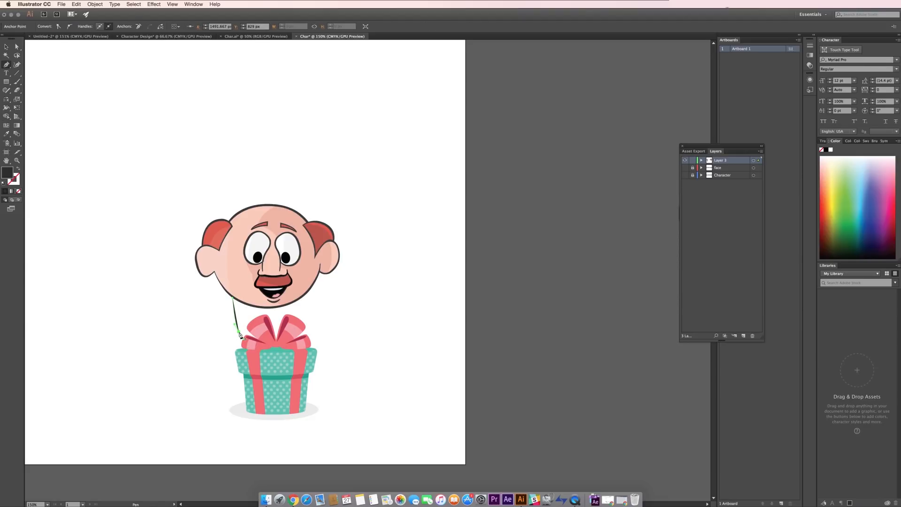
{"action": "left_click", "coordinate": [224, 294]}
{"action": "left_click", "coordinate": [221, 273]}
{"action": "key", "text": "v"}
{"action": "left_click", "coordinate": [410, 323]}
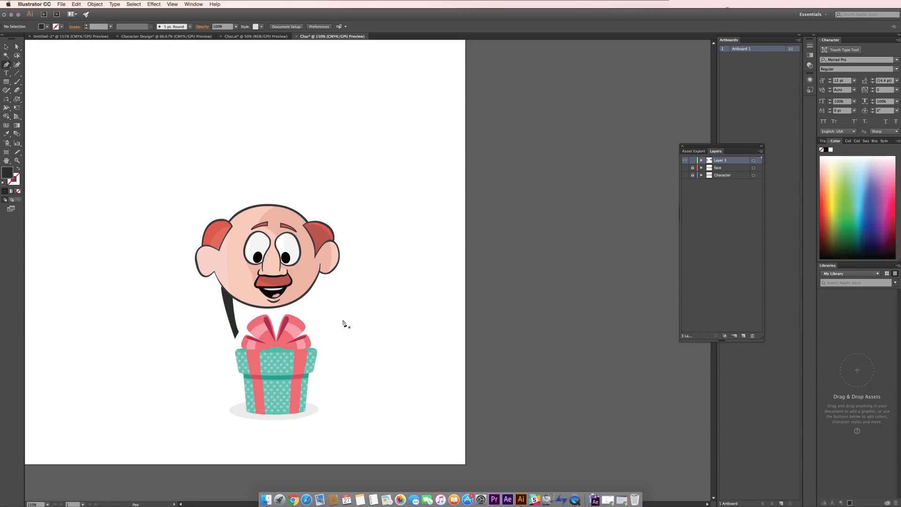
Step: Draw the right arm with the Pen tool as a tapered shape from the chin down to the gift's right side
{"action": "left_click", "coordinate": [287, 305]}
{"action": "left_click", "coordinate": [312, 330]}
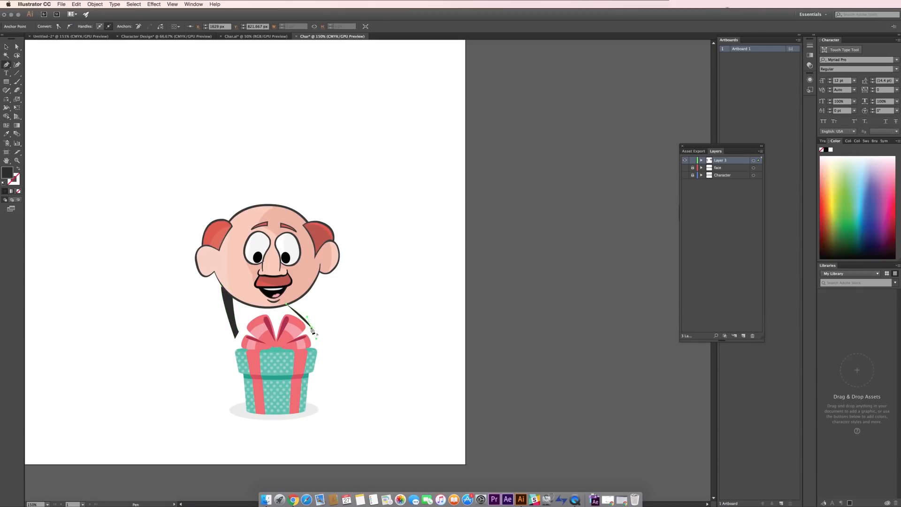
{"action": "left_click", "coordinate": [300, 298]}
Step: Fill both arms with the face's light skin colour and adjust the left arm's upper anchor point
{"action": "key", "text": "v"}
{"action": "left_click", "coordinate": [231, 314], "text": "shift"}
{"action": "key", "text": "i"}
{"action": "left_click", "coordinate": [226, 274]}
{"action": "key", "text": "v"}
{"action": "left_click", "coordinate": [239, 312]}
{"action": "left_click", "coordinate": [235, 315]}
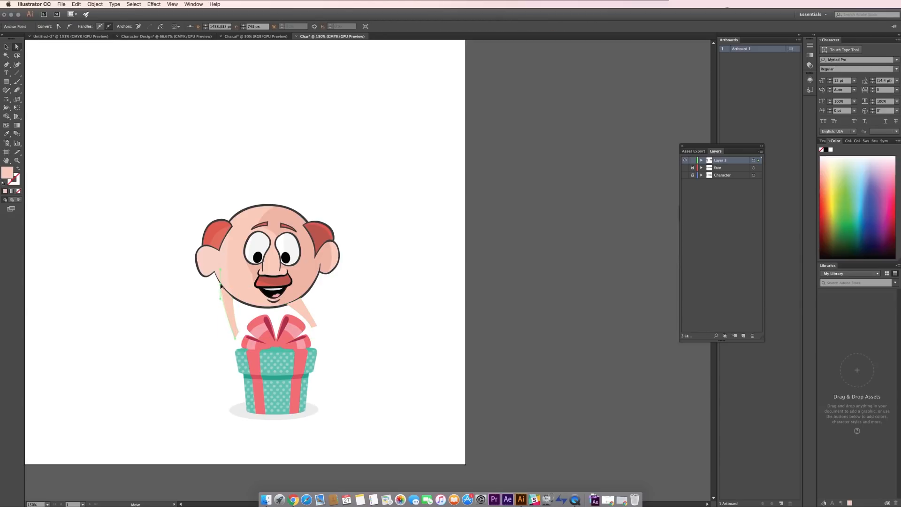
Step: Tilt the gift box slightly counterclockwise and move it up against the chin so it meets both arms
{"action": "left_click", "coordinate": [287, 363]}
{"action": "left_click_drag", "start_coordinate": [290, 390], "coordinate": [292, 385]}
{"action": "left_click_drag", "start_coordinate": [321, 416], "coordinate": [330, 407]}
{"action": "left_click_drag", "start_coordinate": [286, 389], "coordinate": [290, 375]}
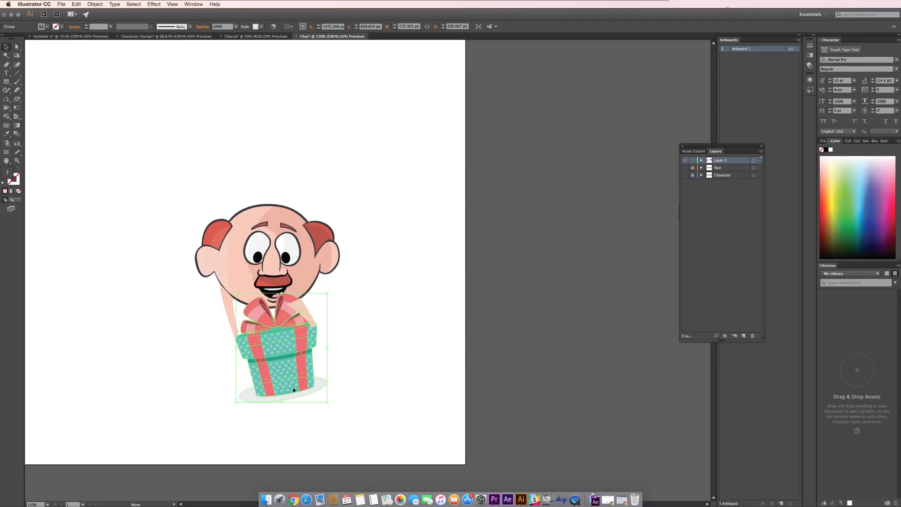
{"action": "left_click", "coordinate": [362, 400]}
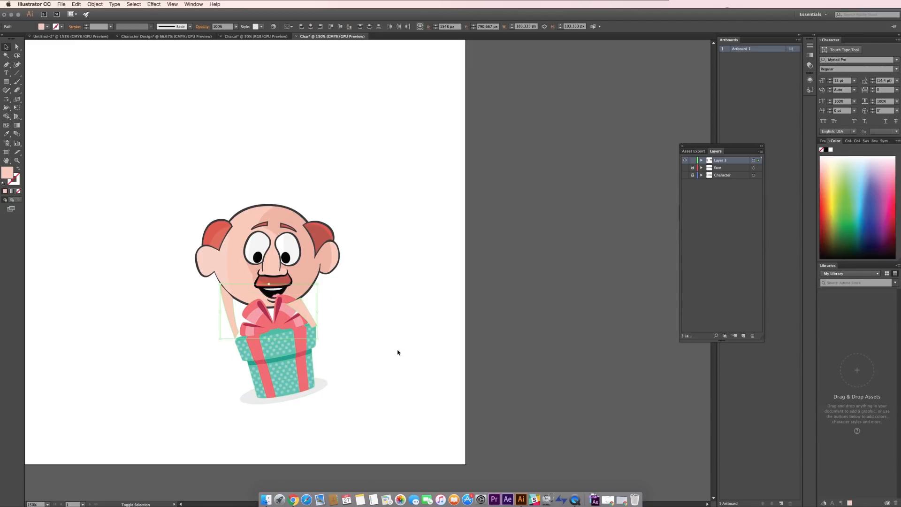
Step: Draw a rounded skin-coloured upper finger at the end of the left arm, overlapping the gift's lid
{"action": "scroll", "coordinate": [397, 352], "scroll_direction": "left", "scroll_amount": 3}
{"action": "scroll", "coordinate": [397, 351], "scroll_direction": "up", "scroll_amount": 2}
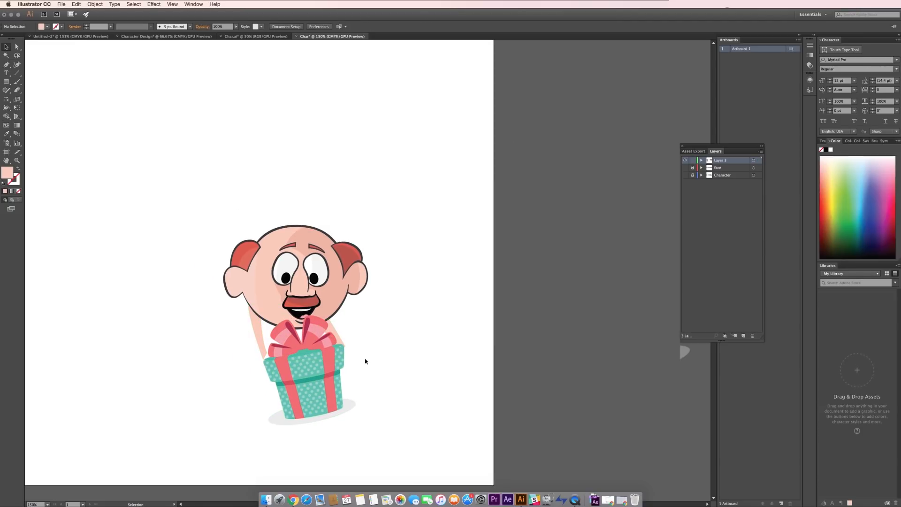
{"action": "left_click", "coordinate": [267, 355]}
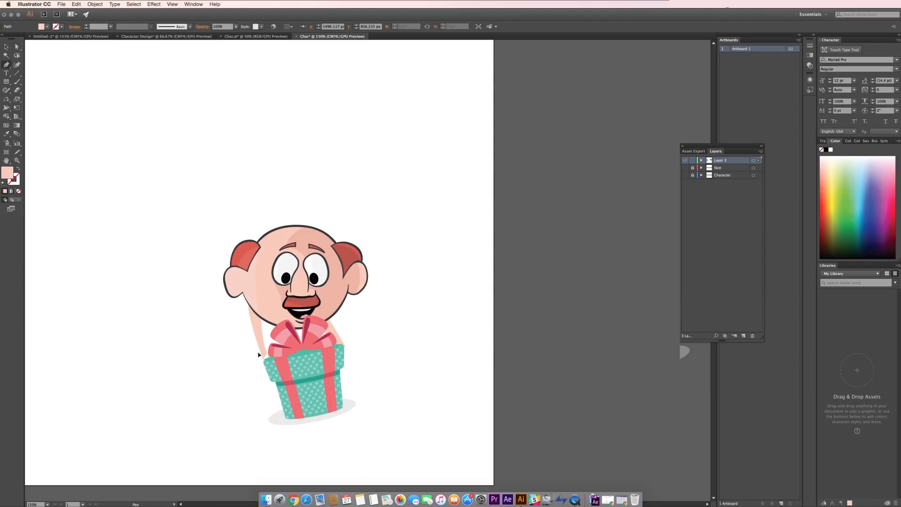
{"action": "left_click", "coordinate": [258, 353]}
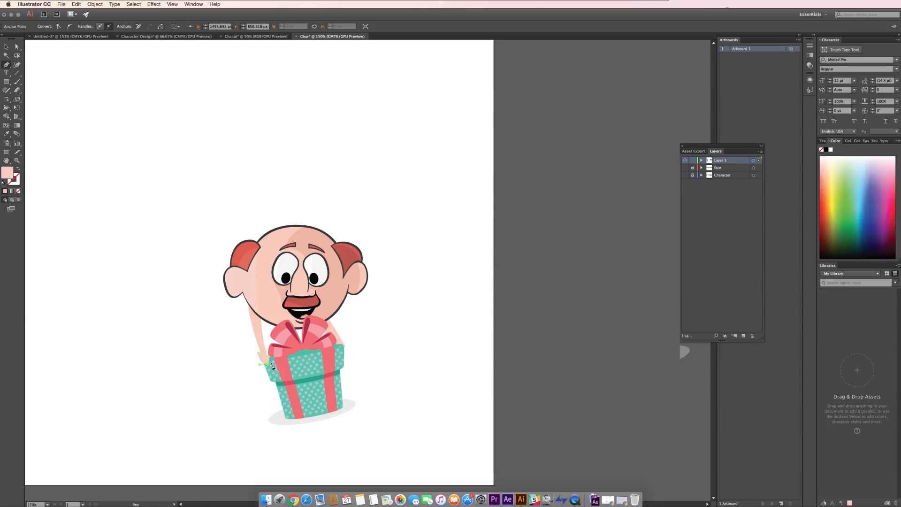
{"action": "key", "text": "v"}
{"action": "left_click", "coordinate": [242, 398]}
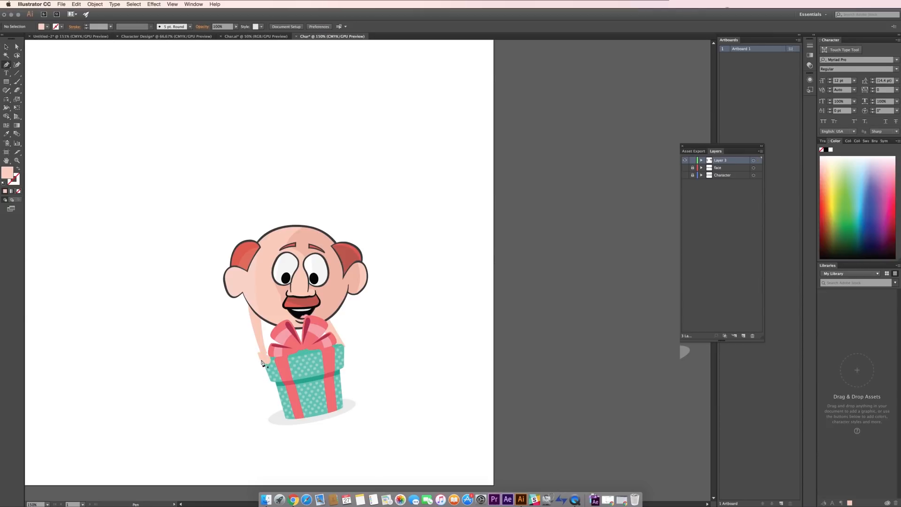
Step: Draw a second skin-coloured finger below the first on the left hand and refine its outer curve
{"action": "left_click", "coordinate": [260, 360]}
{"action": "left_click", "coordinate": [253, 371]}
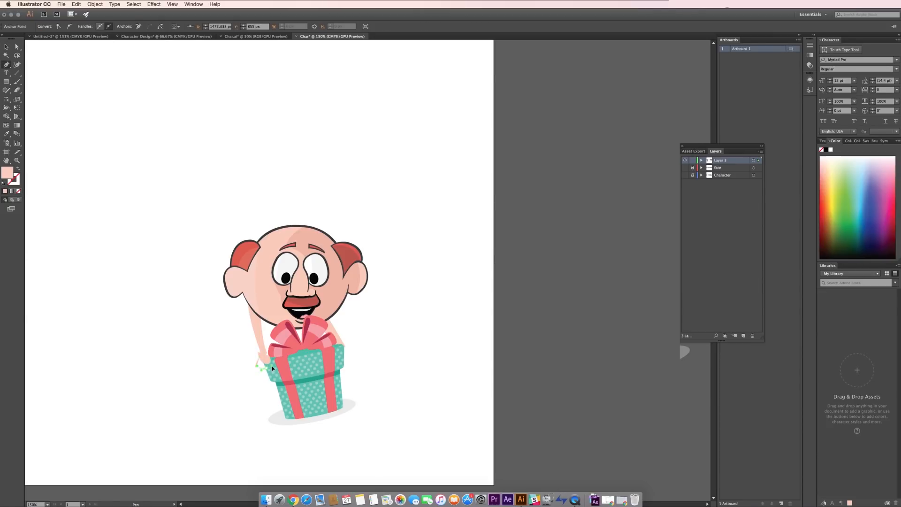
{"action": "key", "text": "a"}
{"action": "left_click_drag", "start_coordinate": [257, 366], "coordinate": [254, 367]}
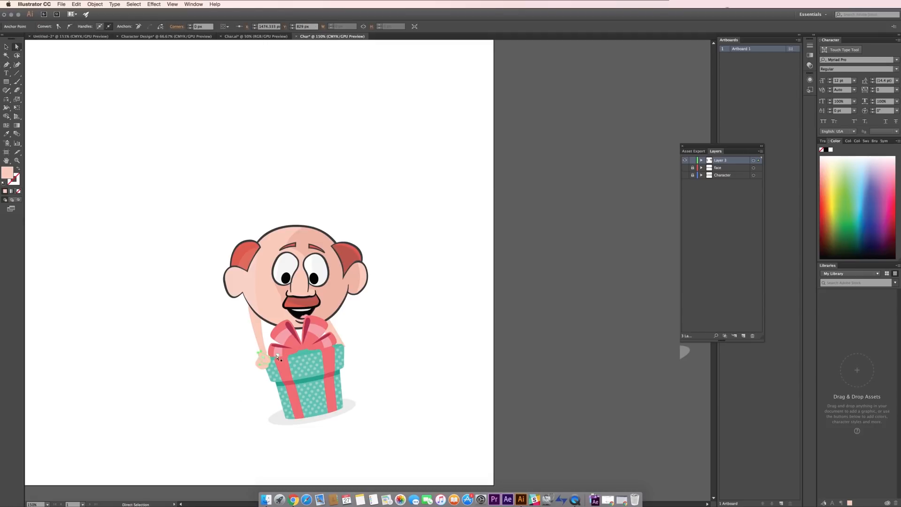
{"action": "left_click", "coordinate": [255, 396]}
Step: Draw a third skin-coloured finger below the other two to complete the left hand
{"action": "key", "text": "p"}
{"action": "left_click", "coordinate": [259, 366]}
{"action": "left_click", "coordinate": [254, 373]}
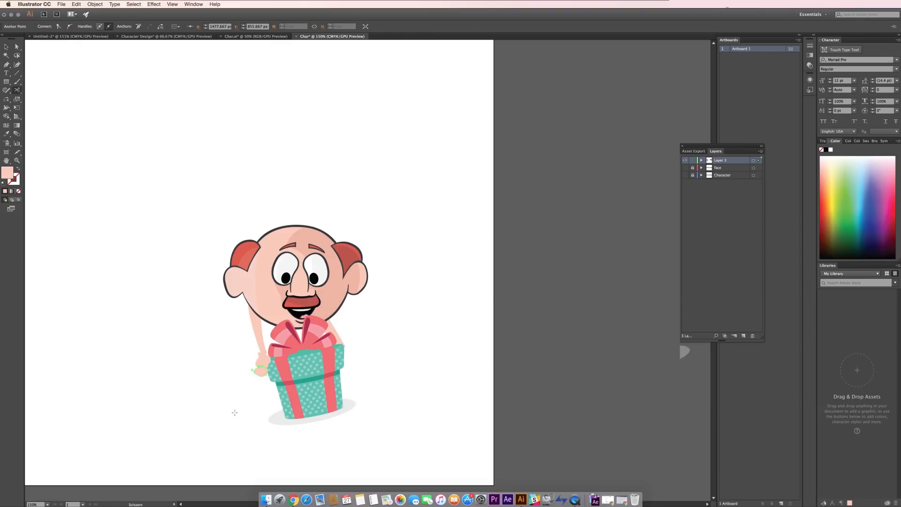
{"action": "key", "text": "v"}
{"action": "left_click", "coordinate": [234, 412]}
{"action": "left_click", "coordinate": [262, 359]}
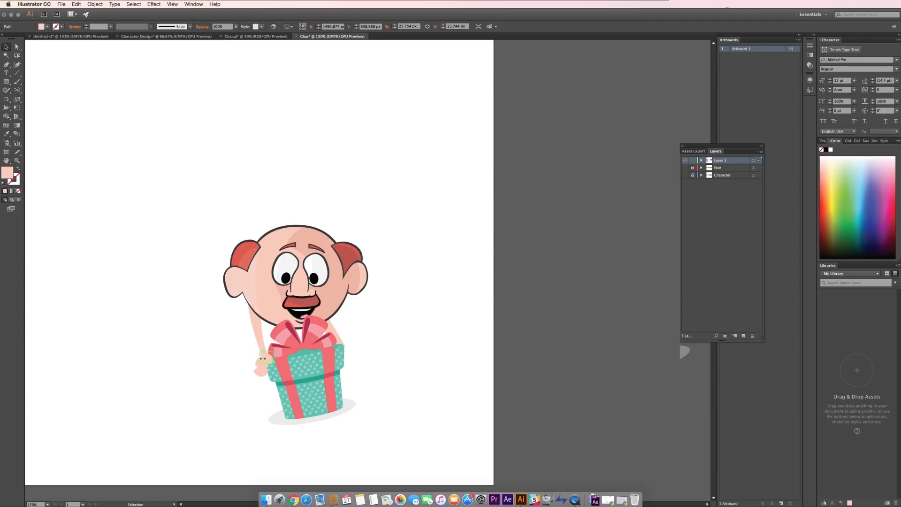
{"action": "left_click", "coordinate": [197, 366]}
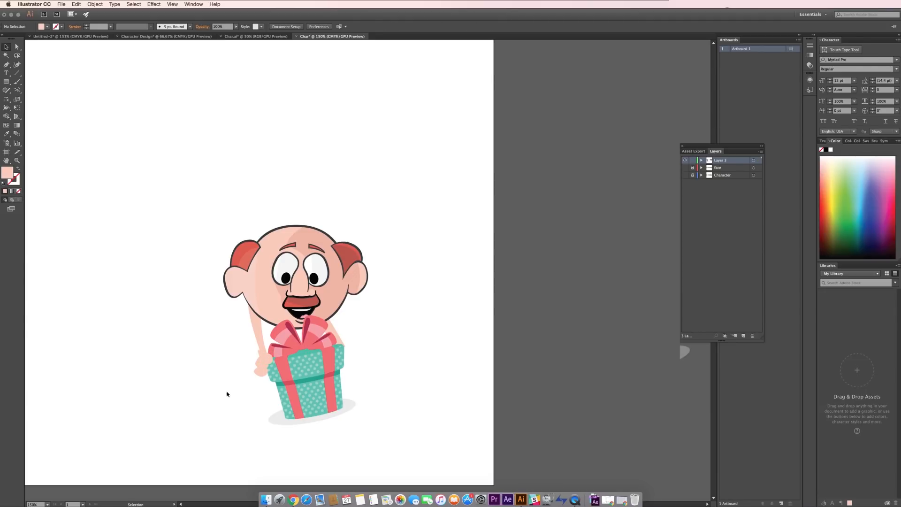
Step: Create a new layer and trace both sides of the left arm with unfilled black 1 pt strokes
{"action": "left_click", "coordinate": [743, 335]}
{"action": "left_click", "coordinate": [248, 305]}
{"action": "left_click", "coordinate": [261, 350]}
{"action": "key", "text": "v"}
{"action": "left_click", "coordinate": [17, 191]}
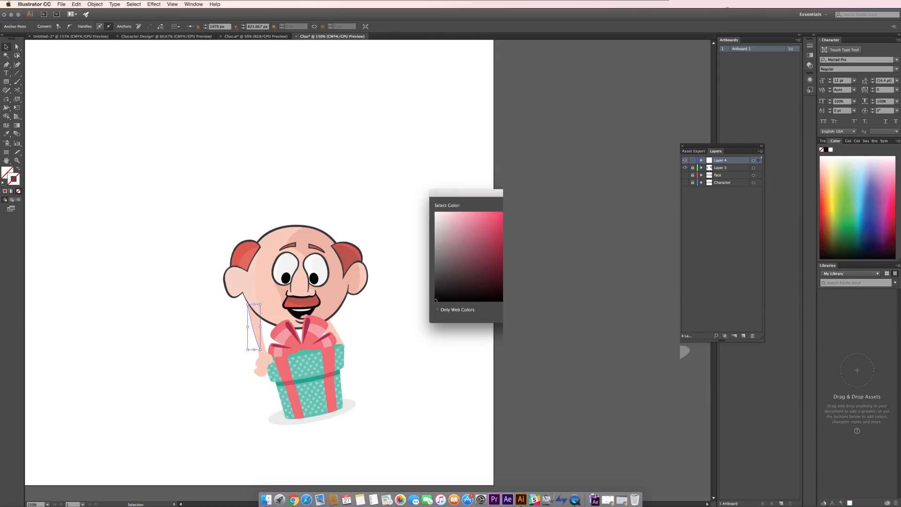
{"action": "key", "text": "Return"}
{"action": "key", "text": "p"}
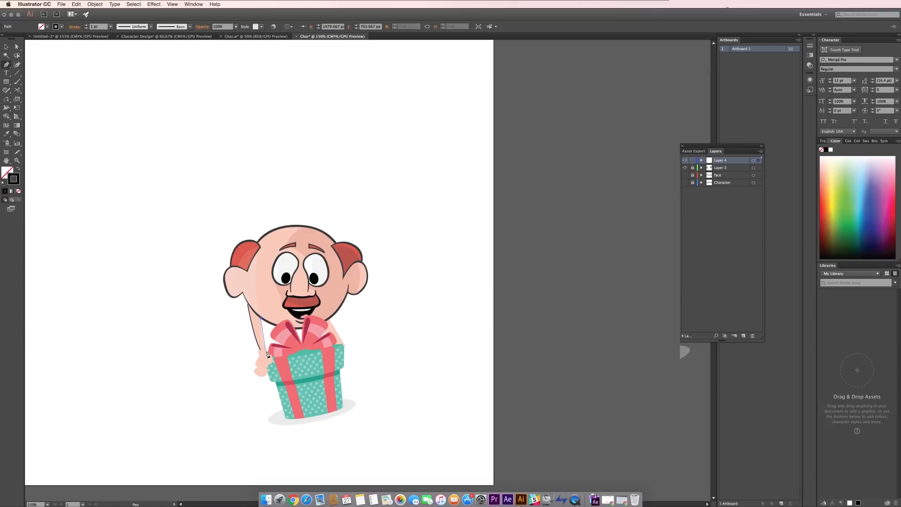
{"action": "left_click", "coordinate": [183, 370]}
{"action": "key", "text": "p"}
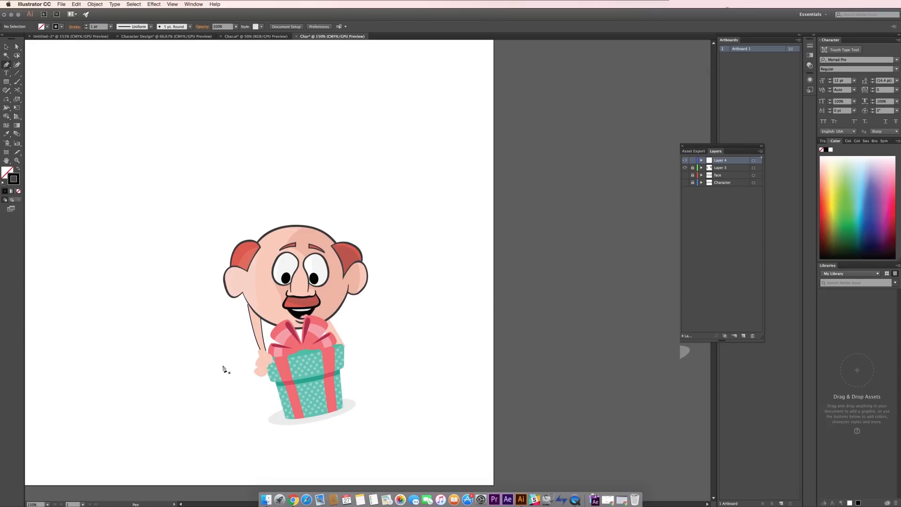
Step: Trace a closed black outline around the left hand's upper finger with the Pen tool
{"action": "left_click", "coordinate": [260, 358]}
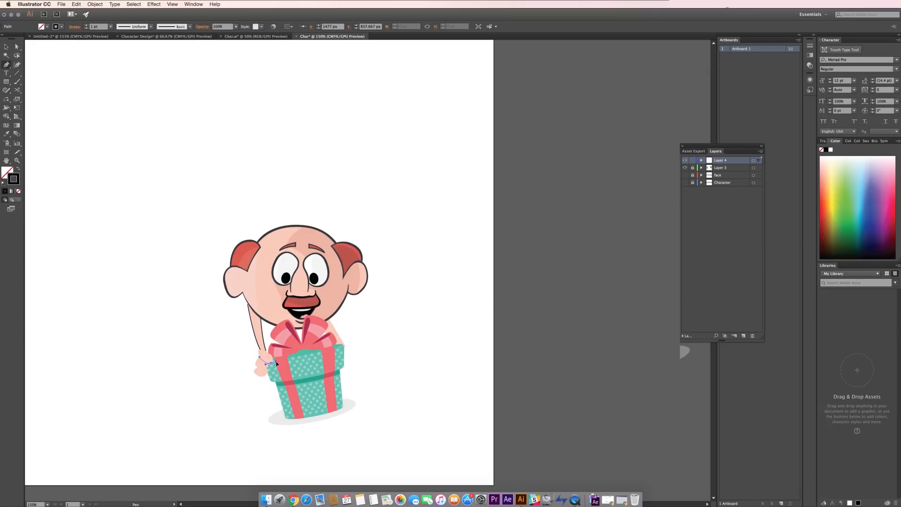
{"action": "left_click", "coordinate": [271, 366]}
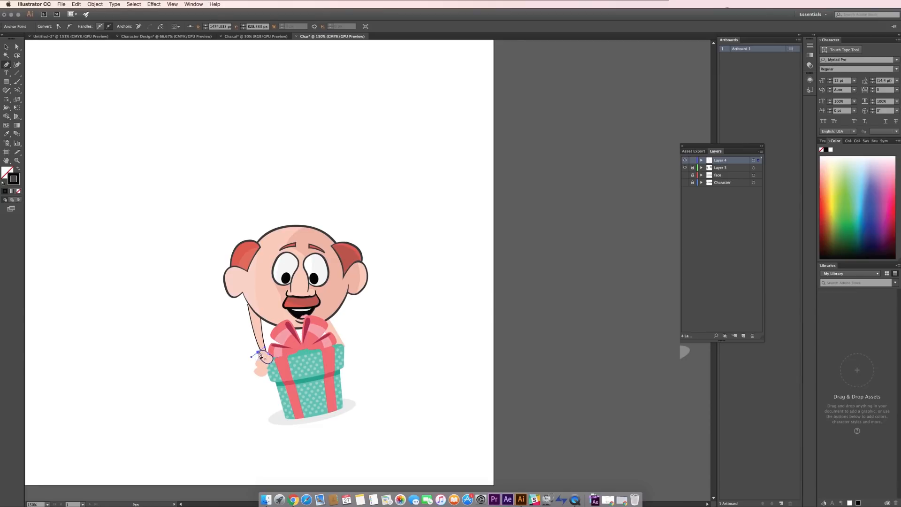
{"action": "key", "text": "v"}
{"action": "left_click", "coordinate": [275, 364]}
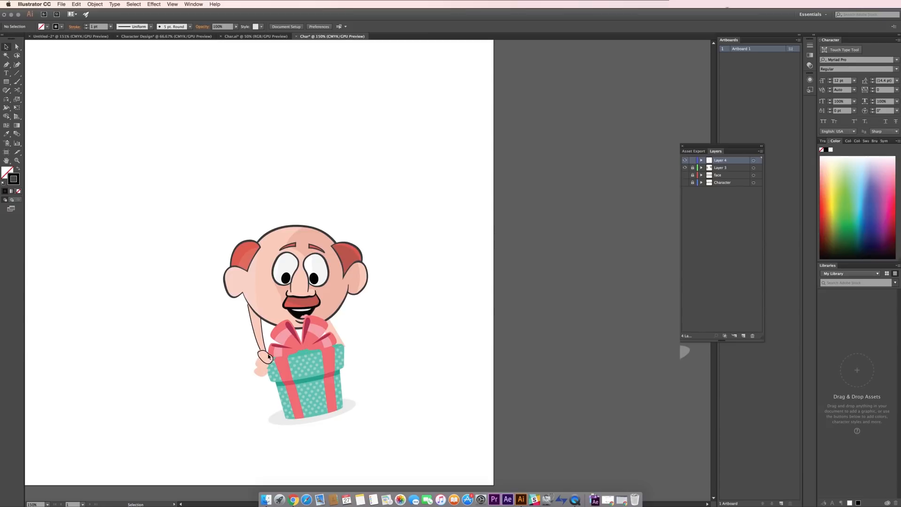
Step: Trace the contour of the left hand's middle finger with a black stroke
{"action": "left_click", "coordinate": [258, 365]}
{"action": "left_click", "coordinate": [268, 374]}
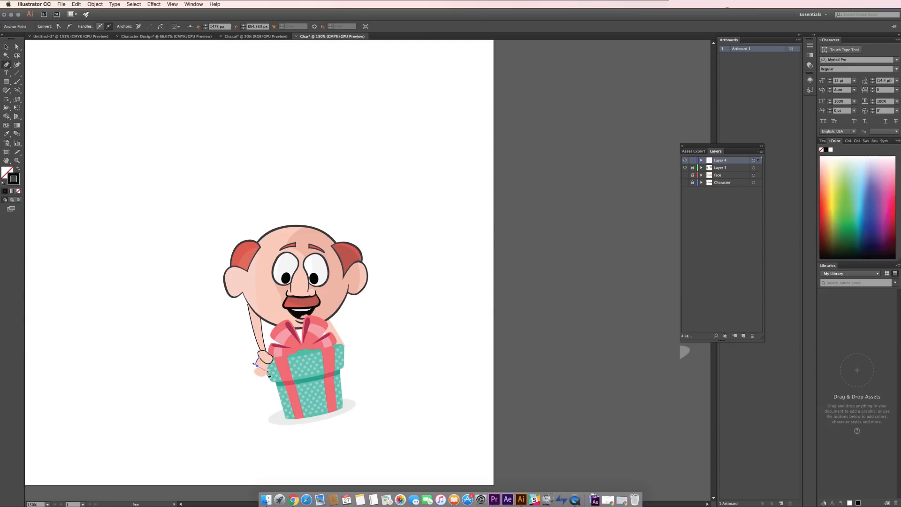
{"action": "key", "text": "v"}
{"action": "left_click", "coordinate": [215, 387]}
Step: Trace the contour of the left hand's lowest finger with a black stroke
{"action": "key", "text": "p"}
{"action": "left_click", "coordinate": [257, 366]}
{"action": "left_click_drag", "start_coordinate": [258, 374], "coordinate": [265, 377]}
{"action": "key", "text": "v"}
{"action": "left_click", "coordinate": [281, 377]}
Step: Try to outline the right arm with a black 1 pt stroke
{"action": "key", "text": "p"}
{"action": "left_click", "coordinate": [328, 319]}
{"action": "left_click_drag", "start_coordinate": [343, 349], "coordinate": [348, 352]}
{"action": "key", "text": "v"}
{"action": "left_click", "coordinate": [392, 333]}
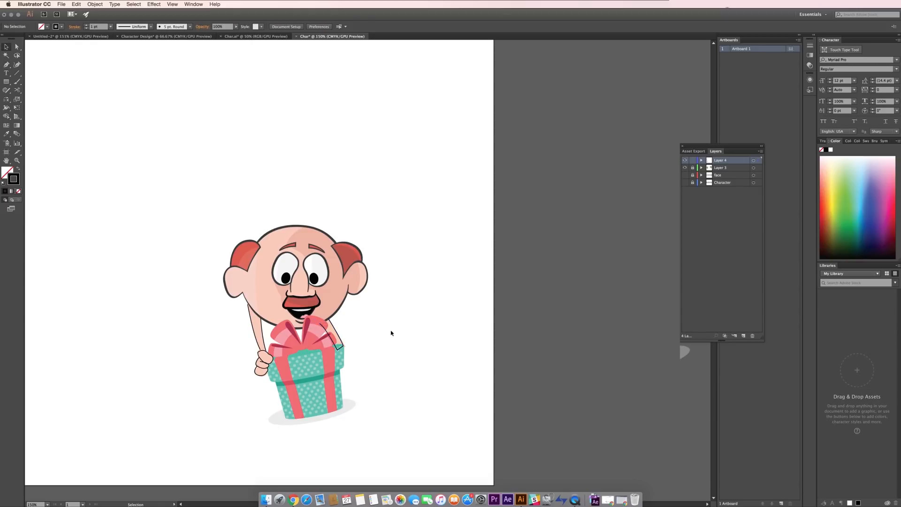
Step: Draw a small rounded finger at the end of the right arm over the gift's lid and fill it with skin colour
{"action": "scroll", "coordinate": [361, 356], "scroll_direction": "right", "scroll_amount": 3}
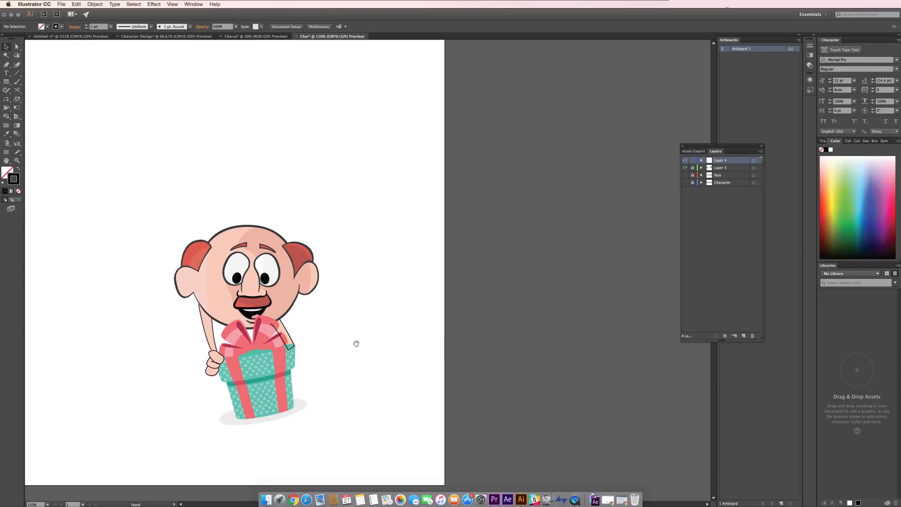
{"action": "key", "text": "i"}
{"action": "left_click", "coordinate": [286, 340]}
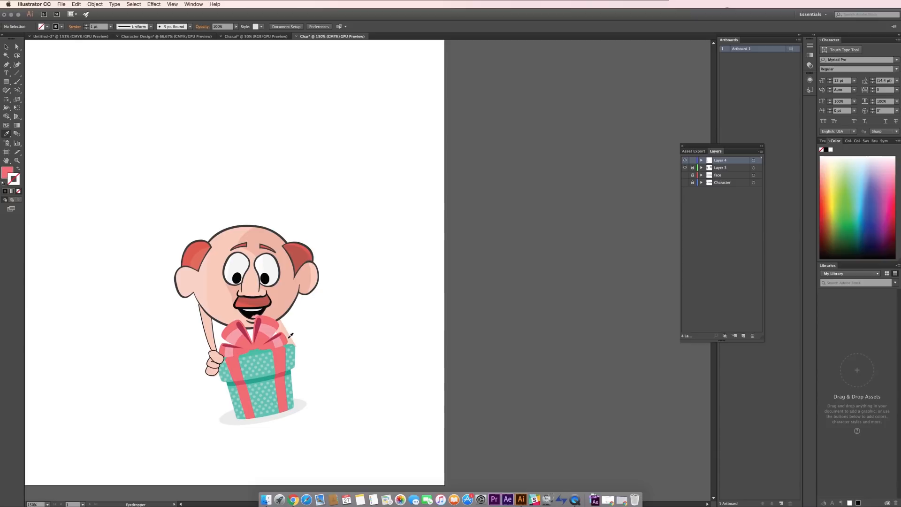
{"action": "key", "text": "p"}
{"action": "left_click", "coordinate": [291, 344]}
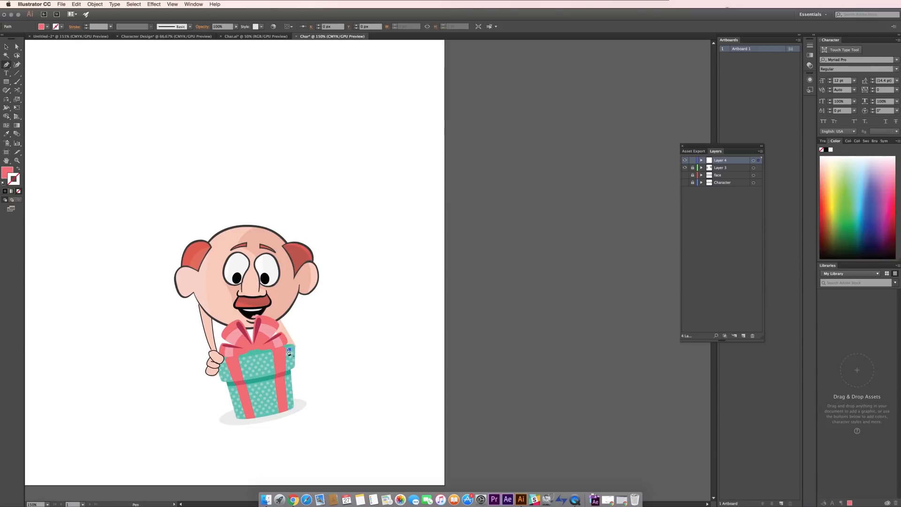
{"action": "key", "text": "v"}
{"action": "left_click_drag", "start_coordinate": [282, 353], "coordinate": [282, 353]}
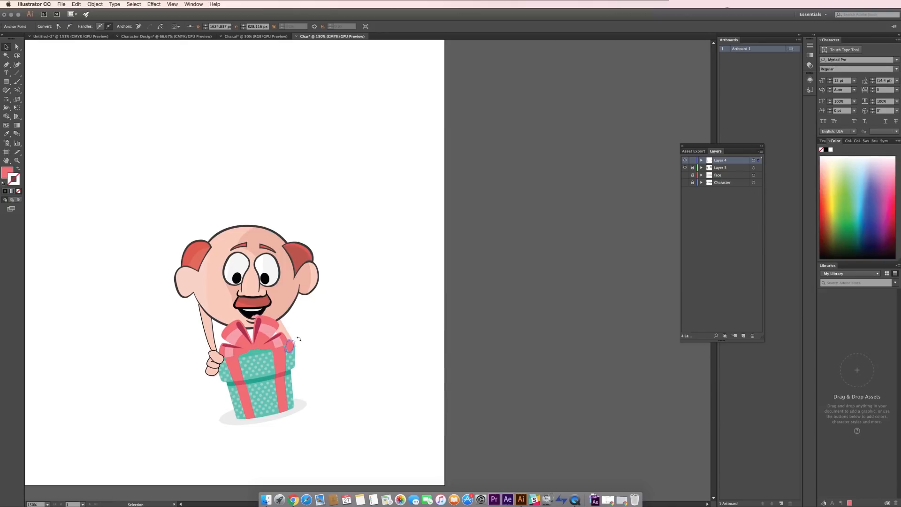
{"action": "left_click", "coordinate": [294, 346]}
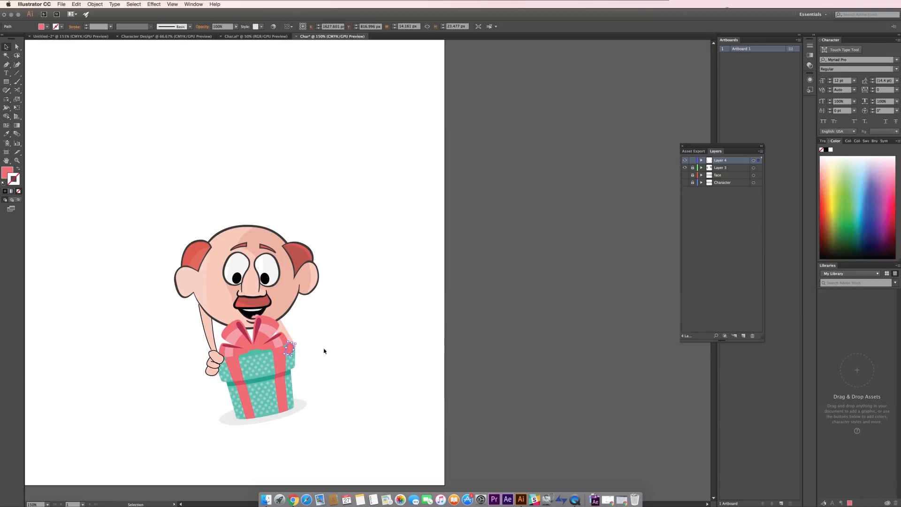
{"action": "key", "text": "super+shift+a"}
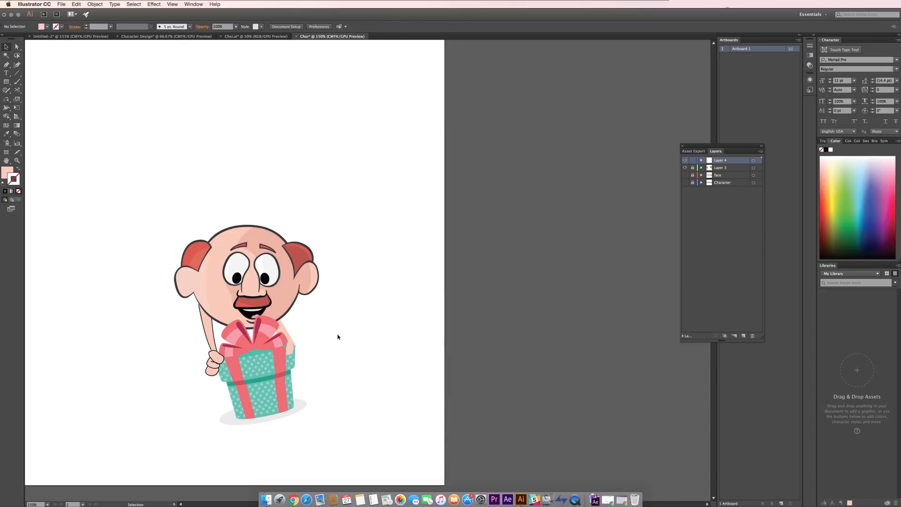
Step: Add a second small skin-coloured finger beside the first one on the right hand
{"action": "key", "text": "p"}
{"action": "left_click_drag", "start_coordinate": [294, 348], "coordinate": [291, 352]}
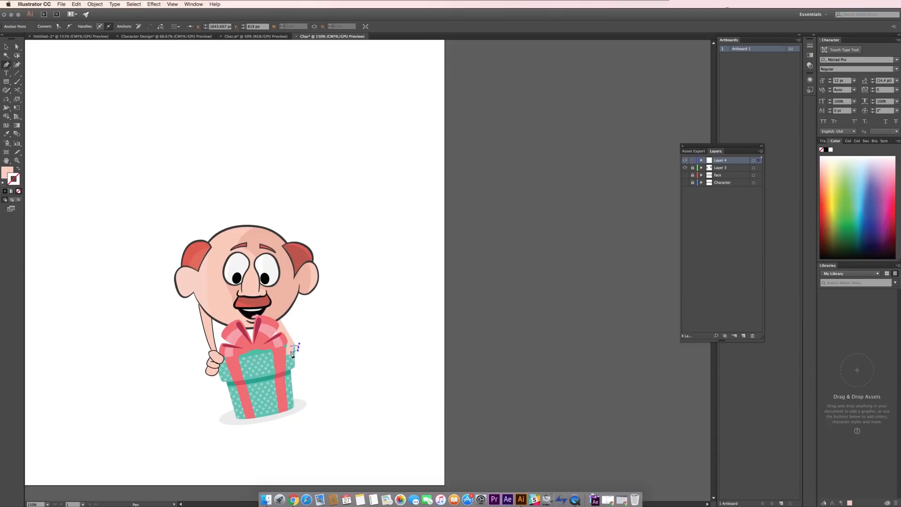
{"action": "left_click", "coordinate": [347, 349], "text": "super"}
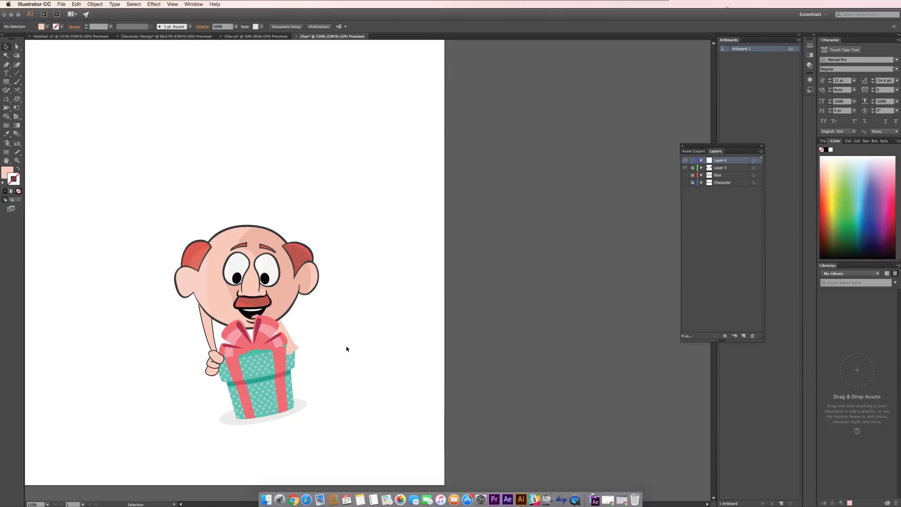
Step: Outline the right arm's outer edge and its two small fingers on the gift's lid with black strokes
{"action": "left_click_drag", "start_coordinate": [297, 342], "coordinate": [298, 350]}
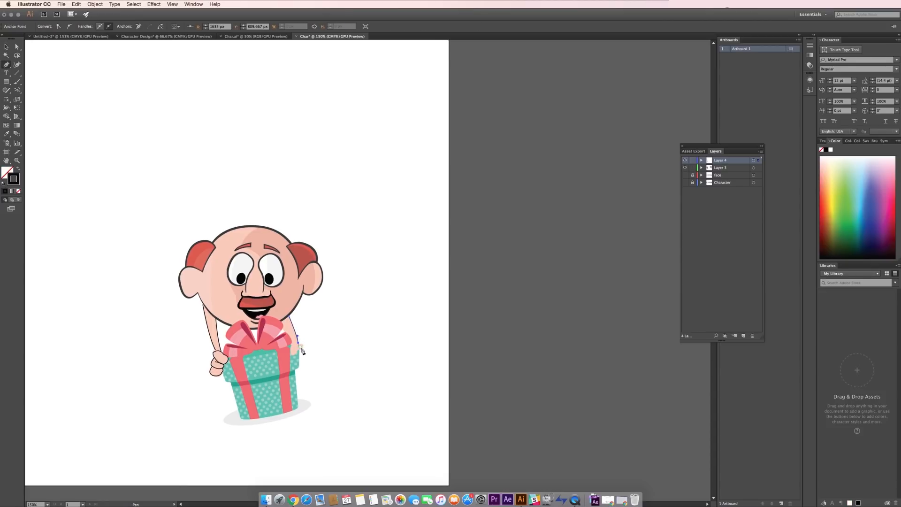
{"action": "left_click", "coordinate": [298, 342]}
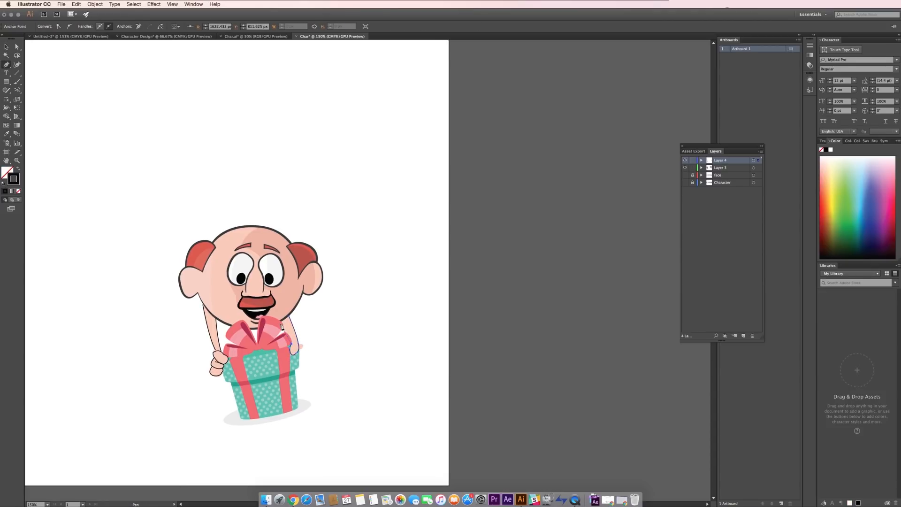
{"action": "left_click", "coordinate": [301, 349]}
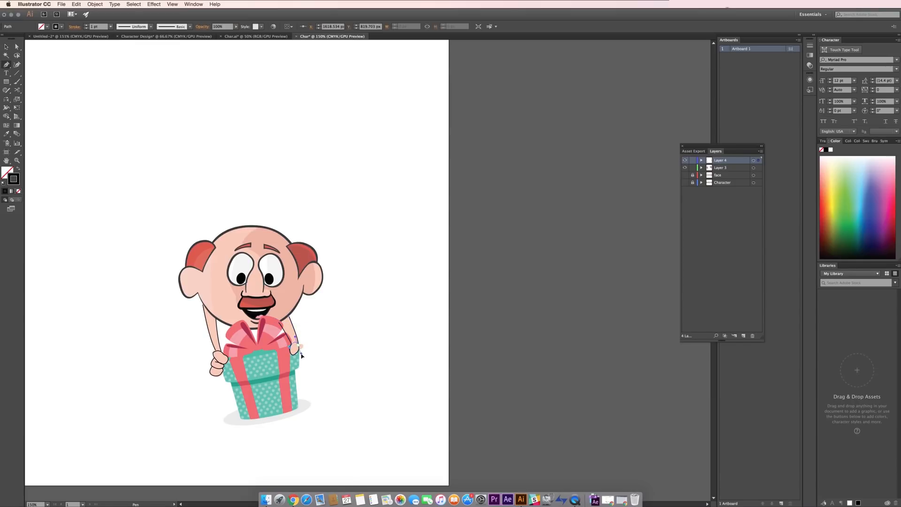
{"action": "left_click_drag", "start_coordinate": [301, 354], "coordinate": [302, 354]}
{"action": "left_click", "coordinate": [320, 356], "text": "super"}
{"action": "left_click", "coordinate": [298, 346]}
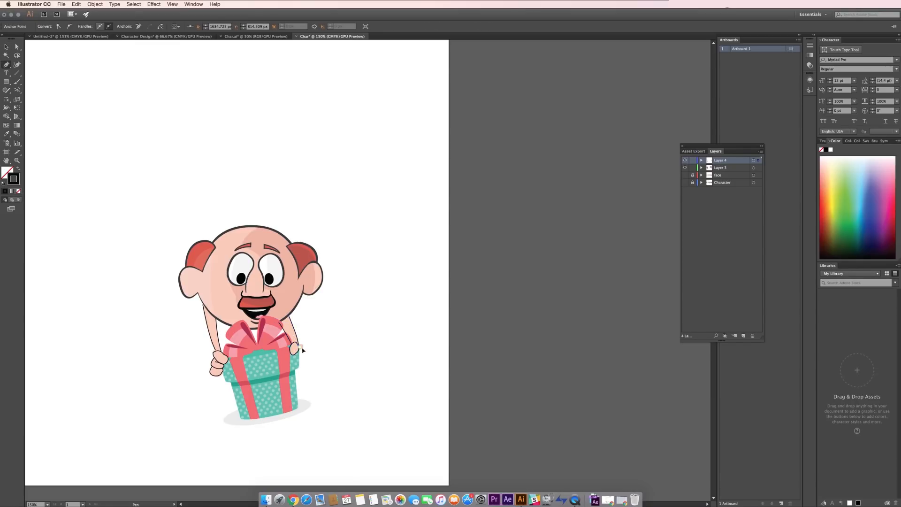
{"action": "left_click", "coordinate": [299, 351]}
{"action": "left_click", "coordinate": [378, 362], "text": "super"}
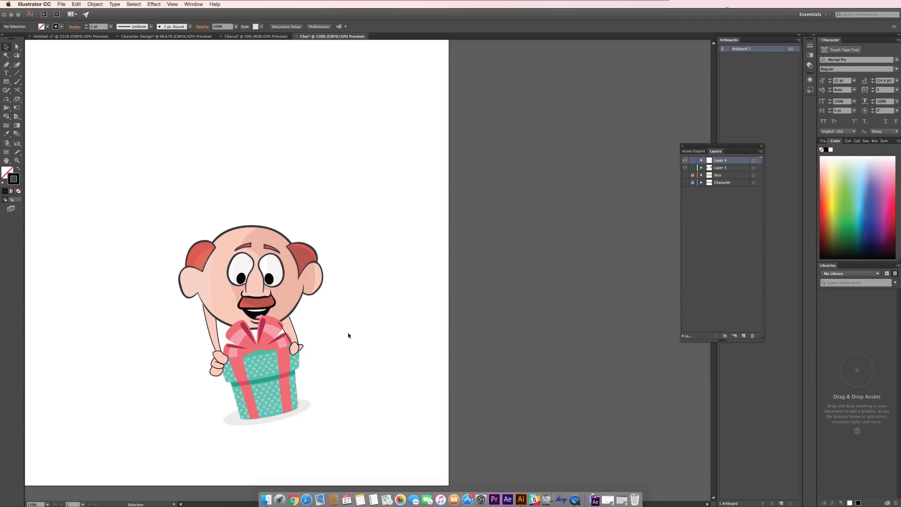
Step: Draw a leg outline extending sideways from beneath the right ear and add an oval foot at its end
{"action": "left_click_drag", "start_coordinate": [323, 280], "coordinate": [337, 285]}
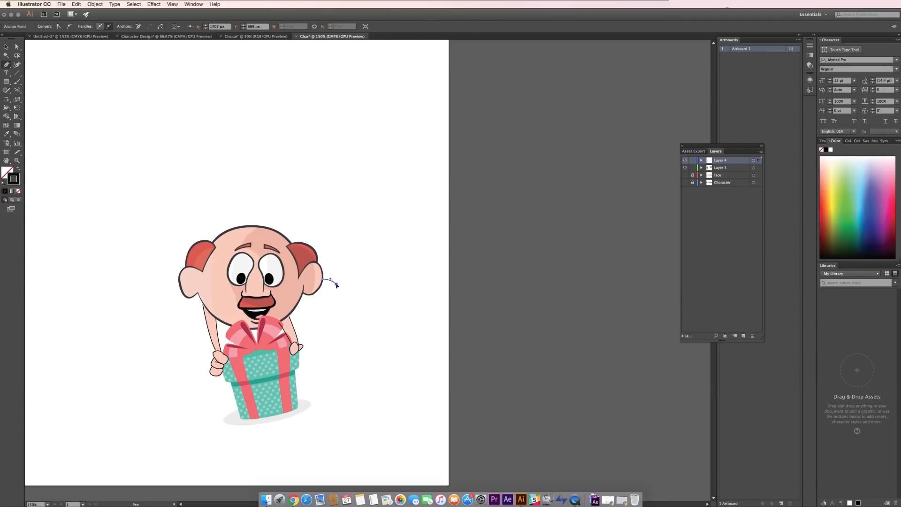
{"action": "left_click", "coordinate": [375, 272], "text": "super"}
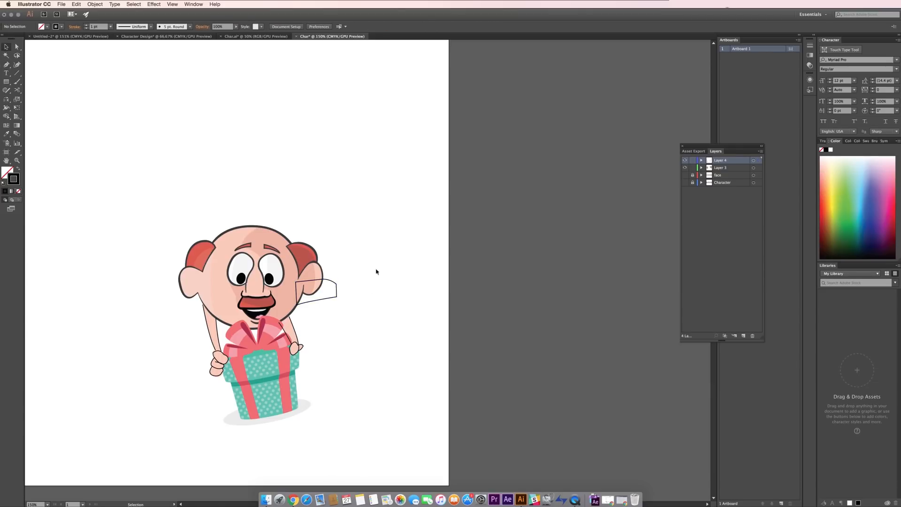
{"action": "left_click", "coordinate": [338, 300]}
{"action": "left_click", "coordinate": [336, 276]}
{"action": "left_click_drag", "start_coordinate": [346, 282], "coordinate": [348, 291]}
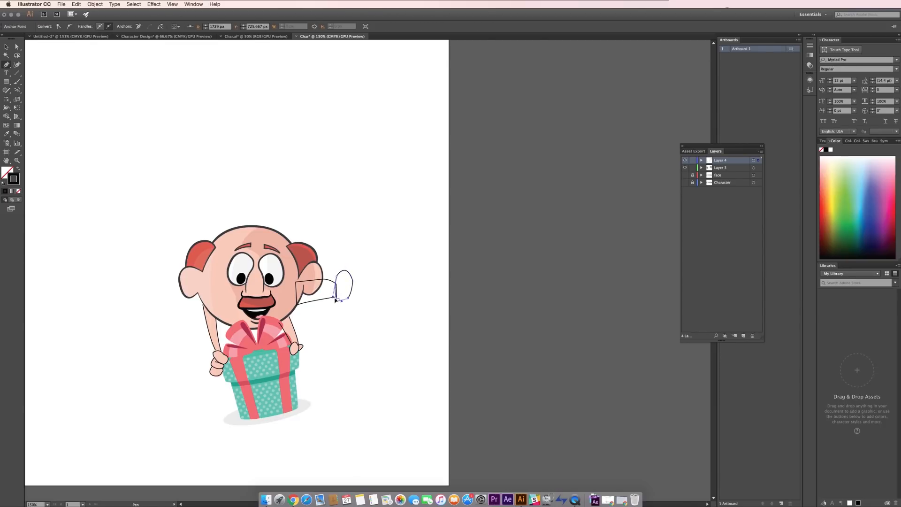
{"action": "left_click_drag", "start_coordinate": [332, 295], "coordinate": [332, 295]}
Step: Adjust the anchor points of the right leg and its oval foot
{"action": "key", "text": "a"}
{"action": "left_click", "coordinate": [356, 283]}
{"action": "left_click", "coordinate": [352, 281]}
{"action": "left_click", "coordinate": [407, 294]}
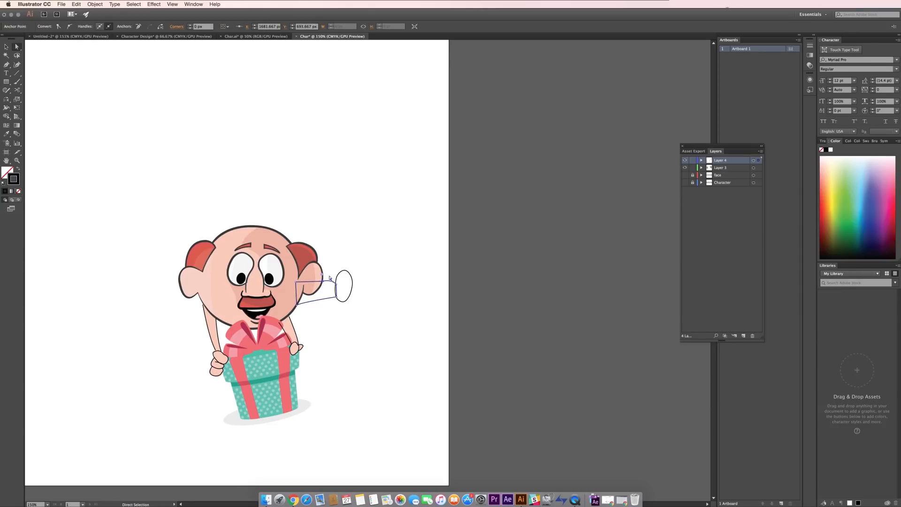
Step: Draw a matching leg outline extending outward and down from beneath the left ear
{"action": "key", "text": "p"}
{"action": "left_click", "coordinate": [182, 293]}
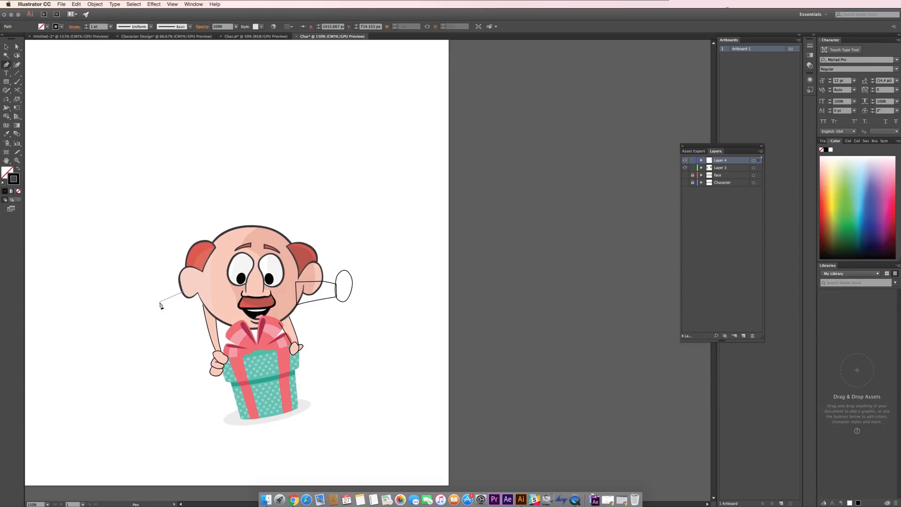
{"action": "left_click", "coordinate": [170, 300]}
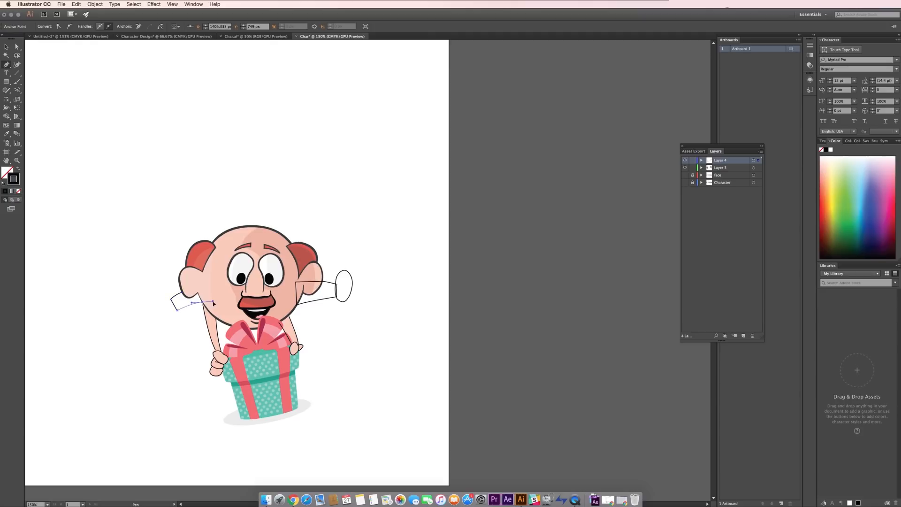
{"action": "left_click", "coordinate": [152, 310], "text": "super"}
{"action": "key", "text": "v"}
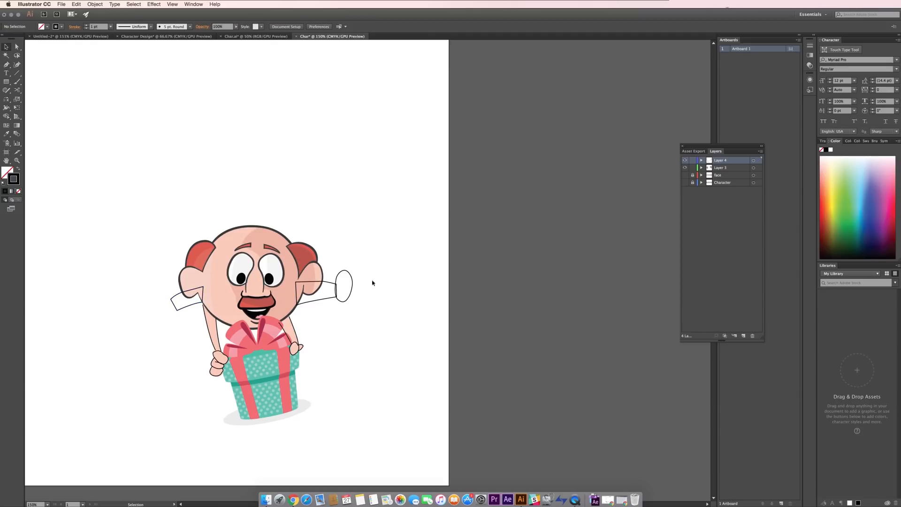
Step: Place a tilted copy of the oval foot at the end of the left leg
{"action": "left_click", "coordinate": [353, 283]}
{"action": "left_click_drag", "start_coordinate": [179, 306], "coordinate": [179, 301]}
{"action": "left_click_drag", "start_coordinate": [191, 324], "coordinate": [160, 305]}
{"action": "left_click", "coordinate": [167, 401]}
{"action": "left_click_drag", "start_coordinate": [207, 324], "coordinate": [210, 319]}
Step: Fill both legs with the blue trouser colour sampled from the reference figures
{"action": "left_click", "coordinate": [322, 306]}
{"action": "left_click", "coordinate": [323, 300]}
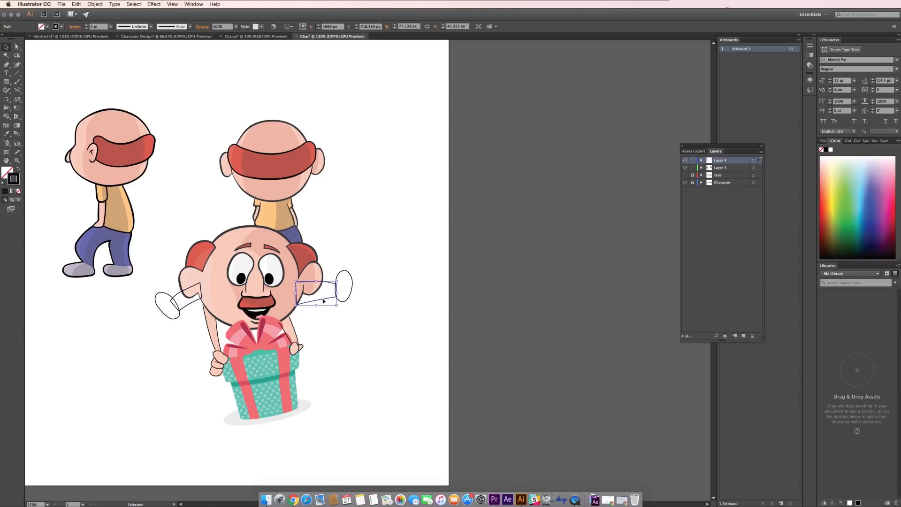
{"action": "key", "text": "i"}
{"action": "left_click", "coordinate": [291, 235]}
{"action": "key", "text": "v"}
{"action": "left_click", "coordinate": [189, 305]}
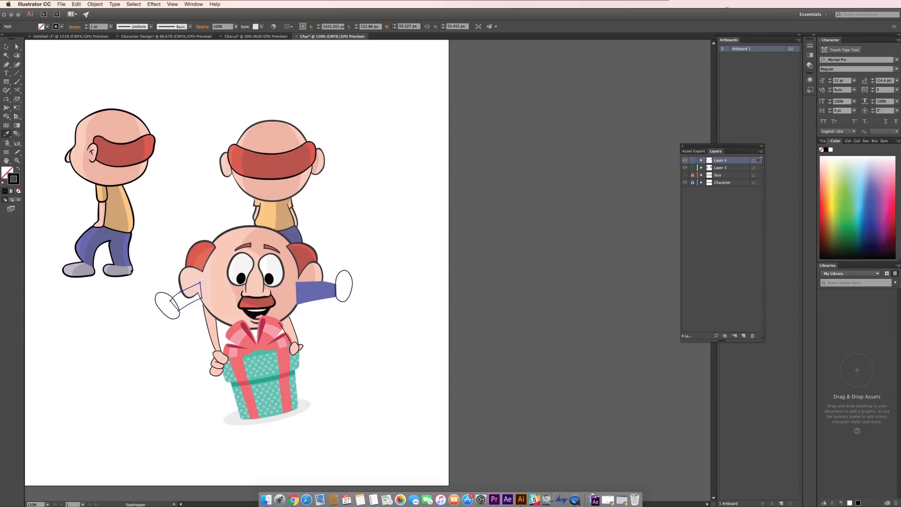
{"action": "left_click", "coordinate": [117, 247]}
{"action": "key", "text": "v"}
{"action": "left_click", "coordinate": [121, 358]}
Step: Fill both oval feet with the greyish shoe colour sampled from the side-view reference figure
{"action": "left_click", "coordinate": [168, 317]}
{"action": "left_click", "coordinate": [348, 298], "text": "shift"}
{"action": "key", "text": "i"}
{"action": "left_click", "coordinate": [80, 270]}
{"action": "key", "text": "v"}
{"action": "left_click", "coordinate": [89, 359]}
Step: Move Layer 4 below Layer 3 and hide the Character layer
{"action": "left_click", "coordinate": [168, 308]}
{"action": "left_click", "coordinate": [187, 299], "text": "shift"}
{"action": "left_click_drag", "start_coordinate": [720, 160], "coordinate": [721, 170]}
{"action": "left_click", "coordinate": [410, 275]}
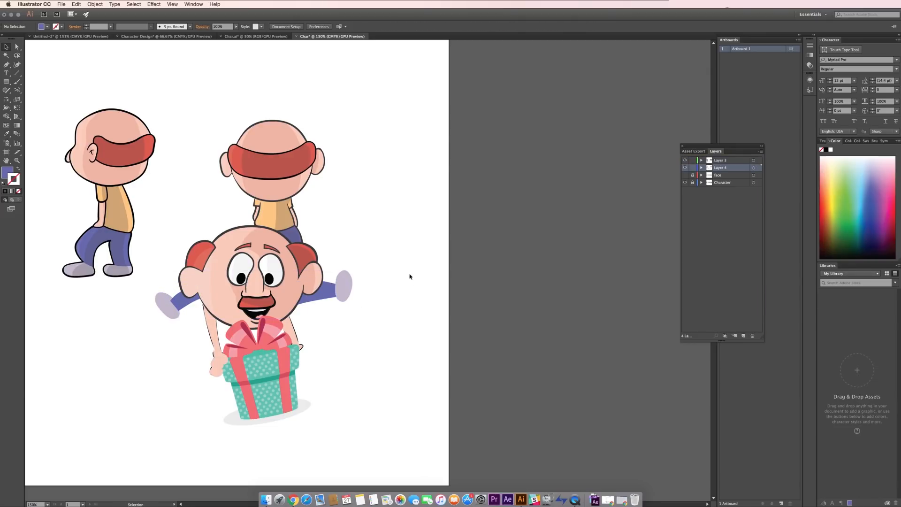
{"action": "left_click", "coordinate": [685, 182]}
Step: Lengthen the left leg and shift its foot slightly outward, away from the head
{"action": "key", "text": "a"}
{"action": "left_click", "coordinate": [192, 301]}
{"action": "key", "text": "v"}
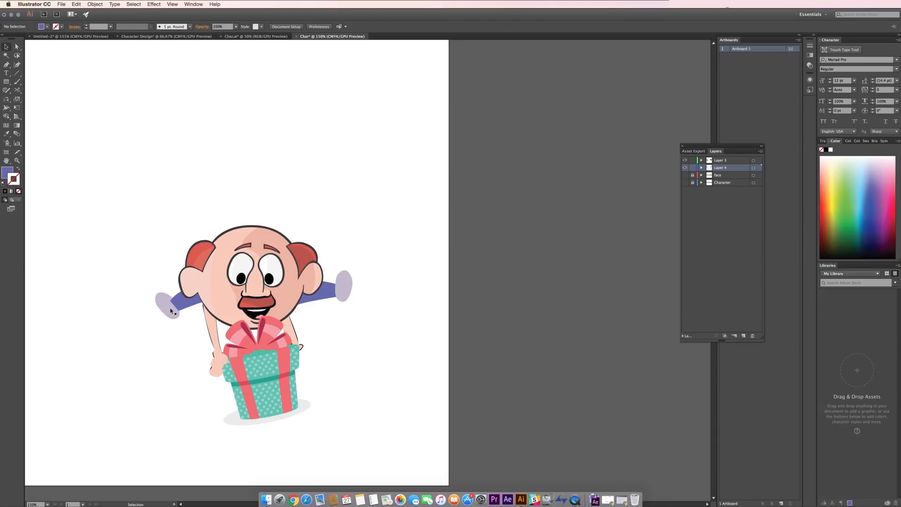
{"action": "left_click", "coordinate": [169, 312]}
{"action": "left_click_drag", "start_coordinate": [188, 311], "coordinate": [229, 322]}
{"action": "left_click_drag", "start_coordinate": [170, 310], "coordinate": [173, 311]}
{"action": "key", "text": "a"}
{"action": "left_click", "coordinate": [185, 304]}
{"action": "left_click", "coordinate": [180, 343]}
Step: Move the skin-coloured arm and finger shapes from Layer 3 to the back of Layer 4, keeping their position, and check both layers
{"action": "left_click", "coordinate": [215, 369]}
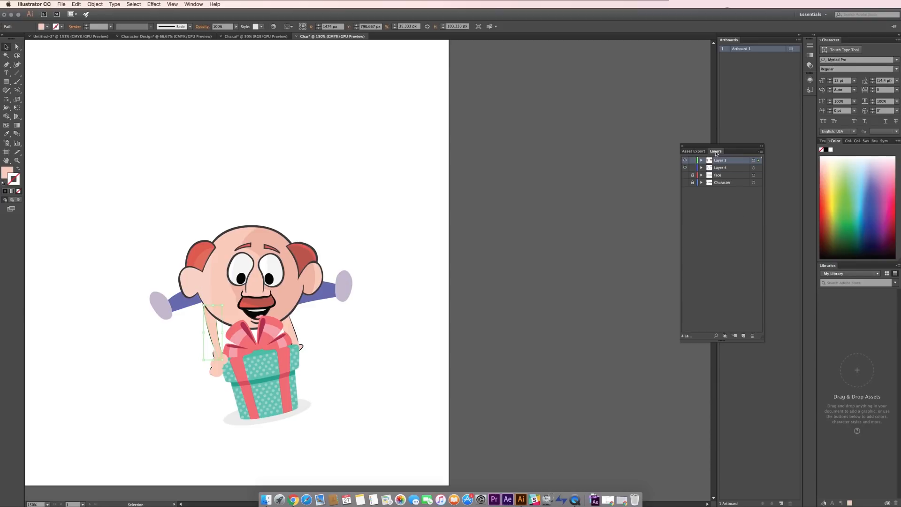
{"action": "left_click", "coordinate": [217, 367], "text": "shift"}
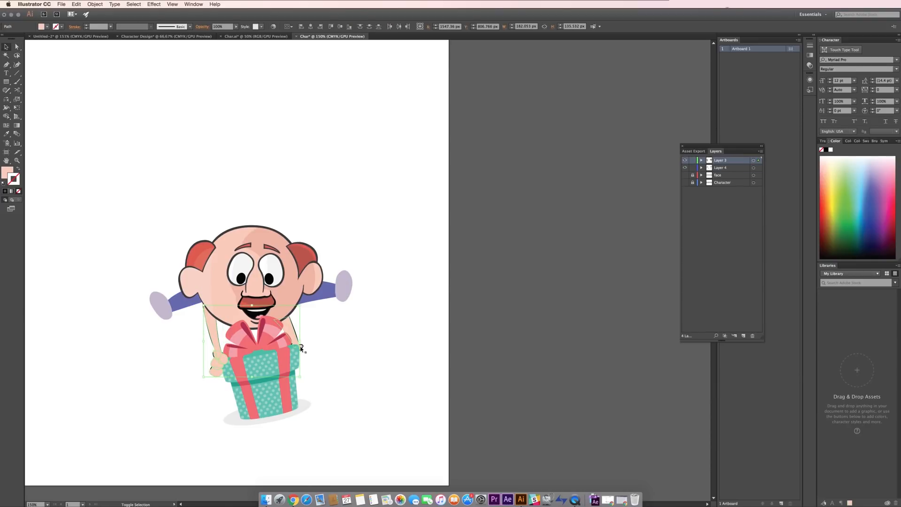
{"action": "left_click", "coordinate": [301, 349], "text": "shift"}
{"action": "key", "text": "super+x"}
{"action": "left_click", "coordinate": [725, 168]}
{"action": "key", "text": "super+f"}
{"action": "key", "text": "super+shift+["}
{"action": "left_click", "coordinate": [430, 183]}
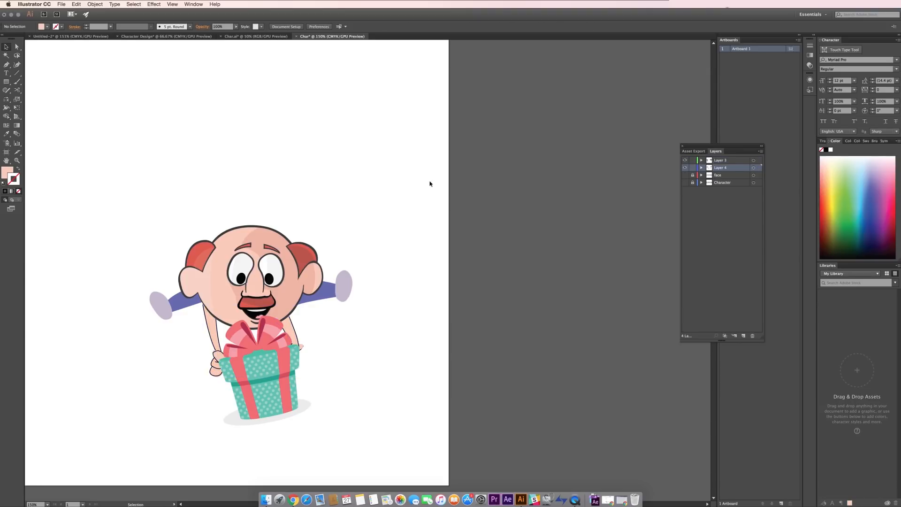
{"action": "left_click", "coordinate": [684, 167]}
{"action": "left_click", "coordinate": [685, 161]}
{"action": "left_click", "coordinate": [685, 167]}
{"action": "left_click", "coordinate": [684, 160]}
Step: Reposition the upper end of the left arm's outer black line against the head's contour
{"action": "left_click", "coordinate": [214, 335]}
{"action": "key", "text": "super+plus"}
{"action": "key", "text": "super+plus"}
{"action": "key", "text": "super+plus"}
{"action": "key", "text": "super+plus"}
{"action": "key", "text": "a"}
{"action": "left_click", "coordinate": [321, 179]}
{"action": "left_click", "coordinate": [305, 195]}
{"action": "left_click", "coordinate": [319, 179]}
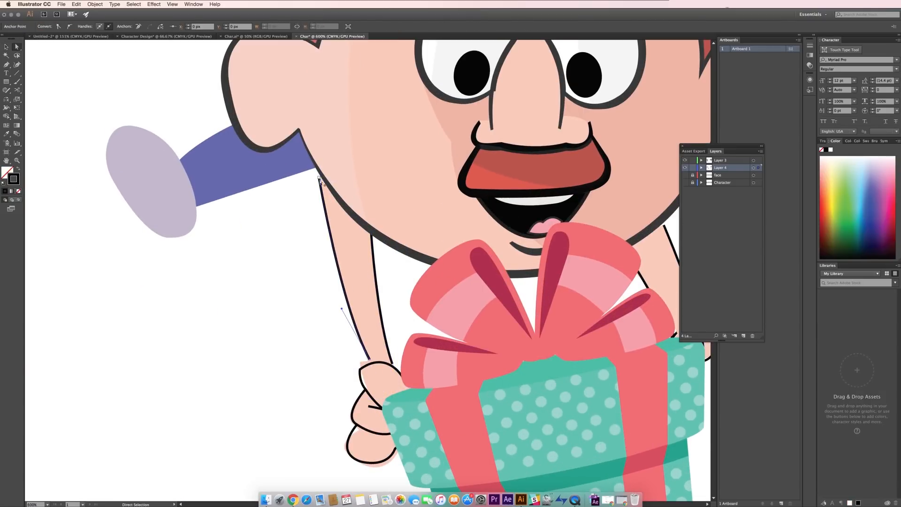
Step: Adjust the lower end of the left arm's inner line and the curve of its outer line
{"action": "left_click", "coordinate": [392, 365]}
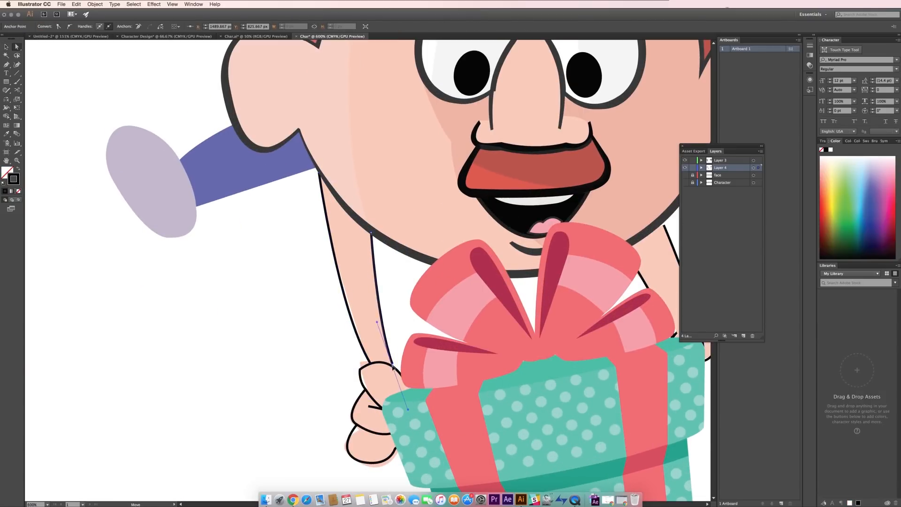
{"action": "left_click", "coordinate": [355, 324]}
{"action": "left_click_drag", "start_coordinate": [339, 310], "coordinate": [338, 299]}
{"action": "left_click", "coordinate": [310, 191]}
Step: Set both left arm lines to a 1.75 pt stroke and convert them to filled shapes with Outline Stroke
{"action": "left_click", "coordinate": [331, 234]}
{"action": "key", "text": "v"}
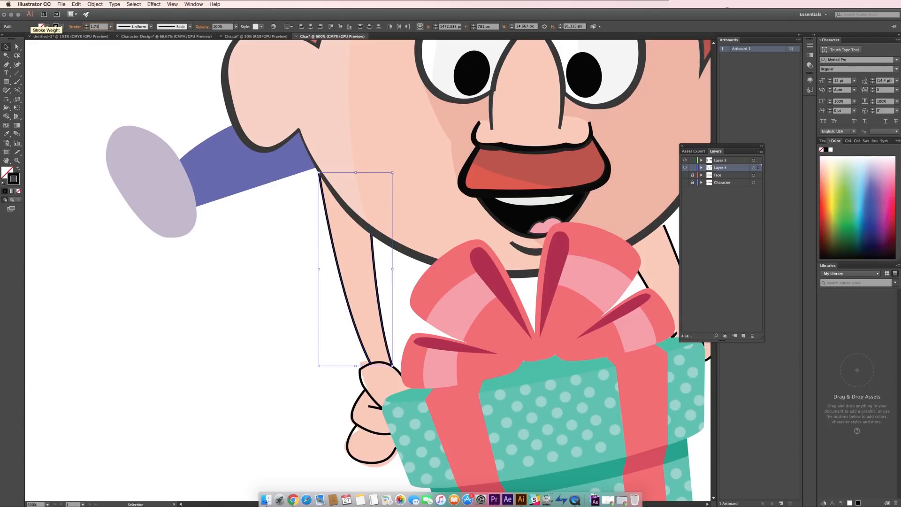
{"action": "key", "text": "Return"}
{"action": "left_click", "coordinate": [95, 5]}
{"action": "mouse_move", "coordinate": [94, 136]}
{"action": "left_click", "coordinate": [186, 151]}
{"action": "left_click", "coordinate": [284, 284]}
Step: Reshape the left arm's outer black contour by moving its upper anchor point toward the head
{"action": "key", "text": "a"}
{"action": "left_click", "coordinate": [349, 308]}
{"action": "left_click_drag", "start_coordinate": [317, 173], "coordinate": [316, 168]}
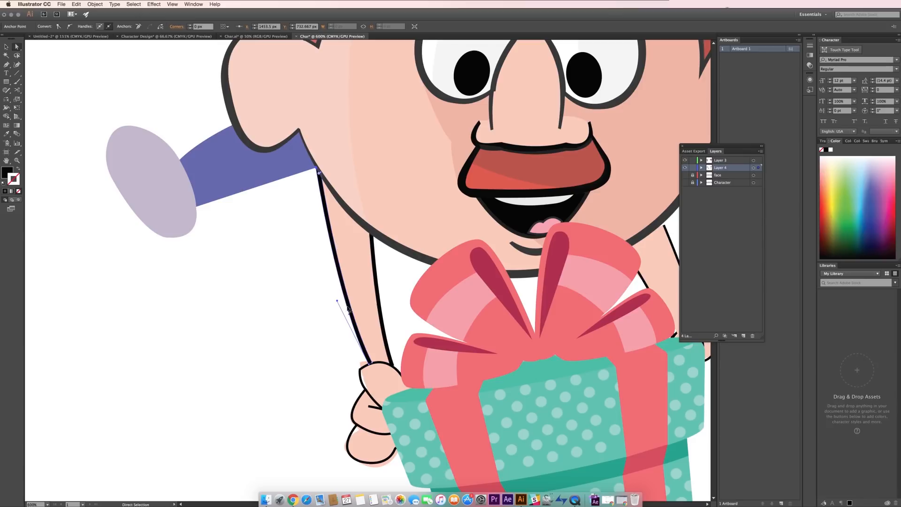
Step: Smooth the left hand's top finger by adjusting the anchor points and handles of its shape
{"action": "left_click", "coordinate": [361, 363]}
{"action": "left_click", "coordinate": [361, 364]}
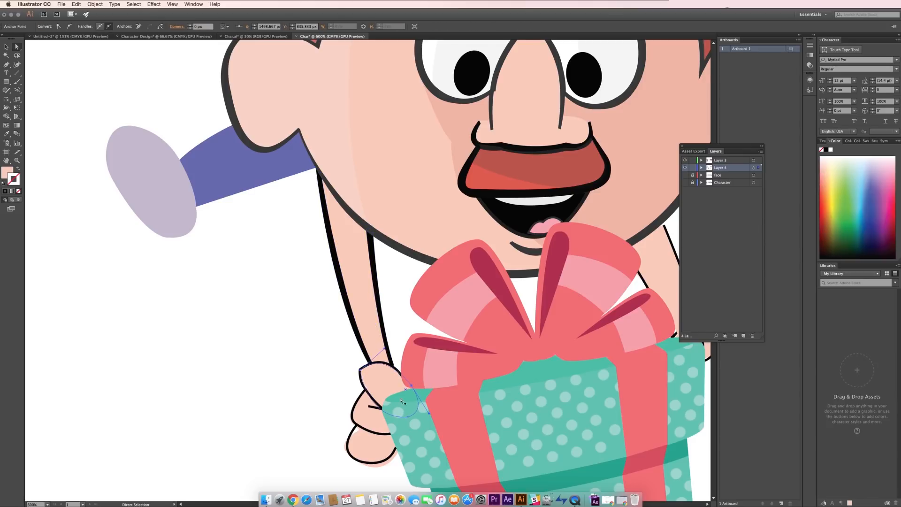
{"action": "left_click_drag", "start_coordinate": [385, 348], "coordinate": [387, 349]}
{"action": "left_click", "coordinate": [316, 416]}
{"action": "key", "text": "v"}
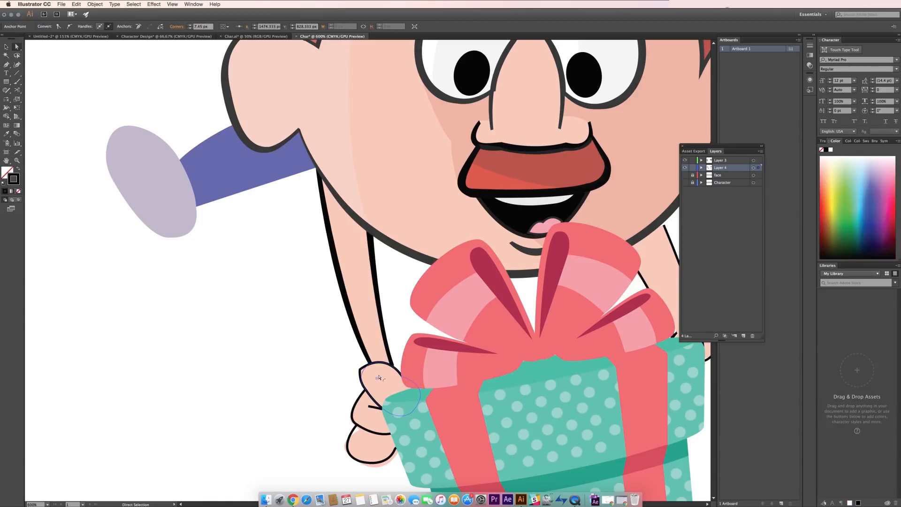
{"action": "key", "text": "a"}
Step: Set the stroke weight of the left hand's top finger outline to 1.75 pt
{"action": "key", "text": "v"}
{"action": "left_click", "coordinate": [361, 376]}
{"action": "left_click", "coordinate": [87, 25]}
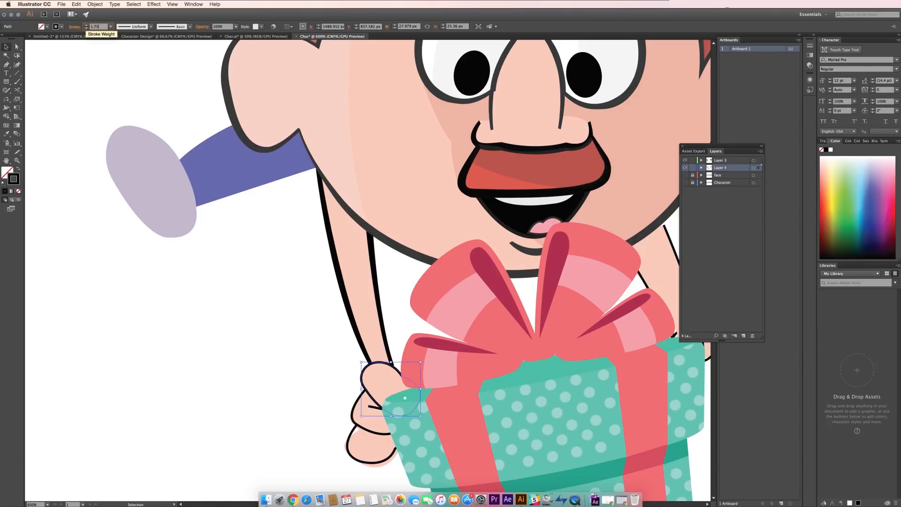
{"action": "left_click", "coordinate": [171, 179]}
Step: Move all the left hand's finger shapes and outlines to a new top layer named fingers, keeping their position
{"action": "left_click_drag", "start_coordinate": [372, 467], "coordinate": [374, 468]}
{"action": "left_click", "coordinate": [304, 387]}
{"action": "left_click_drag", "start_coordinate": [311, 384], "coordinate": [369, 462]}
{"action": "key", "text": "super+x"}
{"action": "left_click", "coordinate": [722, 160]}
{"action": "key", "text": "super+l"}
{"action": "key", "text": "super+f"}
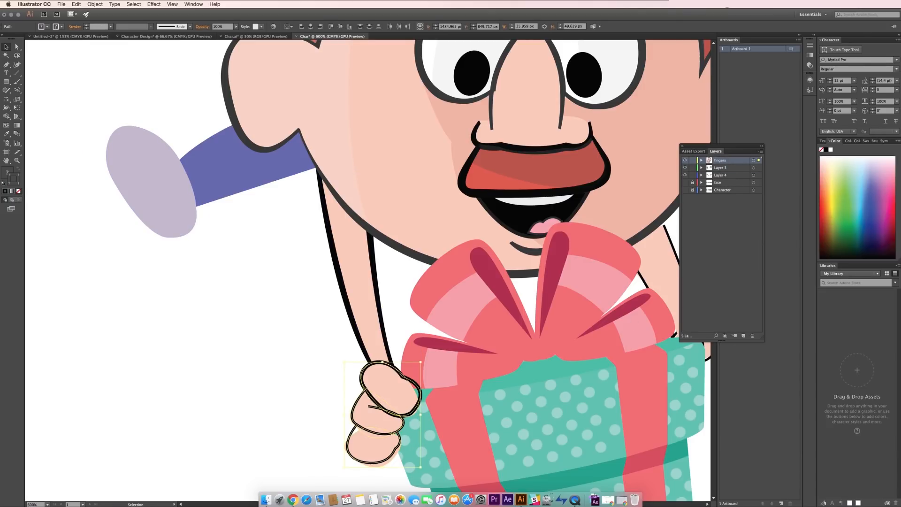
Step: Rename Layer 3 as head and Layer 4 as legs
{"action": "double_click", "coordinate": [721, 168]}
{"action": "left_click", "coordinate": [721, 176]}
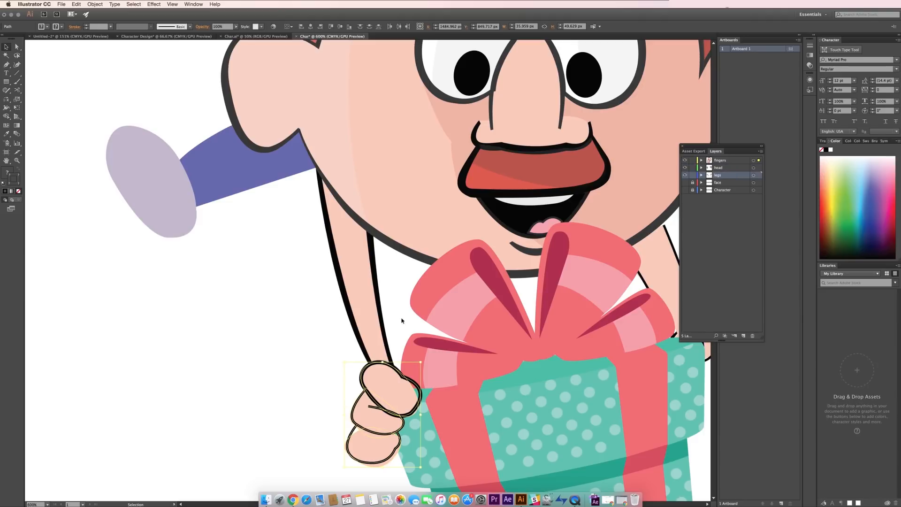
{"action": "left_click", "coordinate": [401, 321]}
Step: Adjust anchor points on the top and middle finger outlines of the left hand to fit the skin-coloured shapes
{"action": "left_click_drag", "start_coordinate": [401, 321], "coordinate": [366, 263]}
{"action": "key", "text": "a"}
{"action": "left_click", "coordinate": [375, 323]}
{"action": "left_click", "coordinate": [350, 341]}
{"action": "left_click", "coordinate": [366, 319]}
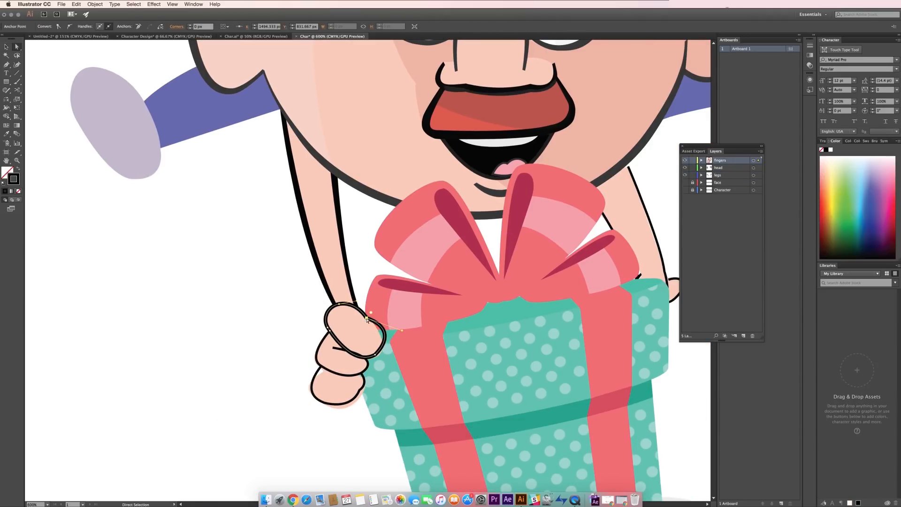
{"action": "left_click", "coordinate": [325, 371]}
{"action": "left_click", "coordinate": [322, 370]}
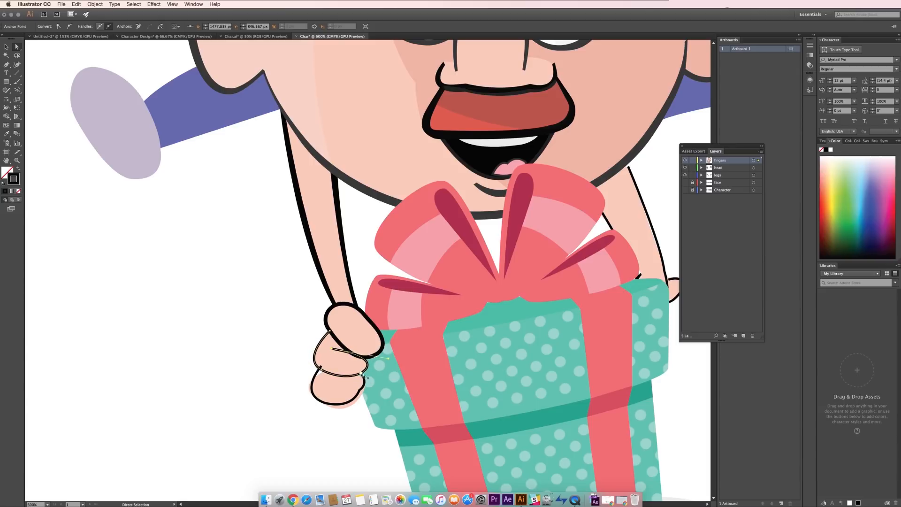
Step: Nudge the left hand's lowest finger, both its fill and outline, slightly downward
{"action": "left_click", "coordinate": [344, 398]}
{"action": "key", "text": "v"}
{"action": "left_click", "coordinate": [328, 398]}
{"action": "left_click", "coordinate": [328, 404], "text": "shift"}
{"action": "key", "text": "Down"}
{"action": "key", "text": "Down"}
{"action": "key", "text": "Down"}
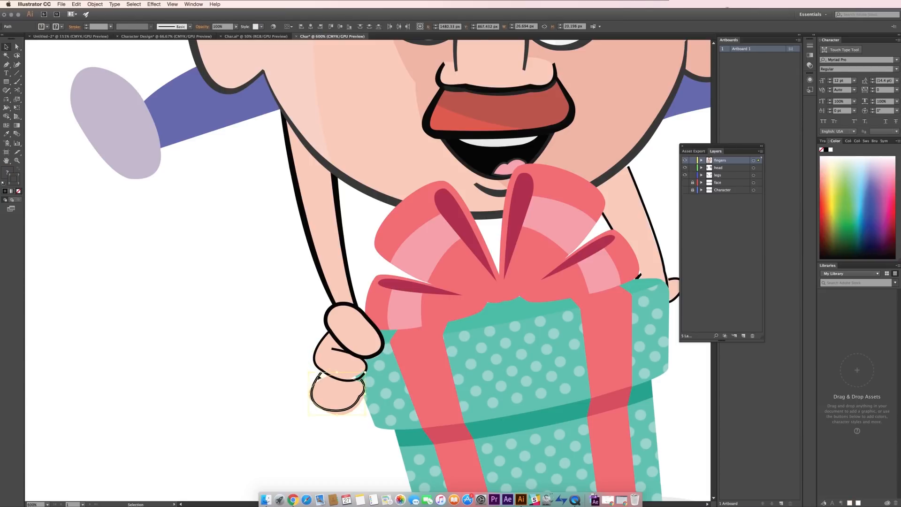
Step: Reshape the middle finger outline's rounded end over the gift's edge
{"action": "scroll", "coordinate": [344, 380], "scroll_direction": "up", "scroll_amount": 2}
{"action": "left_click", "coordinate": [221, 332]}
{"action": "key", "text": "a"}
{"action": "left_click", "coordinate": [355, 365]}
{"action": "left_click_drag", "start_coordinate": [371, 369], "coordinate": [381, 371]}
{"action": "left_click_drag", "start_coordinate": [386, 336], "coordinate": [400, 355]}
{"action": "left_click", "coordinate": [125, 410]}
Step: Adjust the anchor point on the middle finger outline's outer side, away from the gift
{"action": "key", "text": "c"}
{"action": "key", "text": "a"}
{"action": "left_click", "coordinate": [310, 343]}
{"action": "left_click_drag", "start_coordinate": [288, 334], "coordinate": [284, 335]}
{"action": "left_click", "coordinate": [221, 365]}
Step: Increase the stroke weight of the middle finger's outline and convert it to a filled shape with Outline Stroke
{"action": "key", "text": "v"}
{"action": "left_click", "coordinate": [286, 346]}
{"action": "type", "text": "1488"}
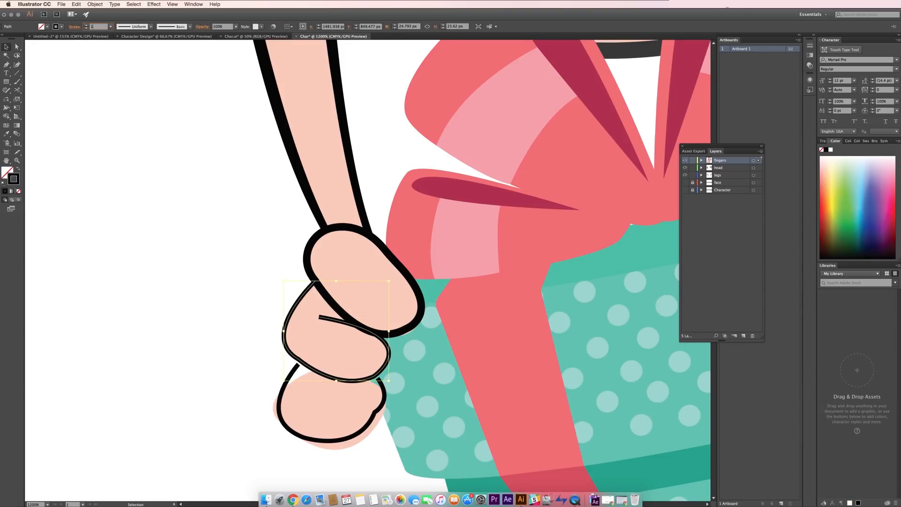
{"action": "type", "text": ".48"}
{"action": "key", "text": "Return"}
{"action": "left_click", "coordinate": [95, 4]}
{"action": "mouse_move", "coordinate": [128, 136]}
{"action": "left_click", "coordinate": [196, 155]}
Step: Convert the top finger's black stroke to a filled shape with Outline Stroke
{"action": "left_click", "coordinate": [342, 228]}
{"action": "left_click", "coordinate": [96, 4]}
{"action": "left_click", "coordinate": [196, 156]}
Step: Vary the thickness of the top finger's outline by moving anchor points along its inner edge and the side facing the gift
{"action": "key", "text": "a"}
{"action": "left_click", "coordinate": [340, 231]}
{"action": "left_click_drag", "start_coordinate": [313, 247], "coordinate": [317, 247]}
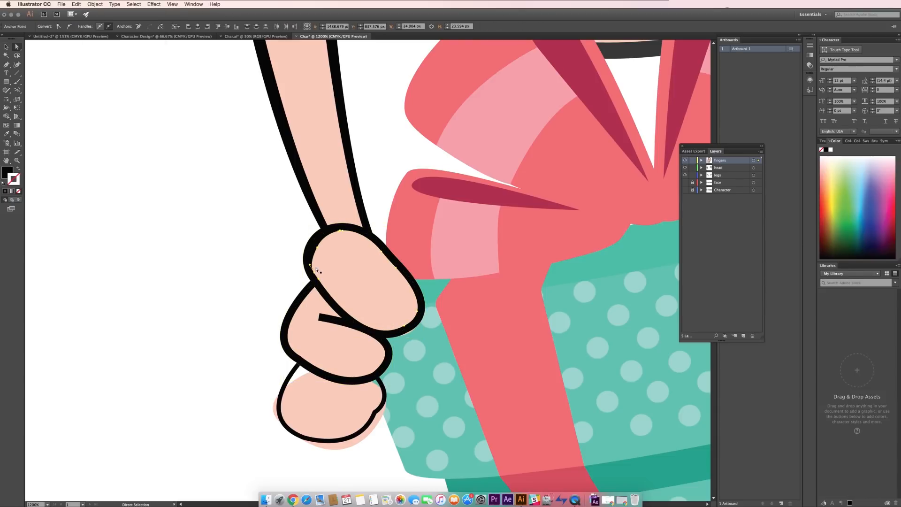
{"action": "left_click", "coordinate": [402, 325]}
{"action": "left_click_drag", "start_coordinate": [405, 331], "coordinate": [408, 334]}
{"action": "left_click", "coordinate": [207, 328]}
{"action": "left_click", "coordinate": [381, 252]}
{"action": "left_click", "coordinate": [395, 267], "text": "shift"}
{"action": "key", "text": "Down"}
Step: Vary the thickness of the middle finger's outline, widening its upper start and lower curve and tapering the end of its crease
{"action": "left_click", "coordinate": [313, 282]}
{"action": "left_click", "coordinate": [300, 358]}
{"action": "left_click_drag", "start_coordinate": [318, 320], "coordinate": [323, 321]}
{"action": "left_click", "coordinate": [207, 372]}
{"action": "left_click", "coordinate": [321, 315]}
{"action": "left_click_drag", "start_coordinate": [372, 373], "coordinate": [369, 374]}
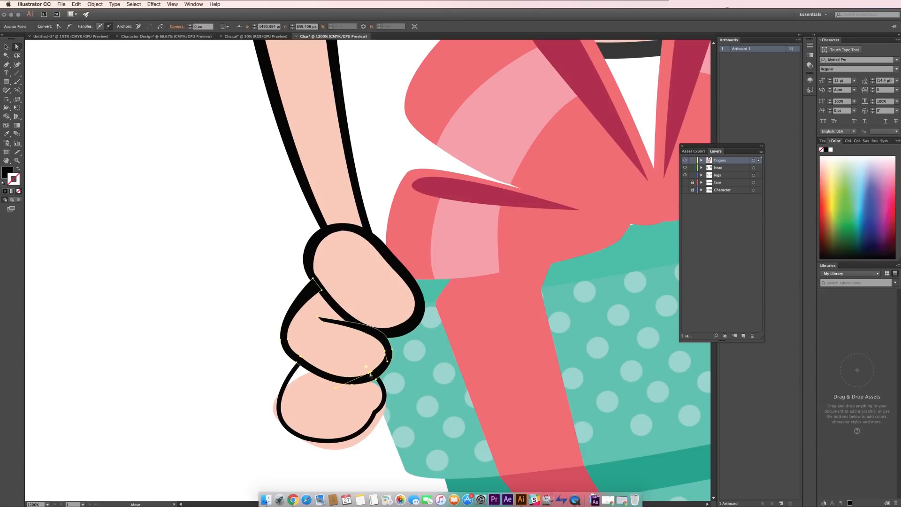
Step: Reshape the bottom finger's skin fill to follow its black outline
{"action": "left_click", "coordinate": [259, 353]}
{"action": "left_click", "coordinate": [287, 384]}
{"action": "left_click", "coordinate": [302, 397]}
{"action": "left_click_drag", "start_coordinate": [281, 423], "coordinate": [278, 414]}
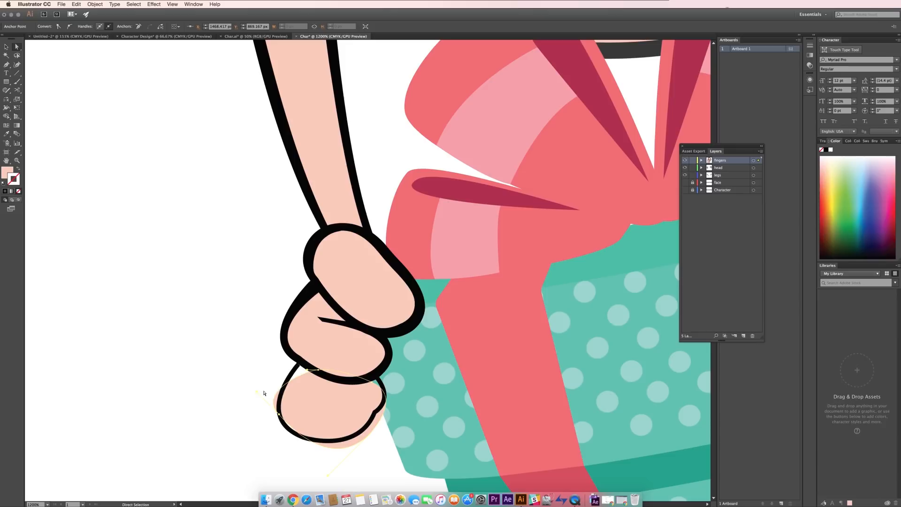
{"action": "left_click", "coordinate": [307, 412]}
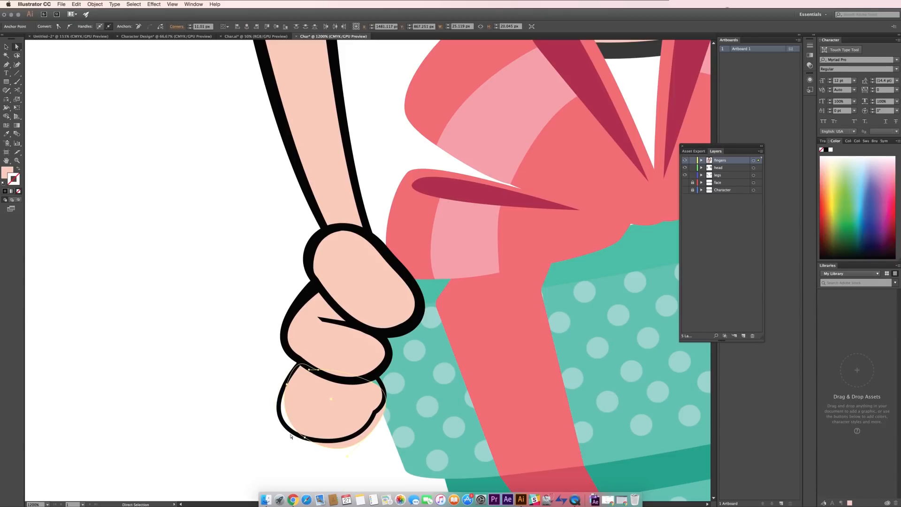
{"action": "left_click", "coordinate": [292, 394]}
{"action": "left_click", "coordinate": [366, 426]}
{"action": "left_click_drag", "start_coordinate": [372, 383], "coordinate": [319, 372]}
{"action": "left_click", "coordinate": [235, 394]}
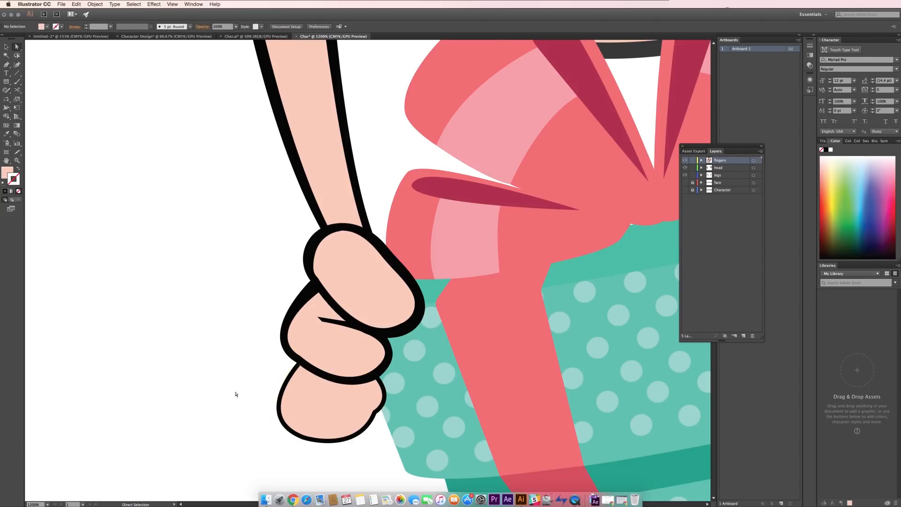
Step: Convert the bottom finger's black stroke to a filled shape with Outline Stroke
{"action": "scroll", "coordinate": [300, 329], "scroll_direction": "down", "scroll_amount": 5}
{"action": "key", "text": "v"}
{"action": "left_click", "coordinate": [322, 296]}
{"action": "left_click", "coordinate": [95, 4]}
{"action": "left_click", "coordinate": [331, 308]}
Step: Thicken the bottom finger's outline by moving the inner-edge anchor points at its upper start and along its underside
{"action": "scroll", "coordinate": [331, 308], "scroll_direction": "up", "scroll_amount": 1}
{"action": "scroll", "coordinate": [275, 221], "scroll_direction": "up", "scroll_amount": 2}
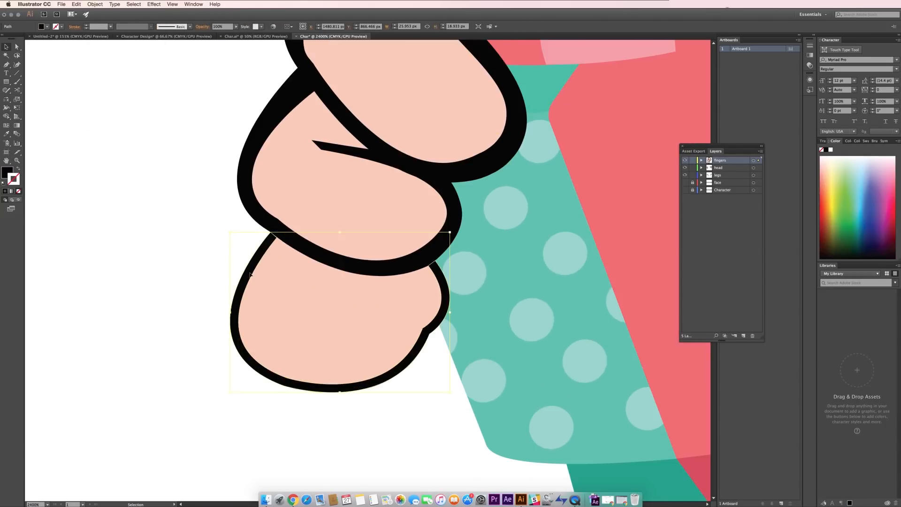
{"action": "key", "text": "a"}
{"action": "left_click_drag", "start_coordinate": [277, 237], "coordinate": [284, 243]}
{"action": "left_click_drag", "start_coordinate": [343, 383], "coordinate": [343, 377]}
{"action": "left_click_drag", "start_coordinate": [287, 377], "coordinate": [285, 373]}
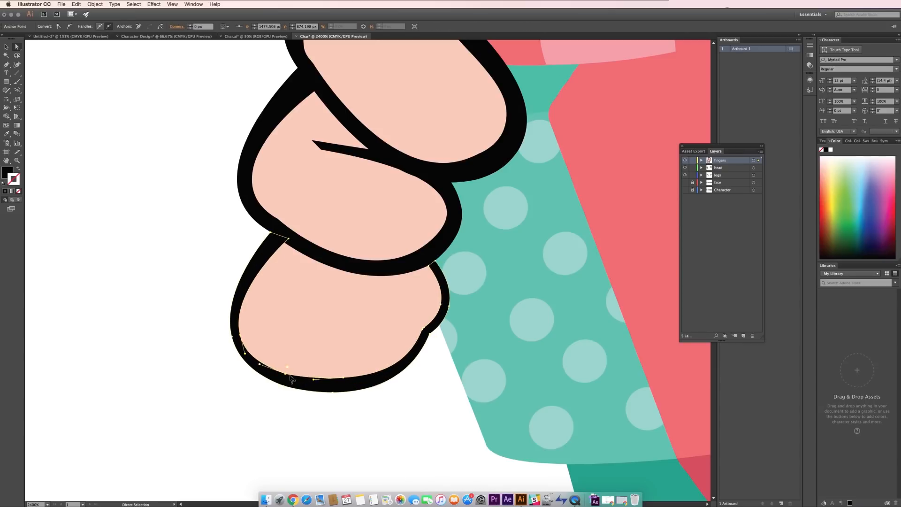
Step: Smooth the notch in the bottom finger's outline beside the gift and widen the outline's upper end below the middle finger
{"action": "left_click", "coordinate": [429, 334]}
{"action": "left_click_drag", "start_coordinate": [435, 338], "coordinate": [623, 418]}
{"action": "left_click", "coordinate": [425, 343]}
{"action": "left_click", "coordinate": [428, 347]}
{"action": "left_click_drag", "start_coordinate": [429, 266], "coordinate": [417, 269]}
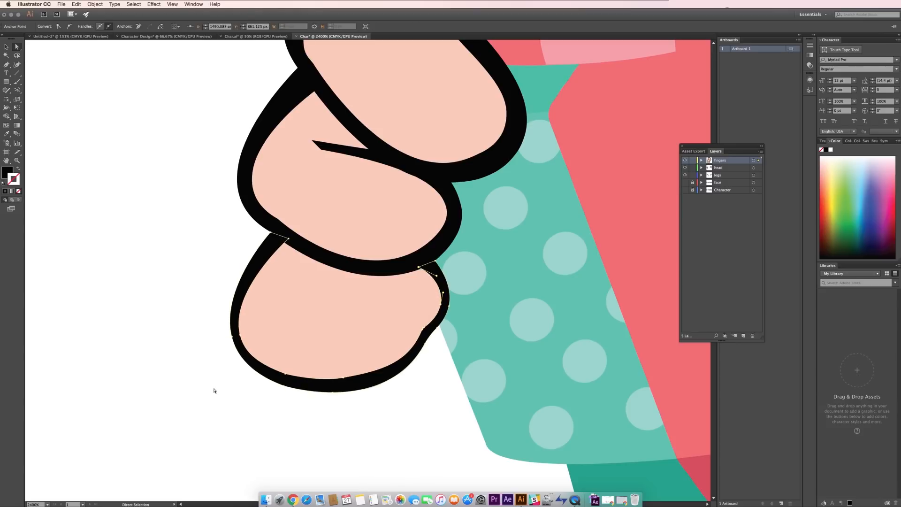
{"action": "left_click", "coordinate": [215, 390]}
Step: Hide the head layer to expose the arm and hand on the gift's right side
{"action": "key", "text": "super+minus"}
{"action": "key", "text": "super+minus"}
{"action": "key", "text": "super+minus"}
{"action": "key", "text": "super+minus"}
{"action": "key", "text": "super+minus"}
{"action": "key", "text": "super+minus"}
{"action": "left_click_drag", "start_coordinate": [482, 237], "coordinate": [384, 199]}
{"action": "left_click", "coordinate": [445, 280]}
{"action": "key", "text": "super+plus"}
{"action": "key", "text": "super+plus"}
{"action": "key", "text": "super+plus"}
{"action": "key", "text": "v"}
{"action": "left_click", "coordinate": [684, 167]}
{"action": "left_click", "coordinate": [607, 302]}
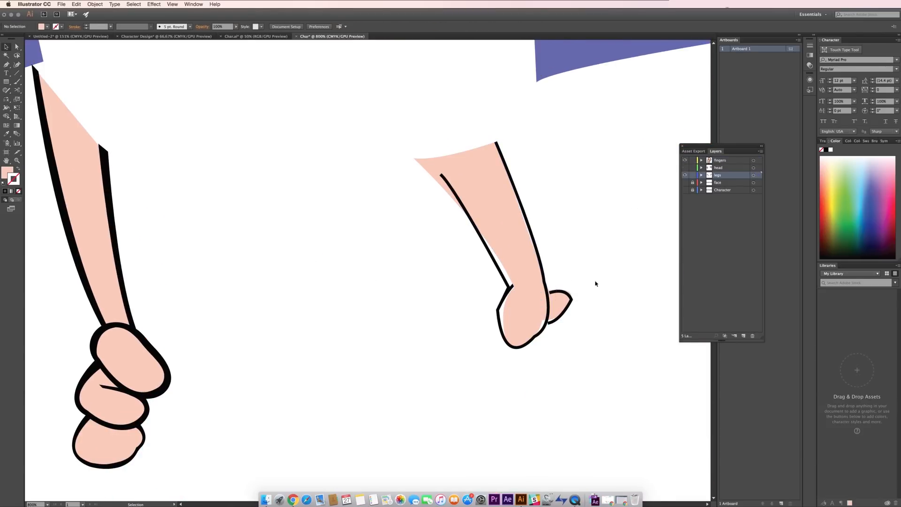
Step: Move the right hand's palm and thumb shapes to the fingers layer and show the head layer again
{"action": "left_click_drag", "start_coordinate": [595, 284], "coordinate": [560, 307]}
{"action": "left_click", "coordinate": [534, 310], "text": "shift"}
{"action": "key", "text": "super+x"}
{"action": "left_click", "coordinate": [720, 160]}
{"action": "key", "text": "super+f"}
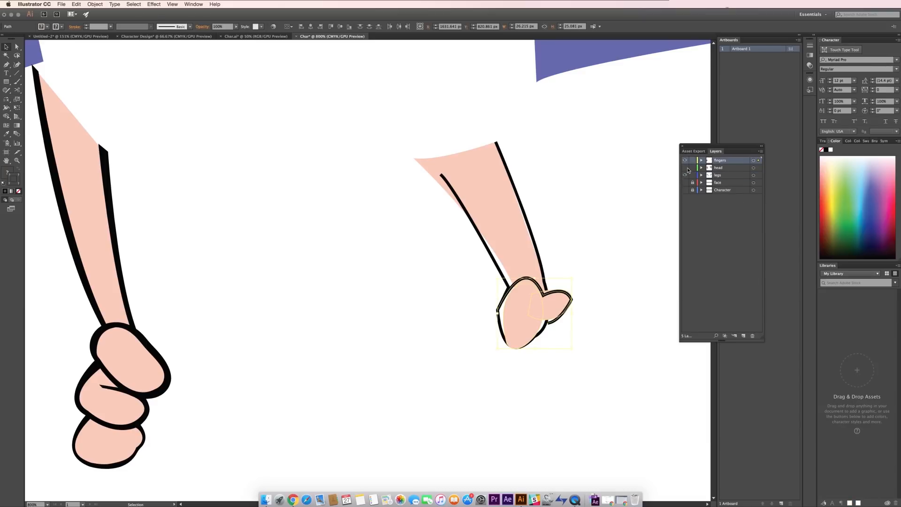
{"action": "left_click", "coordinate": [686, 168]}
Step: Reshape the right arm's skin fill by adjusting its upper corners beneath the chin and its lower corner at the wrist
{"action": "left_click", "coordinate": [511, 223]}
{"action": "key", "text": "a"}
{"action": "left_click", "coordinate": [496, 142]}
{"action": "left_click_drag", "start_coordinate": [495, 142], "coordinate": [493, 136]}
{"action": "left_click_drag", "start_coordinate": [554, 305], "coordinate": [550, 304]}
{"action": "left_click_drag", "start_coordinate": [502, 150], "coordinate": [539, 234]}
{"action": "left_click", "coordinate": [414, 159]}
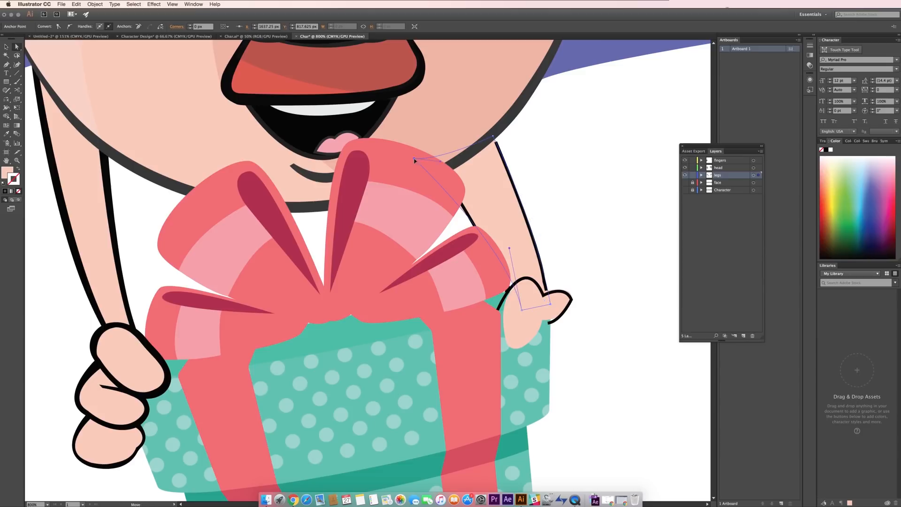
{"action": "left_click", "coordinate": [598, 199]}
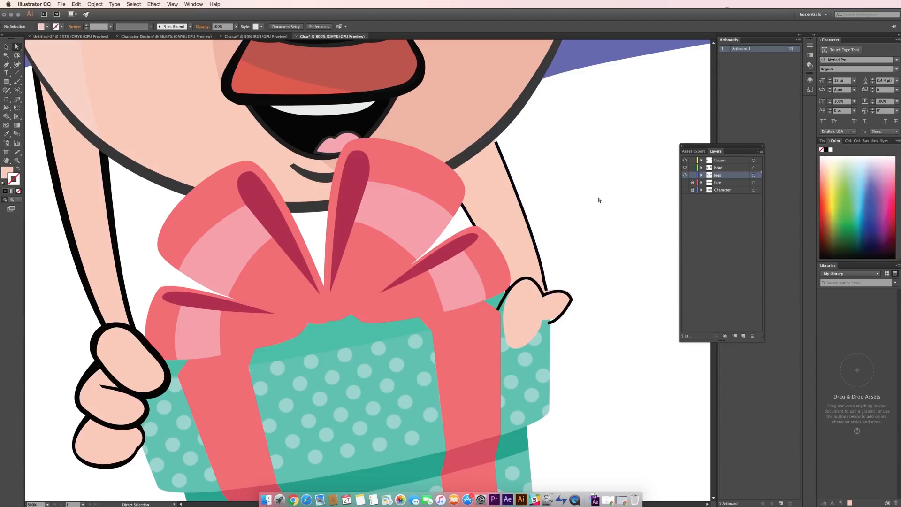
Step: Delete the black outline around the right hand's palm and thumb, keeping their skin fills
{"action": "left_click", "coordinate": [500, 302]}
{"action": "key", "text": "Delete"}
{"action": "key", "text": "Delete"}
{"action": "left_click", "coordinate": [535, 312]}
{"action": "left_click", "coordinate": [627, 258]}
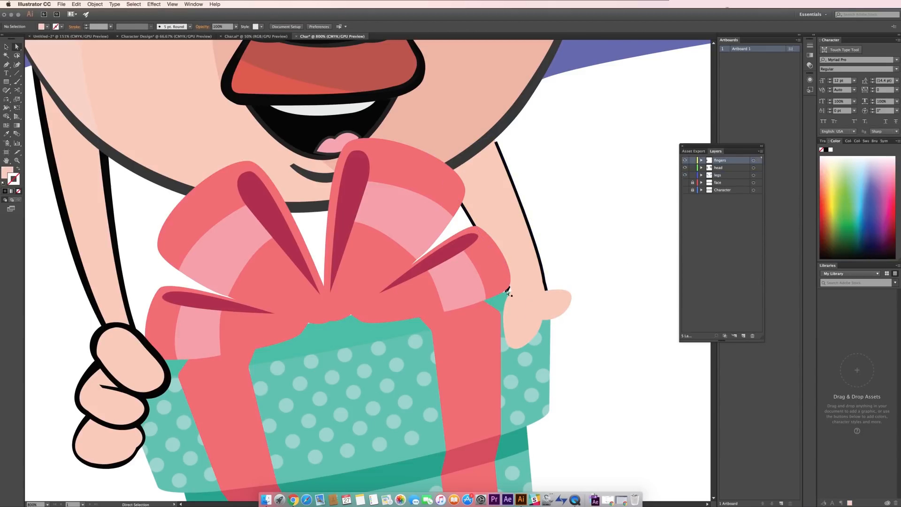
Step: Extend the upper end of the right arm's outer outline until it meets the chin
{"action": "left_click", "coordinate": [507, 290]}
{"action": "left_click", "coordinate": [592, 249]}
{"action": "left_click", "coordinate": [498, 143]}
{"action": "key", "text": "b"}
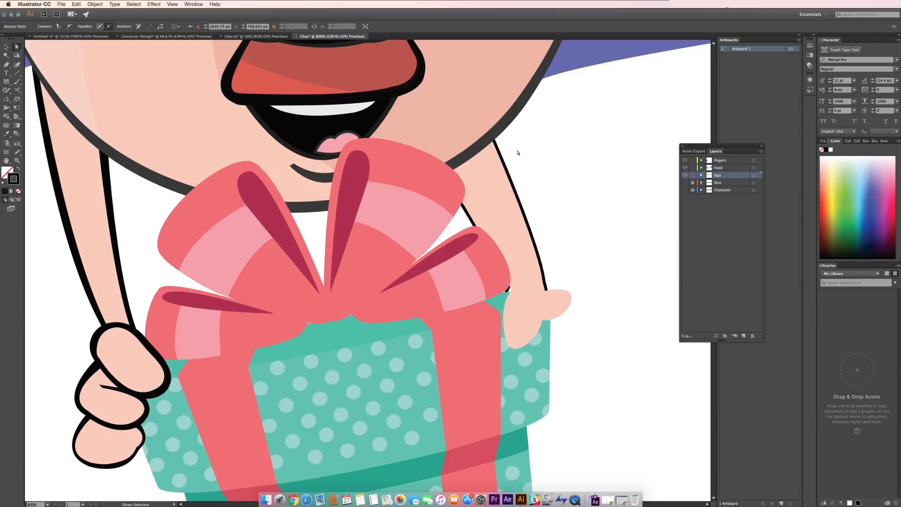
{"action": "key", "text": "v"}
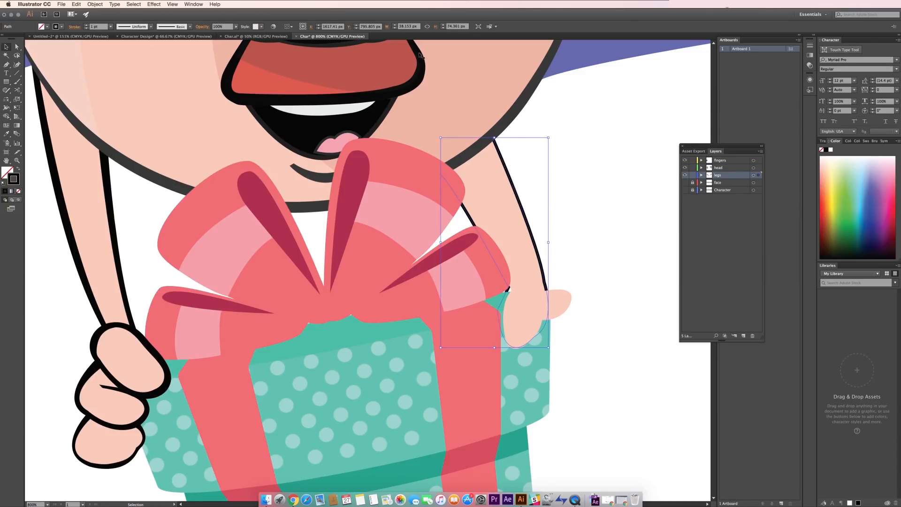
Step: Hide the head and fingers layers and delete the palm portion of the right arm's black outline
{"action": "left_click", "coordinate": [685, 168]}
{"action": "key", "text": "a"}
{"action": "left_click", "coordinate": [499, 310]}
{"action": "left_click", "coordinate": [555, 303]}
{"action": "left_click", "coordinate": [607, 291]}
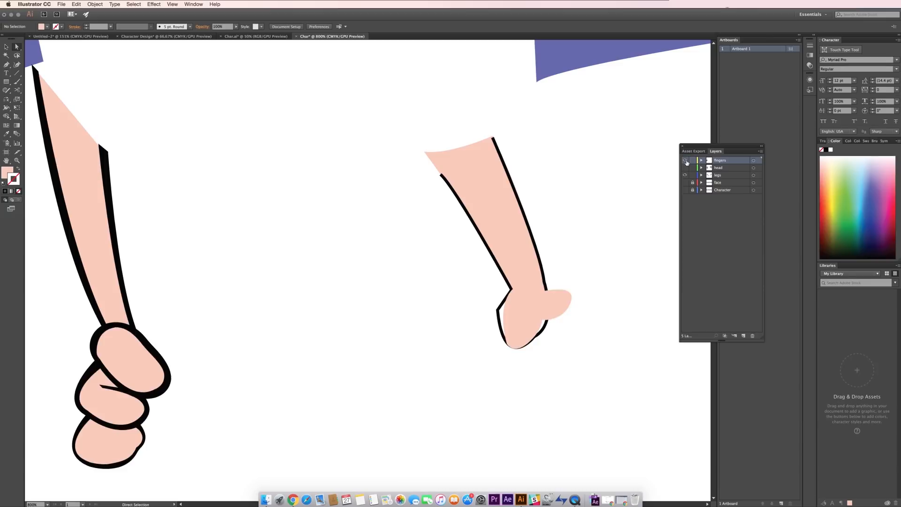
{"action": "left_click", "coordinate": [685, 161]}
{"action": "left_click_drag", "start_coordinate": [551, 361], "coordinate": [458, 316]}
{"action": "key", "text": "Delete"}
{"action": "scroll", "coordinate": [499, 311], "scroll_direction": "left", "scroll_amount": 1}
{"action": "left_click", "coordinate": [514, 290]}
{"action": "scroll", "coordinate": [589, 320], "scroll_direction": "left", "scroll_amount": 1}
{"action": "left_click", "coordinate": [588, 320]}
Step: Try converting the right arm's two black strokes to filled shapes with Outline Stroke, and undo the conversion
{"action": "key", "text": "v"}
{"action": "left_click", "coordinate": [546, 268]}
{"action": "left_click", "coordinate": [500, 261], "text": "shift"}
{"action": "left_click", "coordinate": [94, 4]}
{"action": "left_click", "coordinate": [199, 154]}
{"action": "key", "text": "a"}
{"action": "left_click", "coordinate": [605, 197]}
{"action": "left_click", "coordinate": [462, 193]}
{"action": "key", "text": "super+z"}
{"action": "key", "text": "super+z"}
{"action": "key", "text": "super+shift+z"}
{"action": "key", "text": "super+z"}
Step: Set the right arm's two black strokes to 1.75 pt and convert them to filled shapes with Outline Stroke
{"action": "left_click_drag", "start_coordinate": [103, 26], "coordinate": [23, 26]}
{"action": "type", "text": "2"}
{"action": "key", "text": "Return"}
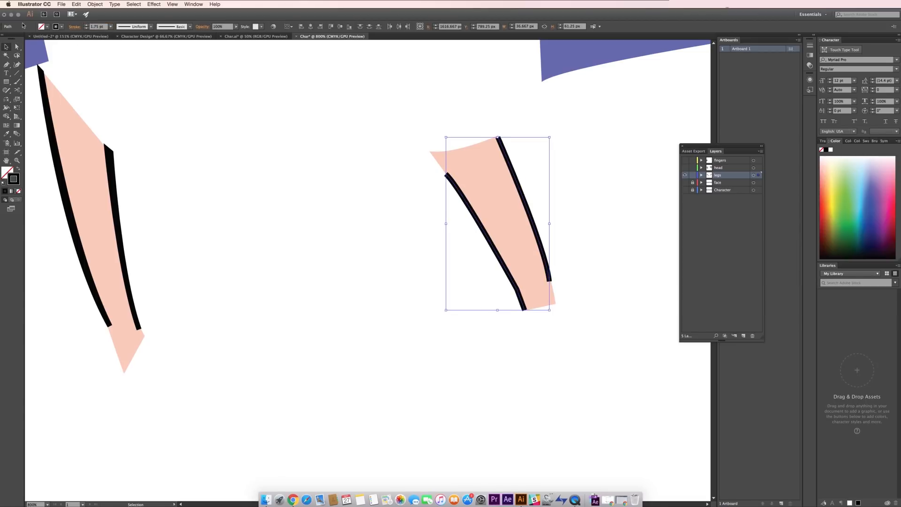
{"action": "left_click", "coordinate": [95, 4]}
{"action": "mouse_move", "coordinate": [150, 137]}
{"action": "left_click", "coordinate": [197, 163]}
{"action": "key", "text": "Escape"}
{"action": "left_click", "coordinate": [94, 6]}
{"action": "key", "text": "Escape"}
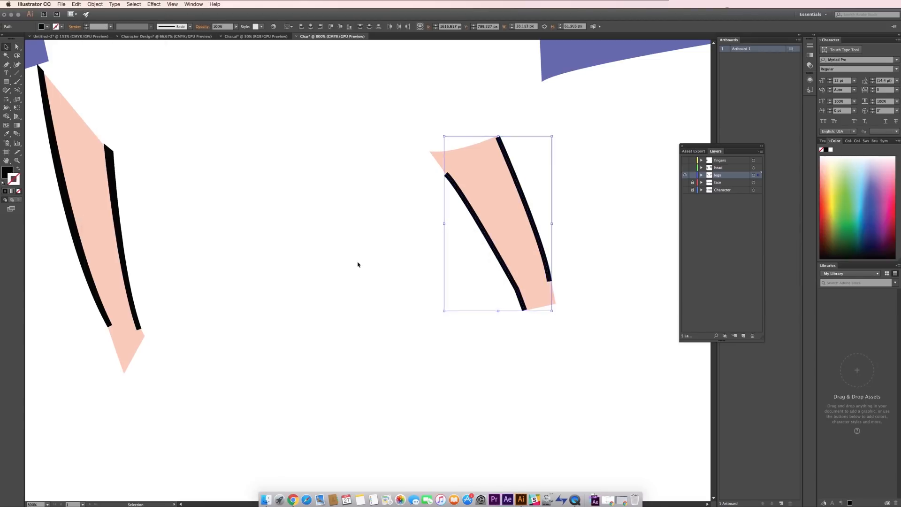
Step: Widen the upper end of the right arm's inner outline and taper its lower end to a point at the wrist
{"action": "key", "text": "a"}
{"action": "left_click", "coordinate": [439, 177]}
{"action": "left_click_drag", "start_coordinate": [522, 312], "coordinate": [524, 311]}
{"action": "left_click", "coordinate": [515, 314]}
{"action": "left_click", "coordinate": [523, 315]}
{"action": "left_click", "coordinate": [524, 311]}
{"action": "left_click", "coordinate": [529, 331]}
Step: Taper the right arm's outer outline to a point at the wrist and adjust both outlines' upper ends
{"action": "left_click_drag", "start_coordinate": [547, 282], "coordinate": [551, 286]}
{"action": "left_click_drag", "start_coordinate": [495, 138], "coordinate": [494, 139]}
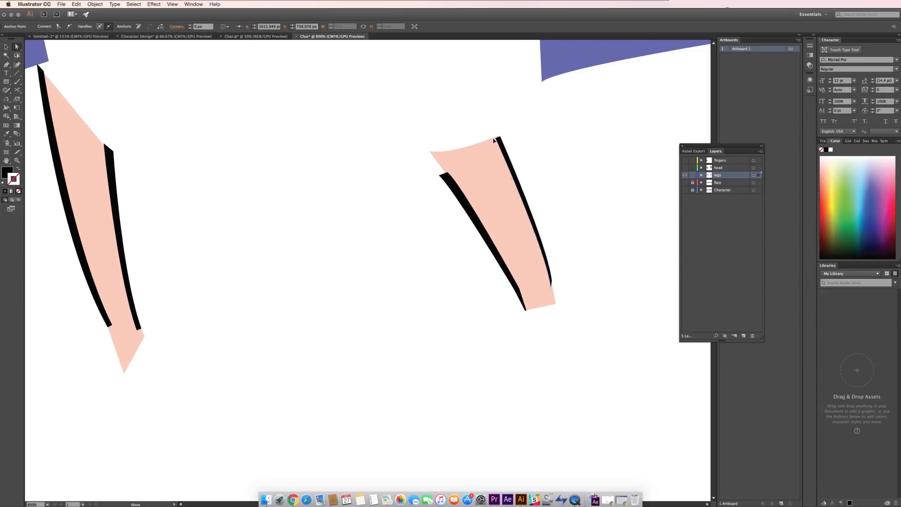
{"action": "left_click", "coordinate": [537, 146]}
{"action": "left_click_drag", "start_coordinate": [448, 173], "coordinate": [446, 174]}
{"action": "left_click", "coordinate": [565, 346]}
Step: Show the fingers and head layers again and tilt the right hand's thumb fill downward beside the gift
{"action": "left_click", "coordinate": [685, 160]}
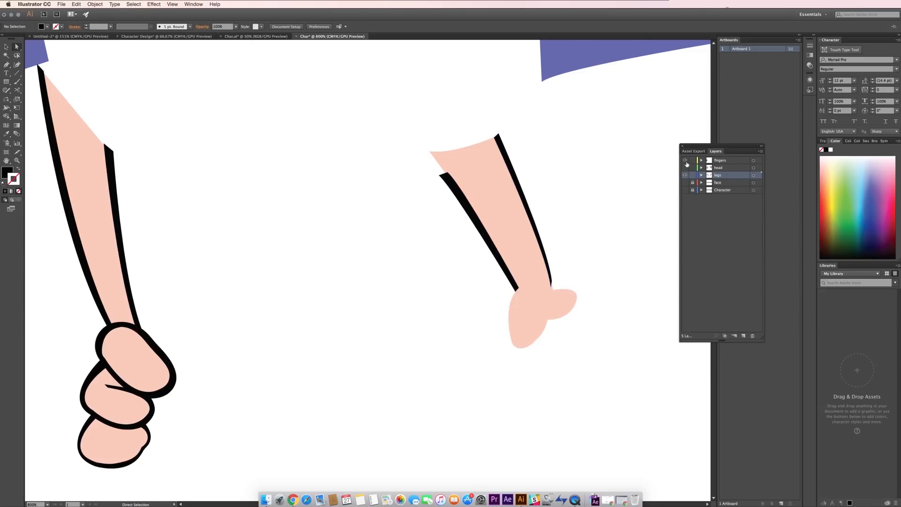
{"action": "left_click", "coordinate": [684, 167]}
{"action": "key", "text": "v"}
{"action": "left_click", "coordinate": [559, 303]}
{"action": "left_click", "coordinate": [518, 296]}
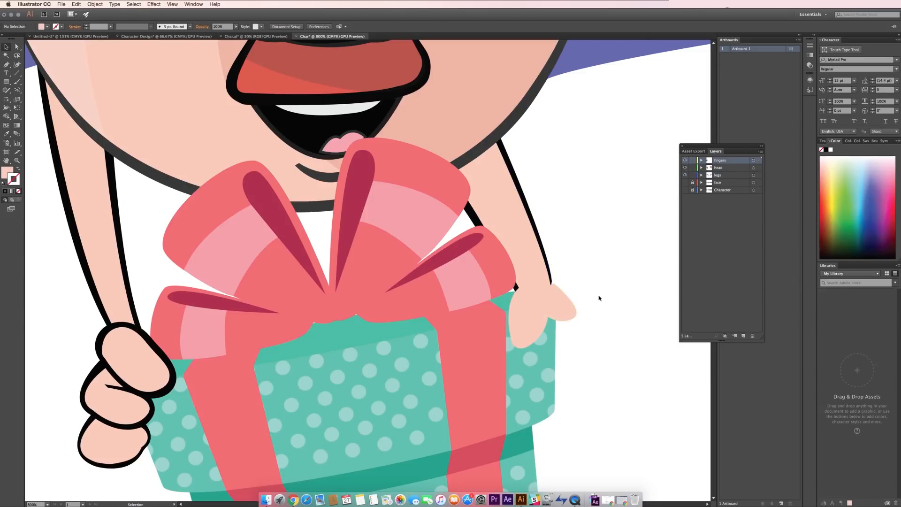
{"action": "left_click_drag", "start_coordinate": [565, 304], "coordinate": [377, 358]}
{"action": "left_click", "coordinate": [599, 308]}
Step: Switch to the Char.ai document and examine the finished gift-holding character as a reference for the right hand
{"action": "key", "text": "super+minus"}
{"action": "key", "text": "super+minus"}
{"action": "key", "text": "super+minus"}
{"action": "key", "text": "super+minus"}
{"action": "left_click", "coordinate": [216, 340]}
{"action": "left_click_drag", "start_coordinate": [231, 357], "coordinate": [236, 353]}
{"action": "left_click_drag", "start_coordinate": [236, 353], "coordinate": [294, 322]}
{"action": "key", "text": "super+plus"}
{"action": "key", "text": "super+plus"}
{"action": "key", "text": "super+plus"}
{"action": "left_click_drag", "start_coordinate": [119, 427], "coordinate": [488, 254]}
{"action": "left_click", "coordinate": [497, 244]}
{"action": "left_click", "coordinate": [507, 252], "text": "shift"}
{"action": "left_click", "coordinate": [459, 235]}
{"action": "left_click", "coordinate": [484, 246]}
{"action": "left_click", "coordinate": [493, 250], "text": "shift"}
{"action": "left_click", "coordinate": [500, 296]}
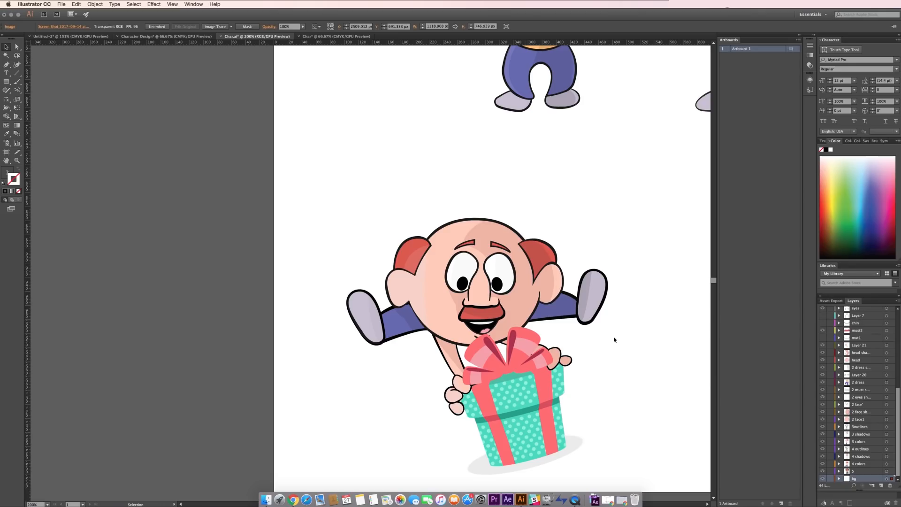
Step: Examine the head expressions, body poses and pencil rotation sketches across the character sheet
{"action": "key", "text": "super+minus"}
{"action": "key", "text": "super+minus"}
{"action": "key", "text": "super+minus"}
{"action": "key", "text": "super+minus"}
{"action": "left_click_drag", "start_coordinate": [539, 319], "coordinate": [471, 328]}
{"action": "key", "text": "super+equal"}
{"action": "key", "text": "super+equal"}
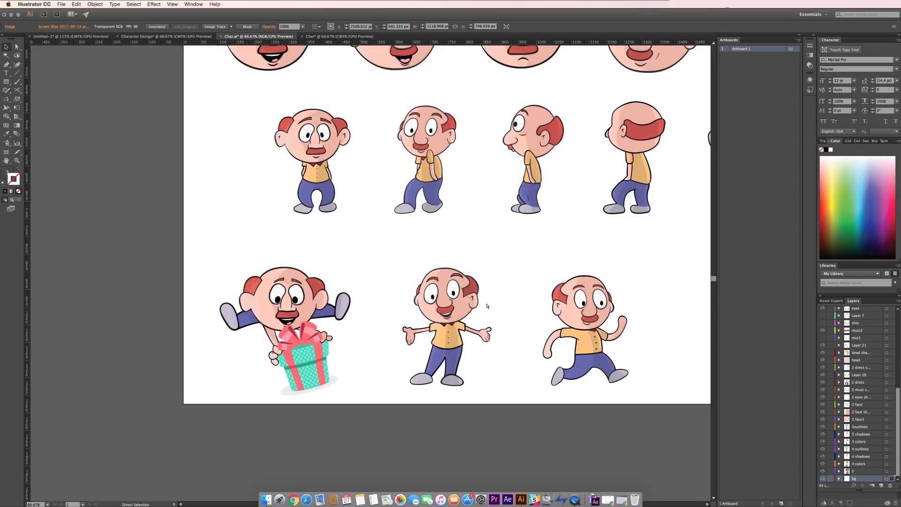
{"action": "left_click_drag", "start_coordinate": [531, 359], "coordinate": [419, 319]}
{"action": "left_click_drag", "start_coordinate": [415, 276], "coordinate": [417, 292]}
{"action": "mouse_move", "coordinate": [401, 251]}
{"action": "left_mouse_down"}
{"action": "mouse_move", "coordinate": [416, 246]}
{"action": "mouse_move", "coordinate": [401, 254]}
{"action": "left_mouse_up"}
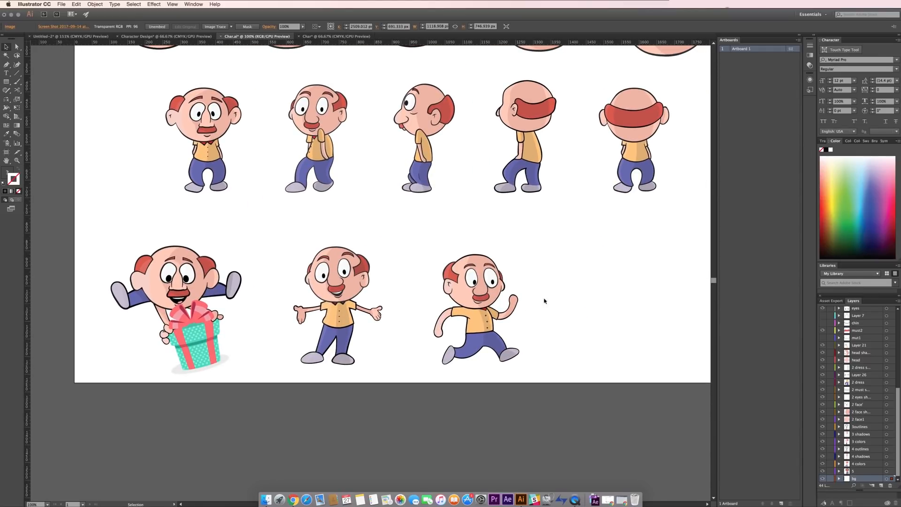
{"action": "left_click_drag", "start_coordinate": [543, 280], "coordinate": [501, 374]}
{"action": "key", "text": "super+minus"}
{"action": "key", "text": "super+minus"}
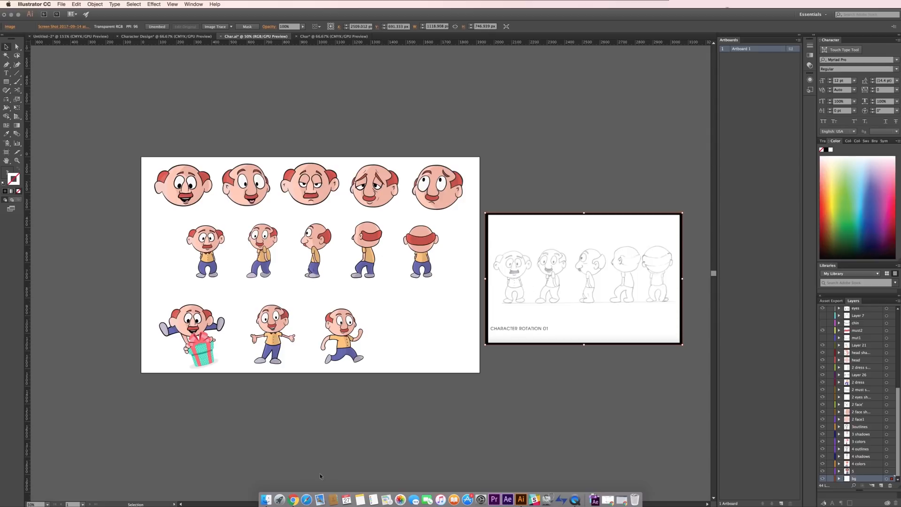
Step: Switch to Finder and copy rotation.gif from the Character folder into the Char Tut folder
{"action": "left_click", "coordinate": [266, 500]}
{"action": "right_click", "coordinate": [631, 294]}
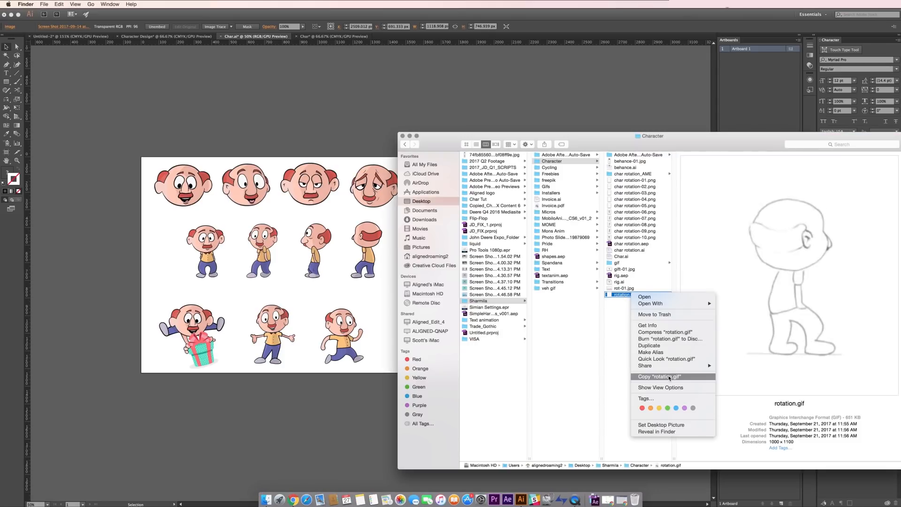
{"action": "left_click", "coordinate": [669, 378]}
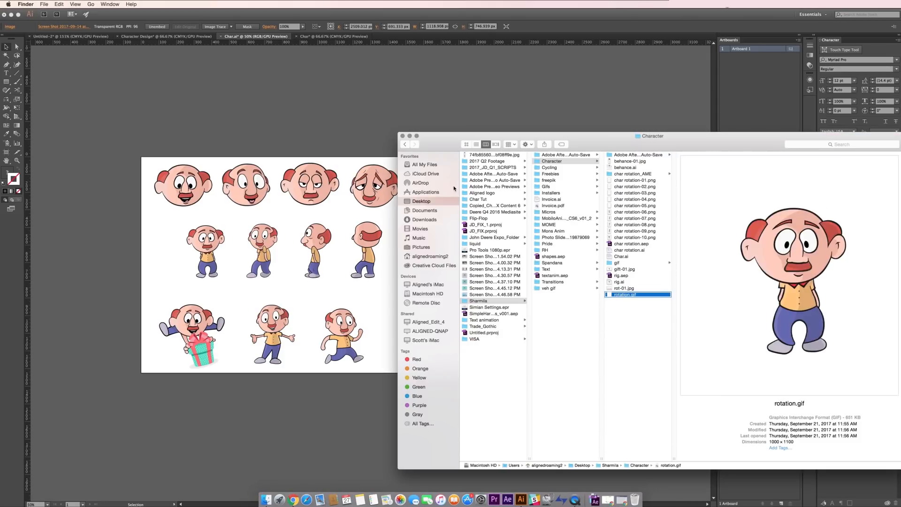
{"action": "key", "text": "super+m"}
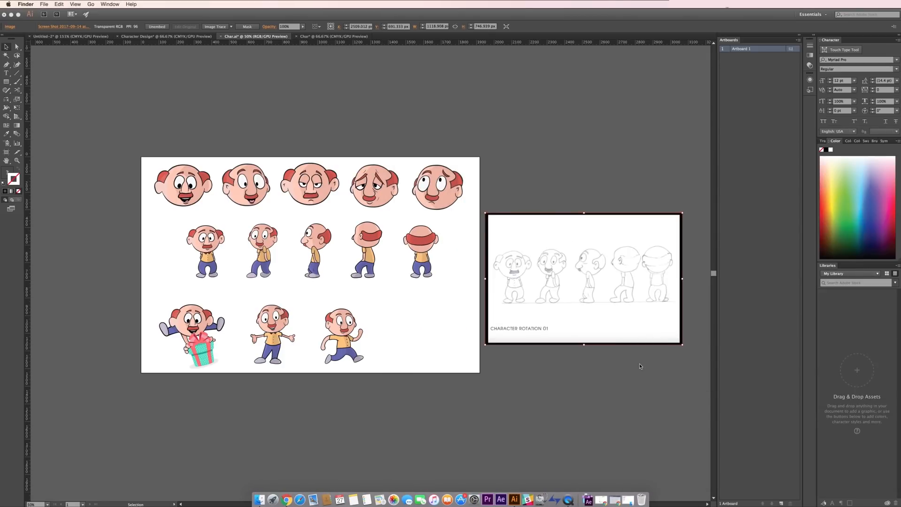
{"action": "left_click", "coordinate": [629, 498]}
{"action": "left_click", "coordinate": [298, 165]}
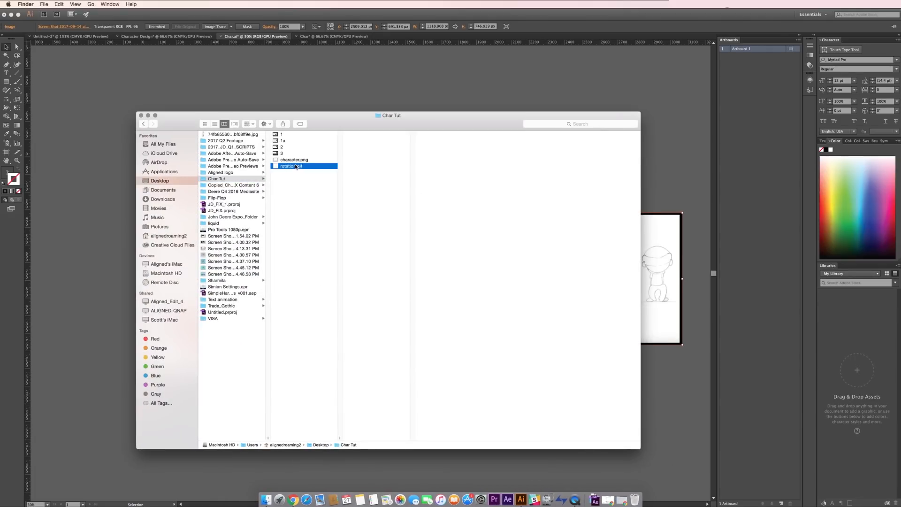
Step: Preview the rotation.gif turnaround animation at full size, then put the folder window away
{"action": "key", "text": "space"}
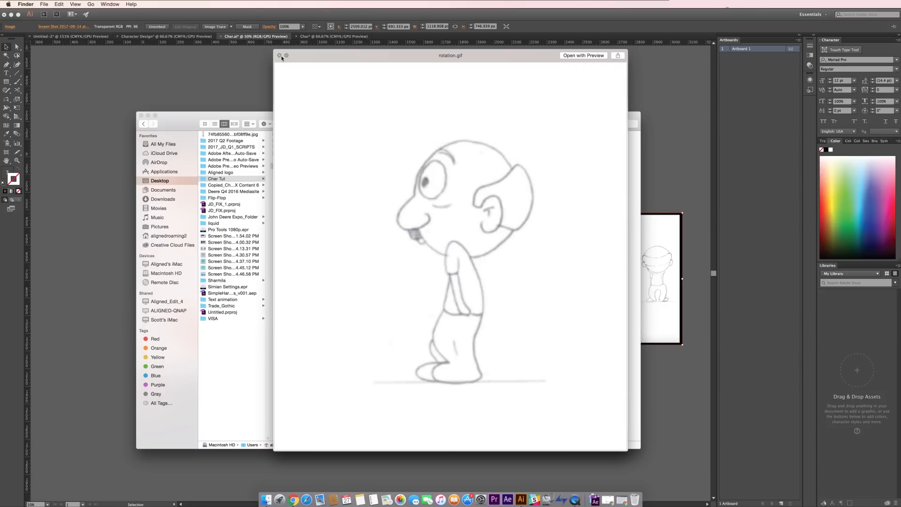
{"action": "key", "text": "space"}
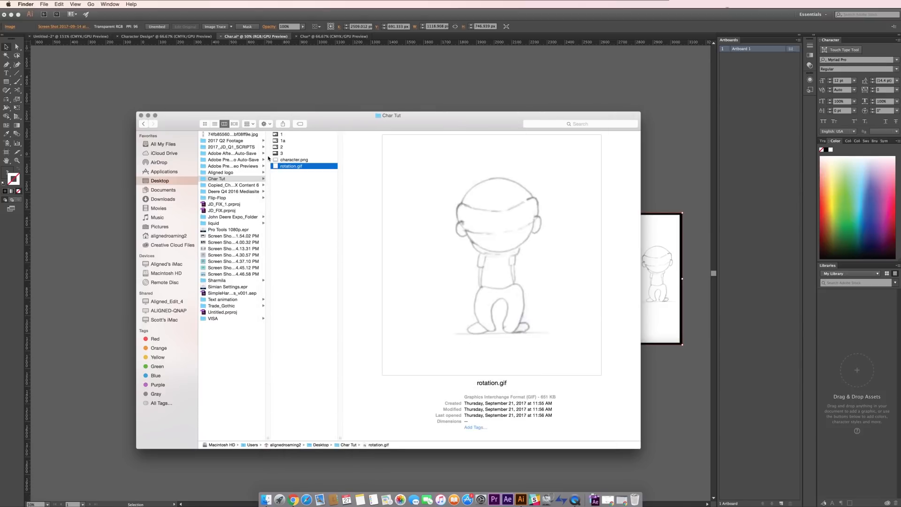
{"action": "left_click", "coordinate": [147, 115]}
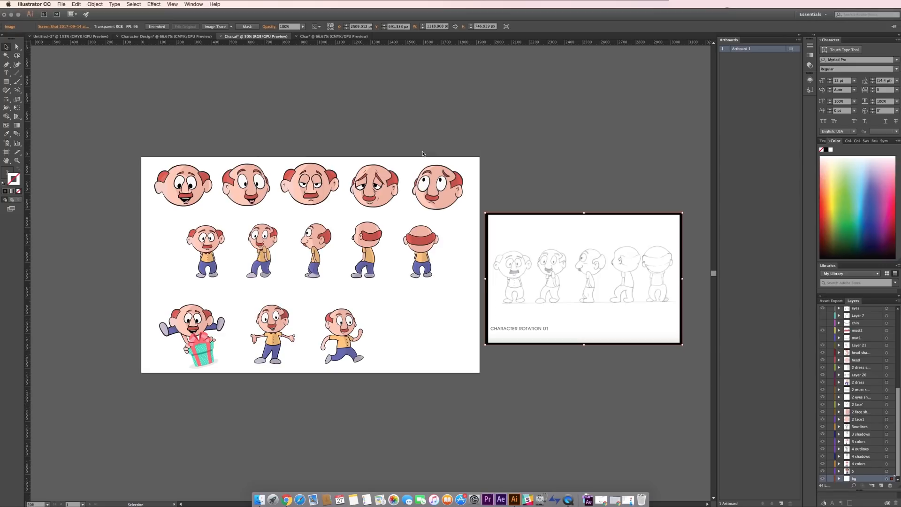
Step: Create a new 1920 x 1080 px Illustrator document with one artboard
{"action": "left_click", "coordinate": [162, 224]}
{"action": "key", "text": "super+n"}
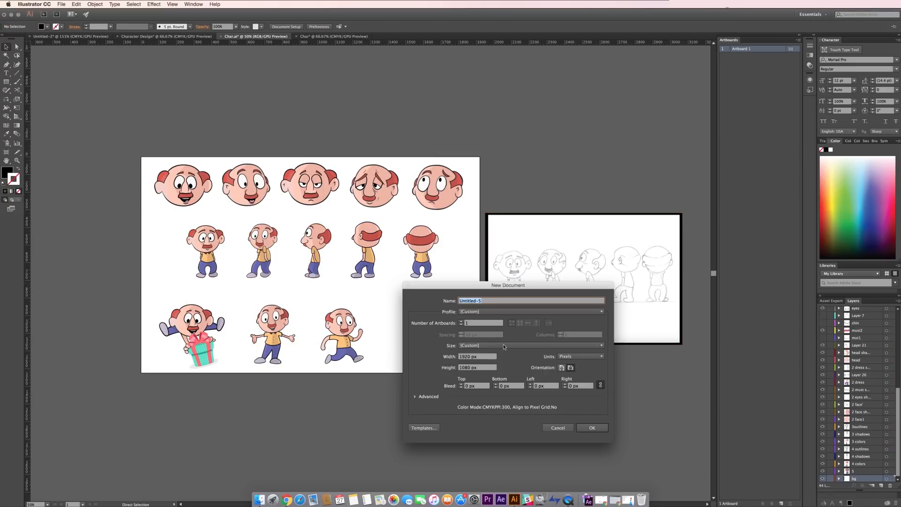
{"action": "key", "text": "Return"}
Step: Bring the five colored rotation characters and the pencil rotation sheet into the document, placing the characters above the sheet
{"action": "key", "text": "super+v"}
{"action": "key", "text": "super+minus"}
{"action": "key", "text": "super+minus"}
{"action": "key", "text": "super+shift+a"}
{"action": "left_click_drag", "start_coordinate": [526, 278], "coordinate": [466, 366]}
{"action": "left_click_drag", "start_coordinate": [181, 235], "coordinate": [307, 215]}
{"action": "left_click_drag", "start_coordinate": [499, 364], "coordinate": [408, 328]}
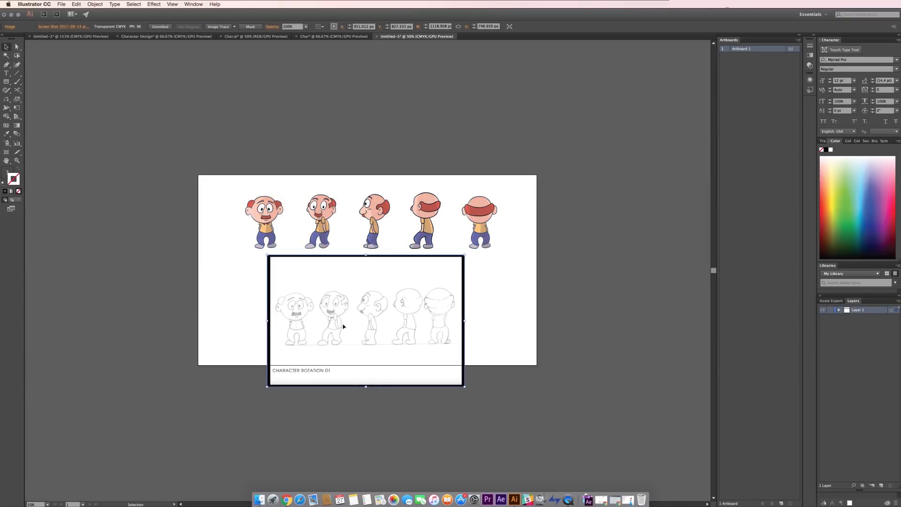
Step: Create a document named "For gif" with 10 artboards of 200 x 300 px, 20 px spacing and 4 columns
{"action": "key", "text": "super+n"}
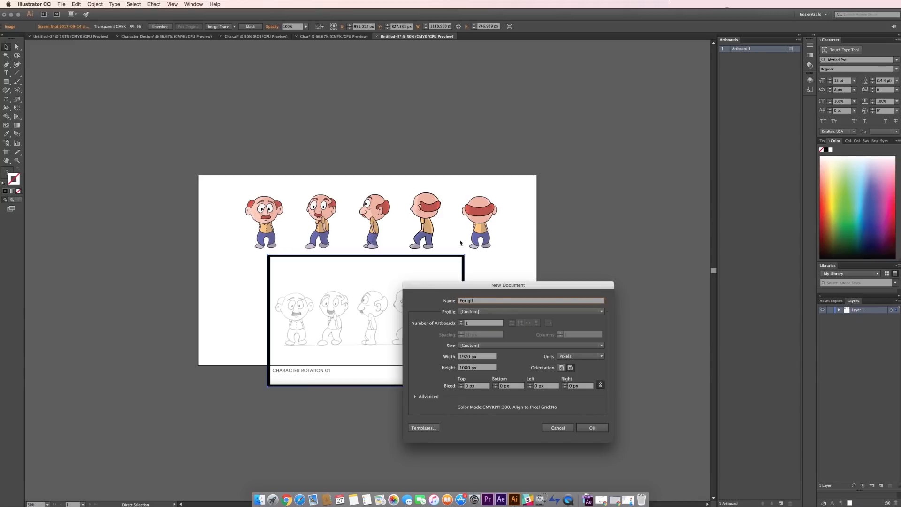
{"action": "left_click_drag", "start_coordinate": [469, 285], "coordinate": [598, 247]}
{"action": "triple_click", "coordinate": [589, 283]}
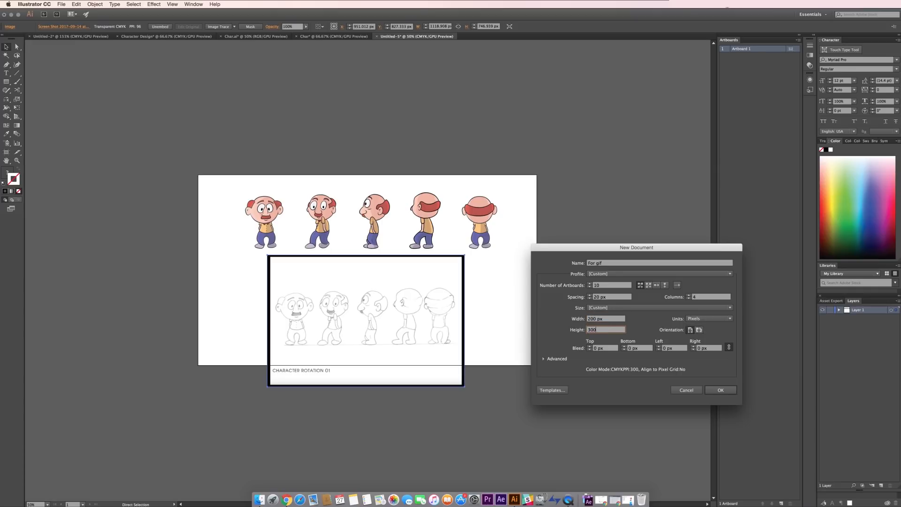
{"action": "key", "text": "Return"}
Step: Copy the pencil rotation sheet into the For gif document and place it beside the artboards
{"action": "left_click", "coordinate": [428, 37]}
{"action": "key", "text": "super+c"}
{"action": "left_click", "coordinate": [473, 37]}
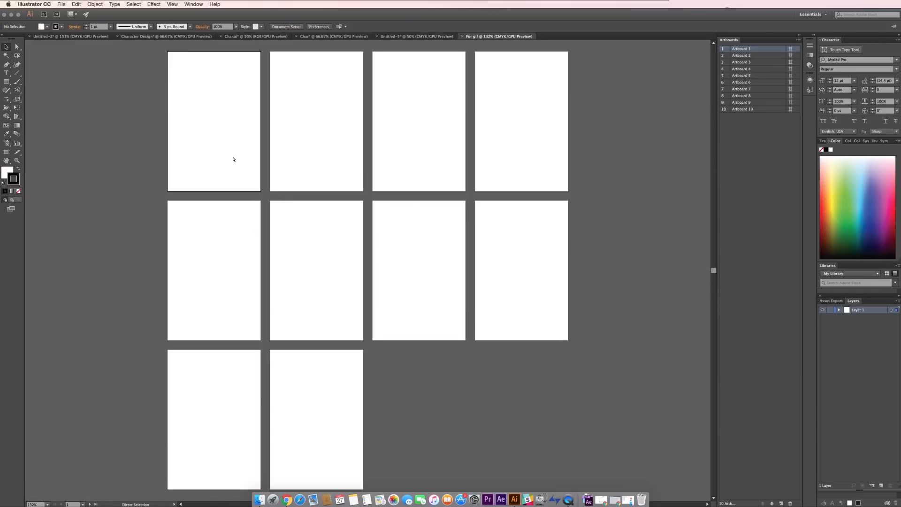
{"action": "key", "text": "super+v"}
{"action": "left_click_drag", "start_coordinate": [233, 159], "coordinate": [329, 203]}
{"action": "left_click_drag", "start_coordinate": [412, 282], "coordinate": [410, 285]}
{"action": "left_click", "coordinate": [194, 4]}
{"action": "left_click", "coordinate": [506, 287]}
{"action": "key", "text": "super+minus"}
{"action": "key", "text": "super+minus"}
{"action": "mouse_move", "coordinate": [493, 286]}
{"action": "left_mouse_down"}
{"action": "mouse_move", "coordinate": [245, 248]}
{"action": "mouse_move", "coordinate": [260, 245]}
{"action": "left_mouse_up"}
Step: Show the rulers and place a horizontal ground-line guide near the bottom of each of the three artboard rows
{"action": "left_click", "coordinate": [249, 88]}
{"action": "key", "text": "super+r"}
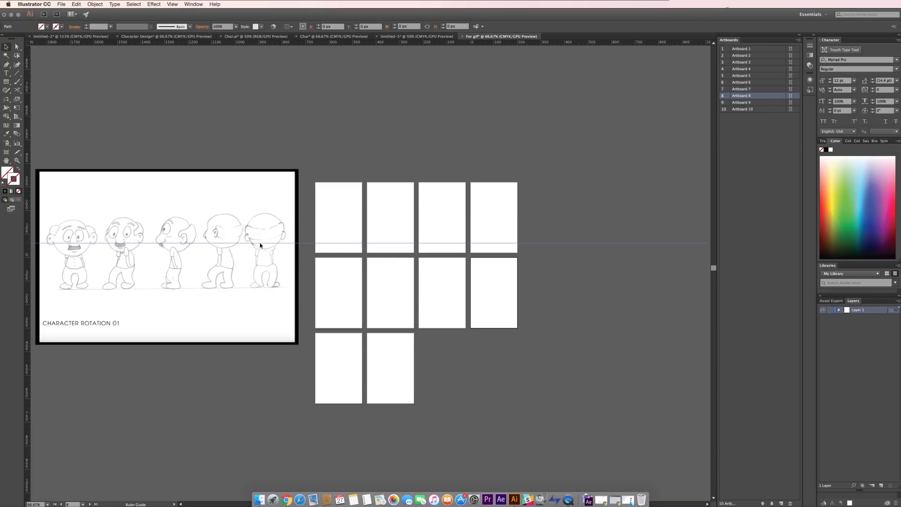
{"action": "left_click_drag", "start_coordinate": [317, 299], "coordinate": [323, 317]}
{"action": "left_click_drag", "start_coordinate": [329, 396], "coordinate": [329, 396]}
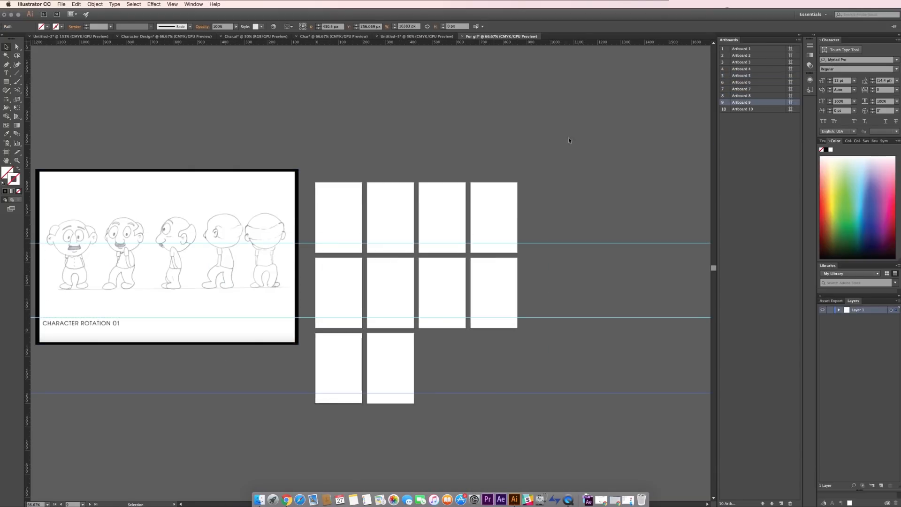
Step: Move the three horizontal guides onto a new layer below Layer 1
{"action": "left_click_drag", "start_coordinate": [567, 137], "coordinate": [614, 415]}
{"action": "left_click", "coordinate": [193, 4]}
{"action": "left_click", "coordinate": [833, 358]}
{"action": "left_click", "coordinate": [671, 256]}
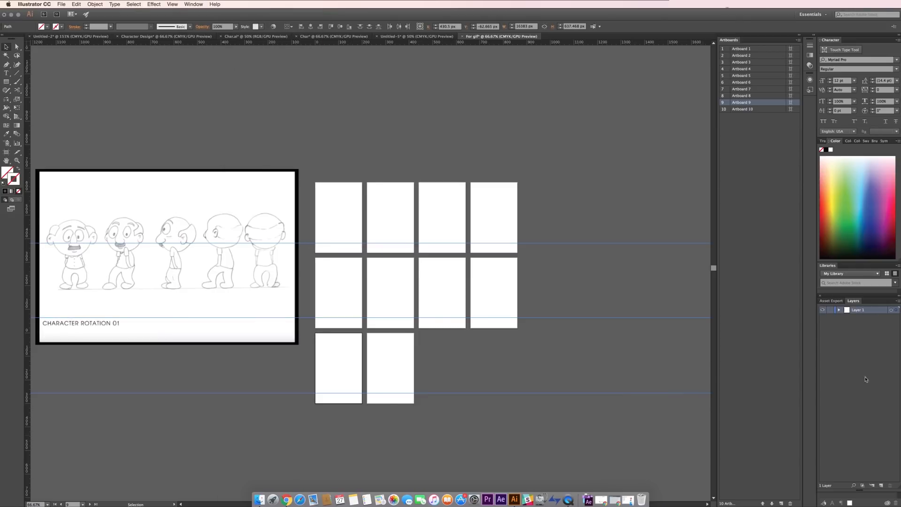
{"action": "left_click_drag", "start_coordinate": [867, 296], "coordinate": [655, 118]}
{"action": "left_click_drag", "start_coordinate": [564, 200], "coordinate": [557, 498]}
{"action": "key", "text": "super+x"}
{"action": "left_click", "coordinate": [668, 309]}
{"action": "left_click_drag", "start_coordinate": [647, 133], "coordinate": [647, 159]}
{"action": "key", "text": "super+f"}
Step: Rename the new layer "guides" and lock it
{"action": "double_click", "coordinate": [644, 141]}
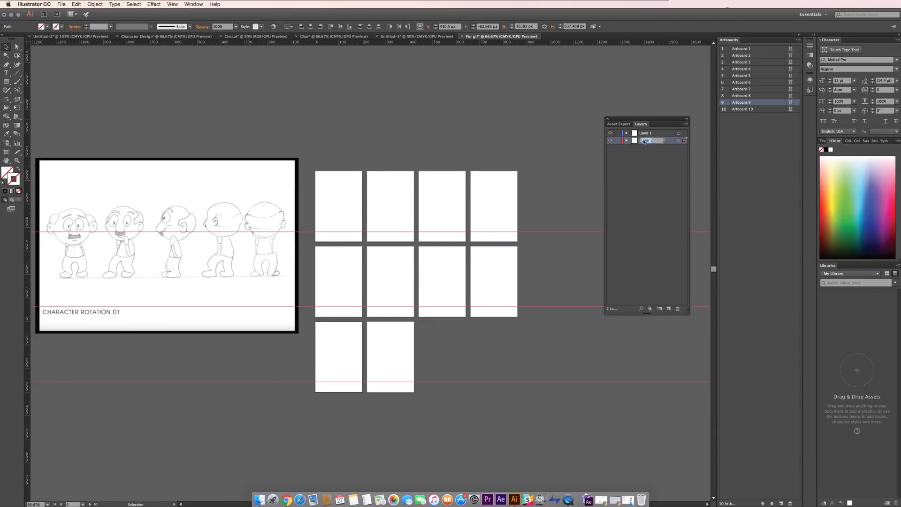
{"action": "double_click", "coordinate": [652, 142]}
{"action": "type", "text": "guides"}
{"action": "key", "text": "Return"}
{"action": "left_click", "coordinate": [617, 140]}
Step: Move the rotation sheet over the artboards and scale it down to about 884 px wide
{"action": "left_click_drag", "start_coordinate": [113, 284], "coordinate": [179, 194]}
{"action": "left_click_drag", "start_coordinate": [126, 208], "coordinate": [346, 196]}
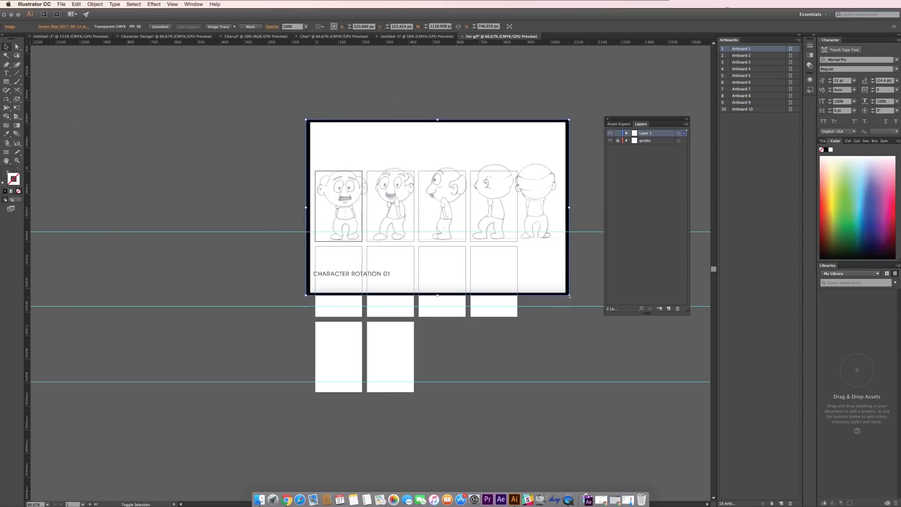
{"action": "left_click_drag", "start_coordinate": [571, 294], "coordinate": [543, 276]}
{"action": "left_click_drag", "start_coordinate": [453, 235], "coordinate": [430, 242]}
{"action": "left_click_drag", "start_coordinate": [431, 253], "coordinate": [426, 243]}
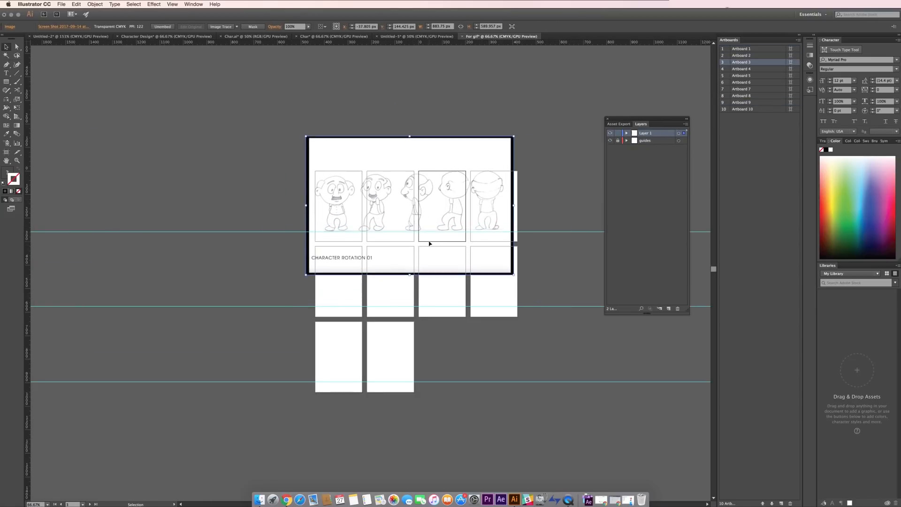
Step: Shrink the sheet to about 825 x 544 px and nudge it so the front-view figure stands on the first artboard's guide
{"action": "left_click_drag", "start_coordinate": [513, 137], "coordinate": [498, 148]}
{"action": "key", "text": "Right"}
{"action": "key", "text": "Right"}
{"action": "key", "text": "Down"}
{"action": "key", "text": "Down"}
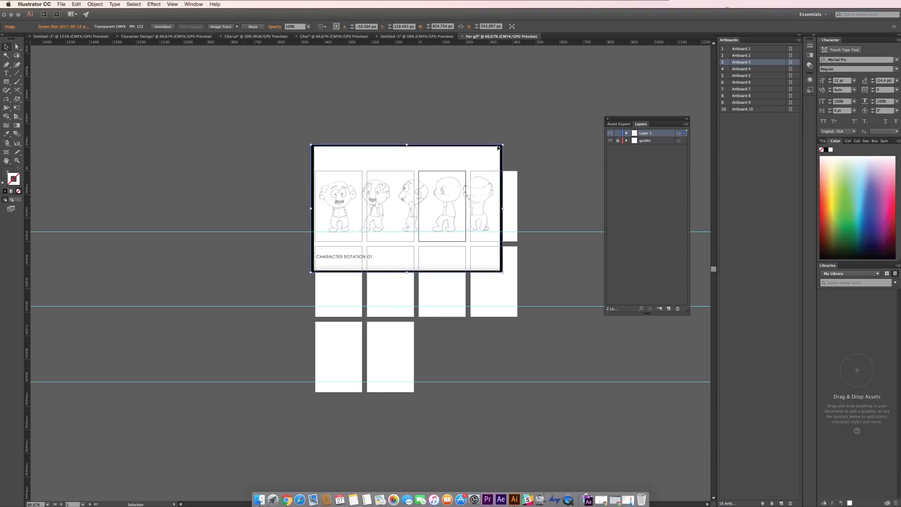
{"action": "key", "text": "Right"}
{"action": "key", "text": "Right"}
{"action": "key", "text": "Right"}
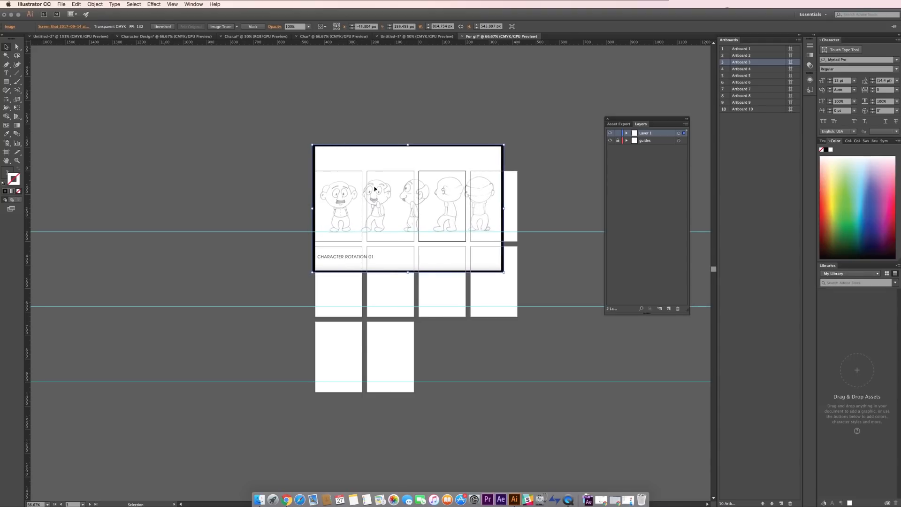
Step: Cover the front-view figure on the first artboard with a gray rectangle and clip the rotation sheet to it
{"action": "left_click", "coordinate": [374, 188]}
{"action": "right_click", "coordinate": [407, 188]}
{"action": "left_click", "coordinate": [361, 185]}
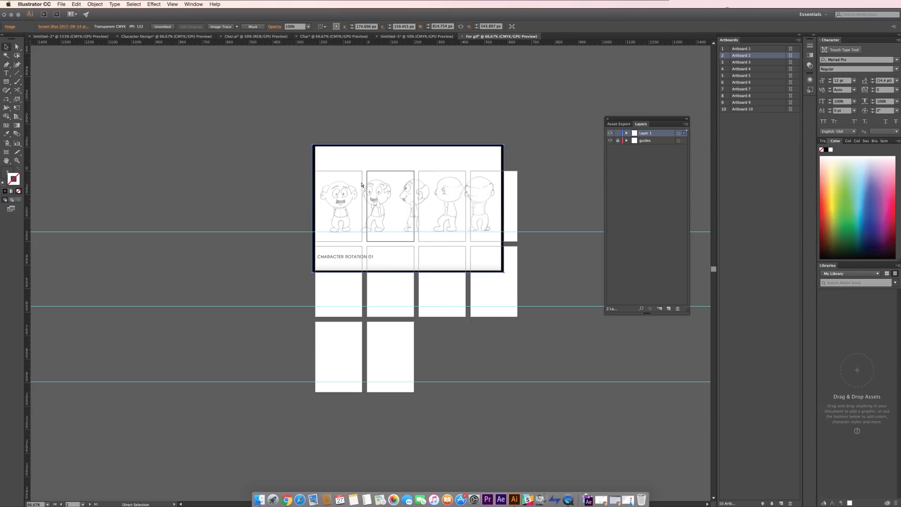
{"action": "scroll", "coordinate": [357, 188], "scroll_direction": "up", "scroll_amount": 2}
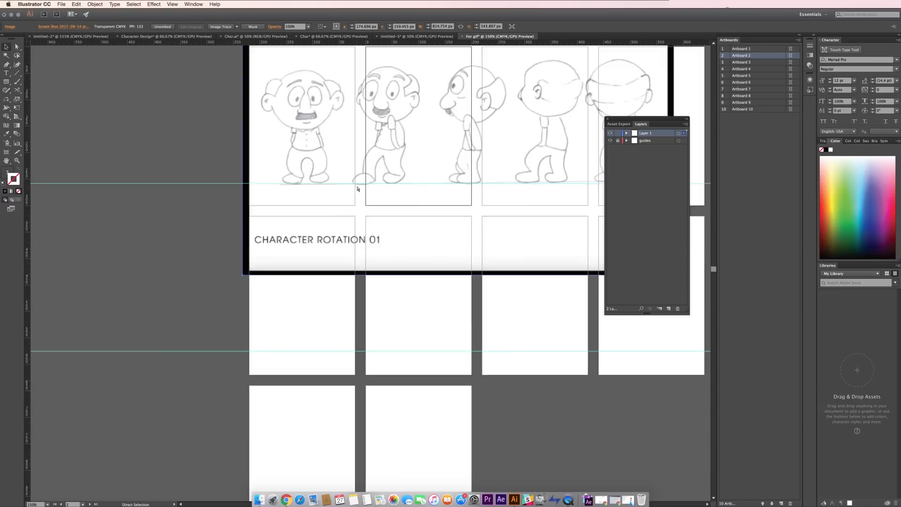
{"action": "double_click", "coordinate": [7, 173]}
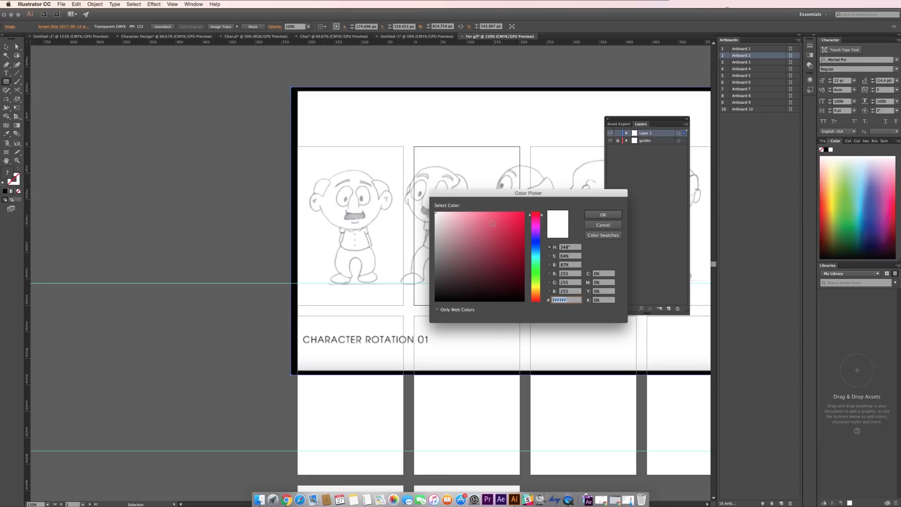
{"action": "left_click", "coordinate": [441, 249]}
{"action": "left_click", "coordinate": [602, 215]}
{"action": "left_click_drag", "start_coordinate": [302, 153], "coordinate": [397, 284]}
{"action": "key", "text": "v"}
{"action": "left_click_drag", "start_coordinate": [231, 130], "coordinate": [379, 205]}
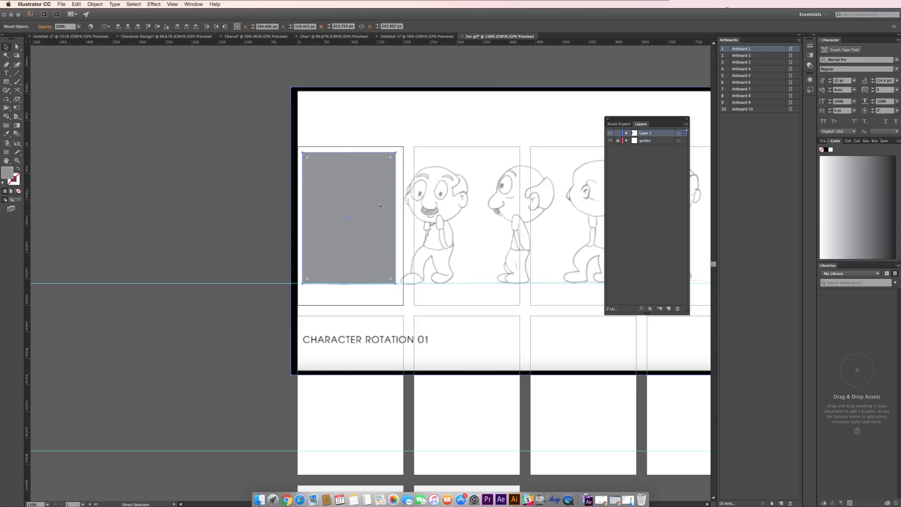
{"action": "key", "text": "super+7"}
Step: Paste another rotation sheet with its three-quarter figure on the second artboard and clip it to a rectangle around that figure
{"action": "left_click_drag", "start_coordinate": [465, 215], "coordinate": [344, 192]}
{"action": "left_click", "coordinate": [315, 181]}
{"action": "key", "text": "super+v"}
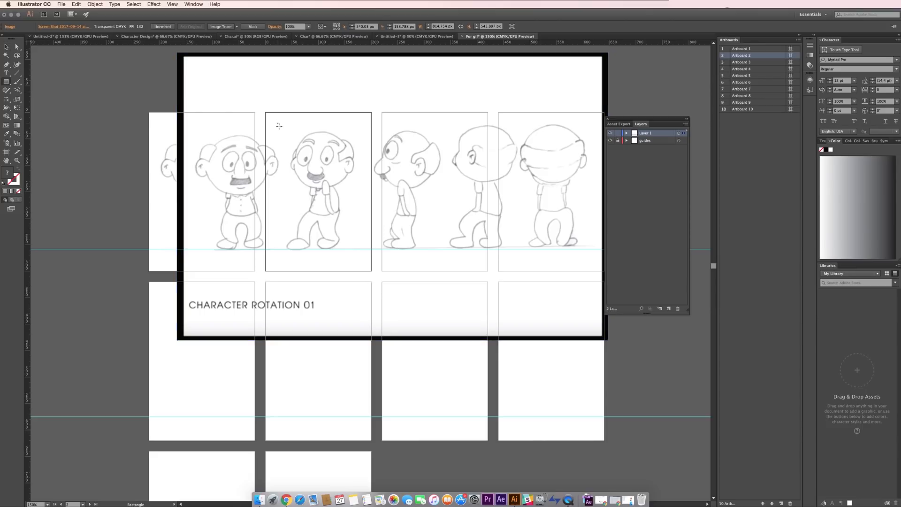
{"action": "left_click_drag", "start_coordinate": [365, 274], "coordinate": [366, 268]}
{"action": "key", "text": "Right"}
{"action": "key", "text": "v"}
{"action": "left_click", "coordinate": [308, 95], "text": "shift"}
{"action": "scroll", "coordinate": [342, 203], "scroll_direction": "up", "scroll_amount": 2}
{"action": "key", "text": "super+7"}
{"action": "key", "text": "super+2"}
Step: Paste another sheet with its side-view figure on the third artboard and clip it to a rectangle about 142 x 253 px
{"action": "key", "text": "super+v"}
{"action": "scroll", "coordinate": [319, 223], "scroll_direction": "right", "scroll_amount": 5}
{"action": "left_click_drag", "start_coordinate": [294, 266], "coordinate": [345, 229]}
{"action": "key", "text": "m"}
{"action": "left_click_drag", "start_coordinate": [281, 144], "coordinate": [316, 199]}
{"action": "left_click_drag", "start_coordinate": [354, 276], "coordinate": [354, 276]}
{"action": "key", "text": "v"}
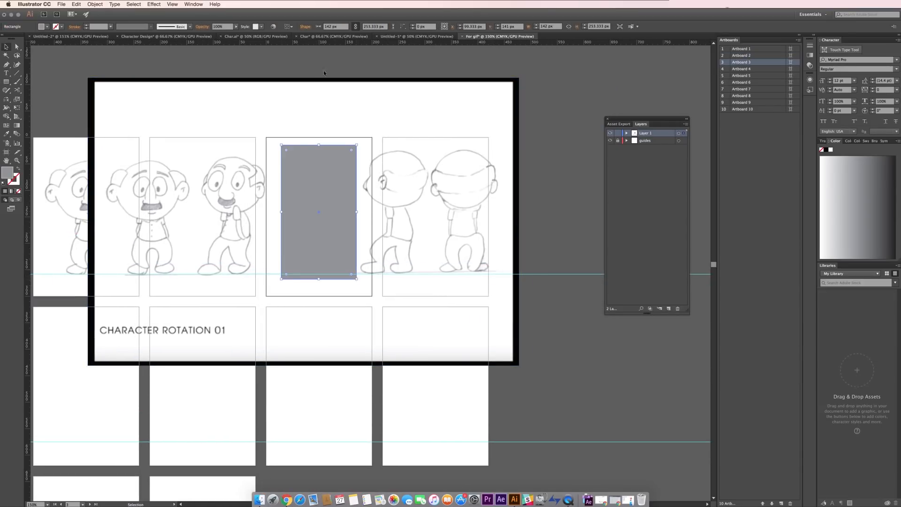
{"action": "left_click", "coordinate": [326, 85], "text": "shift"}
{"action": "key", "text": "super+7"}
Step: Paste another rotation sheet and position its three-quarter back figure on the fourth artboard's guide
{"action": "left_click", "coordinate": [430, 193]}
{"action": "scroll", "coordinate": [431, 192], "scroll_direction": "right", "scroll_amount": 2}
{"action": "key", "text": "super+v"}
{"action": "left_click_drag", "start_coordinate": [528, 261], "coordinate": [447, 217]}
Step: Draw a polygon around the fourth figure with the Pen tool and clip the sheet to it
{"action": "key", "text": "p"}
{"action": "left_click", "coordinate": [353, 262]}
{"action": "left_click", "coordinate": [372, 277]}
{"action": "left_click", "coordinate": [420, 281]}
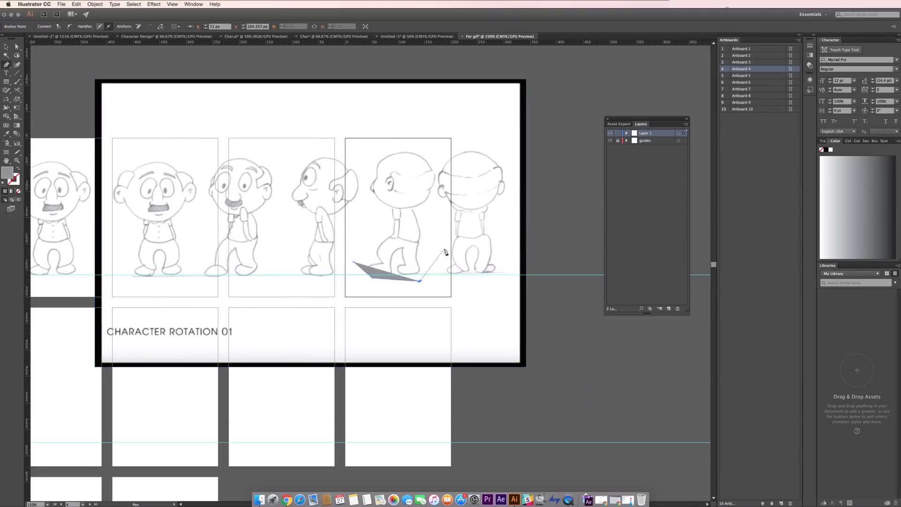
{"action": "left_click", "coordinate": [435, 251]}
{"action": "left_click", "coordinate": [435, 205]}
{"action": "left_click", "coordinate": [438, 153]}
{"action": "left_click", "coordinate": [432, 126]}
{"action": "left_click", "coordinate": [512, 165], "text": "shift"}
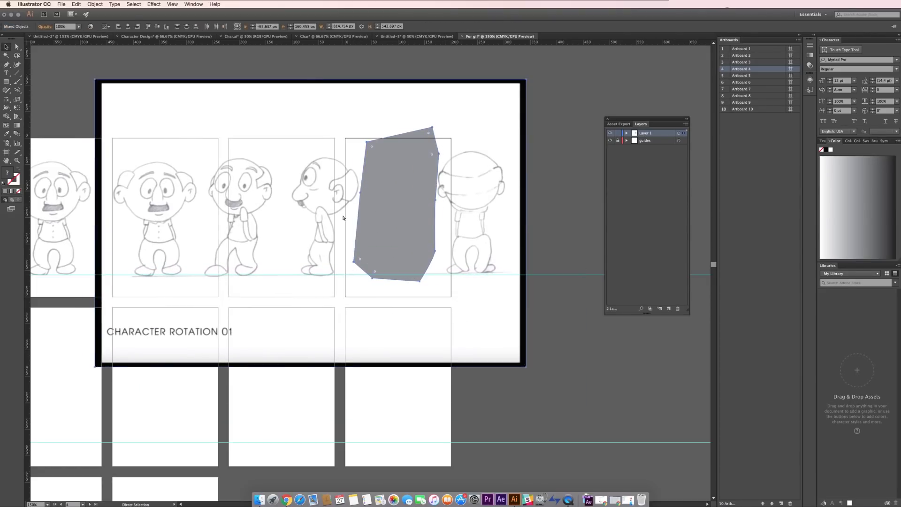
{"action": "key", "text": "super+7"}
Step: Lower the upper-right corner point of the fourth figure's clipping mask to the artboard's top edge
{"action": "key", "text": "a"}
{"action": "left_click_drag", "start_coordinate": [432, 127], "coordinate": [433, 141]}
{"action": "left_click", "coordinate": [479, 146]}
Step: Paste another rotation sheet and nudge it so the back-view figure stands on the fifth artboard's guide
{"action": "scroll", "coordinate": [480, 146], "scroll_direction": "left", "scroll_amount": 10}
{"action": "scroll", "coordinate": [479, 145], "scroll_direction": "down", "scroll_amount": 3}
{"action": "left_click", "coordinate": [429, 267]}
{"action": "key", "text": "super+v"}
{"action": "left_click_drag", "start_coordinate": [525, 254], "coordinate": [325, 298]}
{"action": "key", "text": "Down"}
{"action": "key", "text": "Down"}
{"action": "key", "text": "Up"}
{"action": "key", "text": "Down"}
{"action": "key", "text": "Right"}
{"action": "key", "text": "Right"}
{"action": "key", "text": "Right"}
{"action": "key", "text": "Down"}
{"action": "left_click", "coordinate": [383, 305]}
Step: Draw a Pen tool polygon around the back-view figure, give it a red fill, and clip the sheet to it
{"action": "key", "text": "p"}
{"action": "left_click", "coordinate": [253, 338]}
{"action": "left_click", "coordinate": [281, 378]}
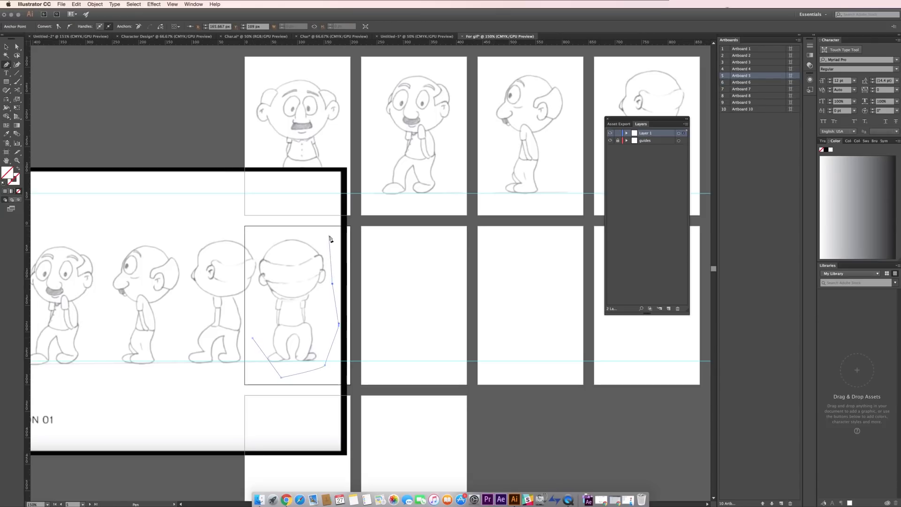
{"action": "left_click", "coordinate": [252, 338]}
{"action": "key", "text": "v"}
{"action": "double_click", "coordinate": [7, 172]}
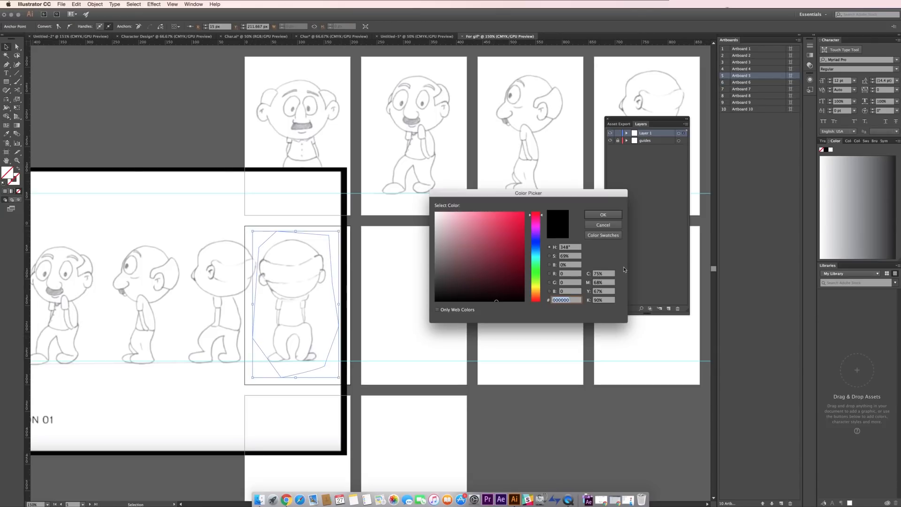
{"action": "left_click", "coordinate": [509, 244]}
{"action": "left_click", "coordinate": [601, 216]}
{"action": "left_click_drag", "start_coordinate": [443, 318], "coordinate": [314, 305]}
{"action": "key", "text": "super+7"}
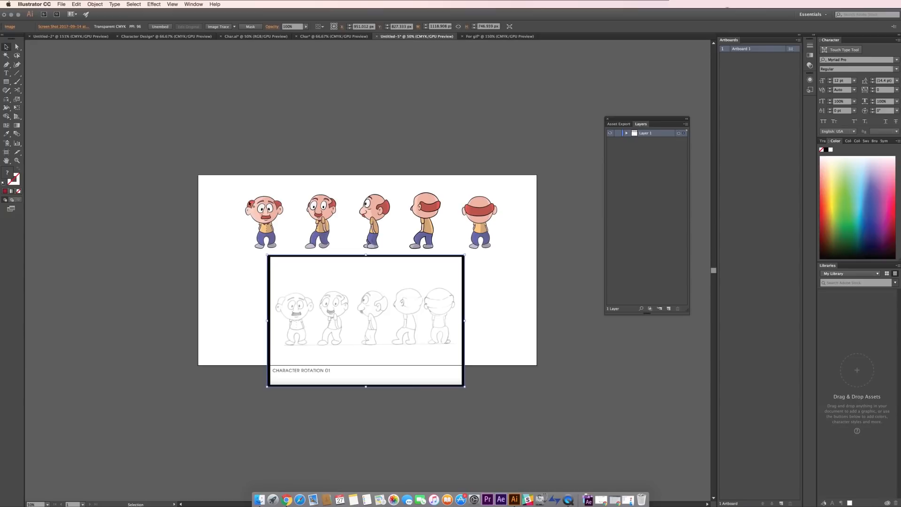
Step: Copy the five colored rotation characters from the 1920 x 1080 px document into For gif, below the artboards
{"action": "left_click", "coordinate": [506, 249]}
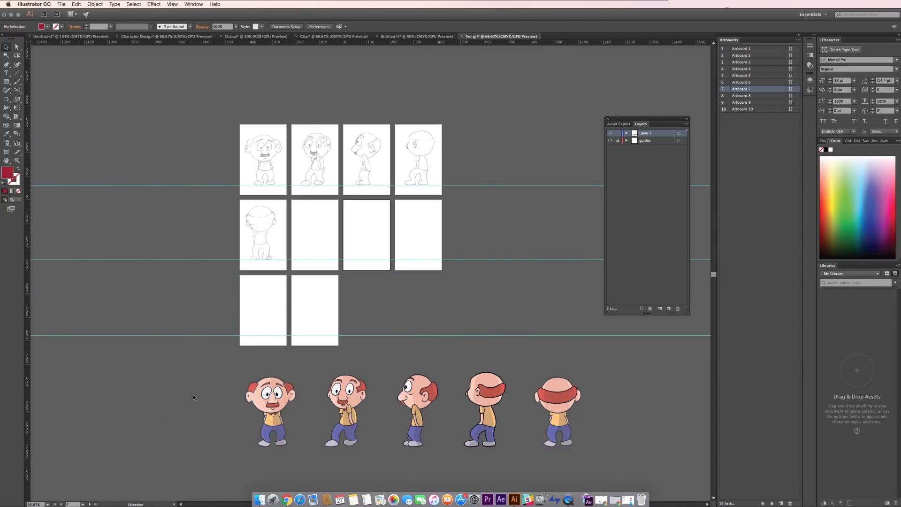
Step: Move the five colored characters up to the second artboard row, with the front view on Artboard 6 and feet on the guide
{"action": "left_click", "coordinate": [270, 410]}
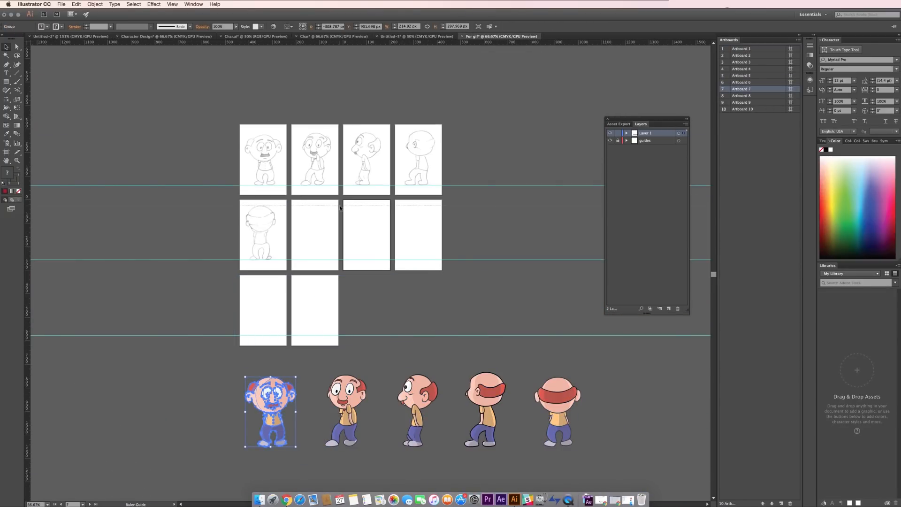
{"action": "key", "text": "super+a"}
{"action": "left_click_drag", "start_coordinate": [428, 421], "coordinate": [472, 237]}
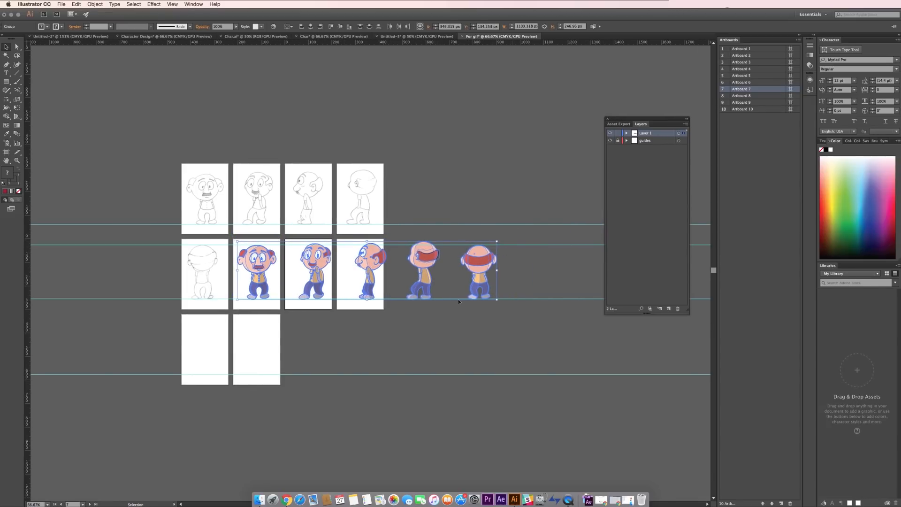
Step: Shift the colored three-quarter and side-view characters so each sits centered on Artboards 7 and 8
{"action": "left_click", "coordinate": [351, 284]}
{"action": "left_click", "coordinate": [316, 277]}
{"action": "key", "text": "Left"}
{"action": "key", "text": "Left"}
{"action": "key", "text": "Left"}
{"action": "key", "text": "Left"}
{"action": "key", "text": "Left"}
{"action": "key", "text": "Left"}
{"action": "key", "text": "Left"}
{"action": "key", "text": "Left"}
{"action": "key", "text": "Left"}
{"action": "key", "text": "Left"}
{"action": "key", "text": "Left"}
{"action": "key", "text": "Left"}
{"action": "key", "text": "Left"}
{"action": "key", "text": "Left"}
{"action": "key", "text": "Left"}
{"action": "key", "text": "Left"}
{"action": "key", "text": "Left"}
{"action": "key", "text": "Left"}
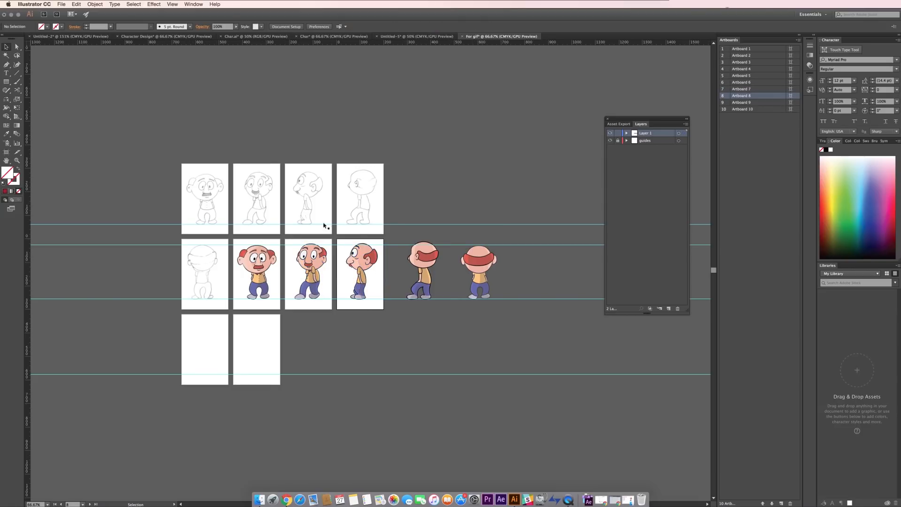
Step: Place the last two colored characters on Artboards 9 and 10 and adjust the third row's guide to their feet
{"action": "left_click", "coordinate": [422, 271]}
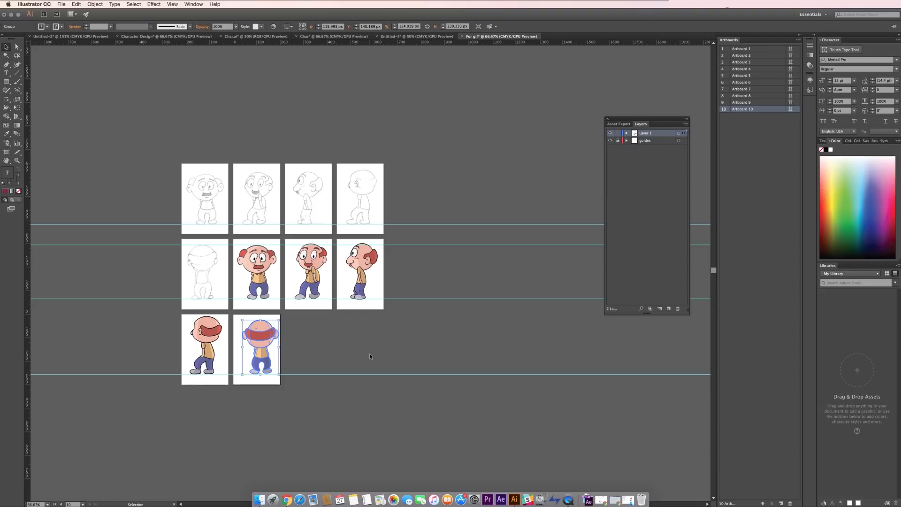
{"action": "left_click_drag", "start_coordinate": [301, 345], "coordinate": [194, 384]}
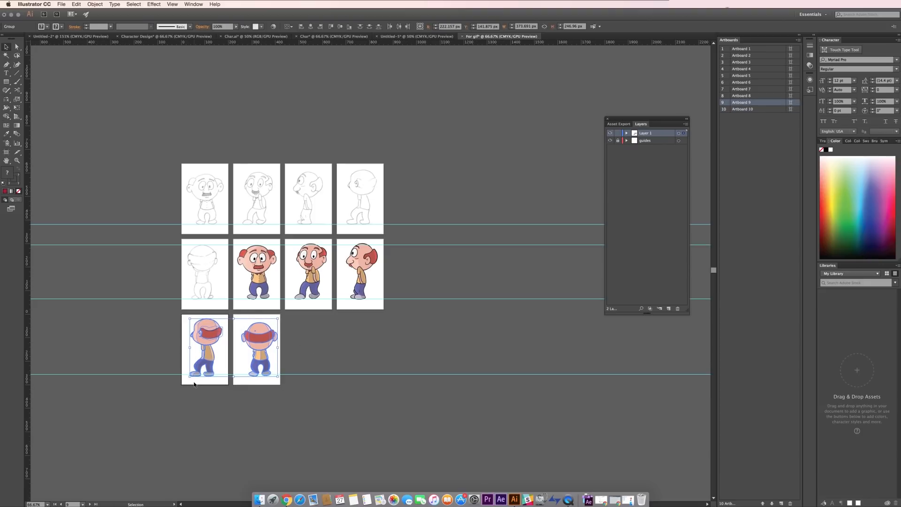
{"action": "left_click", "coordinate": [387, 378]}
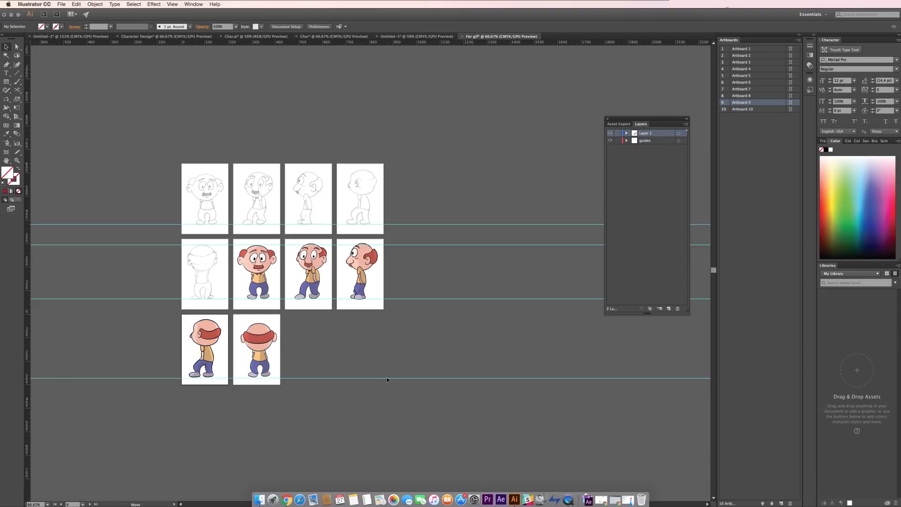
{"action": "left_click_drag", "start_coordinate": [387, 377], "coordinate": [387, 376]}
{"action": "left_click", "coordinate": [380, 363]}
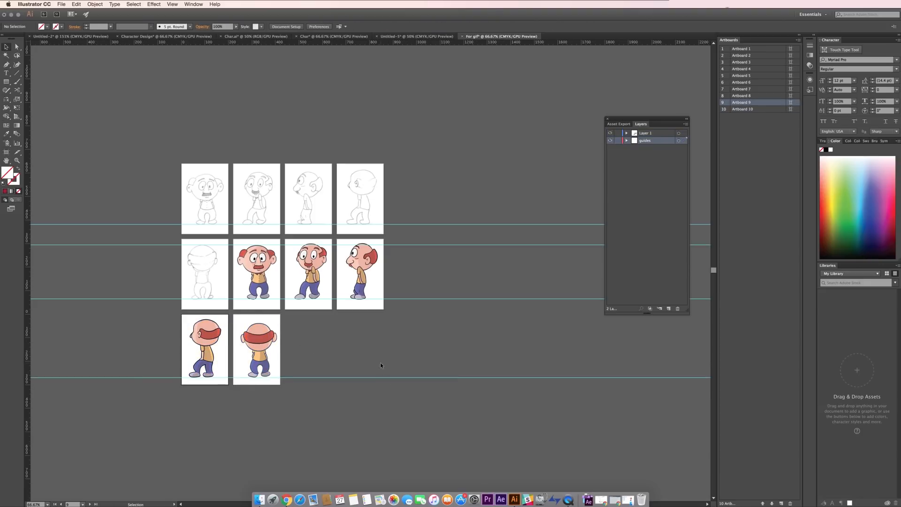
Step: Export all artboards as separate PNG files named char rotation into the Char Tut folder on the Desktop
{"action": "left_click", "coordinate": [61, 4]}
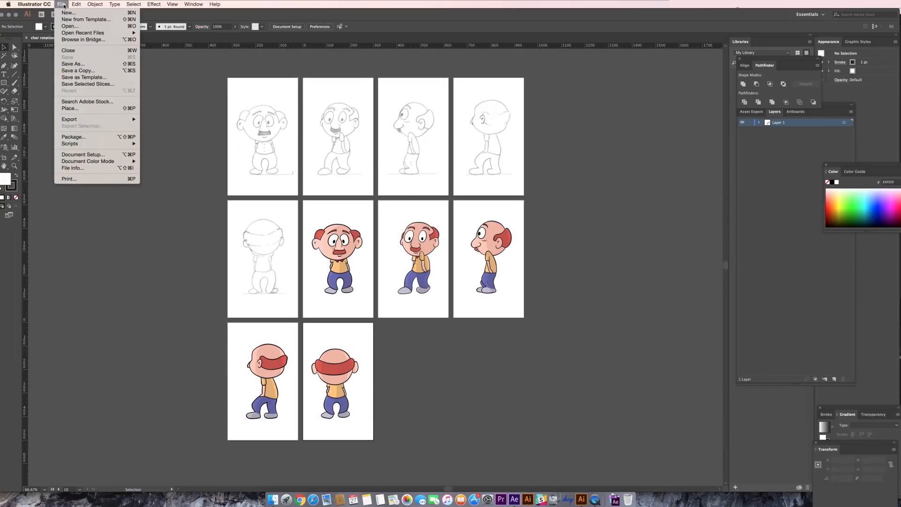
{"action": "mouse_move", "coordinate": [94, 119]}
{"action": "left_click", "coordinate": [176, 127]}
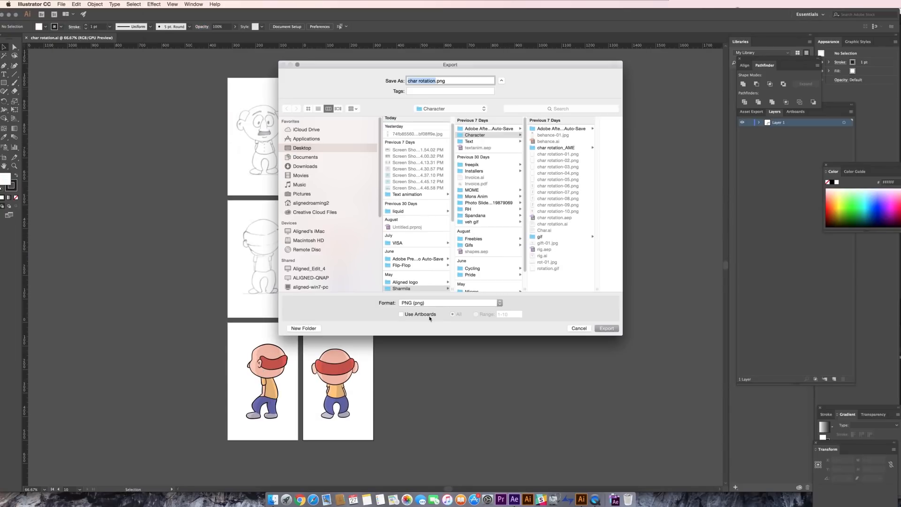
{"action": "left_click", "coordinate": [348, 145]}
{"action": "left_click", "coordinate": [408, 129]}
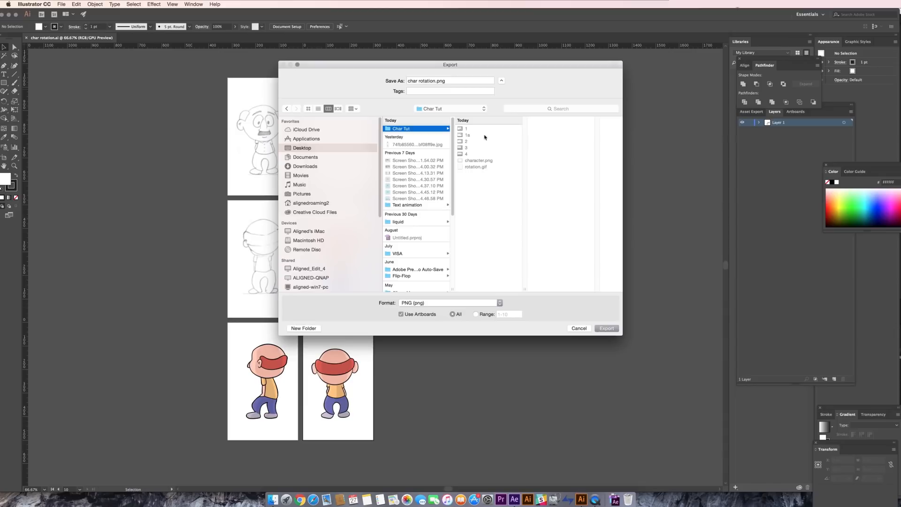
{"action": "left_click", "coordinate": [606, 328]}
{"action": "key", "text": "Return"}
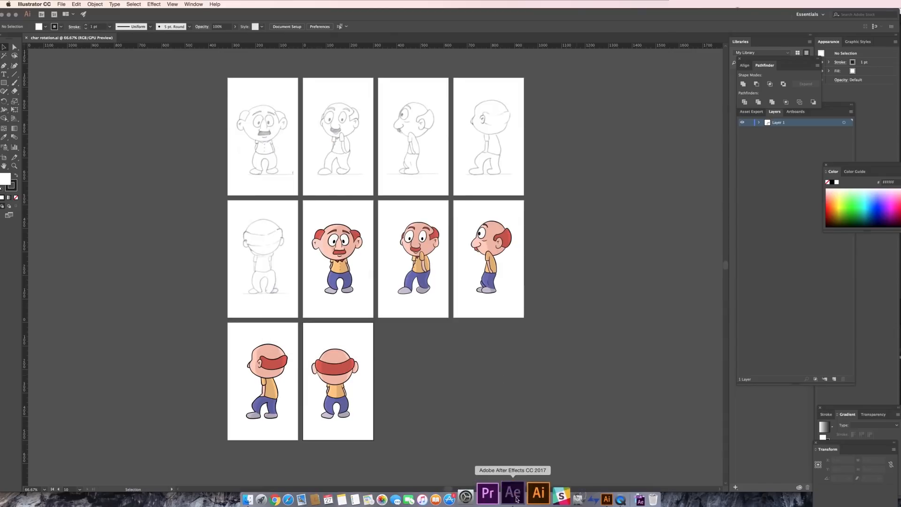
Step: Switch to After Effects and create a 1920 x 1080 px, 25 fps composition named Char Rotation
{"action": "left_click", "coordinate": [511, 498]}
{"action": "key", "text": "super+n"}
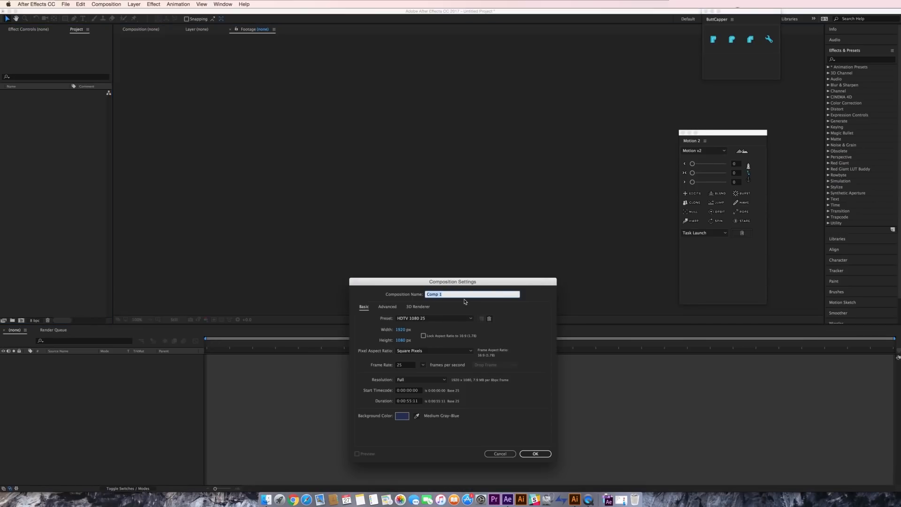
{"action": "left_click", "coordinate": [532, 455]}
Step: Add a white 1920 x 1080 px solid to the Char Rotation composition as its background
{"action": "right_click", "coordinate": [82, 409]}
{"action": "mouse_move", "coordinate": [103, 398]}
{"action": "left_click", "coordinate": [197, 418]}
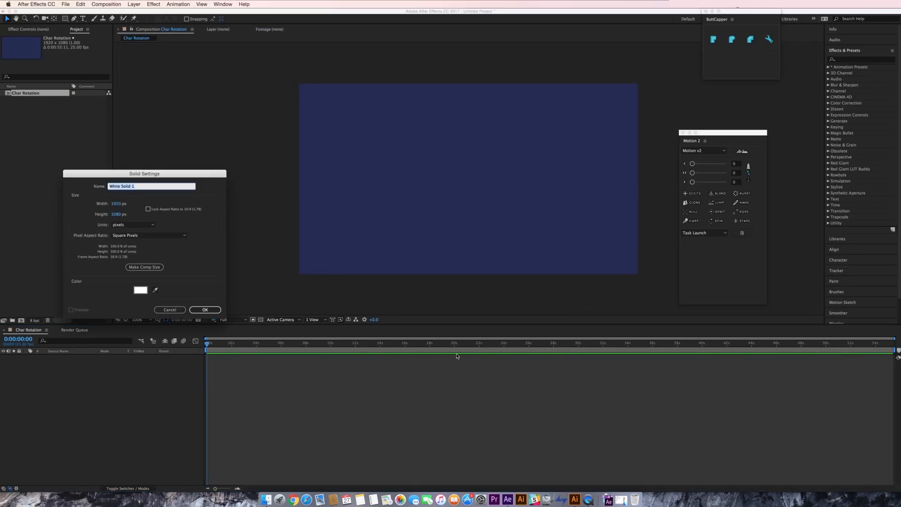
{"action": "left_click", "coordinate": [199, 309]}
Step: Import char rotation-01.png to char rotation-10.png and add them to the composition, keeping the white solid beneath them
{"action": "double_click", "coordinate": [62, 199]}
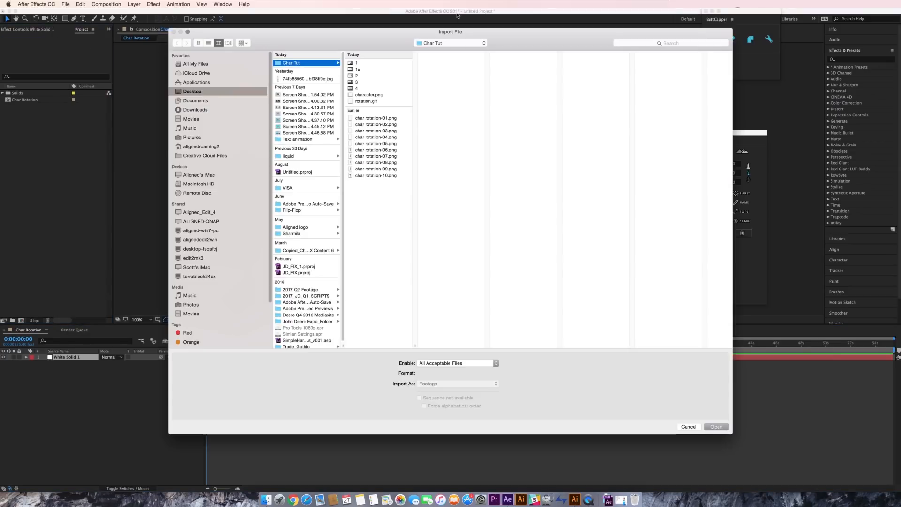
{"action": "left_click", "coordinate": [381, 175], "text": "shift"}
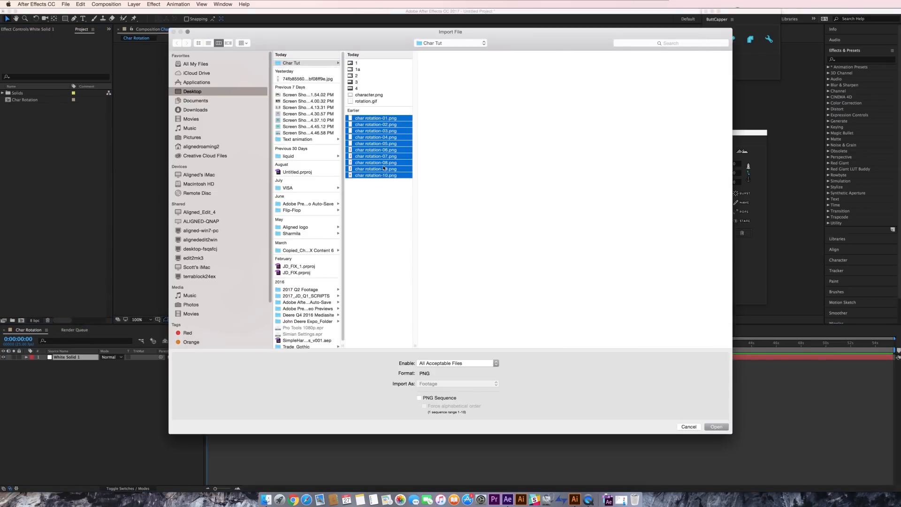
{"action": "left_click", "coordinate": [717, 428]}
{"action": "left_click_drag", "start_coordinate": [42, 133], "coordinate": [127, 427]}
{"action": "mouse_move", "coordinate": [66, 357]}
{"action": "left_mouse_down"}
{"action": "mouse_move", "coordinate": [75, 360]}
{"action": "mouse_move", "coordinate": [81, 457]}
{"action": "left_mouse_up"}
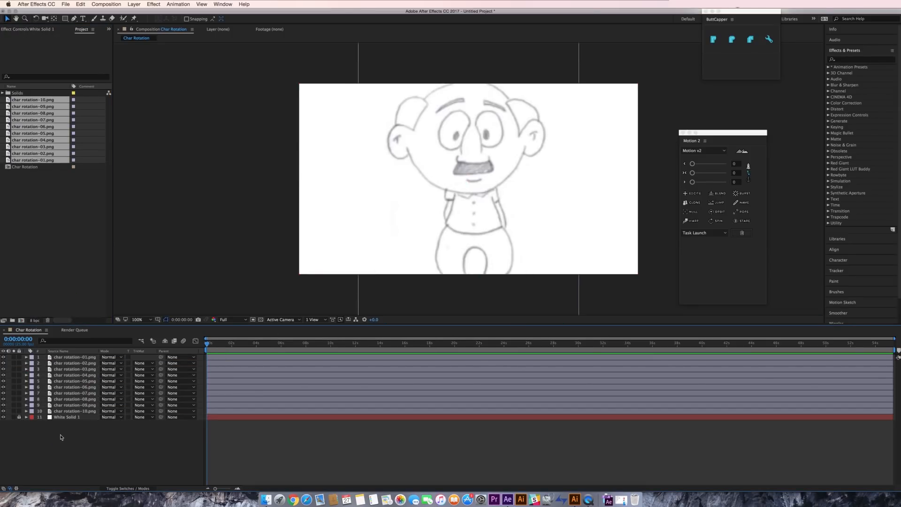
Step: Scale all ten char rotation layers to 44%
{"action": "left_click", "coordinate": [65, 410]}
{"action": "left_click", "coordinate": [70, 357], "text": "shift"}
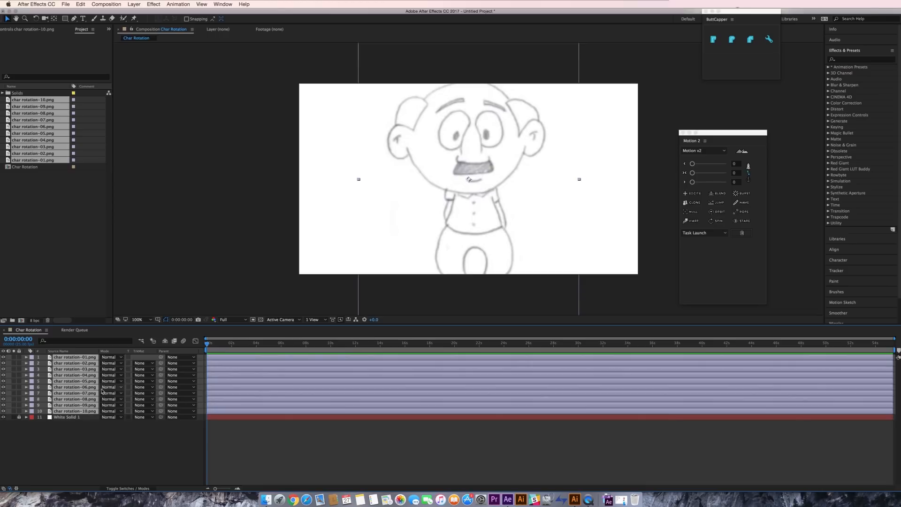
{"action": "key", "text": "s"}
{"action": "left_click_drag", "start_coordinate": [112, 363], "coordinate": [86, 363]}
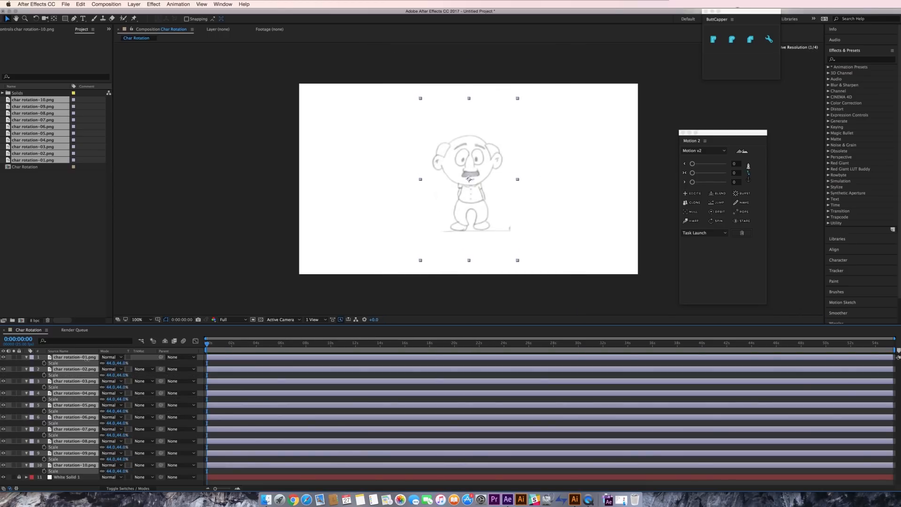
Step: Trim the char rotation-01.png layer to end at 0:00:00:05
{"action": "left_click", "coordinate": [256, 315]}
{"action": "left_click", "coordinate": [211, 349]}
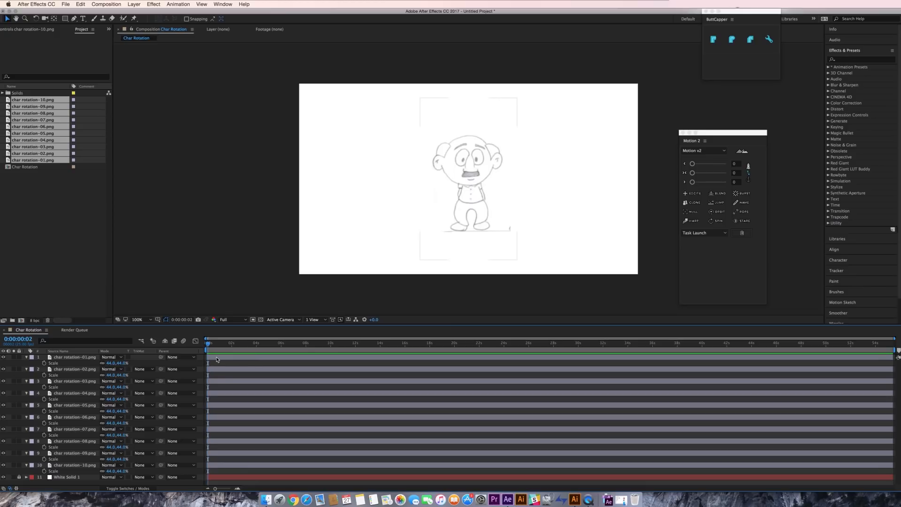
{"action": "left_click", "coordinate": [237, 488]}
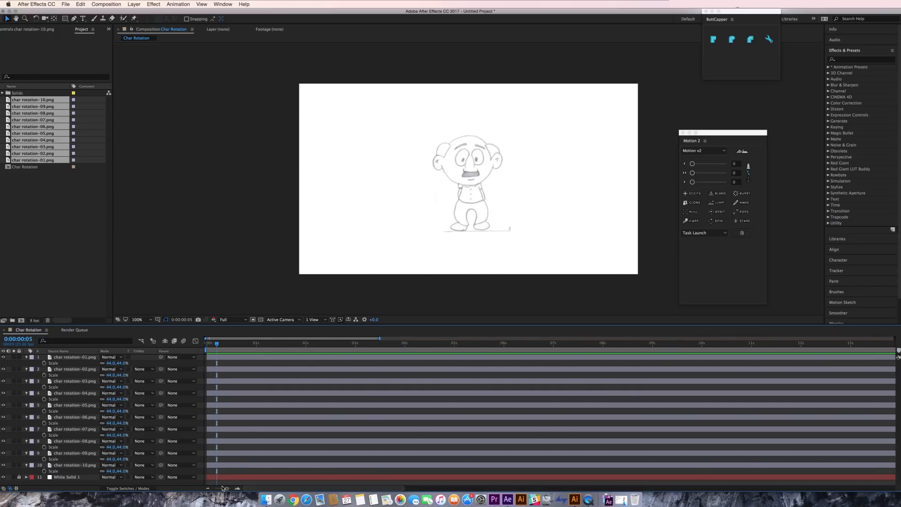
{"action": "left_click", "coordinate": [227, 359]}
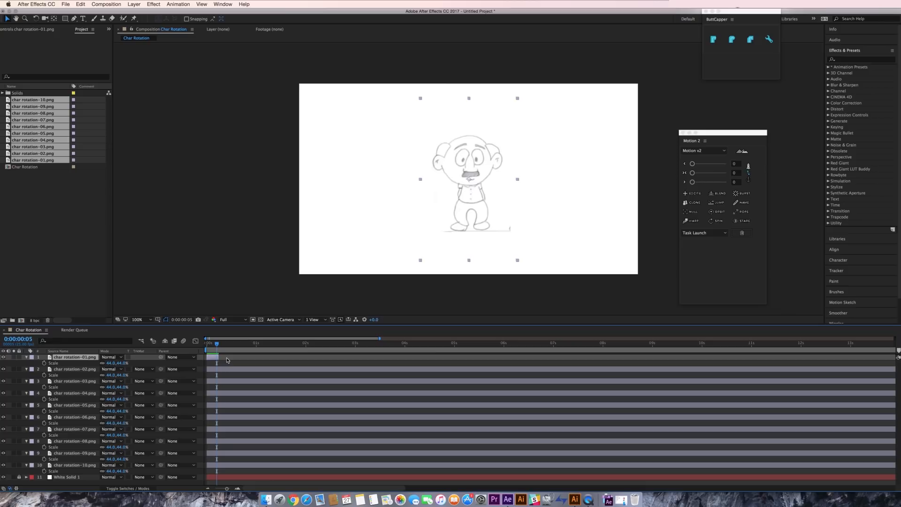
Step: Trim char rotation-02.png to six frames starting at 0:00:00:06, and char rotation-03.png to the six frames ending at 0:00:00:17
{"action": "left_click", "coordinate": [223, 371]}
{"action": "key", "text": "Page_Down"}
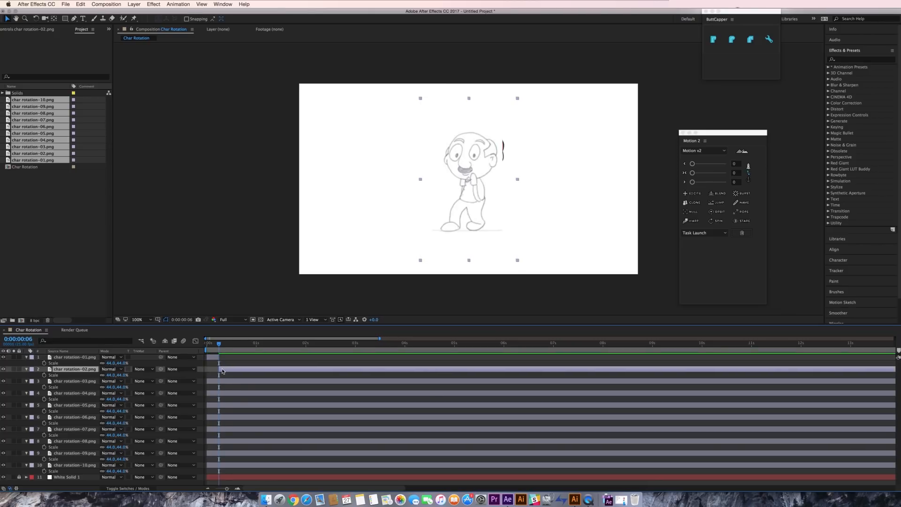
{"action": "key", "text": "alt+bracketright"}
{"action": "key", "text": "Page_Down"}
{"action": "key", "text": "Page_Down"}
{"action": "key", "text": "Page_Down"}
{"action": "key", "text": "Page_Down"}
{"action": "key", "text": "alt+]"}
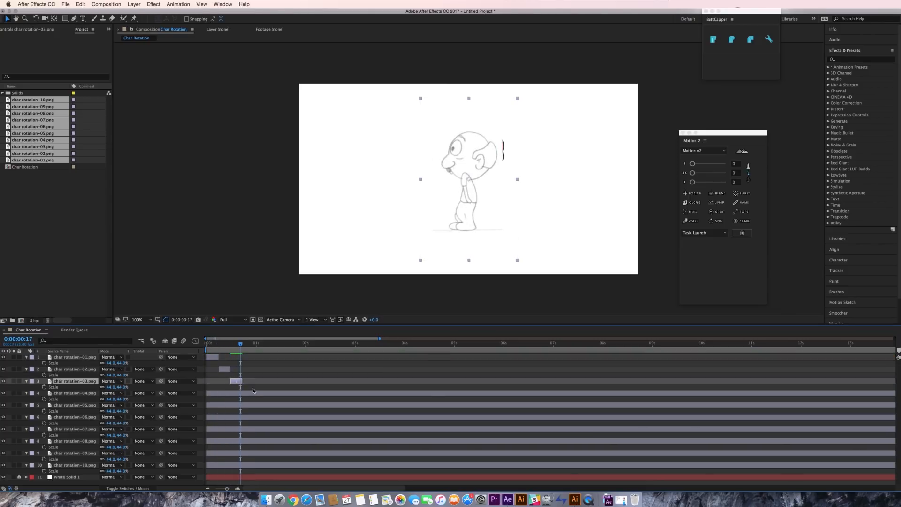
Step: Trim the char rotation-04.png layer to six frames directly after char rotation-03.png
{"action": "left_click", "coordinate": [252, 393]}
{"action": "key", "text": "Page_Down"}
{"action": "key", "text": "alt+["}
{"action": "key", "text": "Page_Down"}
{"action": "key", "text": "Page_Down"}
{"action": "key", "text": "Page_Down"}
{"action": "key", "text": "Page_Down"}
{"action": "key", "text": "Page_Down"}
{"action": "key", "text": "alt+]"}
Step: Trim the char rotation-05.png layer to six frames directly after char rotation-04.png
{"action": "key", "text": "Page_Down"}
{"action": "left_click", "coordinate": [280, 405]}
{"action": "key", "text": "alt+["}
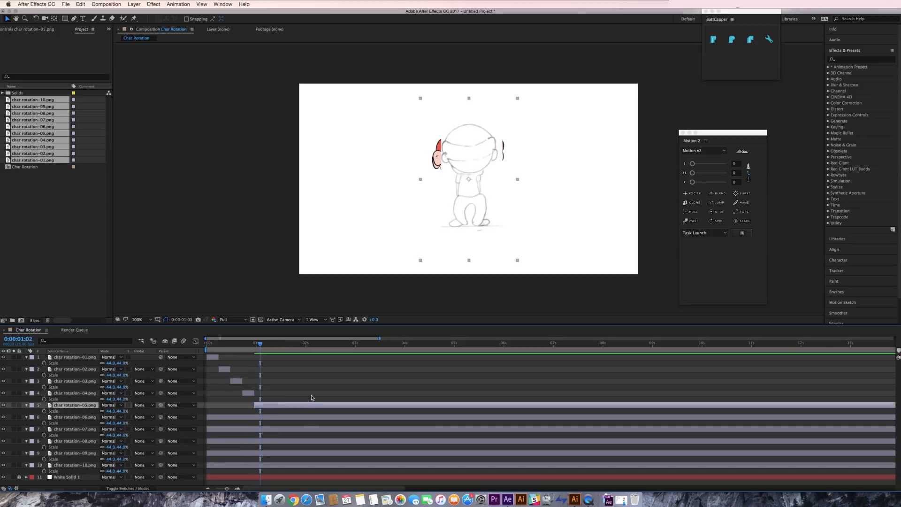
{"action": "key", "text": "Page_Down"}
{"action": "key", "text": "Page_Down"}
{"action": "key", "text": "alt+]"}
Step: Trim the char rotation-06.png layer to six frames directly after char rotation-05.png
{"action": "left_click", "coordinate": [308, 417]}
{"action": "key", "text": "Page_Down"}
{"action": "key", "text": "alt+["}
{"action": "key", "text": "Page_Down"}
{"action": "key", "text": "Page_Down"}
{"action": "key", "text": "Page_Down"}
{"action": "key", "text": "Page_Down"}
{"action": "key", "text": "Page_Down"}
{"action": "key", "text": "alt+]"}
Step: Trim the char rotation-07.png layer to six frames directly after char rotation-06.png
{"action": "key", "text": "Page_Down"}
{"action": "left_click", "coordinate": [304, 429]}
{"action": "key", "text": "alt+["}
{"action": "key", "text": "Page_Down"}
{"action": "key", "text": "Page_Down"}
{"action": "key", "text": "Page_Down"}
{"action": "key", "text": "Page_Down"}
{"action": "key", "text": "Page_Down"}
{"action": "key", "text": "alt+]"}
Step: Trim the char rotation-08.png layer to six frames directly after char rotation-07.png
{"action": "key", "text": "Page_Down"}
{"action": "key", "text": "ctrl+Down"}
{"action": "key", "text": "alt+["}
{"action": "key", "text": "Page_Down"}
{"action": "key", "text": "Page_Down"}
{"action": "key", "text": "Page_Down"}
{"action": "key", "text": "Page_Down"}
{"action": "key", "text": "Page_Down"}
{"action": "key", "text": "alt+]"}
Step: Trim the char rotation-09.png layer to six frames directly after char rotation-08.png
{"action": "key", "text": "Page_Down"}
{"action": "key", "text": "ctrl+Down"}
{"action": "key", "text": "alt+["}
{"action": "key", "text": "Page_Down"}
{"action": "key", "text": "Page_Down"}
{"action": "key", "text": "Page_Down"}
{"action": "key", "text": "Page_Down"}
{"action": "key", "text": "Page_Down"}
{"action": "key", "text": "alt+]"}
Step: Trim the start of the char rotation-10.png layer to directly after char rotation-09.png
{"action": "key", "text": "Page_Down"}
{"action": "left_click", "coordinate": [341, 467]}
{"action": "key", "text": "alt+["}
Step: Show the rulers and place horizontal guides at the feet and top of the head of the first front-view sketch
{"action": "left_click_drag", "start_coordinate": [303, 344], "coordinate": [216, 343]}
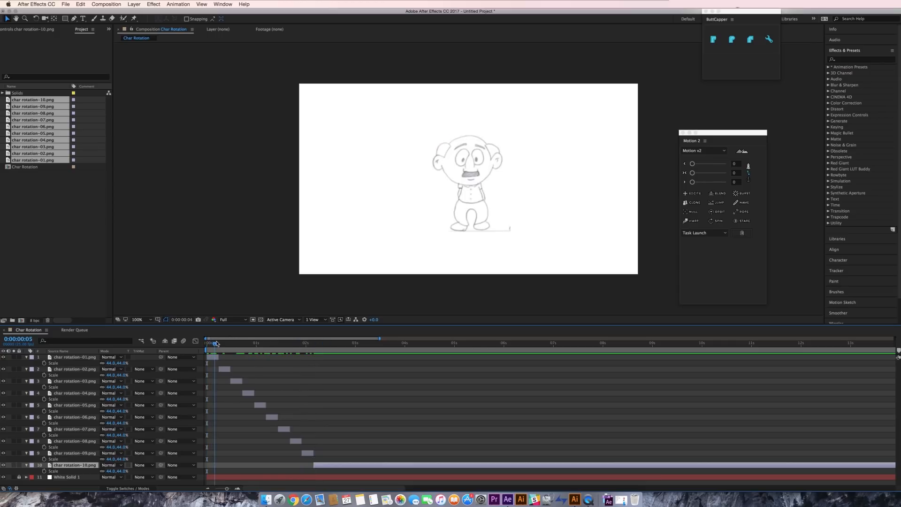
{"action": "left_click", "coordinate": [340, 82]}
{"action": "key", "text": "super+r"}
{"action": "left_click_drag", "start_coordinate": [343, 45], "coordinate": [374, 233]}
{"action": "left_click_drag", "start_coordinate": [387, 46], "coordinate": [390, 137]}
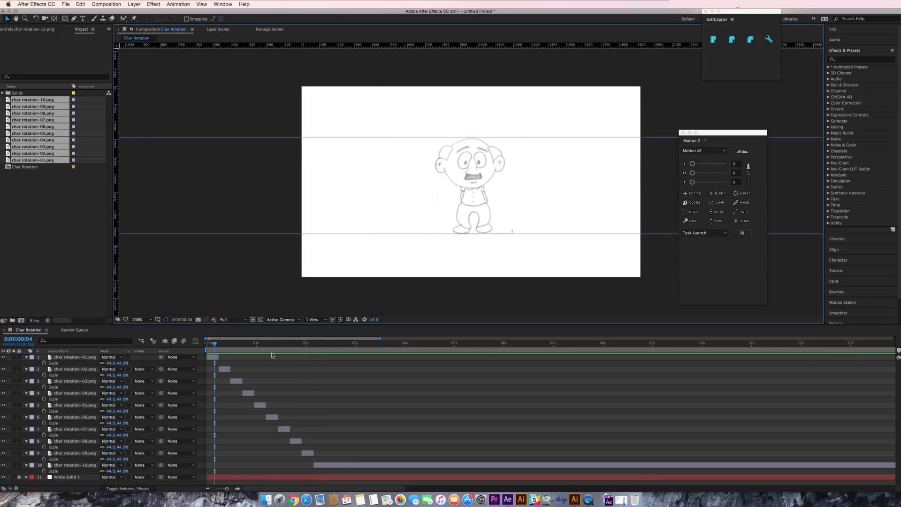
Step: Reduce the vertical scale of char rotation-02.png to about 43.2% so the head meets the upper guide
{"action": "key", "text": "Page_Down"}
{"action": "key", "text": "Page_Down"}
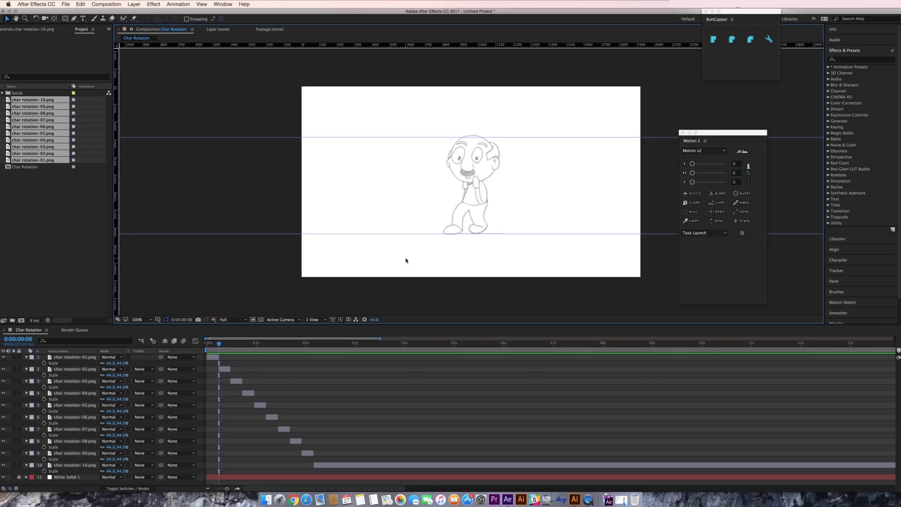
{"action": "left_click", "coordinate": [476, 177]}
{"action": "left_click_drag", "start_coordinate": [472, 103], "coordinate": [473, 104]}
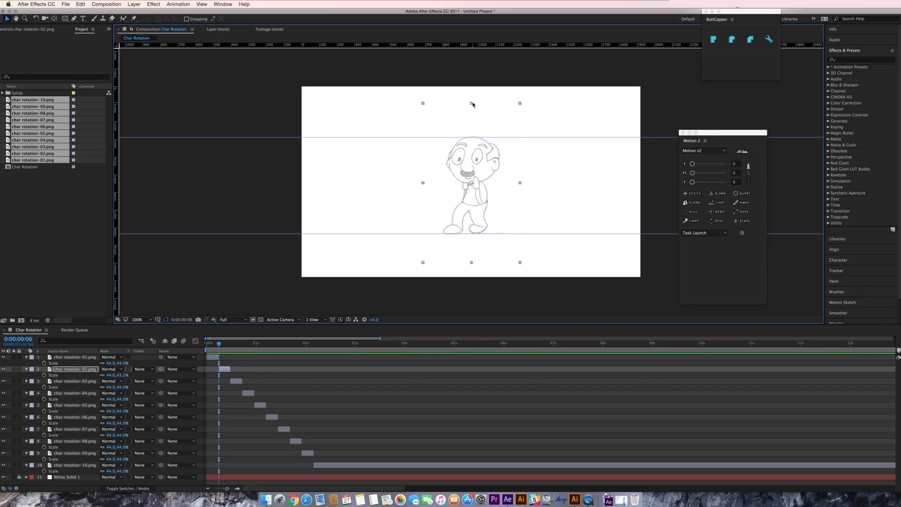
Step: Reduce the vertical scale of char rotation-03.png to about 43.2% to fit the side-view sketch between the guides
{"action": "key", "text": "Page_Down"}
{"action": "key", "text": "Page_Down"}
{"action": "key", "text": "Page_Down"}
{"action": "key", "text": "Page_Down"}
{"action": "key", "text": "Page_Down"}
{"action": "key", "text": "Page_Down"}
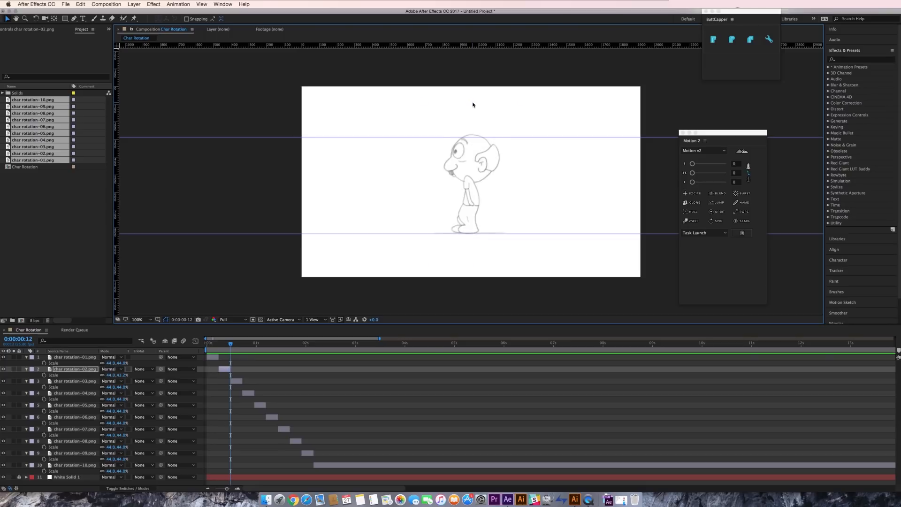
{"action": "left_click", "coordinate": [237, 383]}
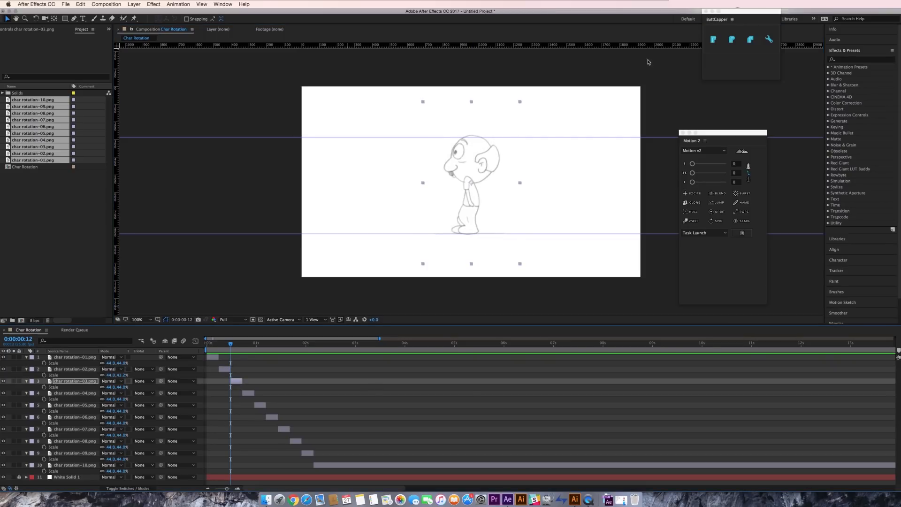
{"action": "left_click_drag", "start_coordinate": [471, 103], "coordinate": [471, 104]}
Step: Nudge char rotation-04.png into place and reduce its vertical scale to about 42.3% to fit the sketch between the guides
{"action": "key", "text": "Page_Down"}
{"action": "key", "text": "Page_Down"}
{"action": "key", "text": "Page_Down"}
{"action": "key", "text": "Page_Down"}
{"action": "key", "text": "Page_Down"}
{"action": "key", "text": "Page_Down"}
{"action": "key", "text": "Page_Up"}
{"action": "key", "text": "Page_Down"}
{"action": "key", "text": "ctrl+Down"}
{"action": "left_click", "coordinate": [471, 163]}
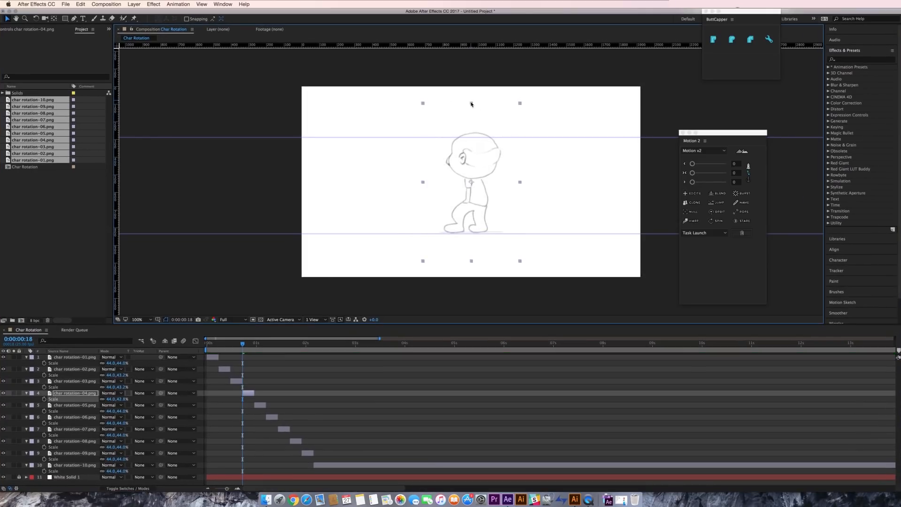
{"action": "left_click_drag", "start_coordinate": [473, 103], "coordinate": [472, 108]}
Step: Move char rotation-05.png down to the foot guide and reduce its vertical scale to about 42.3% to meet the head guide
{"action": "key", "text": "Page_Down"}
{"action": "key", "text": "Page_Down"}
{"action": "key", "text": "Page_Down"}
{"action": "key", "text": "Page_Down"}
{"action": "key", "text": "Page_Down"}
{"action": "key", "text": "Page_Down"}
{"action": "key", "text": "Page_Down"}
{"action": "left_click", "coordinate": [473, 169]}
{"action": "key", "text": "shift+Down"}
{"action": "key", "text": "shift+Down"}
{"action": "key", "text": "shift+Down"}
{"action": "left_click_drag", "start_coordinate": [471, 106], "coordinate": [472, 112]}
Step: Move the coloured front view char rotation-06.png down so its feet rest on the lower guide
{"action": "key", "text": "Page_Down"}
{"action": "key", "text": "Page_Down"}
{"action": "key", "text": "Page_Down"}
{"action": "key", "text": "Page_Down"}
{"action": "key", "text": "Page_Down"}
{"action": "key", "text": "Page_Down"}
{"action": "key", "text": "Page_Down"}
{"action": "key", "text": "Page_Down"}
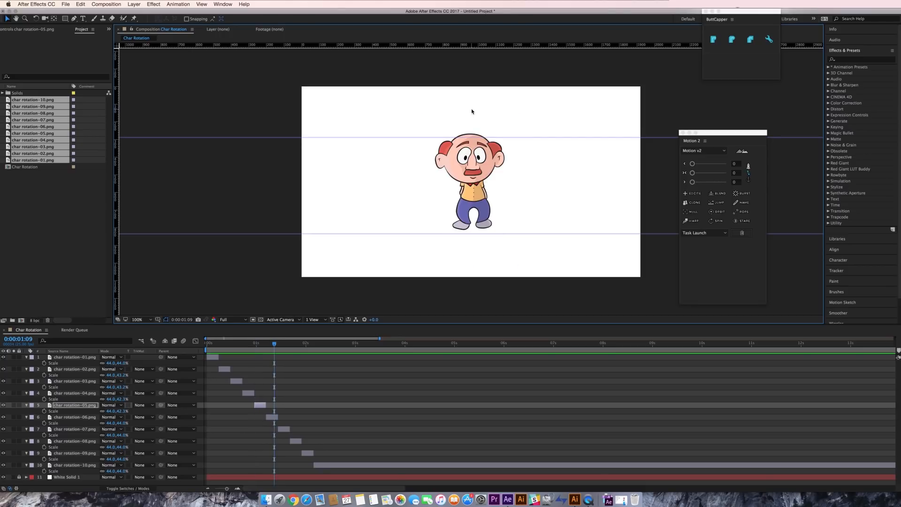
{"action": "left_click", "coordinate": [474, 172]}
{"action": "key", "text": "shift+Down"}
{"action": "key", "text": "shift+Down"}
{"action": "key", "text": "shift+Down"}
{"action": "key", "text": "shift+Down"}
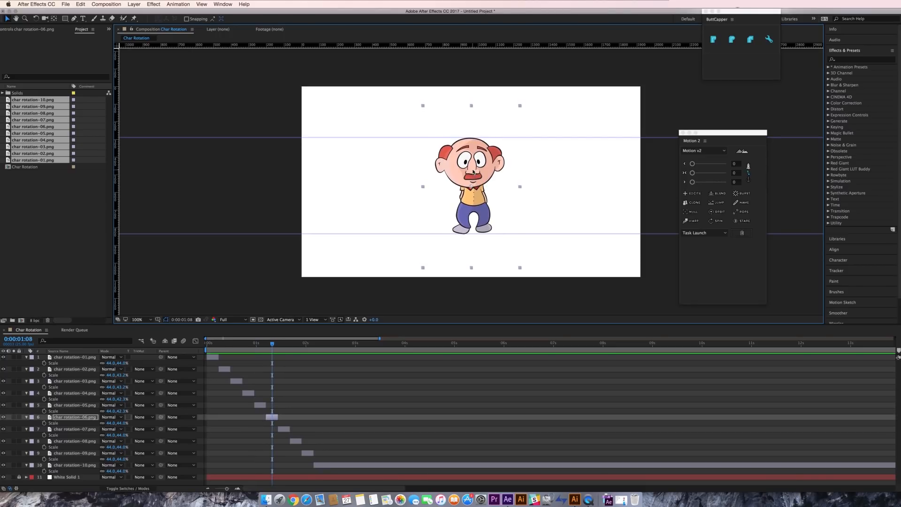
Step: Move the char rotation-07.png to char rotation-09.png layers down together so the feet reach the lower guide
{"action": "key", "text": "Page_Down"}
{"action": "key", "text": "Page_Down"}
{"action": "key", "text": "Page_Down"}
{"action": "key", "text": "Page_Down"}
{"action": "key", "text": "Page_Down"}
{"action": "left_click", "coordinate": [473, 171]}
{"action": "left_click", "coordinate": [310, 453], "text": "shift"}
{"action": "key", "text": "shift+Down"}
{"action": "key", "text": "shift+Down"}
{"action": "key", "text": "Up"}
{"action": "key", "text": "Up"}
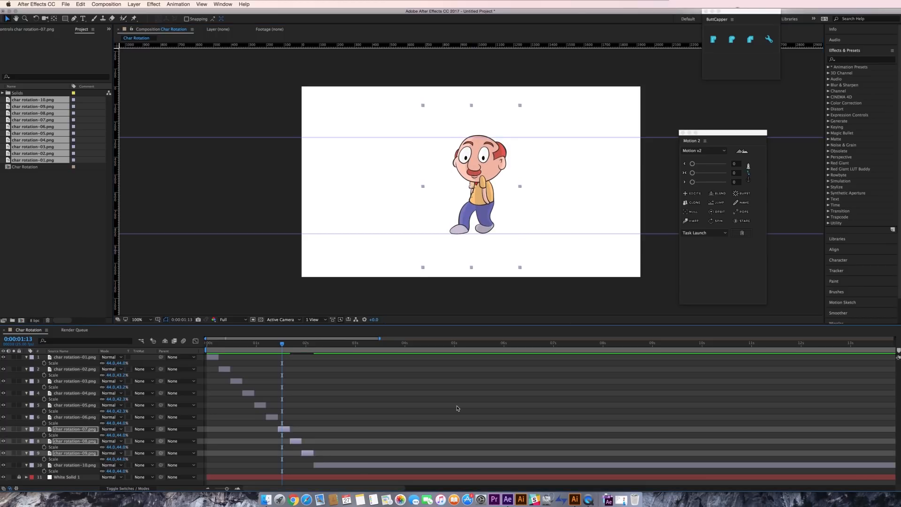
Step: Reduce the vertical scale of char rotation-07.png to about 43.4% so the head meets the upper guide
{"action": "left_click", "coordinate": [458, 409]}
{"action": "left_click", "coordinate": [480, 173]}
{"action": "left_click_drag", "start_coordinate": [471, 105], "coordinate": [472, 108]}
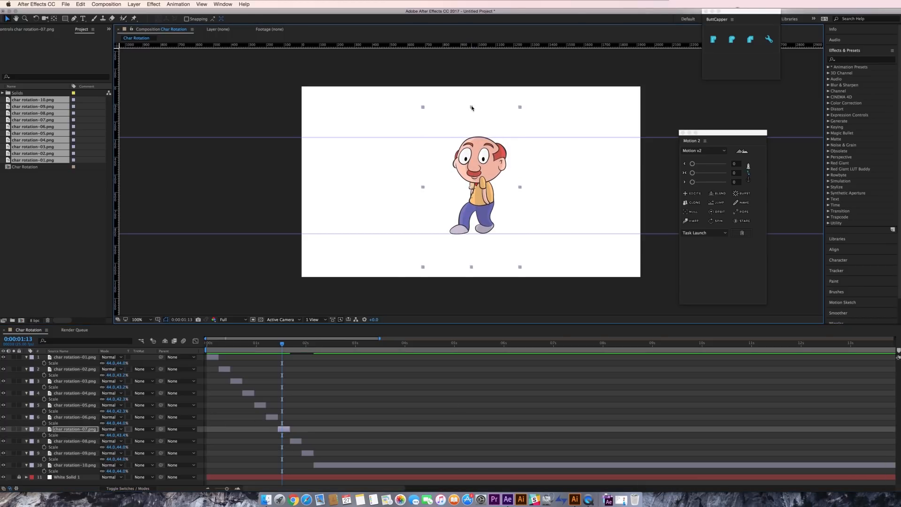
Step: Reduce the vertical scale of char rotation-08.png to about 43.0% to fit the coloured side view between the guides
{"action": "left_click", "coordinate": [298, 344]}
{"action": "left_click", "coordinate": [453, 242]}
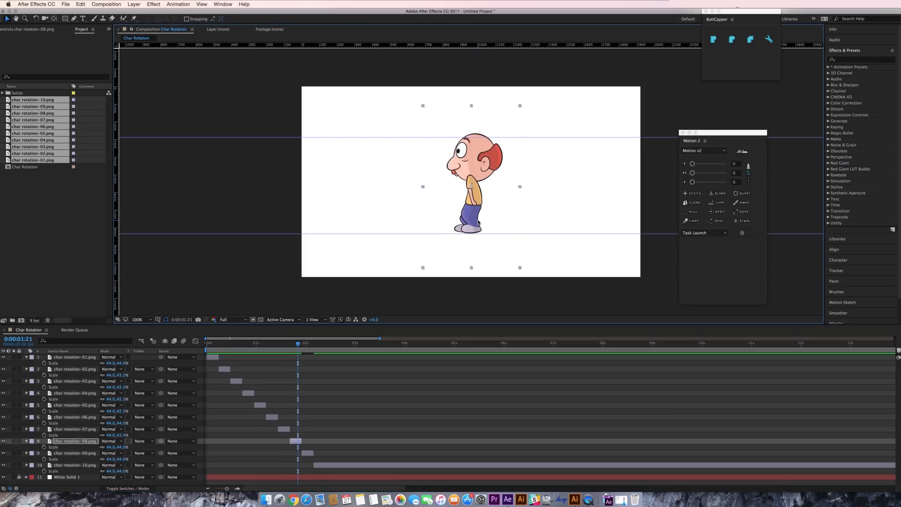
{"action": "left_click_drag", "start_coordinate": [471, 106], "coordinate": [471, 108]}
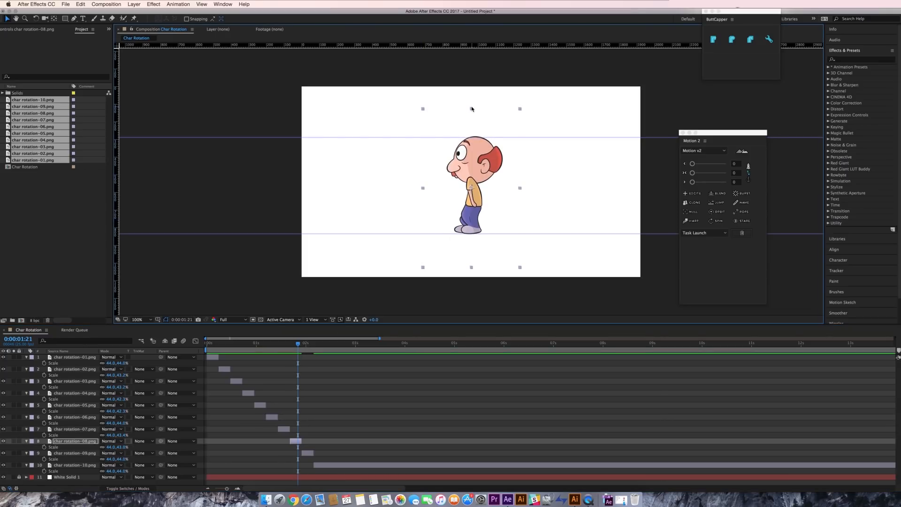
Step: Align char rotation-09.png with the guides by reducing its vertical scale to about 42.1%
{"action": "left_click", "coordinate": [307, 344]}
{"action": "left_click", "coordinate": [478, 137]}
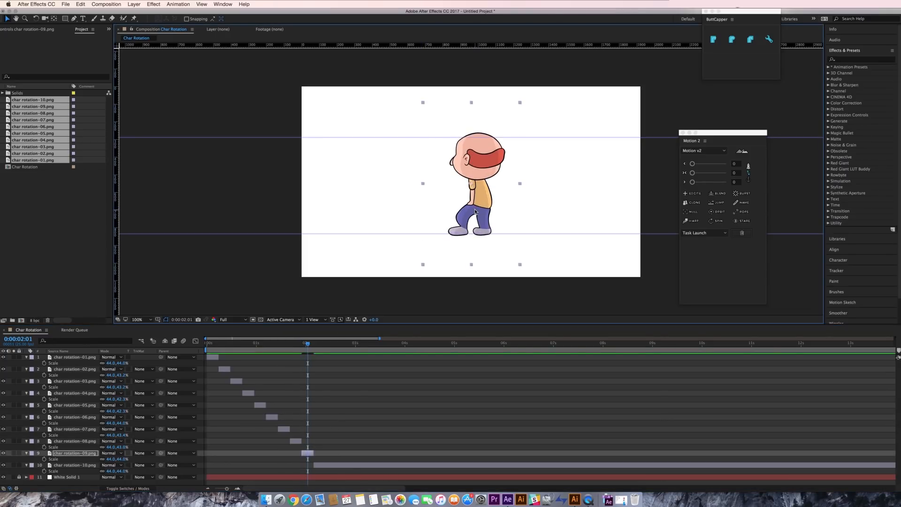
{"action": "left_click_drag", "start_coordinate": [471, 101], "coordinate": [471, 109]}
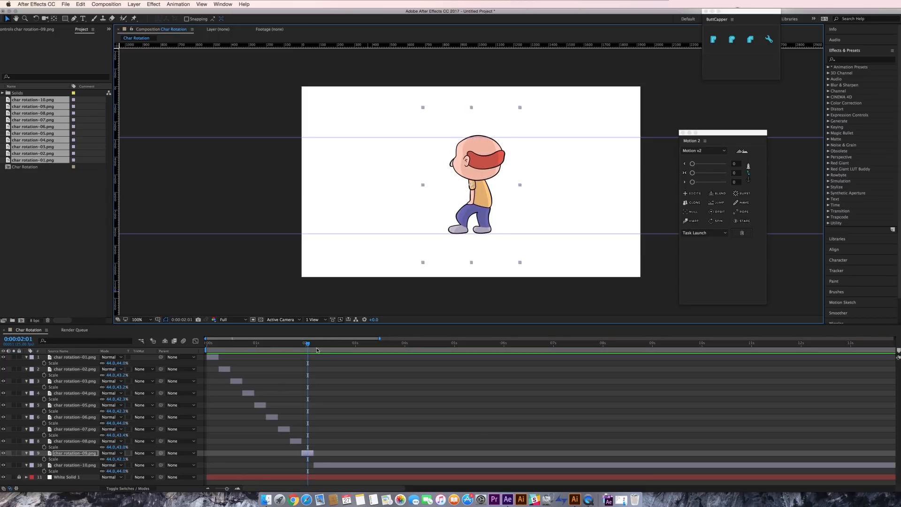
Step: Trim the end of the char rotation-10.png layer at 0:00:02:09
{"action": "left_click", "coordinate": [314, 345]}
{"action": "left_click_drag", "start_coordinate": [314, 347], "coordinate": [324, 346]}
{"action": "left_click", "coordinate": [463, 173]}
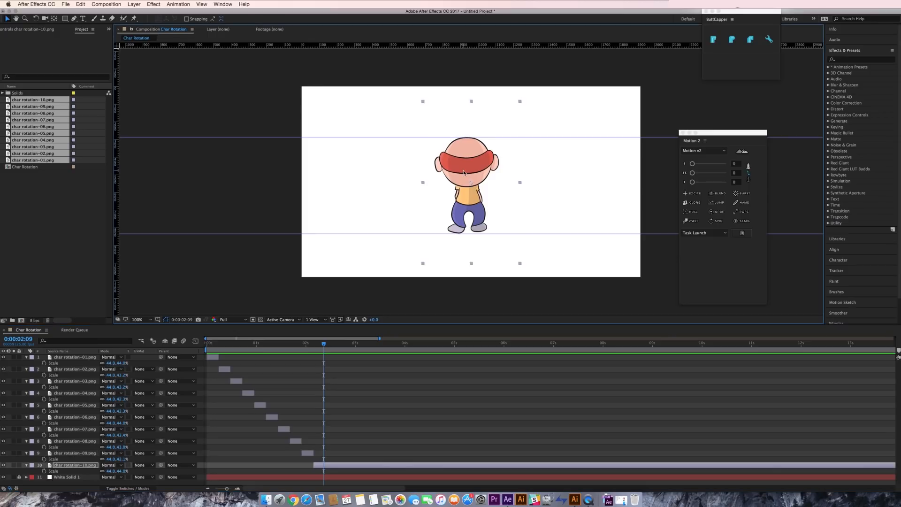
{"action": "key", "text": "alt+bracketright"}
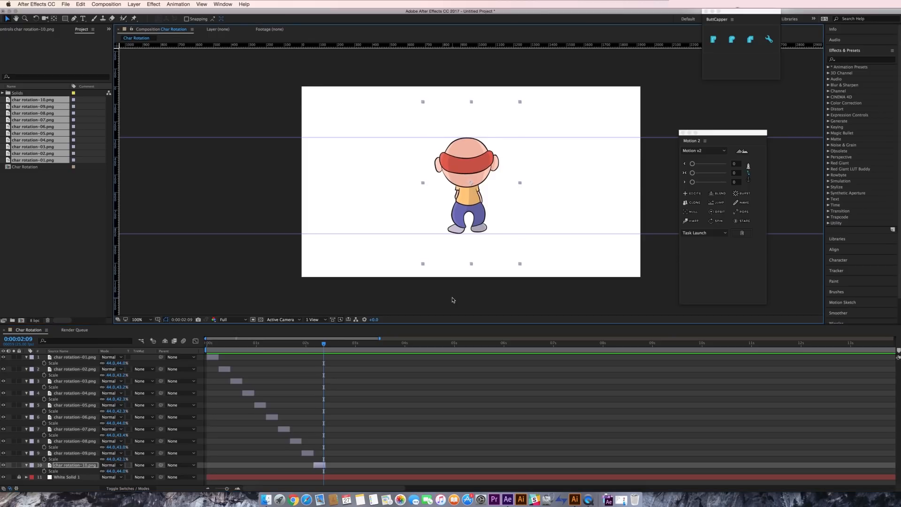
Step: Preview the rotation and shift the char rotation-06.png to char rotation-10.png layers to around 4 seconds, leaving a gap after char rotation-05.png
{"action": "key", "text": "space"}
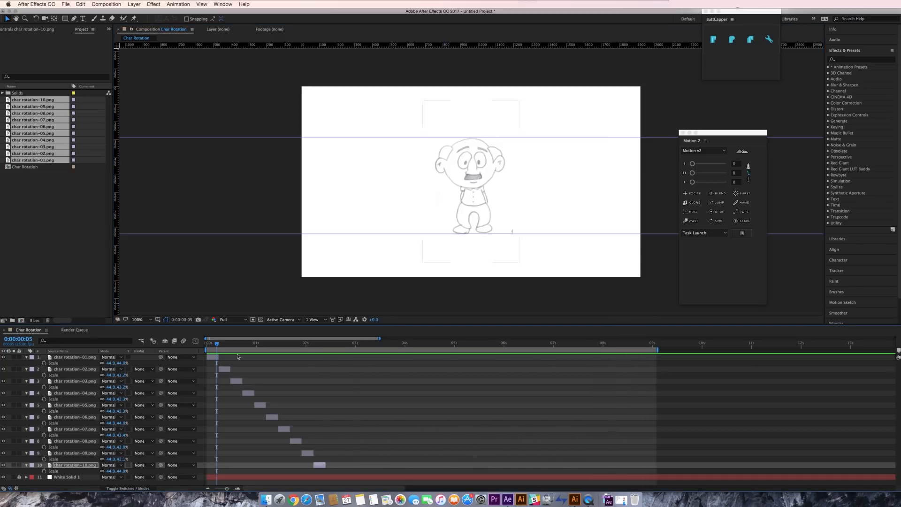
{"action": "mouse_move", "coordinate": [216, 345]}
{"action": "left_mouse_down"}
{"action": "mouse_move", "coordinate": [205, 345]}
{"action": "mouse_move", "coordinate": [266, 345]}
{"action": "left_mouse_up"}
{"action": "left_click", "coordinate": [274, 415]}
{"action": "left_click", "coordinate": [320, 465], "text": "shift"}
{"action": "left_click_drag", "start_coordinate": [320, 465], "coordinate": [452, 465]}
Step: Duplicate char rotation-04.png to 0:00:01:05, directly after char rotation-05.png, and mirror it as a 3D layer with 180° Y orientation
{"action": "left_click_drag", "start_coordinate": [228, 344], "coordinate": [267, 351]}
{"action": "left_click", "coordinate": [248, 392]}
{"action": "key", "text": "ctrl+d"}
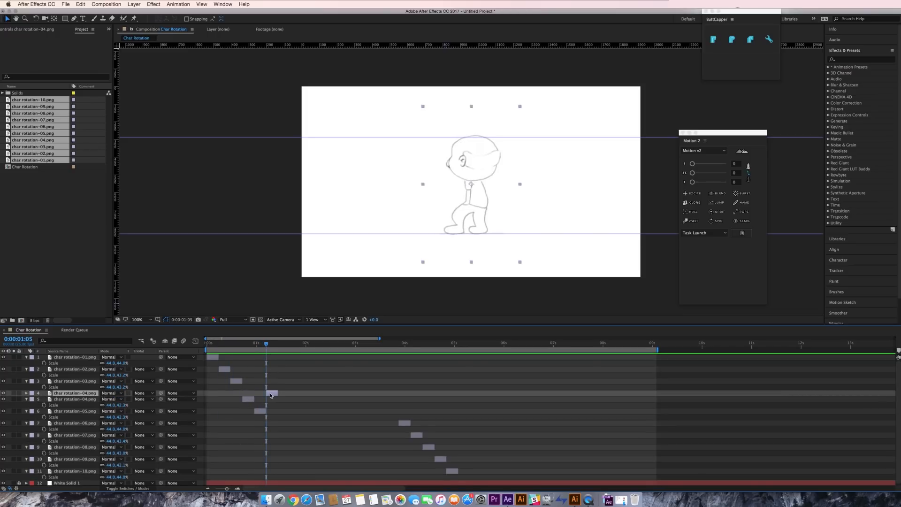
{"action": "left_click", "coordinate": [124, 487]}
{"action": "left_click", "coordinate": [139, 393]}
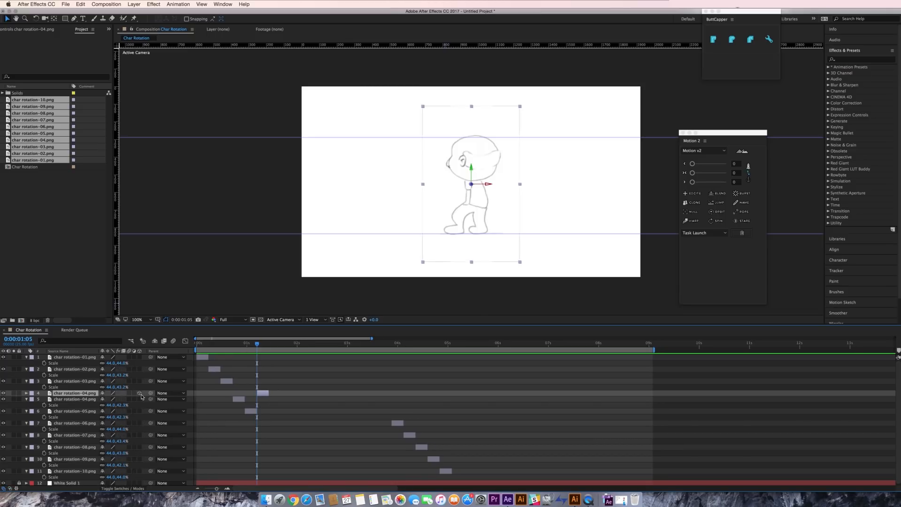
{"action": "key", "text": "r"}
{"action": "left_click_drag", "start_coordinate": [114, 400], "coordinate": [116, 401]}
{"action": "key", "text": "Return"}
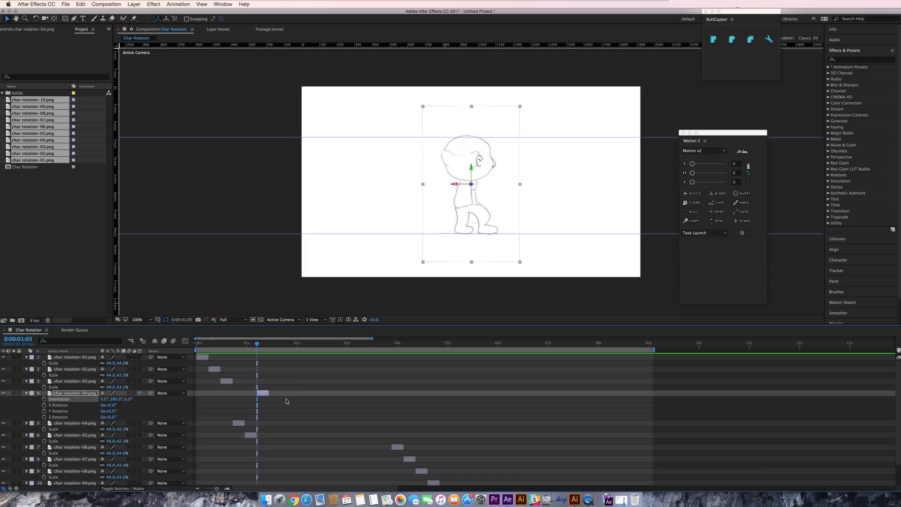
Step: Duplicate char rotation-03.png to 0:00:01:11, after the mirrored char rotation-04.png, and flip it as a 3D layer with 180° Y orientation
{"action": "left_click", "coordinate": [238, 383]}
{"action": "left_click_drag", "start_coordinate": [257, 344], "coordinate": [270, 345]}
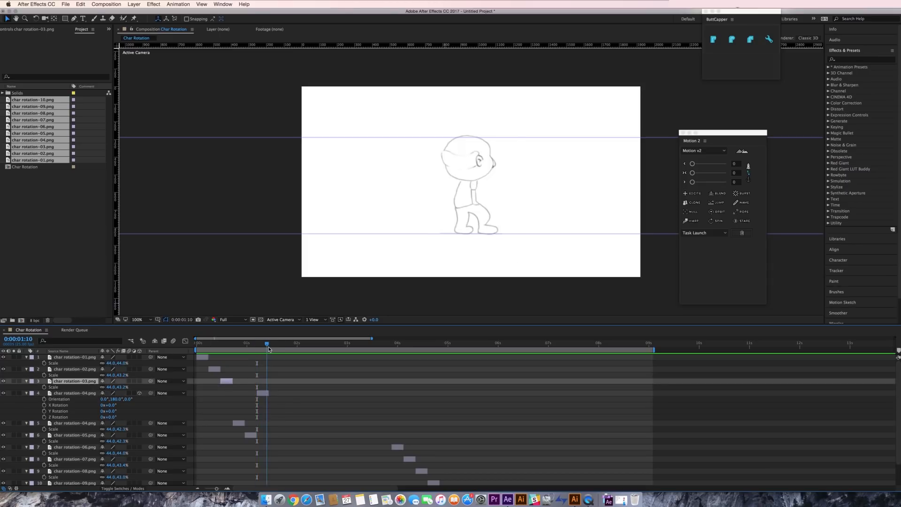
{"action": "key", "text": "ctrl+d"}
{"action": "left_click_drag", "start_coordinate": [228, 384], "coordinate": [276, 386]}
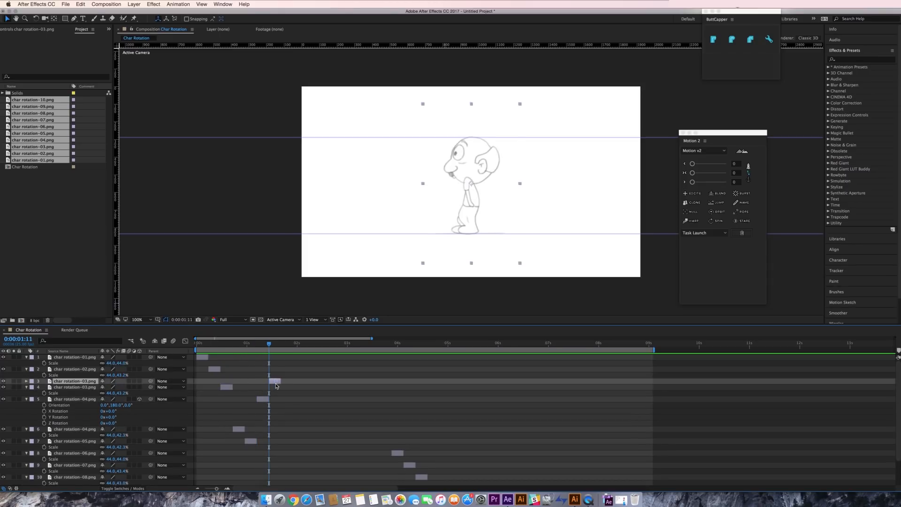
{"action": "left_click", "coordinate": [139, 381]}
{"action": "type", "text": "r"}
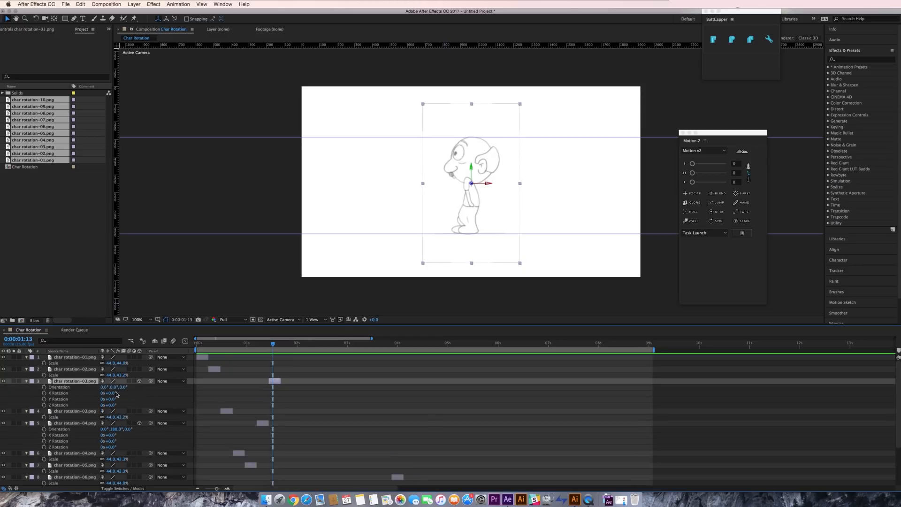
{"action": "type", "text": "180"}
{"action": "key", "text": "Return"}
Step: Duplicate char rotation-02.png to 0:00:01:17, after the mirrored char rotation-03.png, and flip it in 3D with 180° Y orientation
{"action": "left_click_drag", "start_coordinate": [272, 351], "coordinate": [279, 352]}
{"action": "left_click", "coordinate": [75, 369]}
{"action": "key", "text": "ctrl+d"}
{"action": "left_click_drag", "start_coordinate": [214, 368], "coordinate": [285, 374]}
{"action": "key", "text": "Page_Down"}
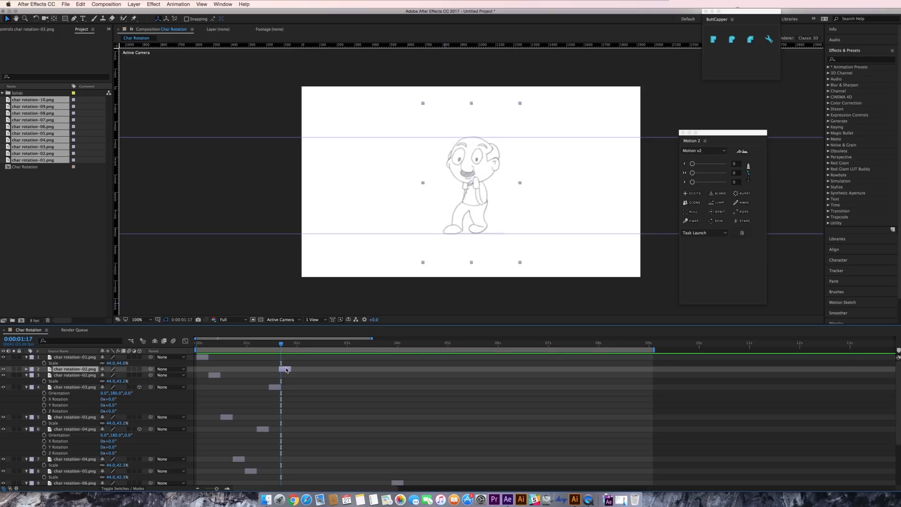
{"action": "type", "text": "r"}
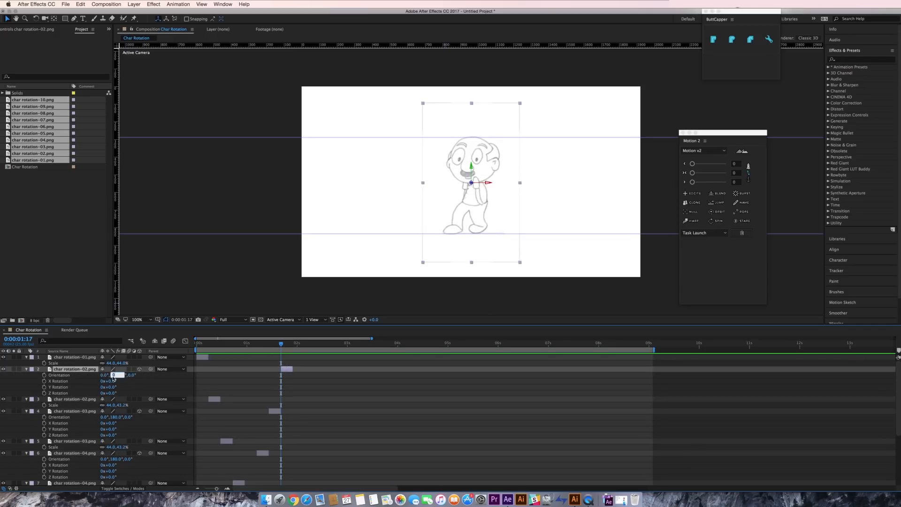
{"action": "type", "text": "180"}
{"action": "key", "text": "Return"}
Step: Move the char rotation-06.png to char rotation-10.png layers back to start at 0:00:01:23, after the mirrored char rotation-02.png, and preview the sequence
{"action": "mouse_move", "coordinate": [280, 346]}
{"action": "left_mouse_down"}
{"action": "mouse_move", "coordinate": [237, 345]}
{"action": "mouse_move", "coordinate": [293, 345]}
{"action": "left_mouse_up"}
{"action": "left_click", "coordinate": [207, 358]}
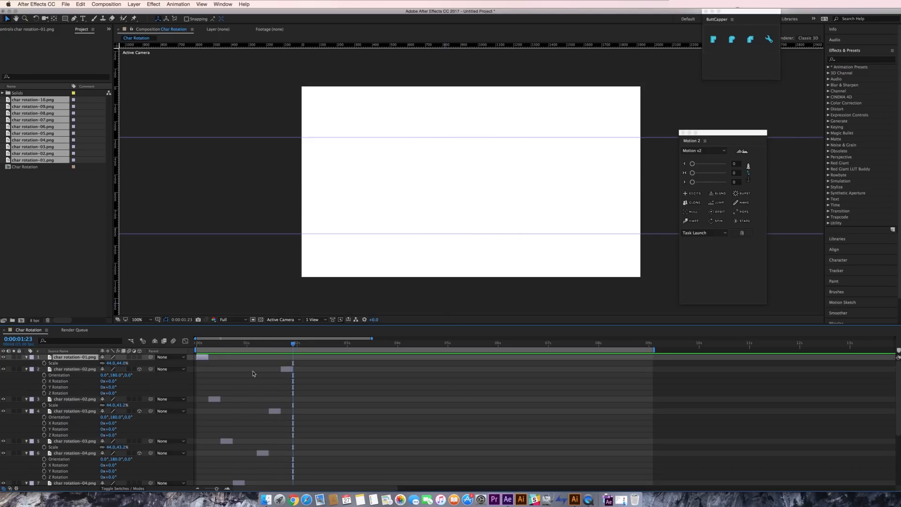
{"action": "left_click_drag", "start_coordinate": [203, 346], "coordinate": [289, 345]}
{"action": "scroll", "coordinate": [406, 428], "scroll_direction": "down", "scroll_amount": 4}
{"action": "scroll", "coordinate": [405, 428], "scroll_direction": "down", "scroll_amount": 2}
{"action": "left_click", "coordinate": [395, 423]}
{"action": "scroll", "coordinate": [445, 472], "scroll_direction": "up", "scroll_amount": 5}
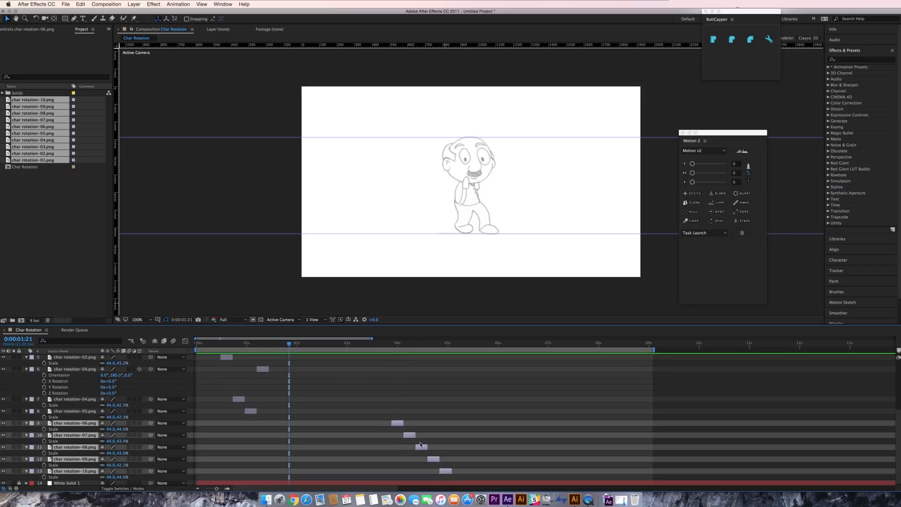
{"action": "left_click_drag", "start_coordinate": [291, 346], "coordinate": [292, 346]}
{"action": "scroll", "coordinate": [316, 477], "scroll_direction": "down", "scroll_amount": 5}
{"action": "left_click_drag", "start_coordinate": [394, 422], "coordinate": [295, 423]}
{"action": "left_click", "coordinate": [341, 404]}
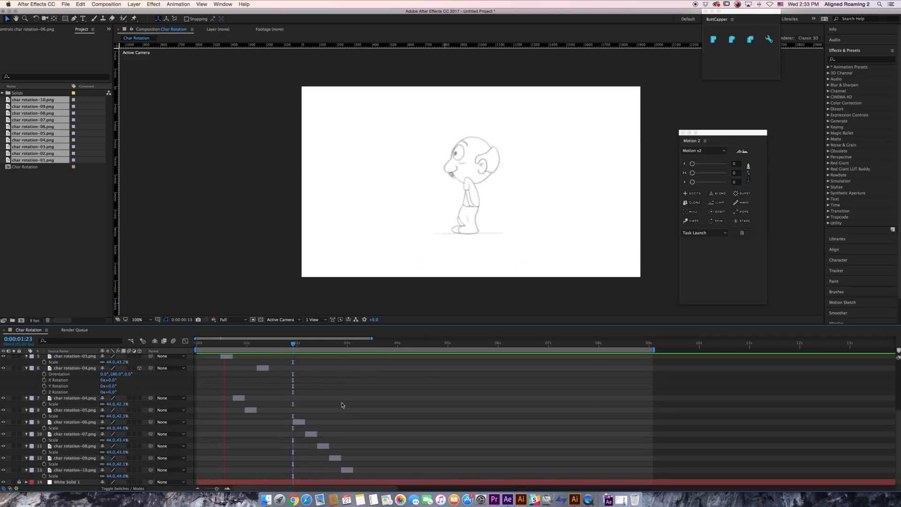
{"action": "key", "text": "space"}
Step: Duplicate char rotation-09.png to 0:00:03:03, directly after char rotation-10.png, and mirror it as a 3D layer with 180° Y orientation
{"action": "left_click_drag", "start_coordinate": [344, 345], "coordinate": [351, 360]}
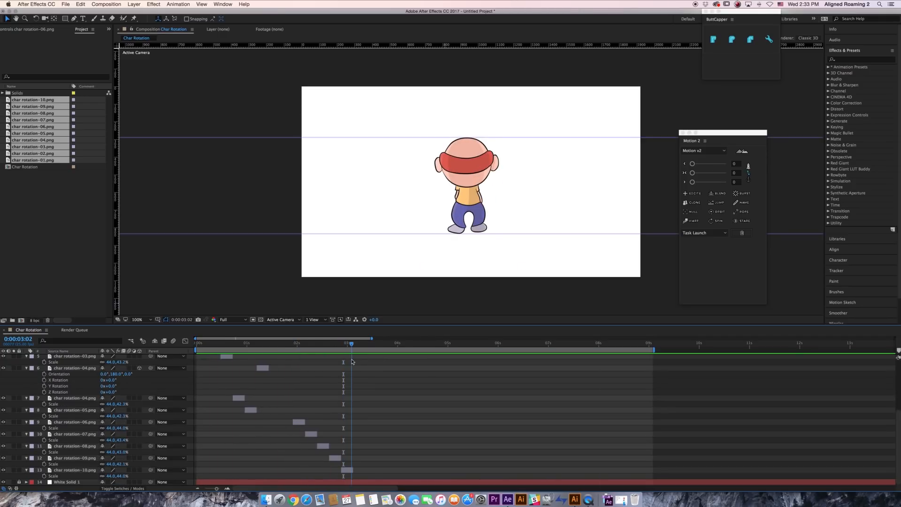
{"action": "left_click", "coordinate": [337, 459]}
{"action": "key", "text": "ctrl+d"}
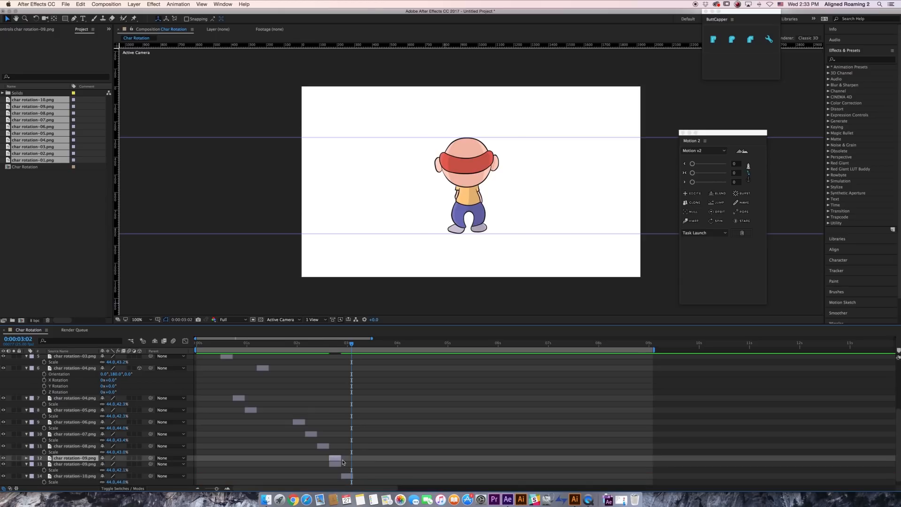
{"action": "key", "text": "bracketleft"}
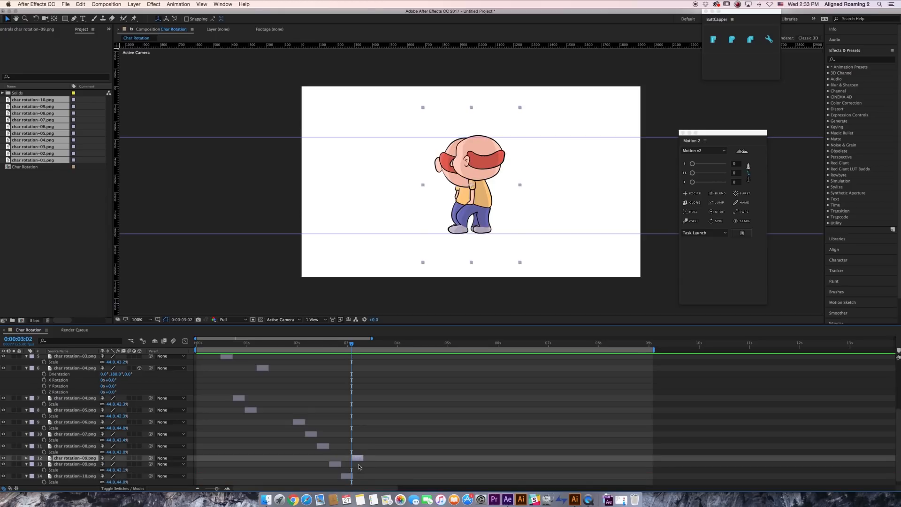
{"action": "key", "text": "Page_Down"}
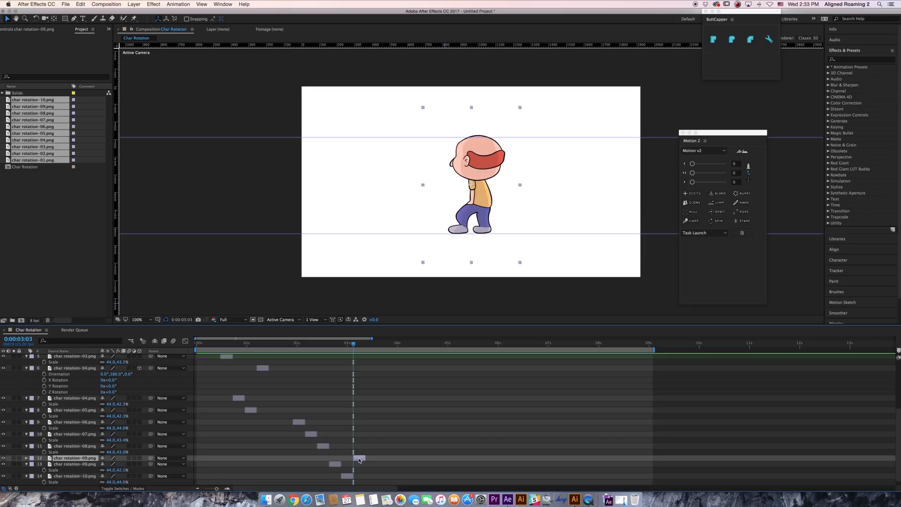
{"action": "key", "text": "r"}
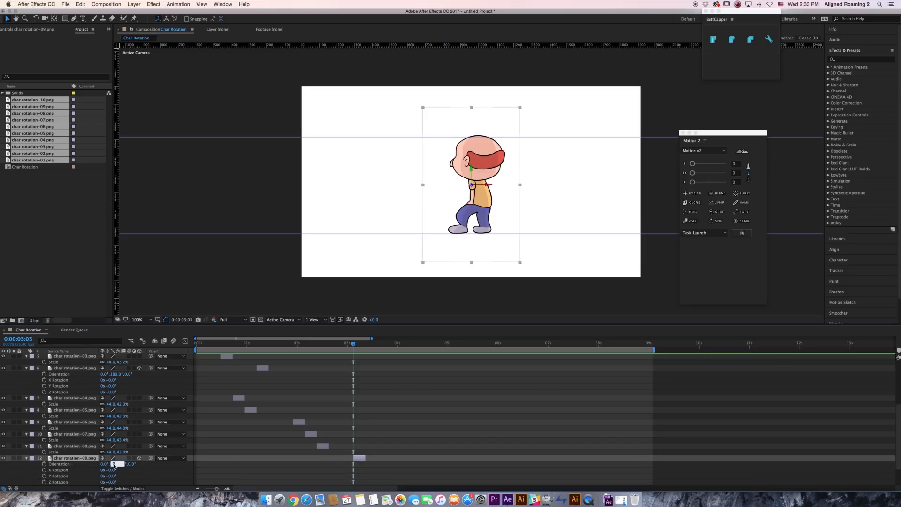
{"action": "key", "text": "Return"}
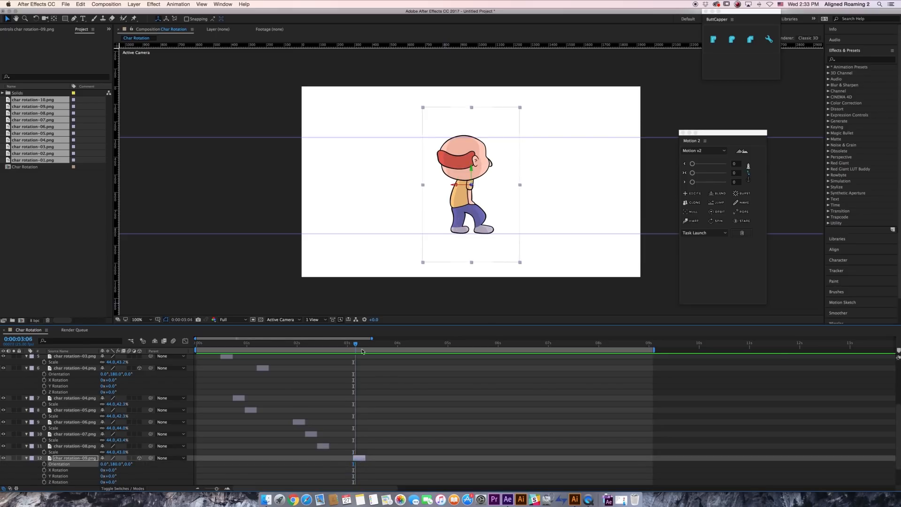
Step: Duplicate char rotation-08.png to 0:00:03:09, after the mirrored char rotation-09.png, and flip it in 3D with 180° Y orientation
{"action": "left_click_drag", "start_coordinate": [353, 360], "coordinate": [366, 360]}
{"action": "left_click", "coordinate": [322, 446]}
{"action": "key", "text": "super+d"}
{"action": "left_click_drag", "start_coordinate": [322, 446], "coordinate": [371, 447]}
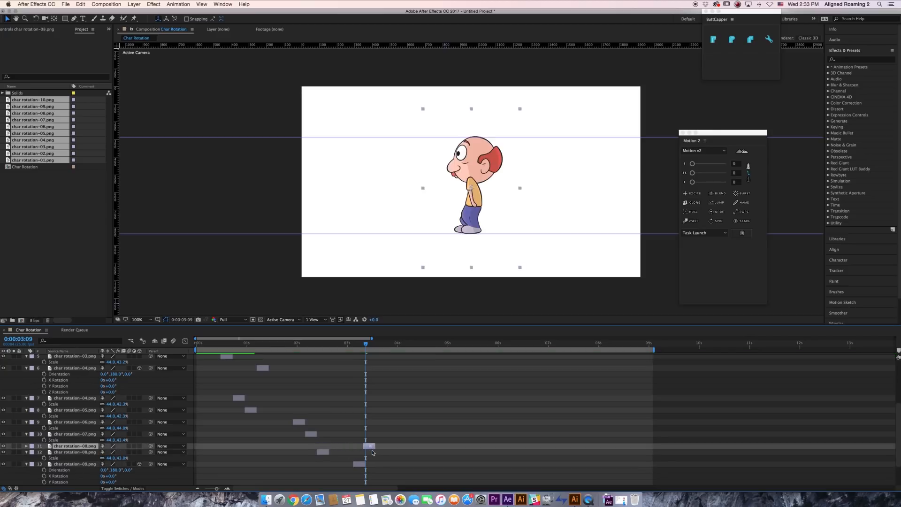
{"action": "type", "text": "r"}
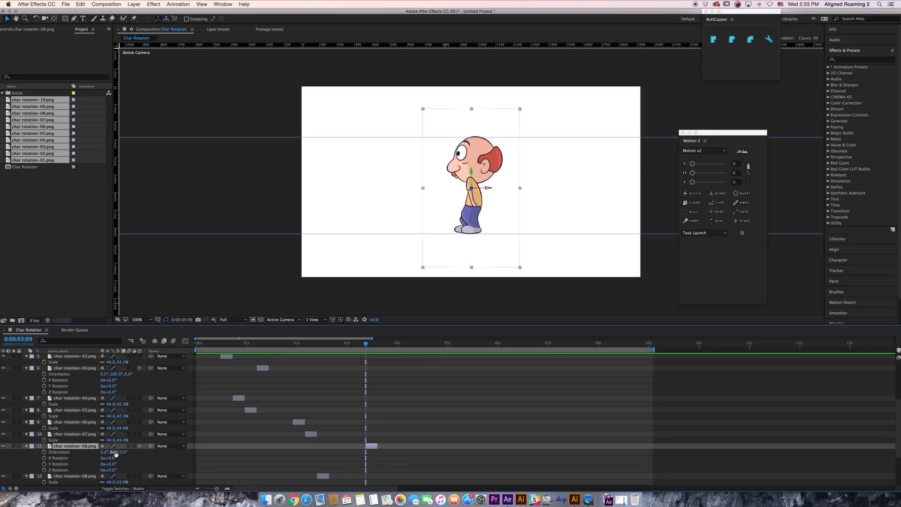
{"action": "type", "text": "180"}
{"action": "key", "text": "Return"}
Step: Duplicate char rotation-07.png directly after the mirrored char rotation-08.png and flip the copy in 3D with 180° Y orientation
{"action": "left_click_drag", "start_coordinate": [365, 354], "coordinate": [376, 353]}
{"action": "left_click", "coordinate": [312, 433]}
{"action": "key", "text": "ctrl+d"}
{"action": "left_click_drag", "start_coordinate": [312, 433], "coordinate": [383, 437]}
{"action": "key", "text": "r"}
{"action": "left_click", "coordinate": [113, 439]}
{"action": "type", "text": "180"}
{"action": "key", "text": "Return"}
{"action": "left_click_drag", "start_coordinate": [373, 346], "coordinate": [393, 363]}
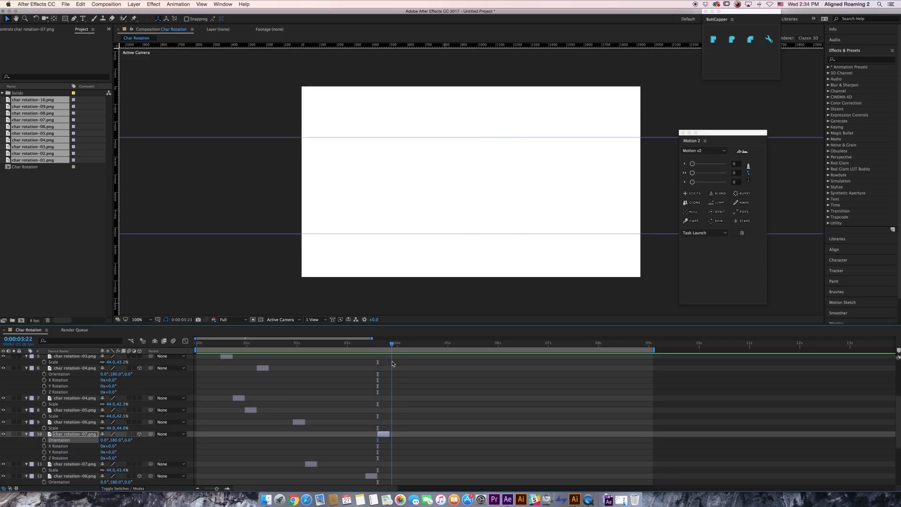
{"action": "left_click", "coordinate": [300, 423]}
{"action": "key", "text": "ctrl+d"}
{"action": "left_click_drag", "start_coordinate": [300, 422], "coordinate": [395, 423]}
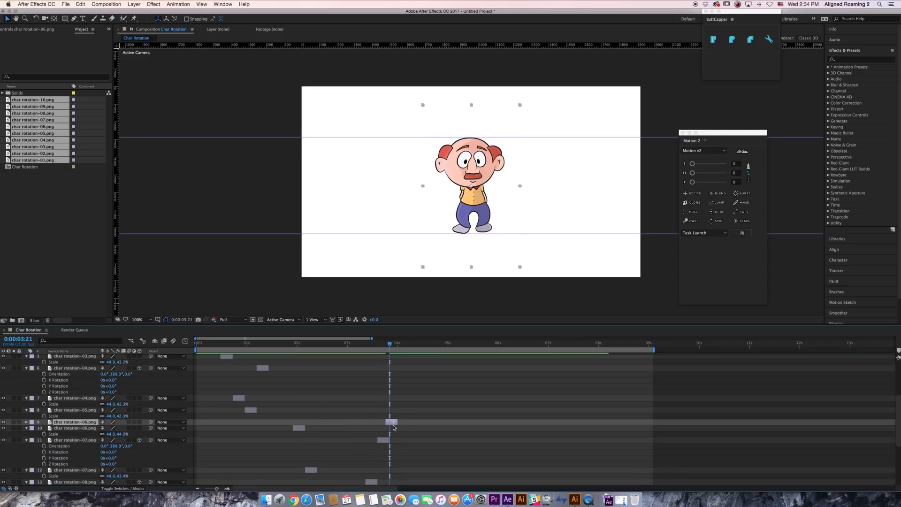
{"action": "key", "text": "Delete"}
Step: End the work area at 0:00:03:20, on the last frame of the mirrored char rotation-07.png, and preview the full rotation
{"action": "key", "text": "Page_Up"}
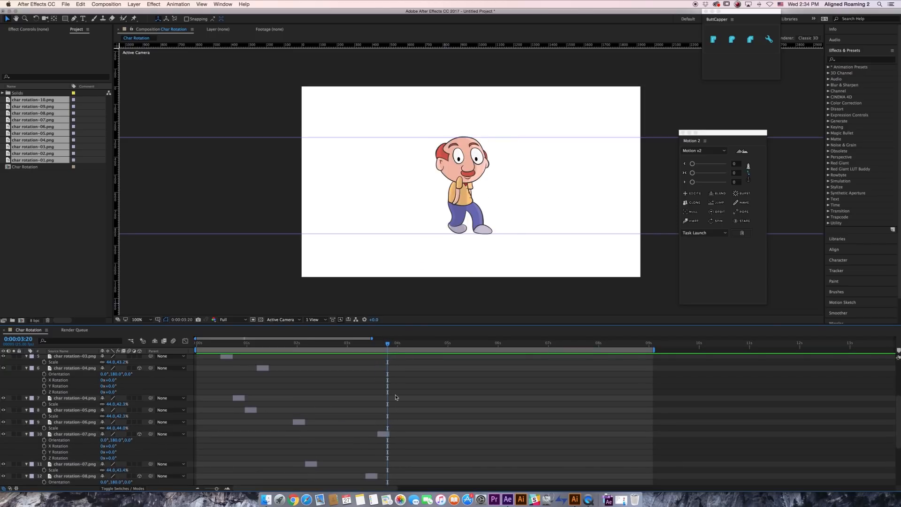
{"action": "key", "text": "n"}
{"action": "key", "text": "space"}
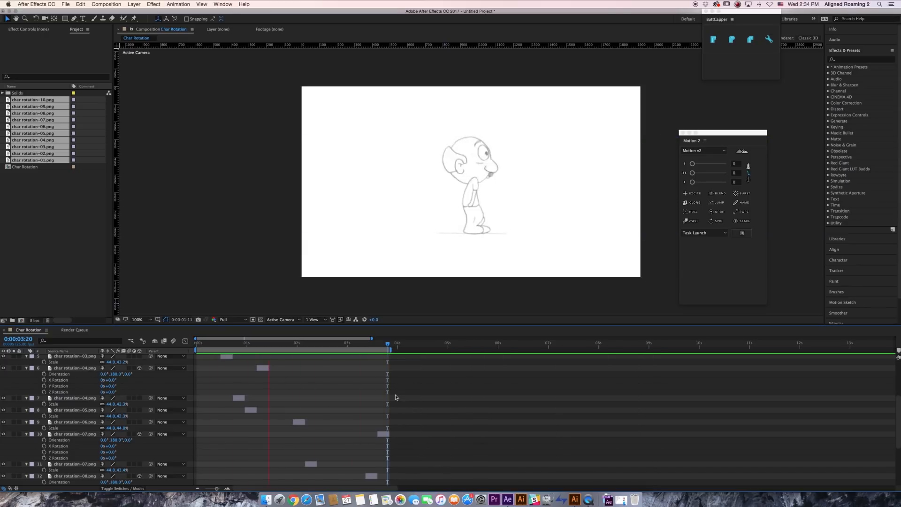
Step: Squash the original char rotation-09.png vertically to a scale of 44.0, 41.1% so its head meets the upper guide
{"action": "mouse_move", "coordinate": [210, 345]}
{"action": "left_mouse_down"}
{"action": "mouse_move", "coordinate": [351, 350]}
{"action": "mouse_move", "coordinate": [331, 351]}
{"action": "mouse_move", "coordinate": [341, 351]}
{"action": "left_mouse_up"}
{"action": "scroll", "coordinate": [342, 394], "scroll_direction": "down", "scroll_amount": 4}
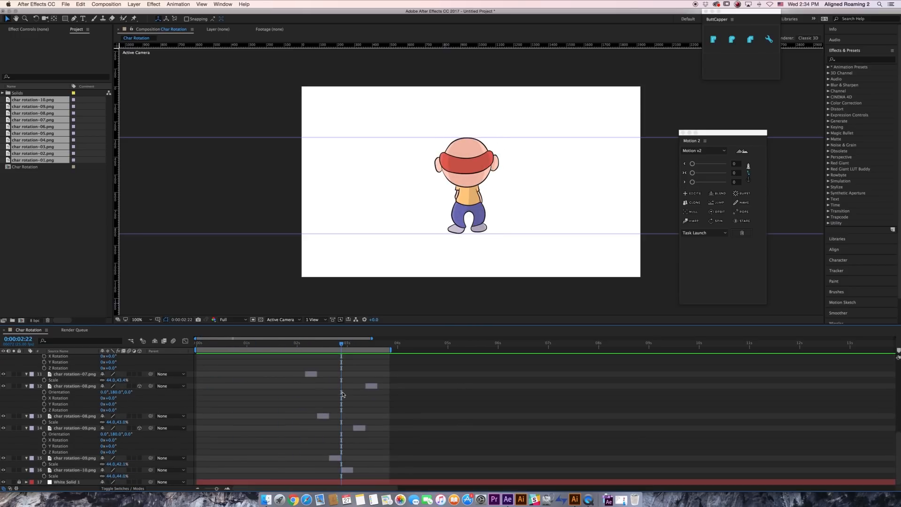
{"action": "left_click", "coordinate": [347, 472]}
{"action": "left_click", "coordinate": [337, 345]}
{"action": "mouse_move", "coordinate": [337, 346]}
{"action": "left_mouse_down"}
{"action": "mouse_move", "coordinate": [377, 347]}
{"action": "mouse_move", "coordinate": [279, 346]}
{"action": "mouse_move", "coordinate": [332, 343]}
{"action": "left_mouse_up"}
{"action": "left_click", "coordinate": [334, 457]}
{"action": "left_click_drag", "start_coordinate": [476, 103], "coordinate": [472, 113]}
Step: Reduce the height of the mirrored char rotation-09.png slightly to match the upper guide, and check the following pose
{"action": "left_click_drag", "start_coordinate": [332, 346], "coordinate": [359, 346]}
{"action": "left_click", "coordinate": [456, 159]}
{"action": "left_click_drag", "start_coordinate": [472, 109], "coordinate": [471, 111]}
{"action": "left_click_drag", "start_coordinate": [360, 346], "coordinate": [381, 343]}
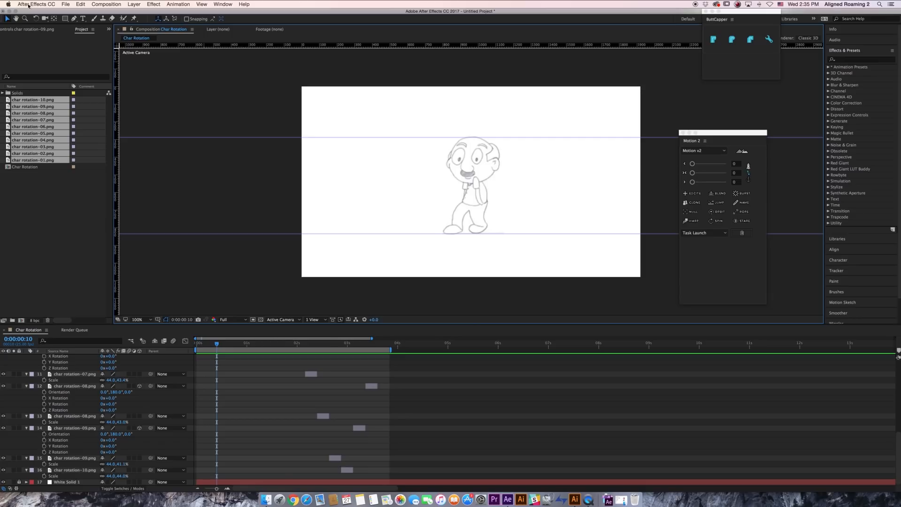
Step: Add the Char Rotation composition to the render queue
{"action": "left_click", "coordinate": [64, 5]}
{"action": "mouse_move", "coordinate": [108, 115]}
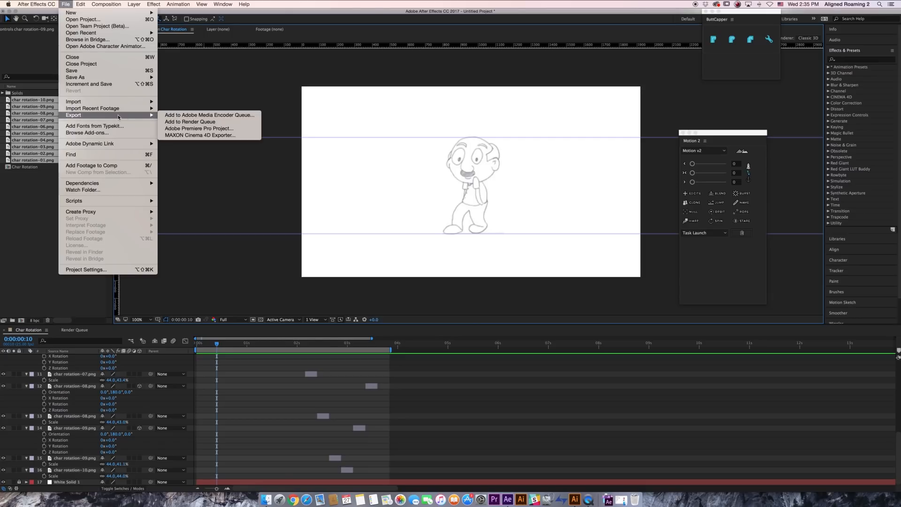
{"action": "left_click", "coordinate": [183, 122]}
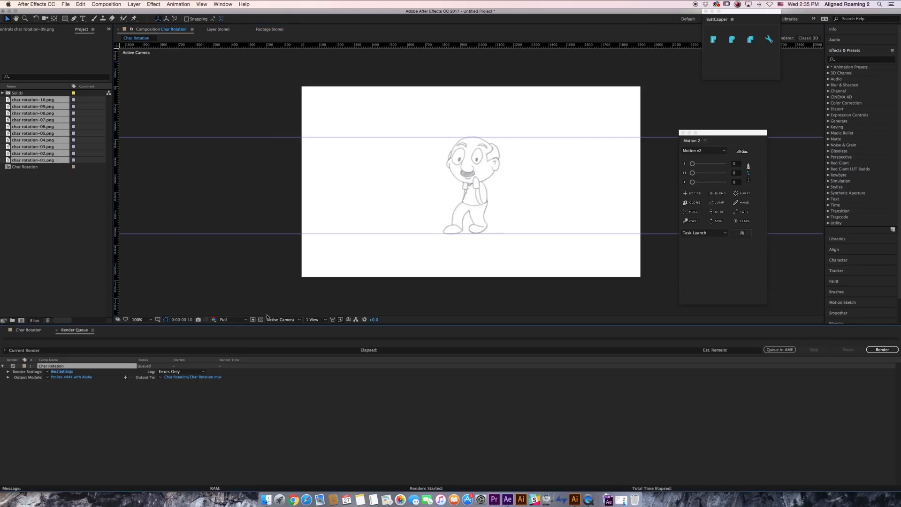
Step: Create a folder named Rotation inside Char Tut and save the Char Rotation render output there
{"action": "left_click", "coordinate": [211, 376]}
{"action": "left_click", "coordinate": [287, 104]}
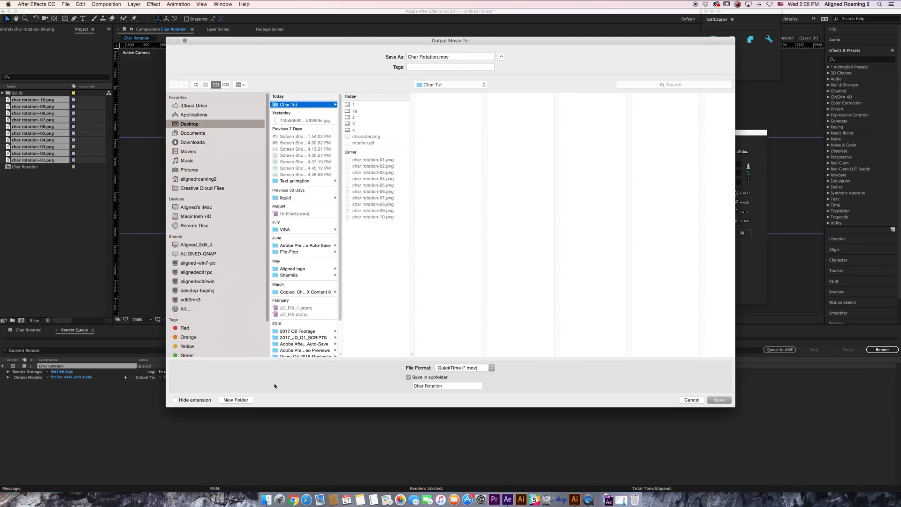
{"action": "left_click", "coordinate": [237, 399]}
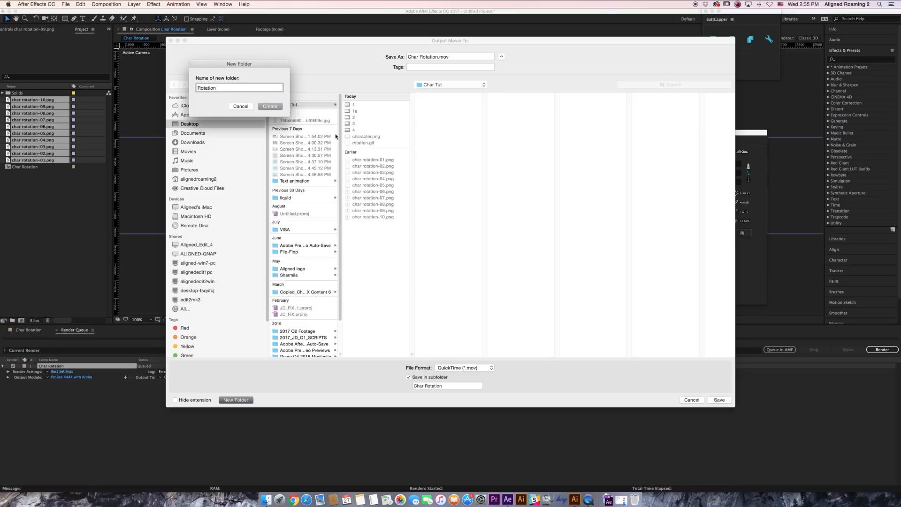
{"action": "left_click", "coordinate": [273, 107]}
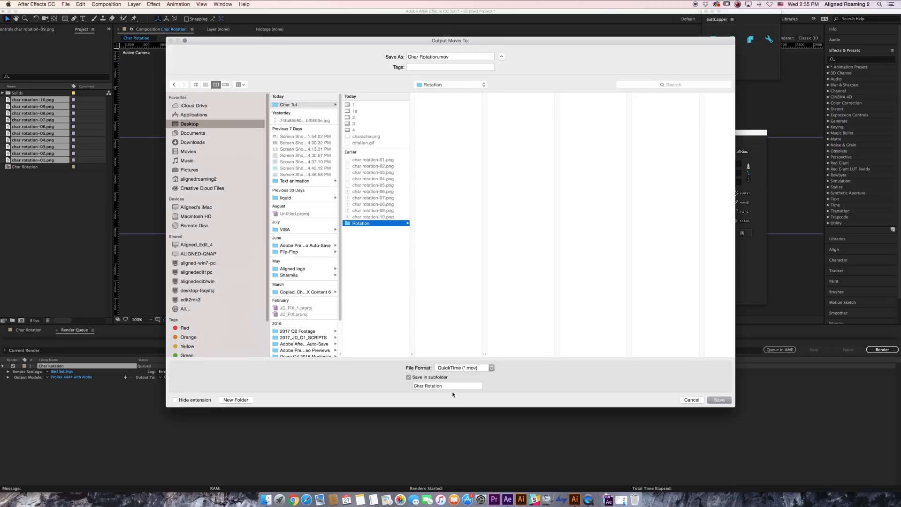
{"action": "key", "text": "Return"}
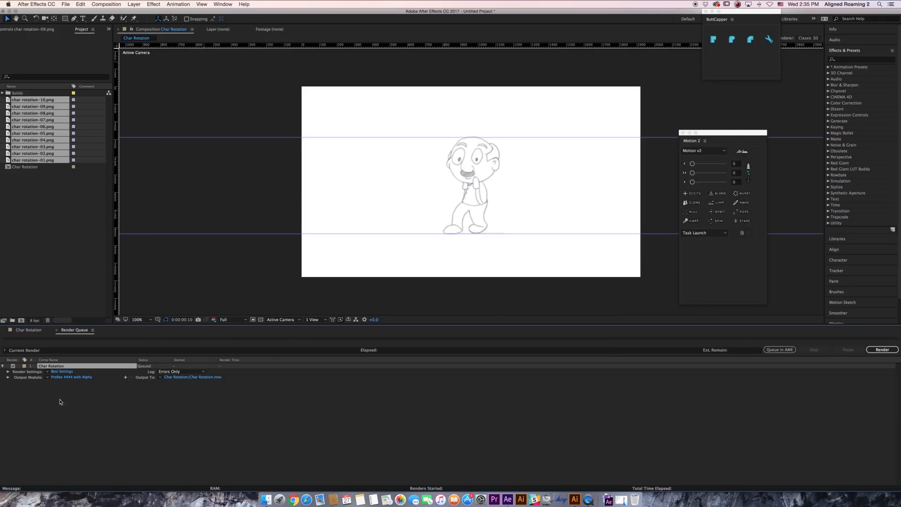
Step: Set the output module's format to PNG Sequence and render the Char Rotation composition
{"action": "left_click", "coordinate": [71, 377]}
{"action": "left_click", "coordinate": [431, 173]}
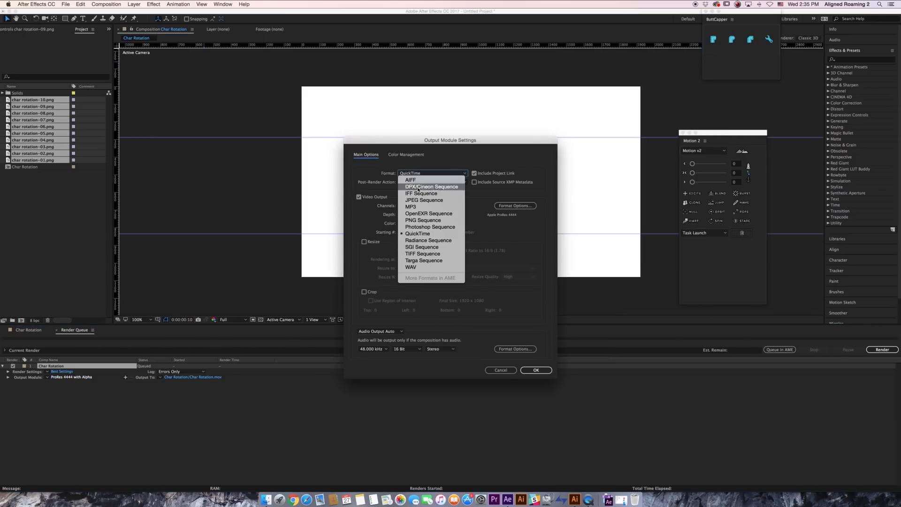
{"action": "left_click", "coordinate": [421, 221]}
{"action": "left_click", "coordinate": [536, 370]}
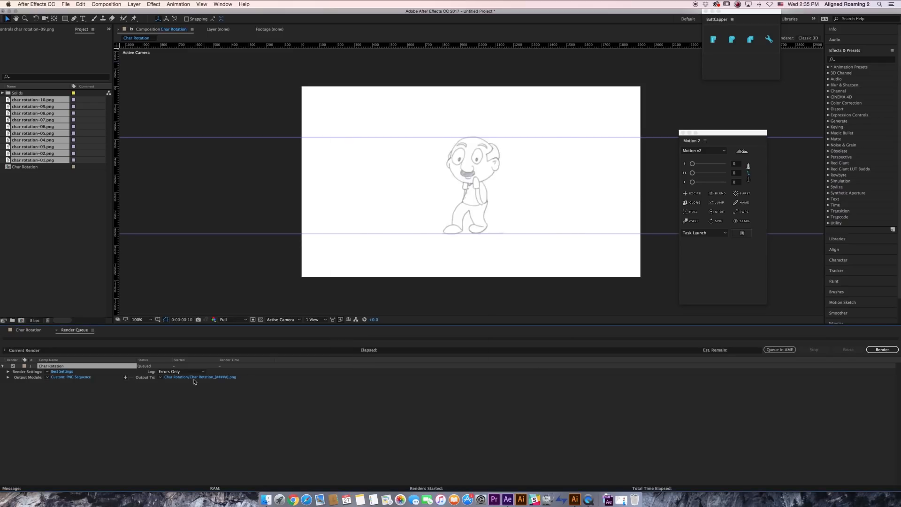
{"action": "left_click", "coordinate": [876, 350]}
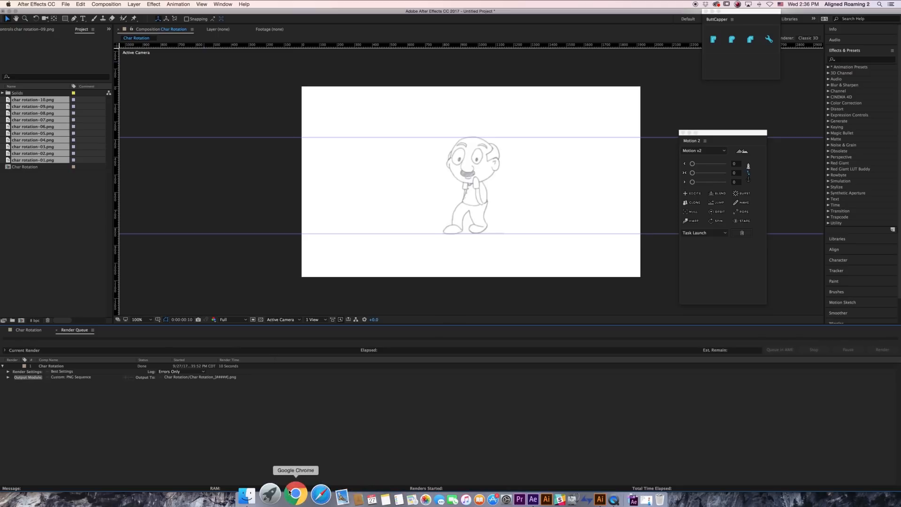
Step: Switch to Photoshop and create a new document 600 px wide and 800 px high
{"action": "left_click", "coordinate": [279, 498]}
{"action": "left_click", "coordinate": [353, 341]}
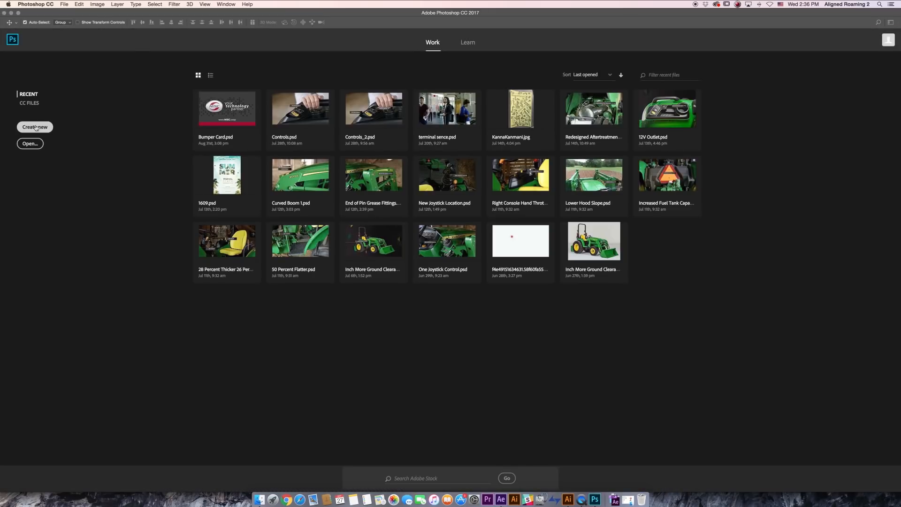
{"action": "left_click", "coordinate": [36, 128]}
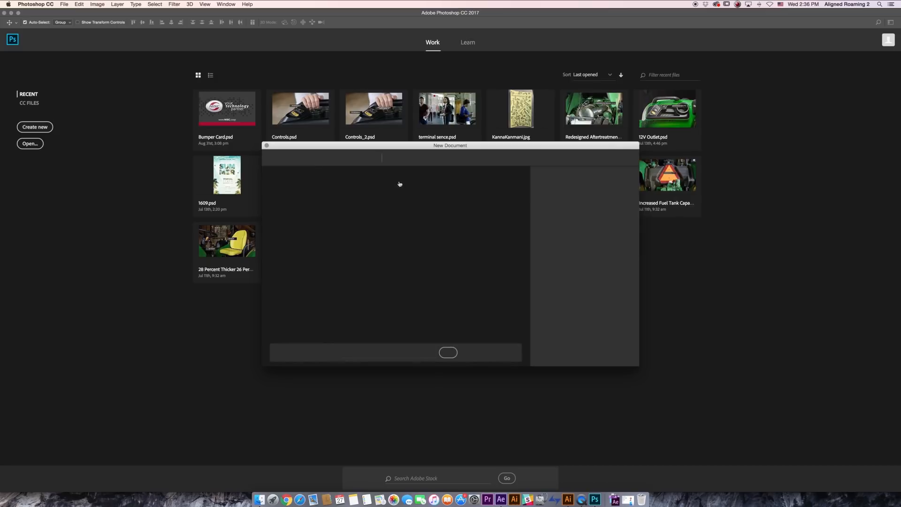
{"action": "type", "text": "800"}
{"action": "key", "text": "BackSpace"}
{"action": "key", "text": "BackSpace"}
{"action": "key", "text": "BackSpace"}
{"action": "type", "text": "600"}
{"action": "key", "text": "Tab"}
{"action": "type", "text": "800"}
{"action": "key", "text": "Return"}
Step: Open the rendered Char Rotation PNG frames from the Rotation folder as an image sequence at 25 fps
{"action": "left_click", "coordinate": [64, 4]}
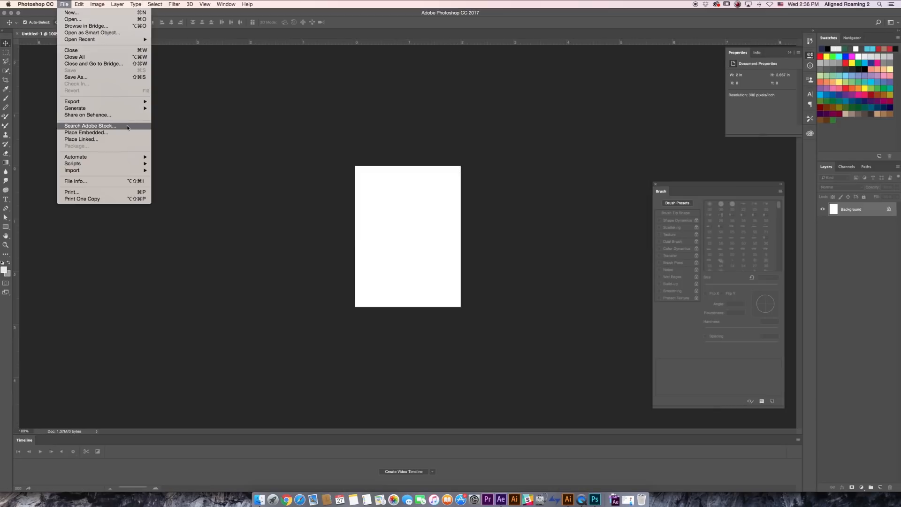
{"action": "left_click", "coordinate": [100, 20]}
{"action": "left_click", "coordinate": [448, 113]}
{"action": "left_click", "coordinate": [530, 220]}
{"action": "left_click", "coordinate": [464, 113]}
{"action": "left_click", "coordinate": [430, 262]}
{"action": "left_click", "coordinate": [559, 275]}
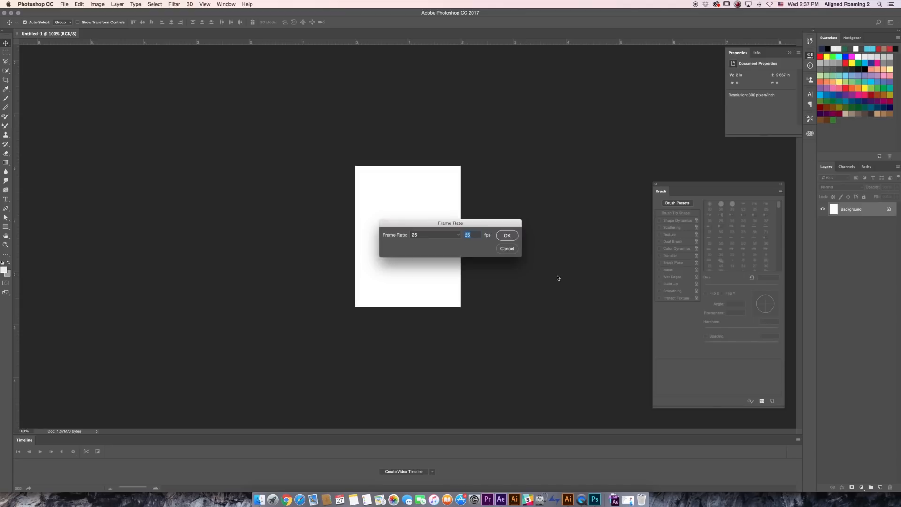
{"action": "left_click", "coordinate": [507, 237]}
Step: Crop the image sequence to a portrait frame of about 772 × 1058 px around the character and play it back
{"action": "key", "text": "c"}
{"action": "left_click_drag", "start_coordinate": [239, 236], "coordinate": [268, 236]}
{"action": "left_click_drag", "start_coordinate": [545, 236], "coordinate": [486, 236]}
{"action": "left_click_drag", "start_coordinate": [318, 237], "coordinate": [344, 236]}
{"action": "left_click_drag", "start_coordinate": [478, 237], "coordinate": [474, 237]}
{"action": "left_click_drag", "start_coordinate": [407, 141], "coordinate": [408, 145]}
{"action": "left_click_drag", "start_coordinate": [342, 237], "coordinate": [336, 237]}
{"action": "left_click_drag", "start_coordinate": [478, 238], "coordinate": [468, 238]}
{"action": "key", "text": "Return"}
{"action": "key", "text": "space"}
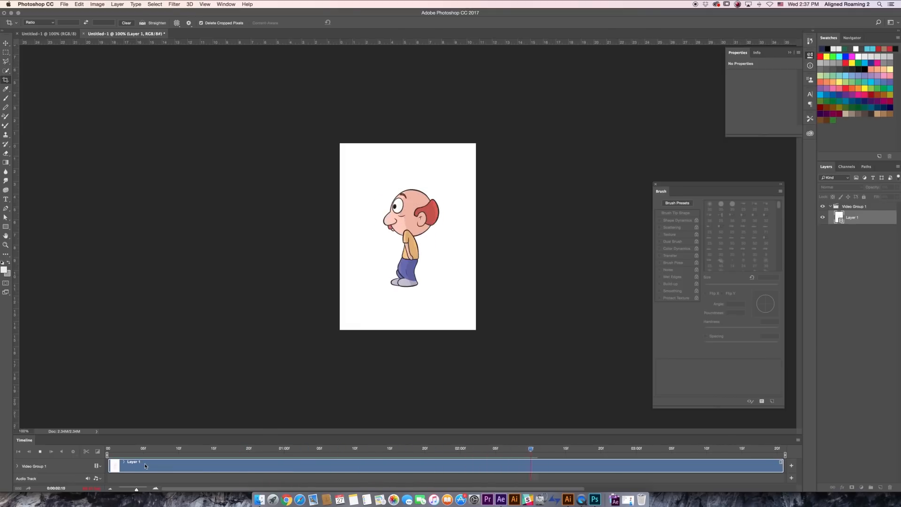
{"action": "key", "text": "space"}
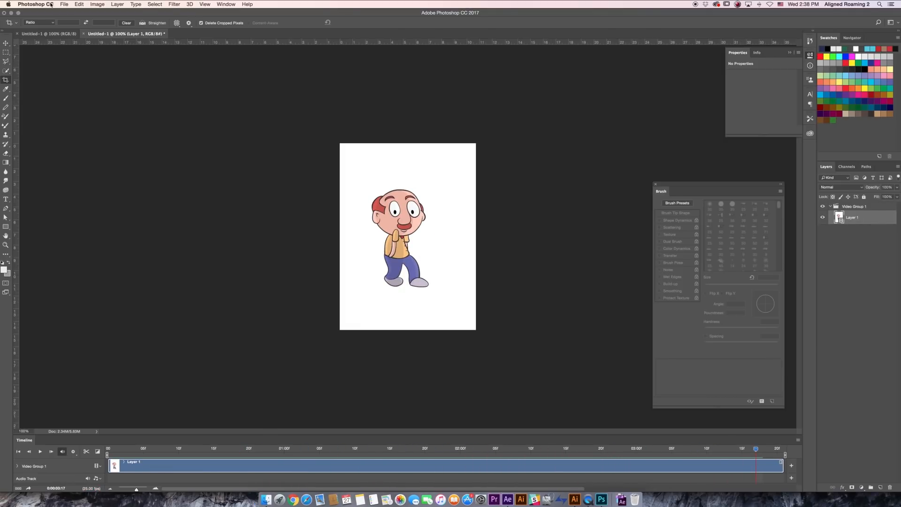
Step: Save the animation for web as the GIF Char Rotation.gif in the Char Tut folder, and preview the exported file in Finder
{"action": "left_click", "coordinate": [64, 4]}
{"action": "mouse_move", "coordinate": [117, 102]}
{"action": "left_click", "coordinate": [190, 130]}
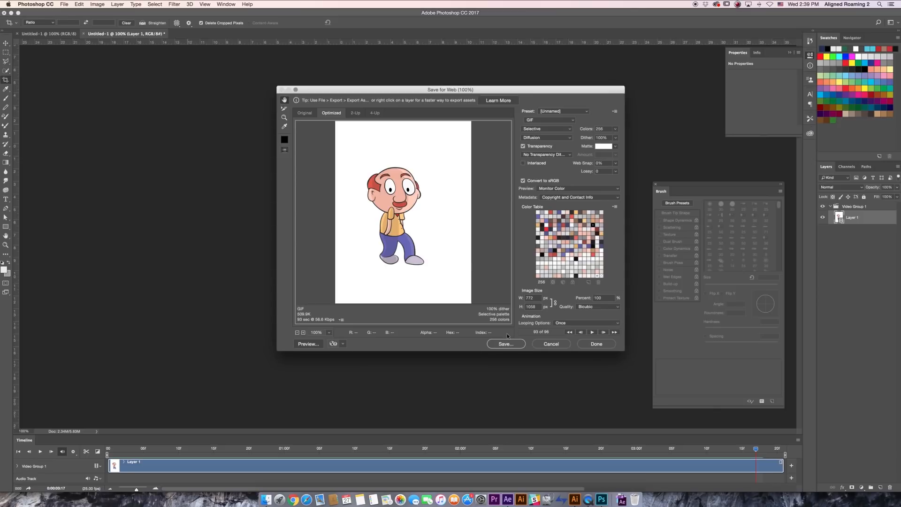
{"action": "left_click", "coordinate": [505, 344]}
{"action": "left_click", "coordinate": [425, 133]}
{"action": "left_click_drag", "start_coordinate": [405, 85], "coordinate": [368, 82]}
{"action": "type", "text": "Char Rotation.gif"}
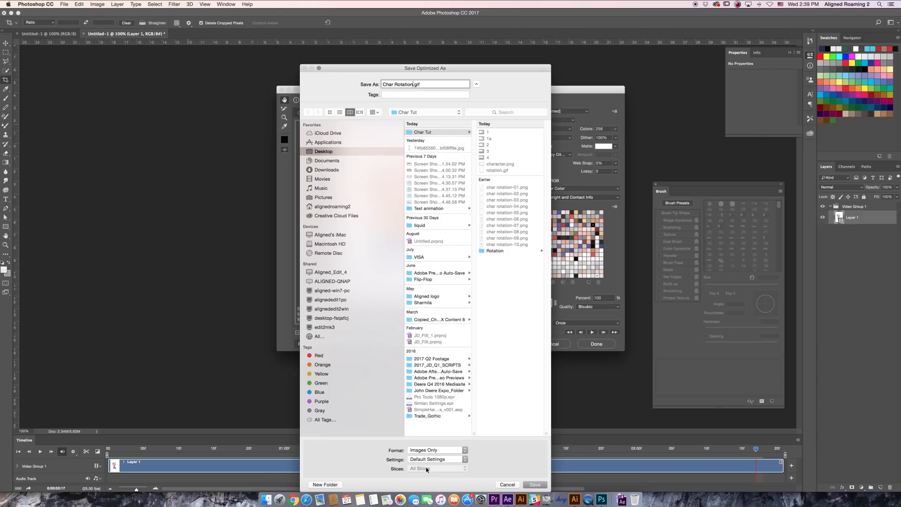
{"action": "left_click", "coordinate": [535, 485]}
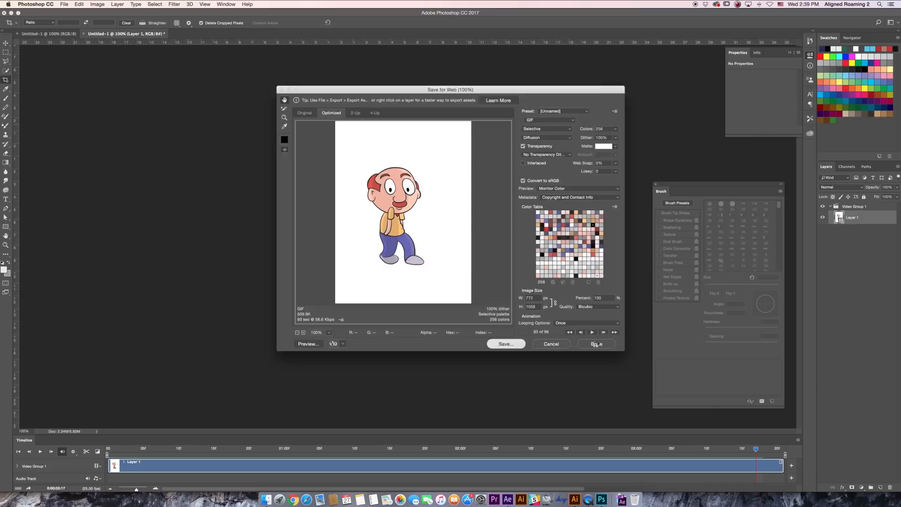
{"action": "left_click", "coordinate": [594, 344]}
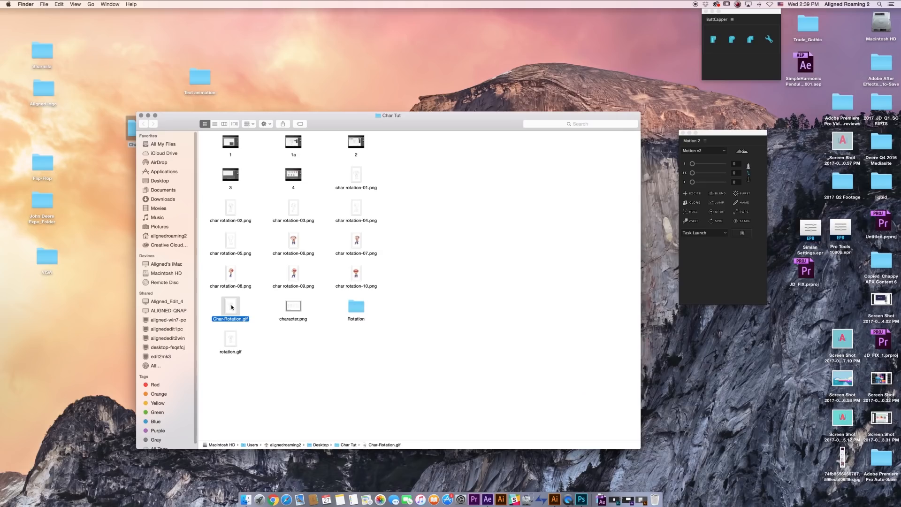
{"action": "key", "text": "space"}
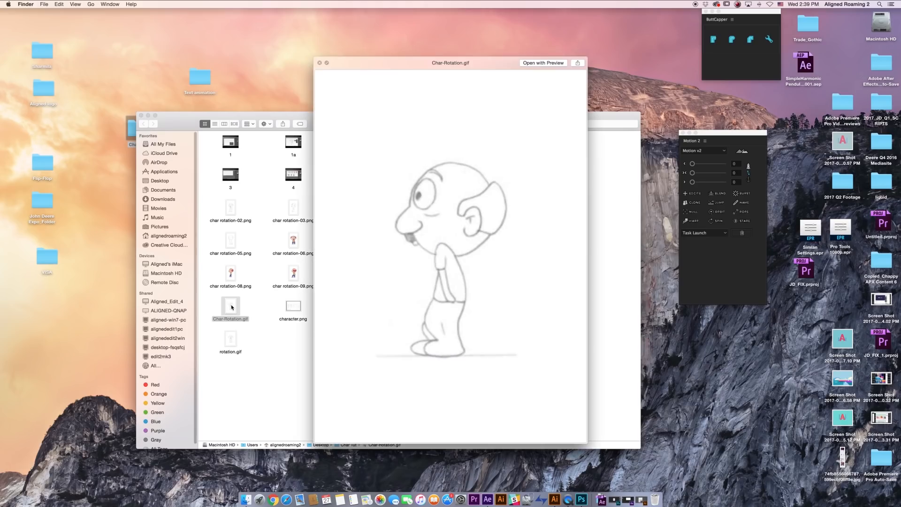